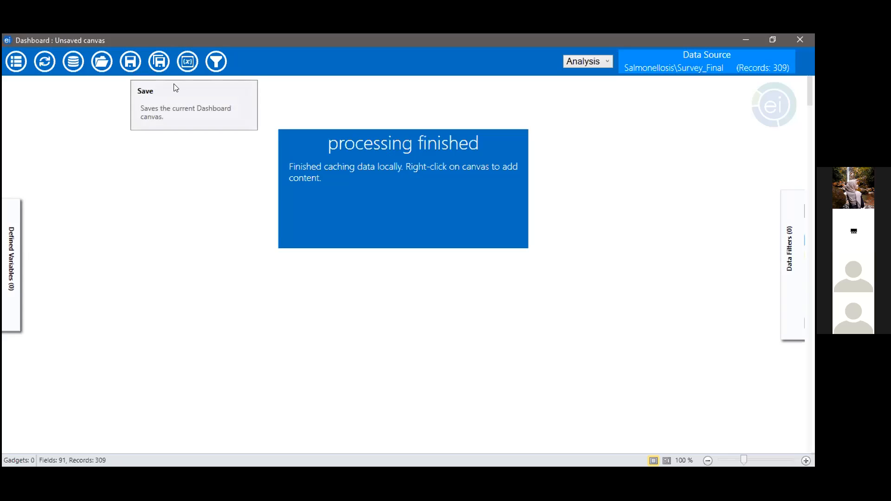
right_click(276, 107)
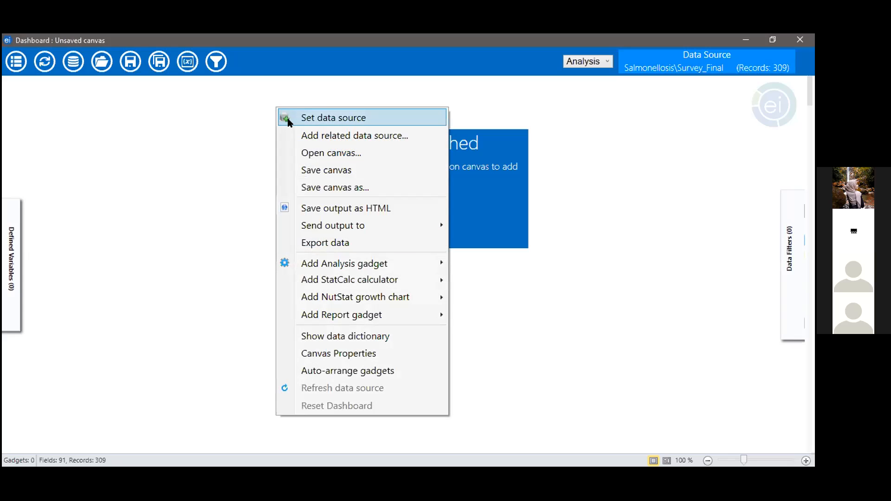
click(288, 122)
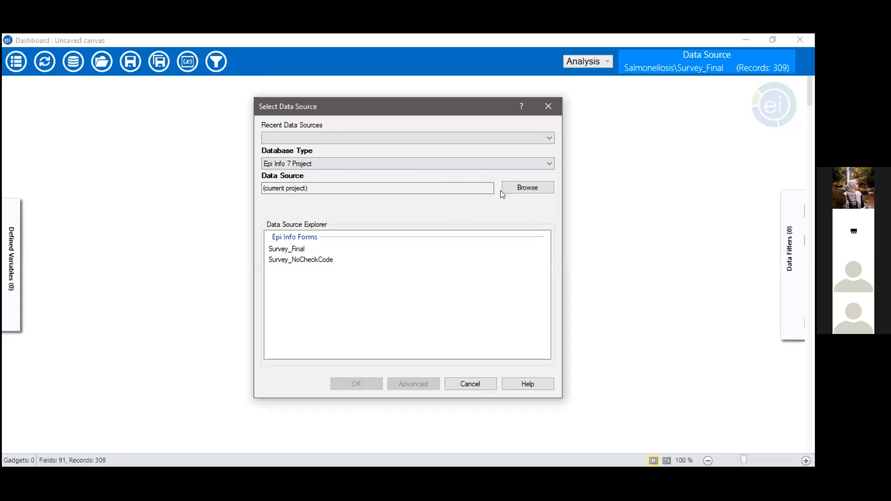
click(534, 189)
click(320, 335)
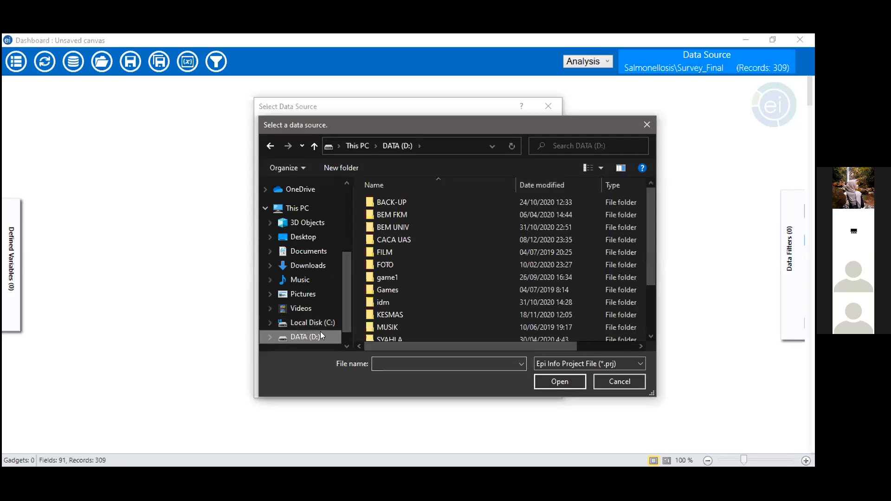
double_click(393, 199)
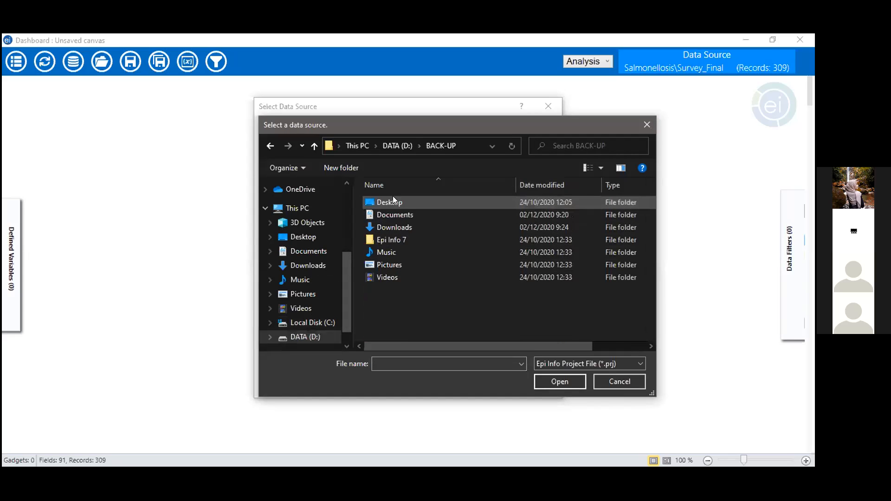
double_click(409, 239)
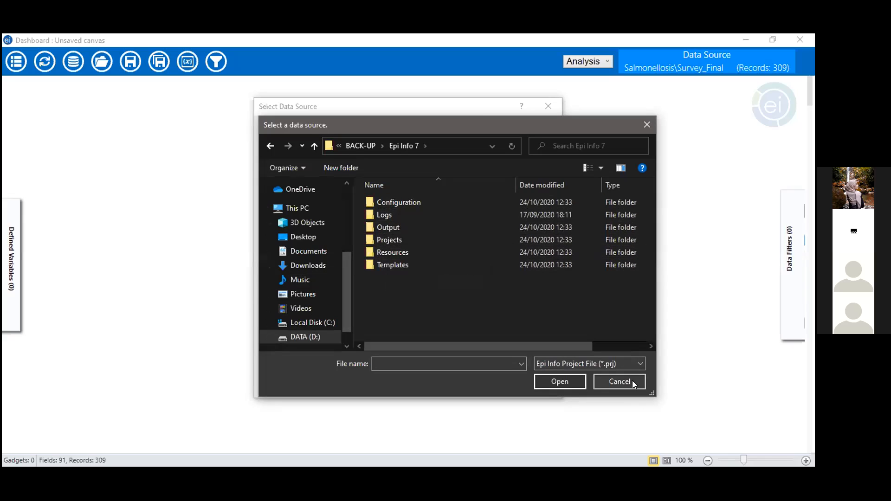
click(596, 378)
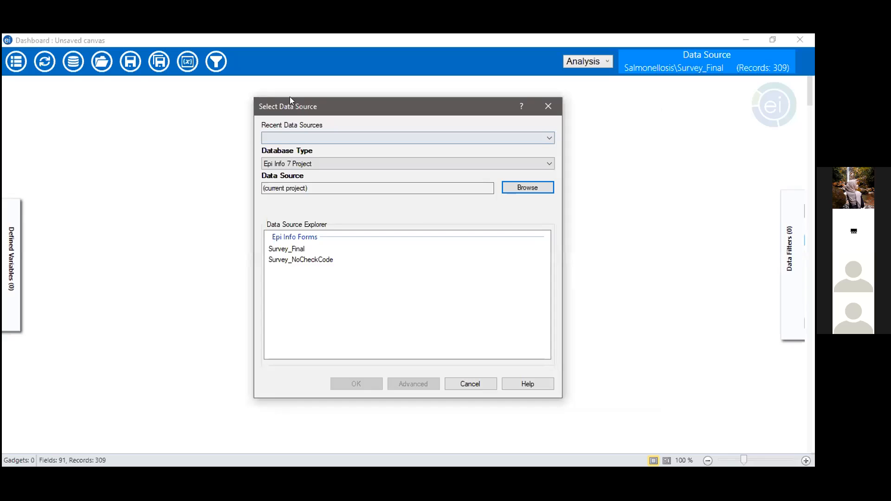
click(474, 388)
Browse for a canvas file in the Salmonellosis project folder under BACK-UP, Epi Info 7, Projects on drive D
click(105, 68)
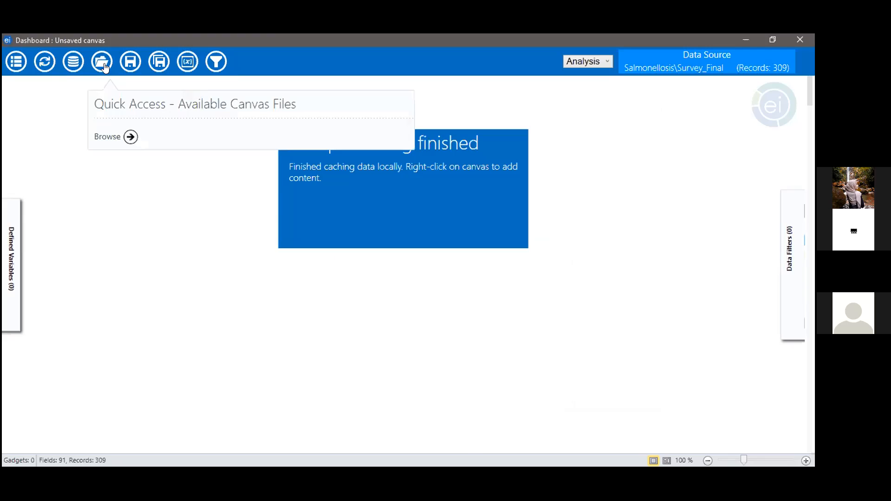
click(129, 137)
click(52, 268)
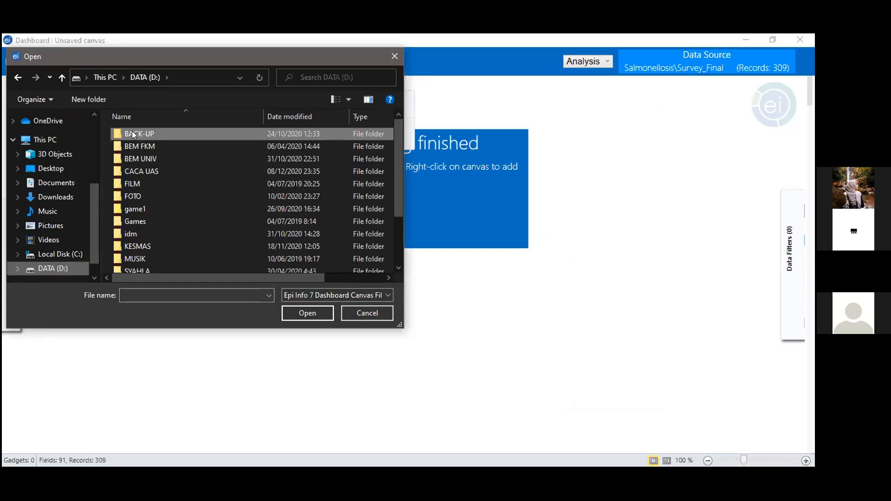
double_click(133, 134)
double_click(151, 172)
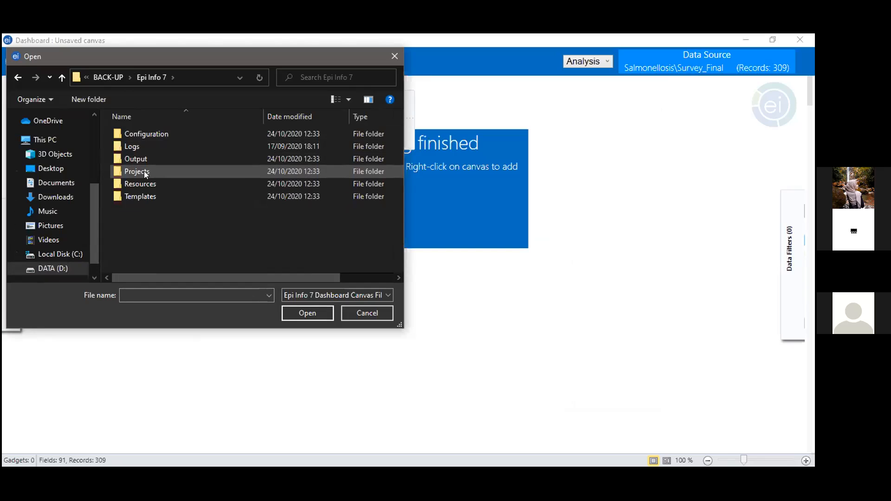
double_click(145, 173)
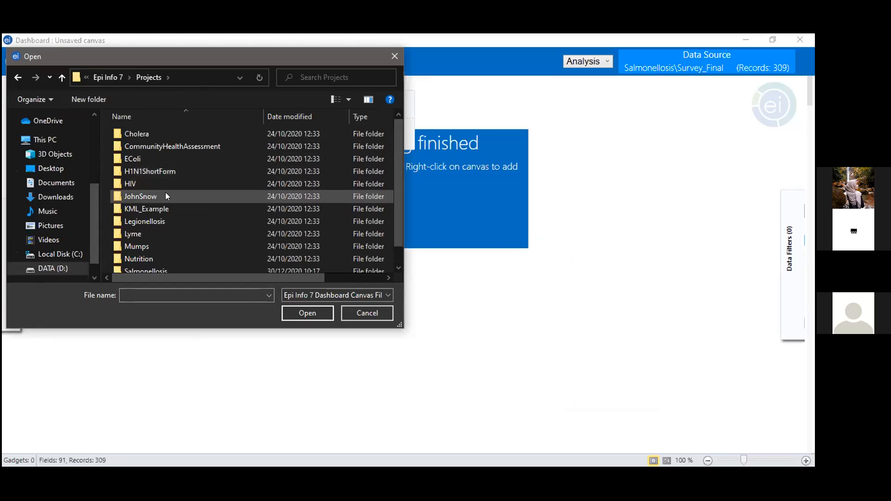
scroll(171, 232, down, 1)
double_click(174, 254)
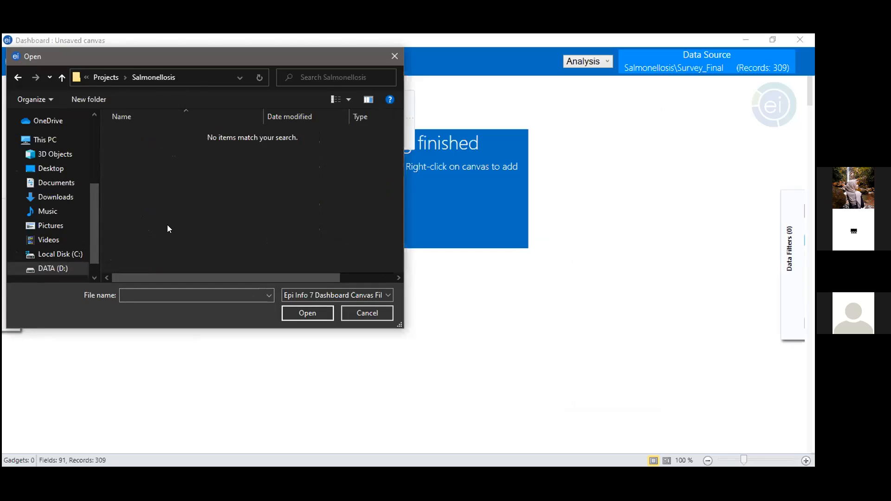
Check the Salmonellosis folder again and the Sample project folder for canvas files
click(63, 79)
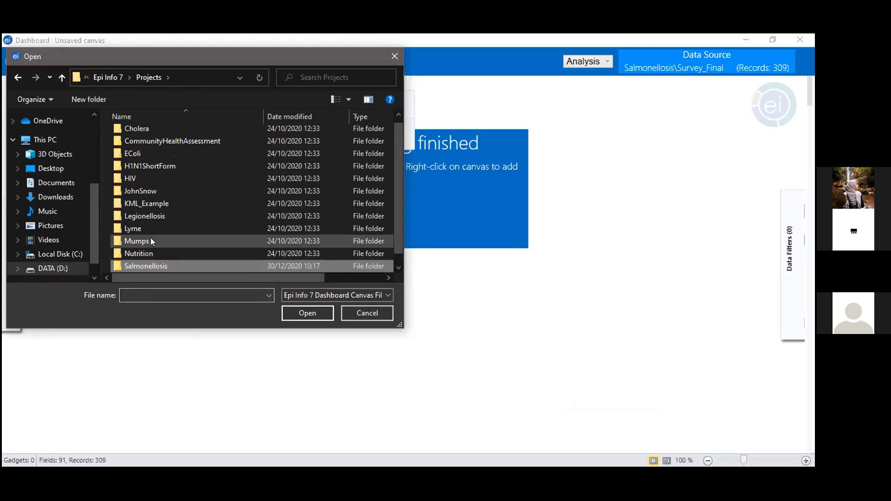
scroll(154, 246, down, 1)
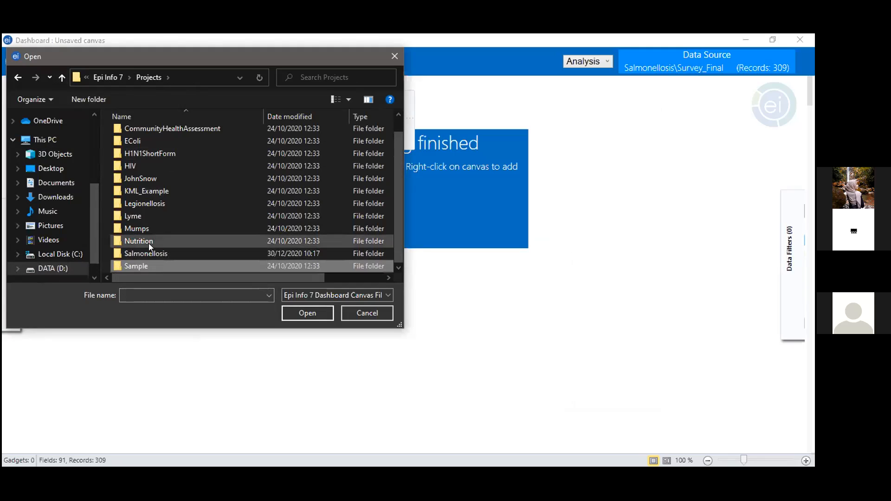
double_click(149, 253)
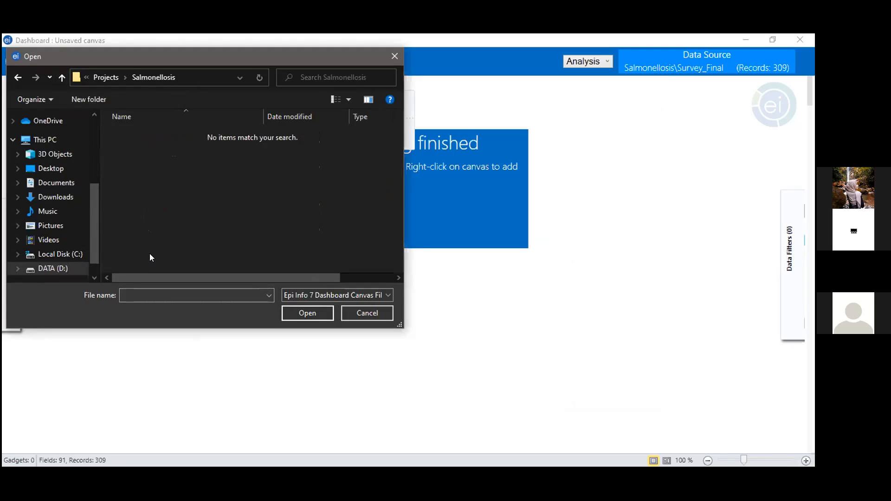
click(67, 80)
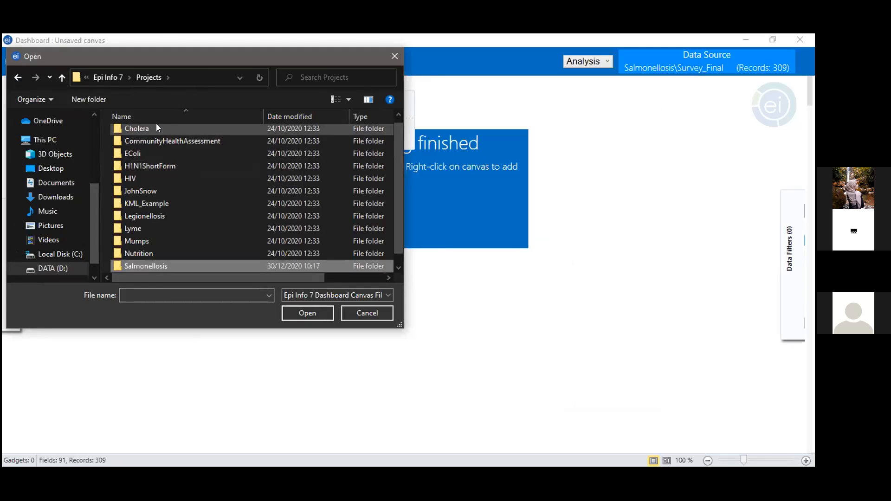
scroll(148, 195, down, 1)
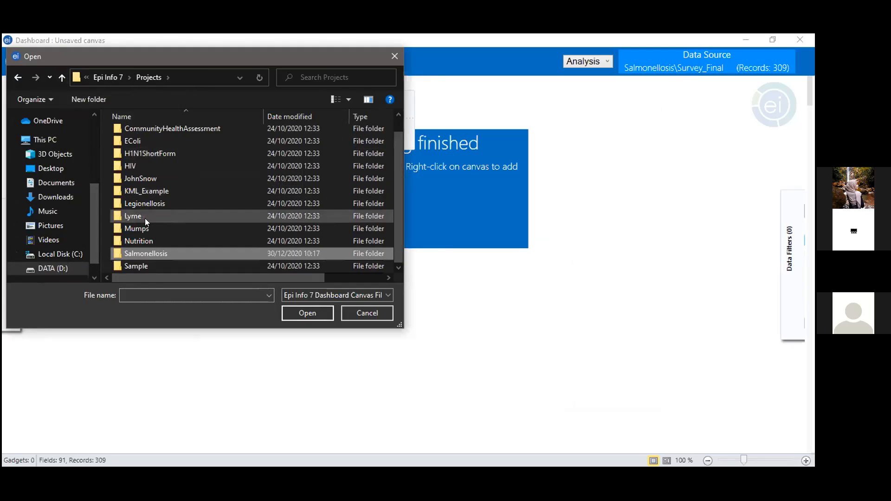
double_click(135, 266)
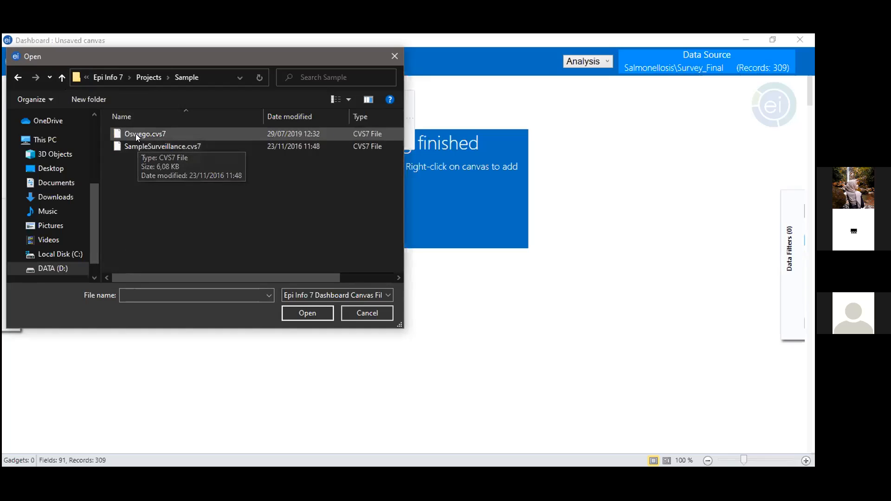
click(61, 78)
Look through the Projects list and check the Salmonellosis and Cholera folders for canvas files
scroll(163, 254, up, 1)
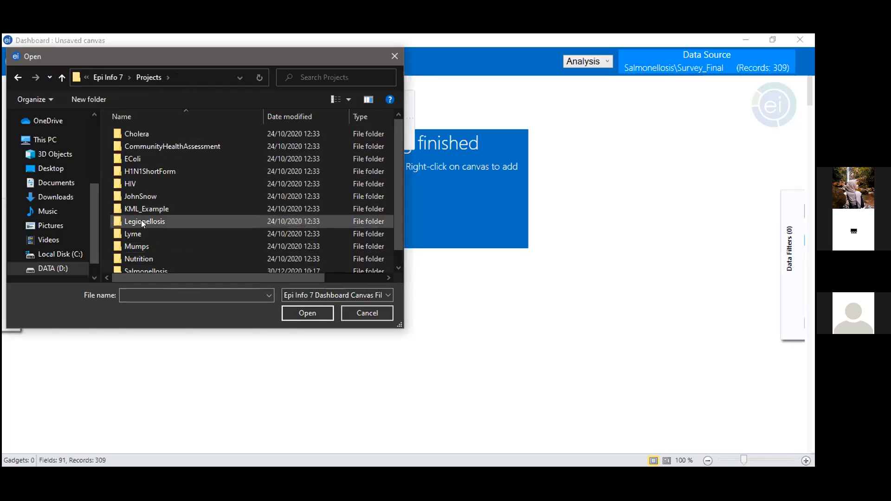
scroll(166, 148, down, 1)
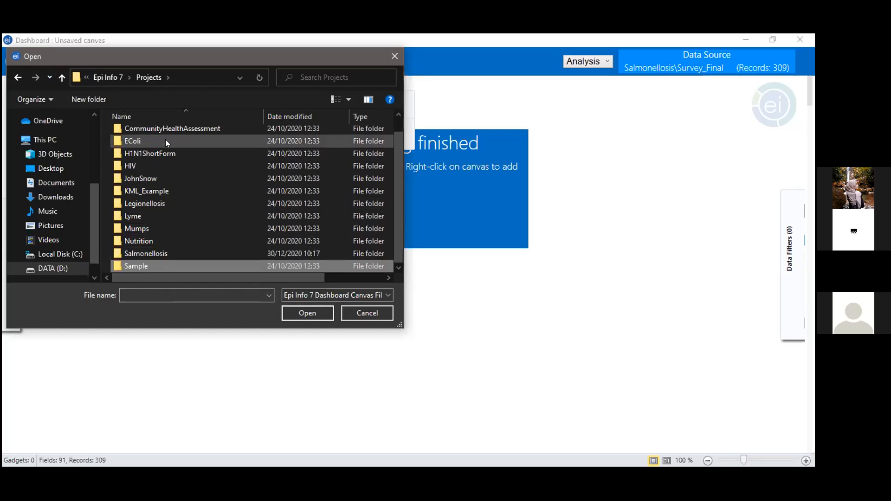
click(167, 254)
click(147, 238)
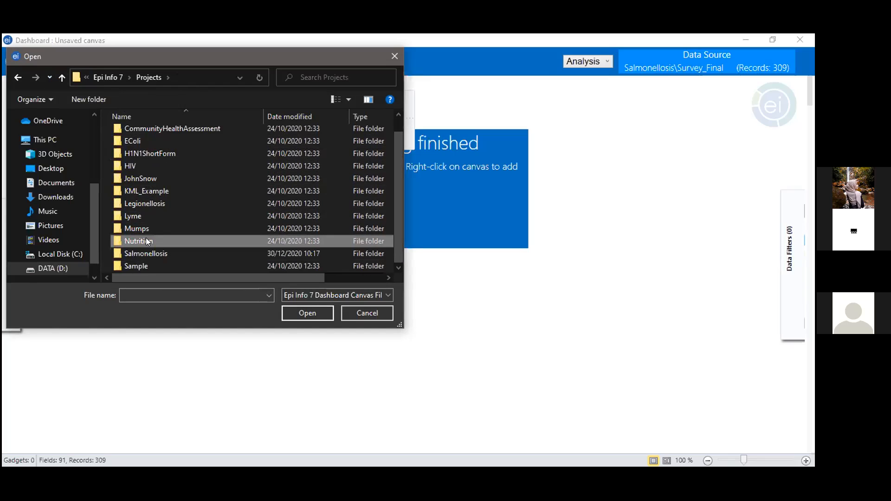
click(149, 247)
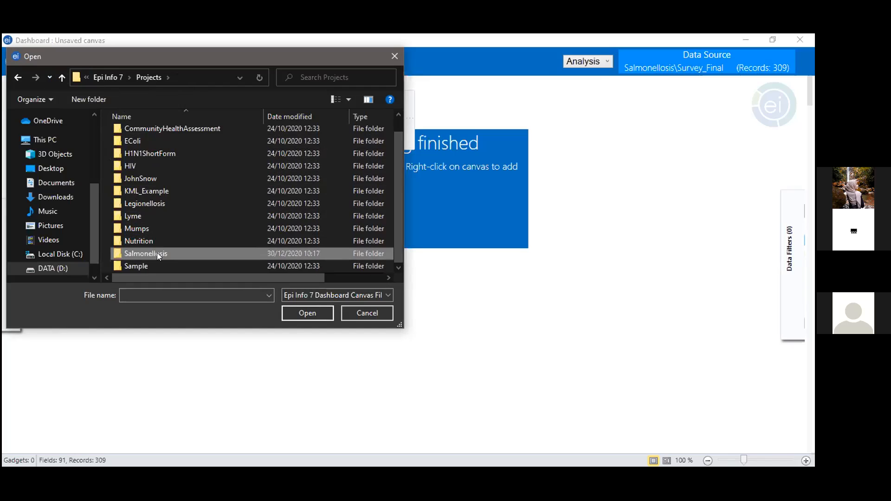
double_click(157, 254)
click(62, 78)
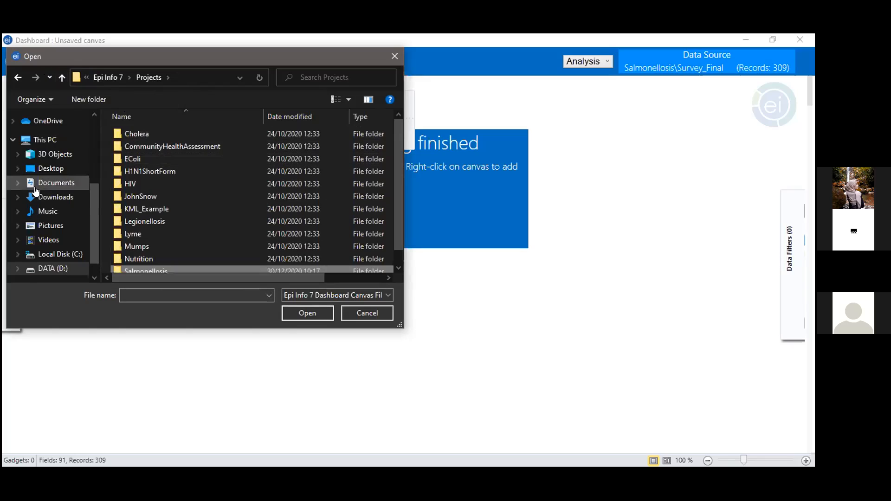
double_click(138, 134)
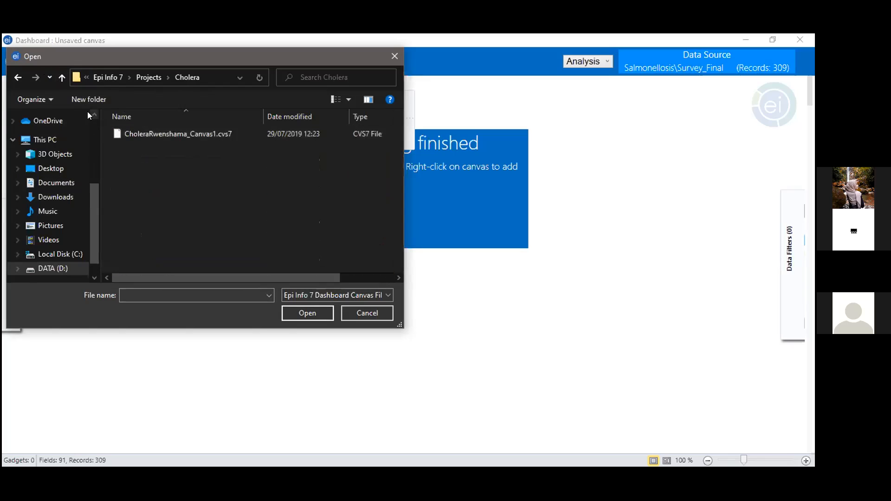
click(63, 78)
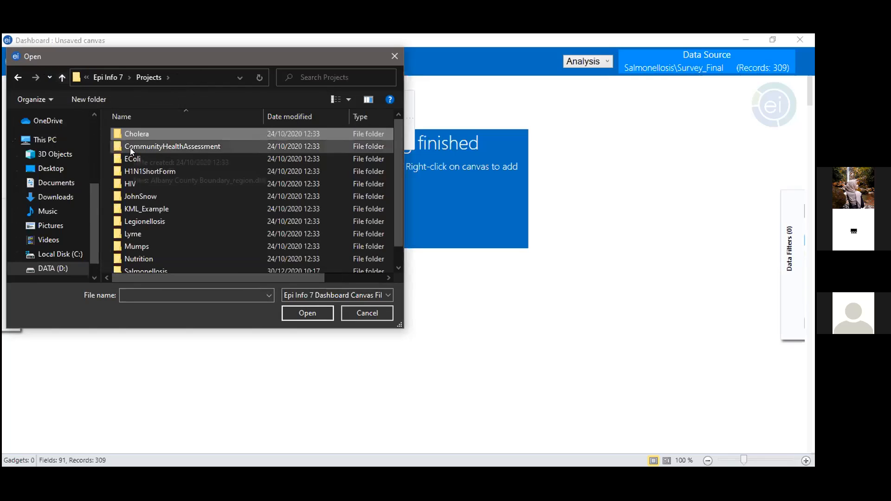
Recheck the Salmonellosis project folder for a canvas file and abandon opening a canvas
scroll(193, 172, down, 1)
scroll(193, 171, up, 1)
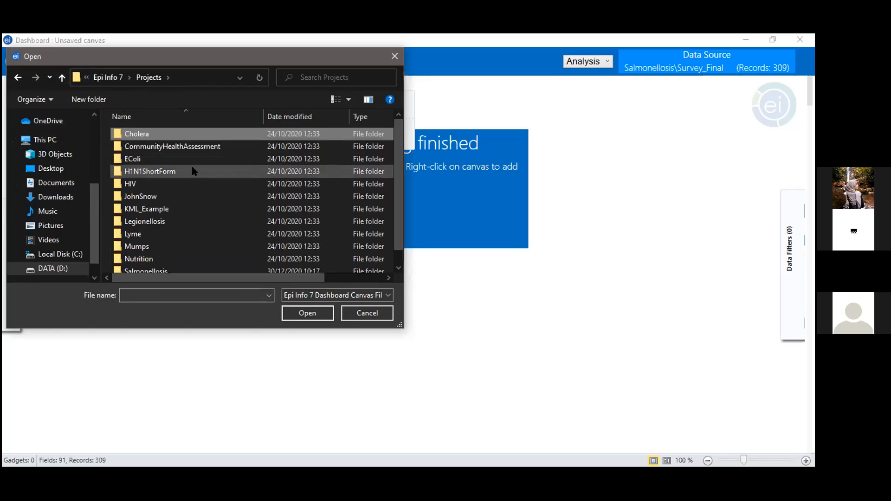
scroll(194, 171, down, 1)
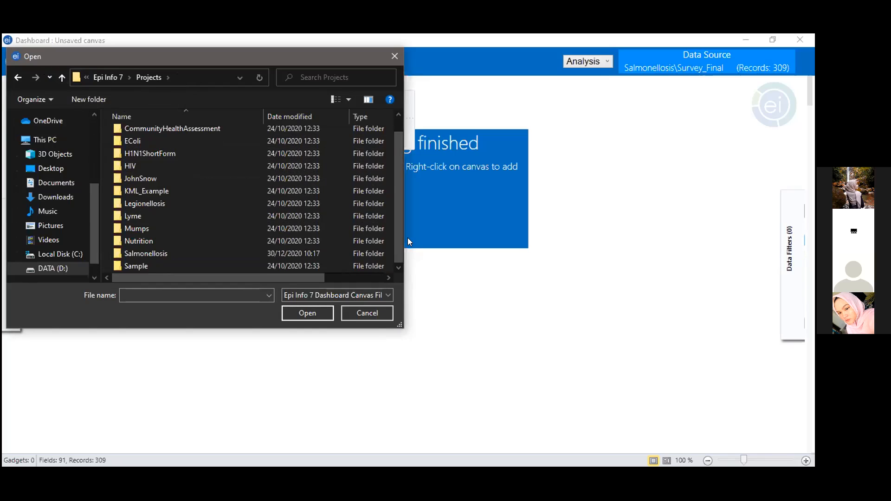
drag(398, 172, 397, 204)
double_click(148, 253)
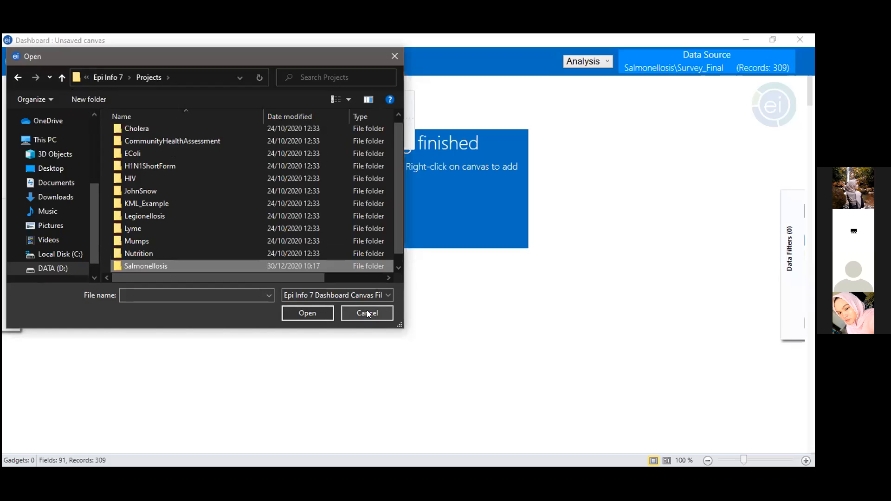
scroll(346, 218, down, 1)
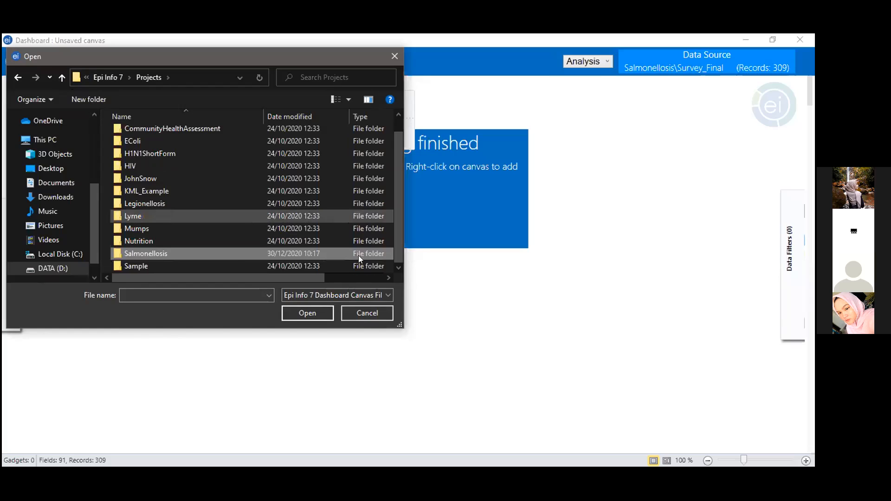
click(378, 320)
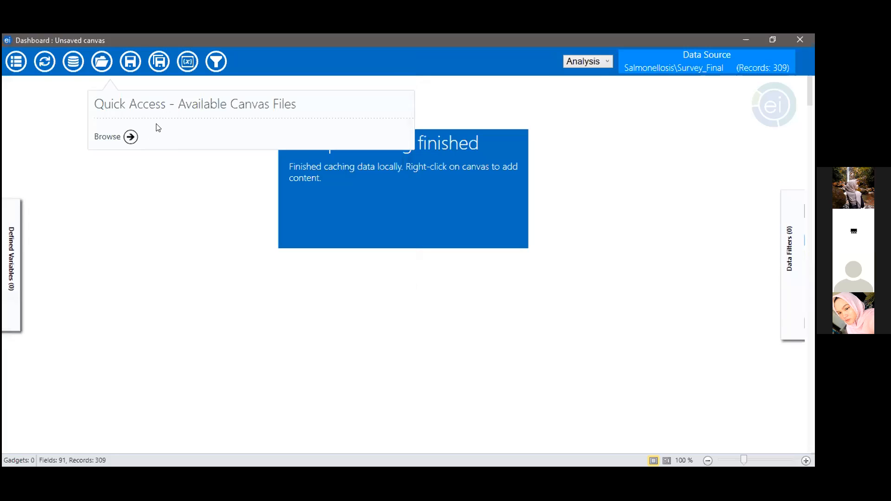
Add a Line List analysis gadget to the canvas and dismiss its settings without choosing variables
right_click(218, 184)
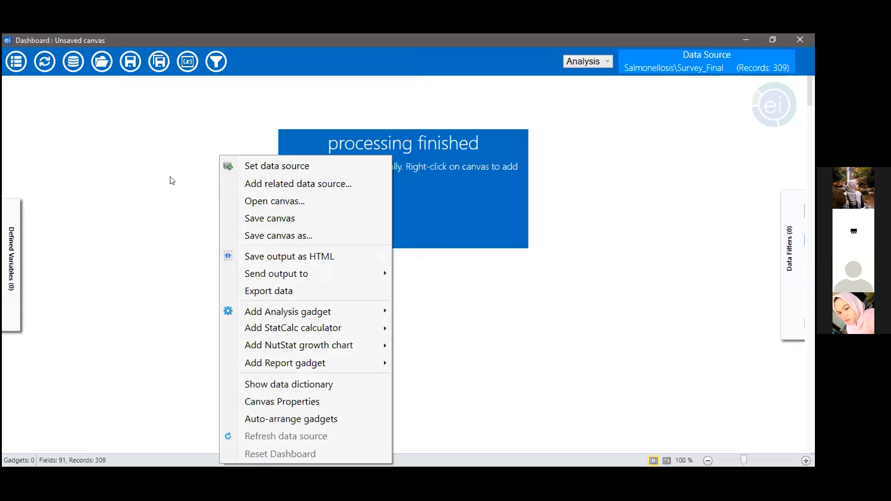
right_click(170, 180)
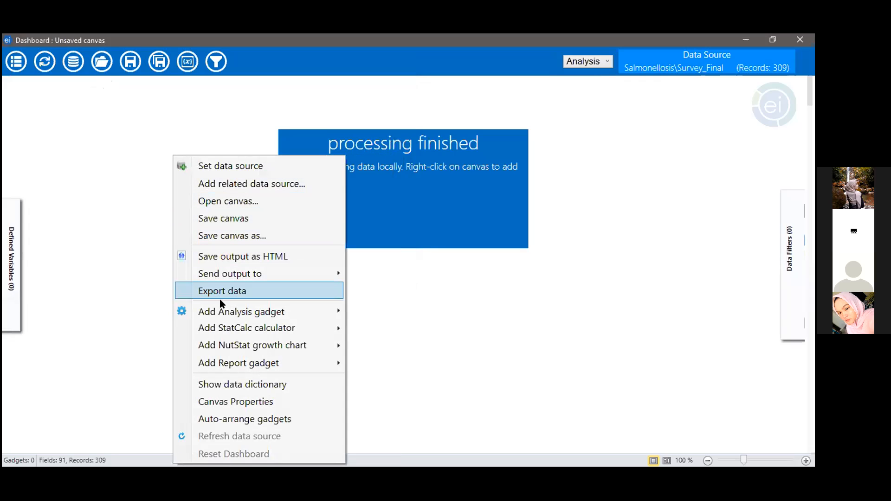
mouse_move(298, 310)
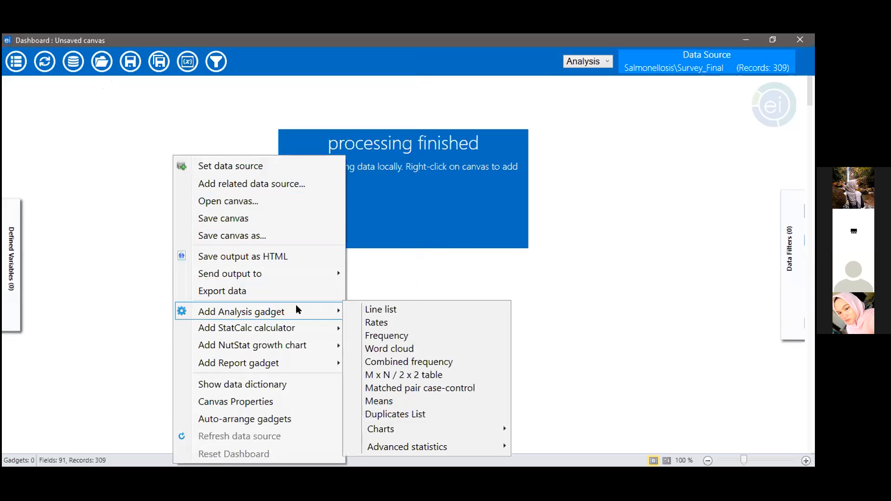
click(378, 309)
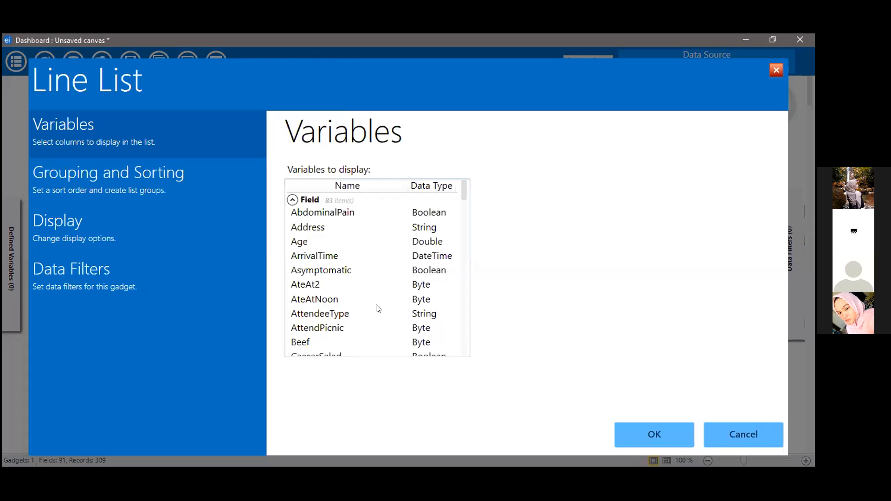
click(744, 435)
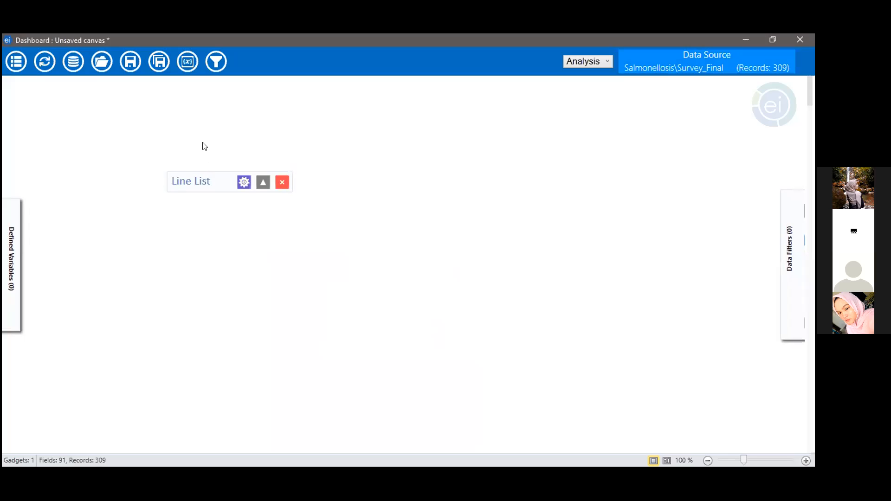
Remove the Line List gadget from the canvas and confirm its removal
click(282, 182)
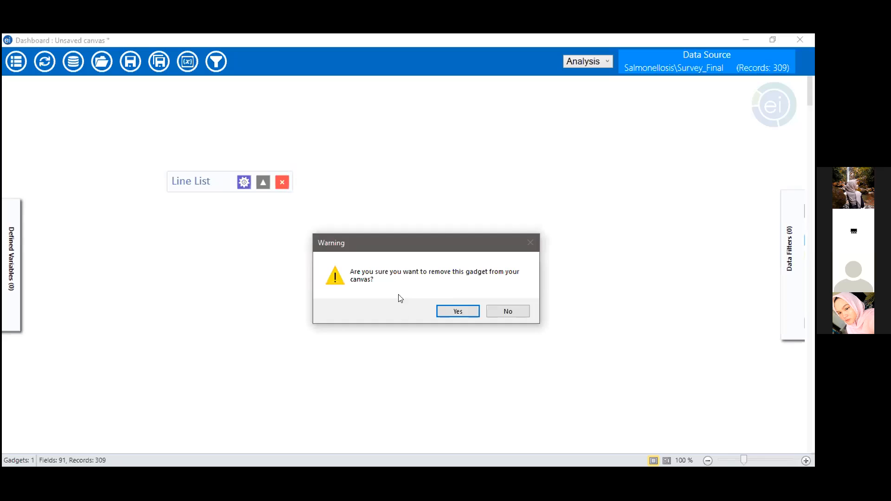
click(469, 310)
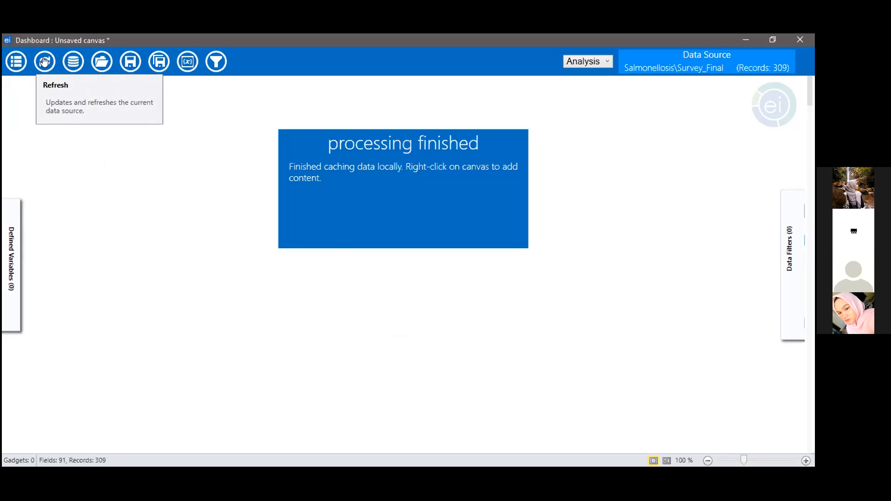
Start a new defined variable with a simple assignment and name its assigned field Age2
mouse_move(9, 301)
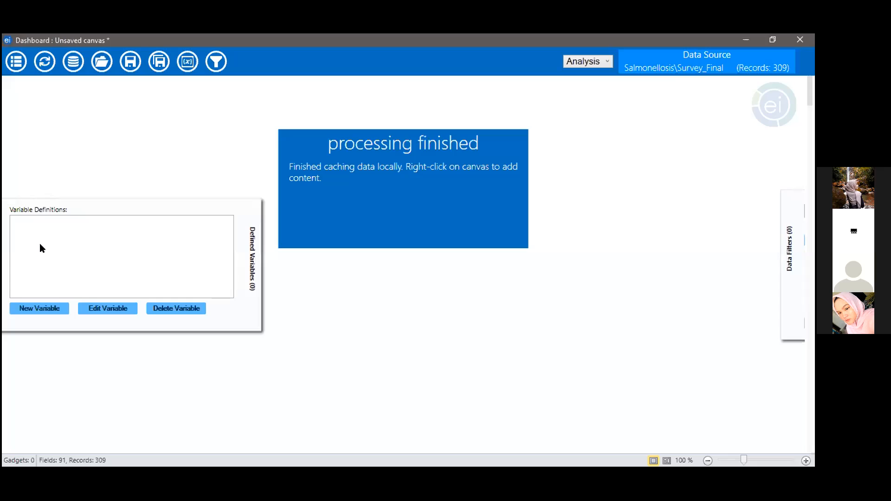
click(53, 317)
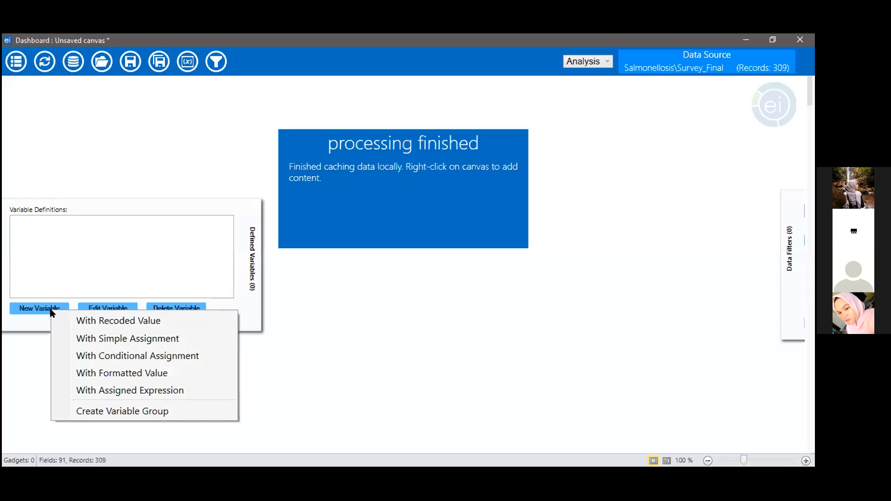
click(94, 336)
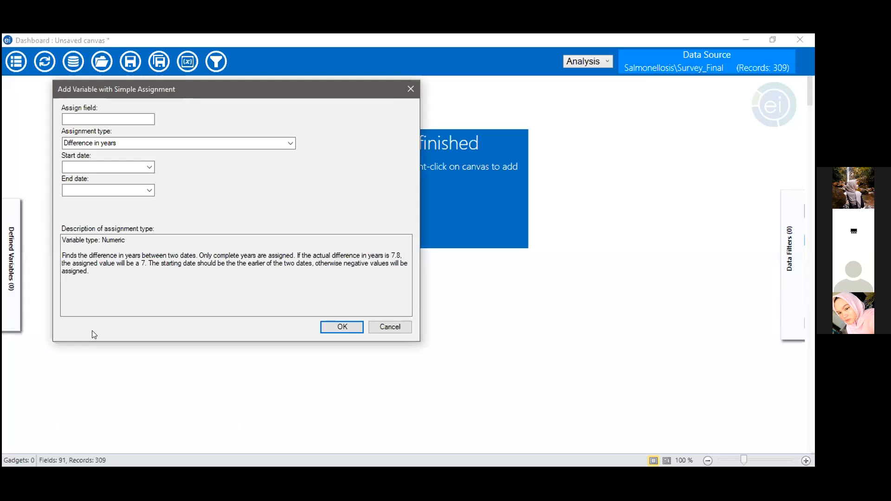
click(103, 118)
text(Age2)
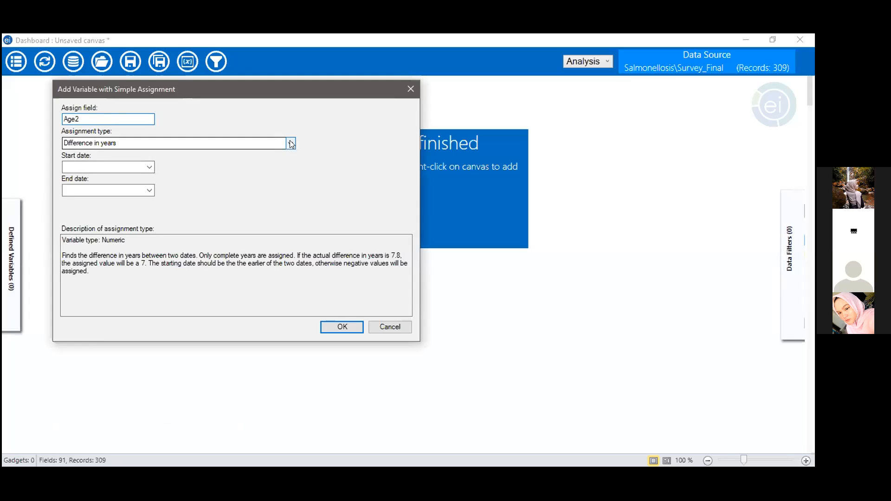
Define Age2 as the difference in years from start date DOB to end date 5/5/2012 and save the variable
click(149, 167)
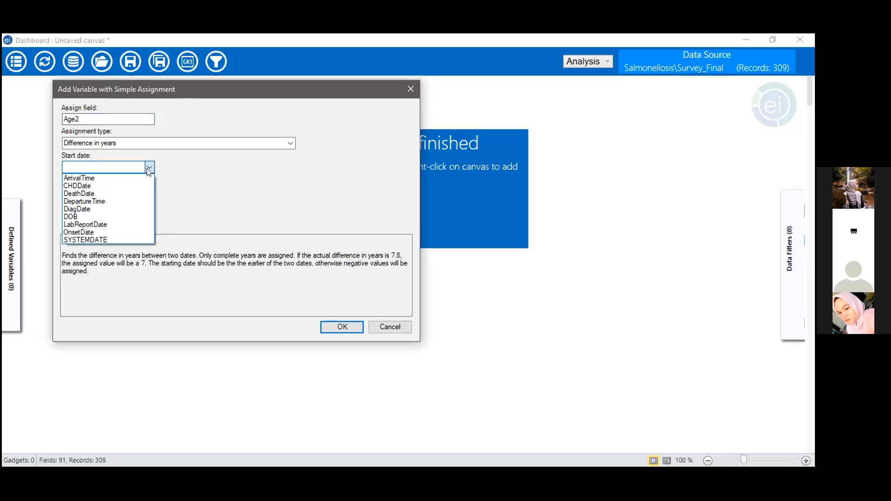
click(121, 214)
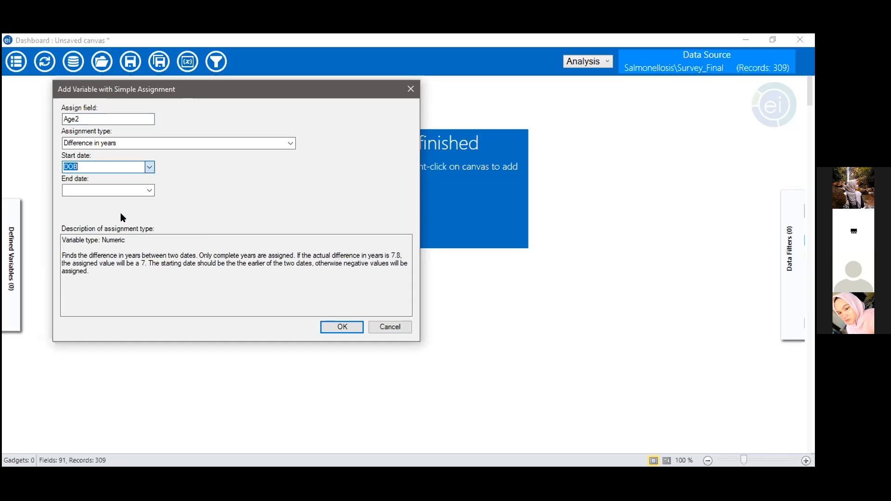
click(149, 191)
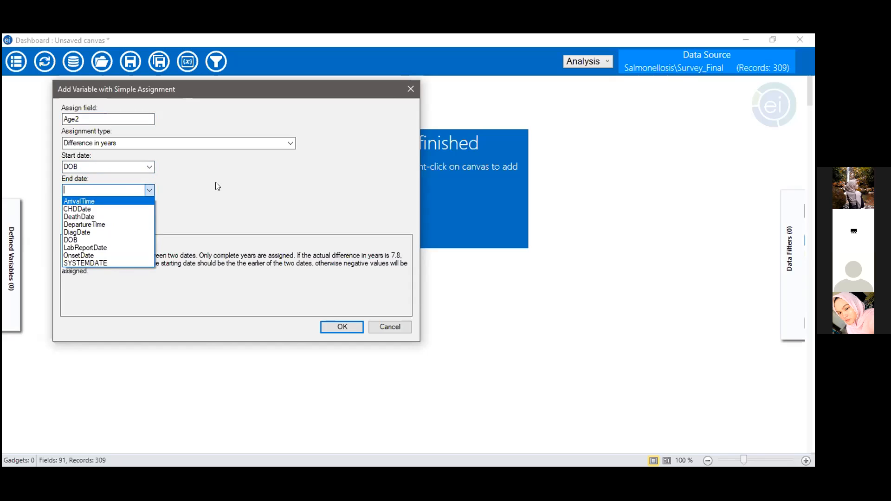
click(301, 183)
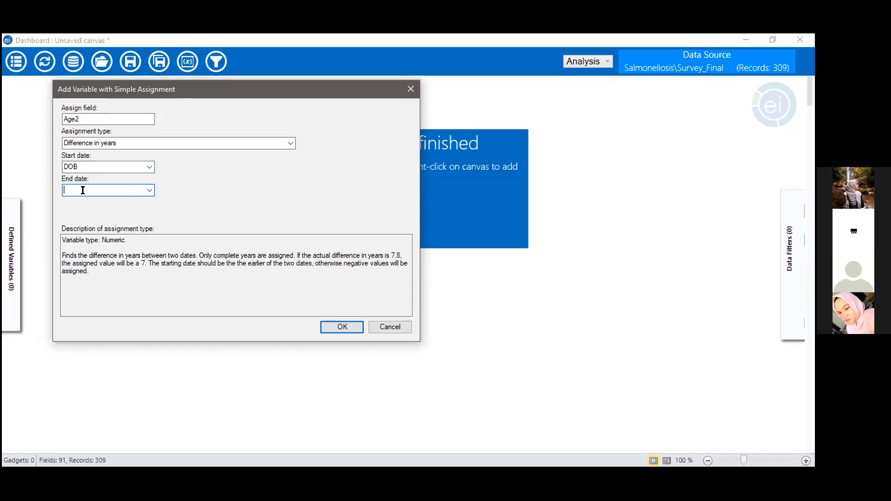
text(5/5/2012)
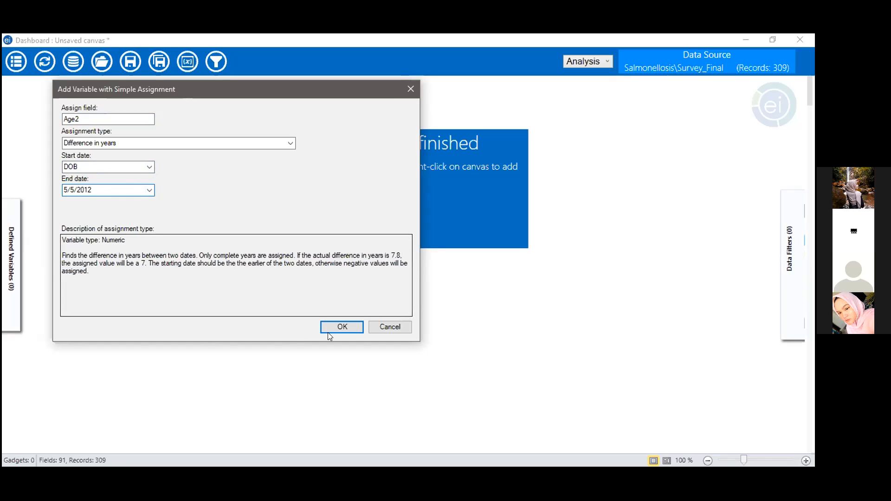
click(342, 327)
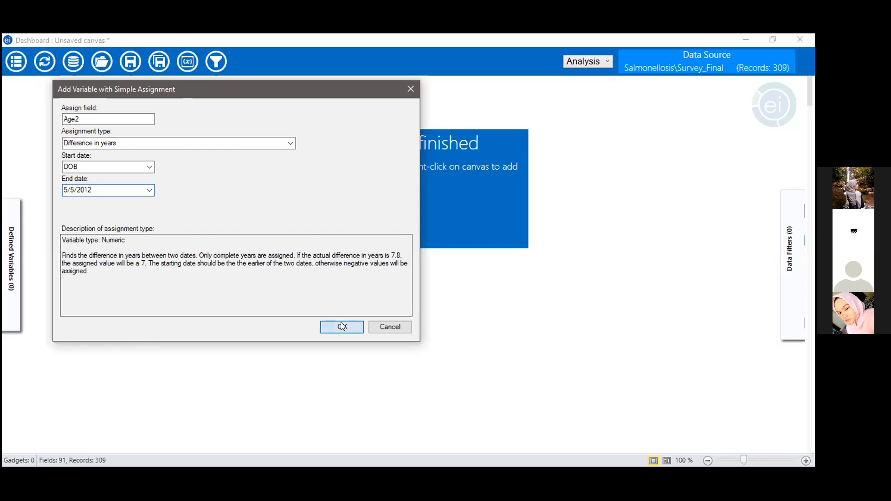
mouse_move(4, 328)
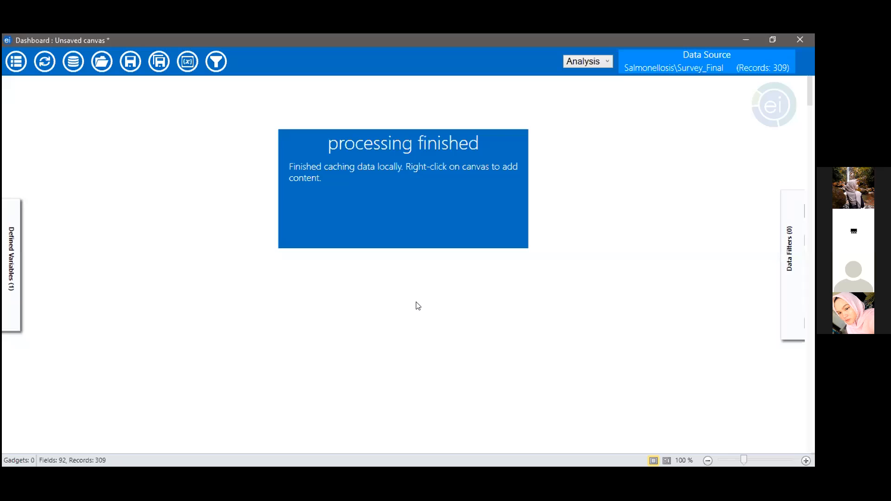
Add a Means analysis gadget to the canvas that computes the means of Age2
right_click(104, 137)
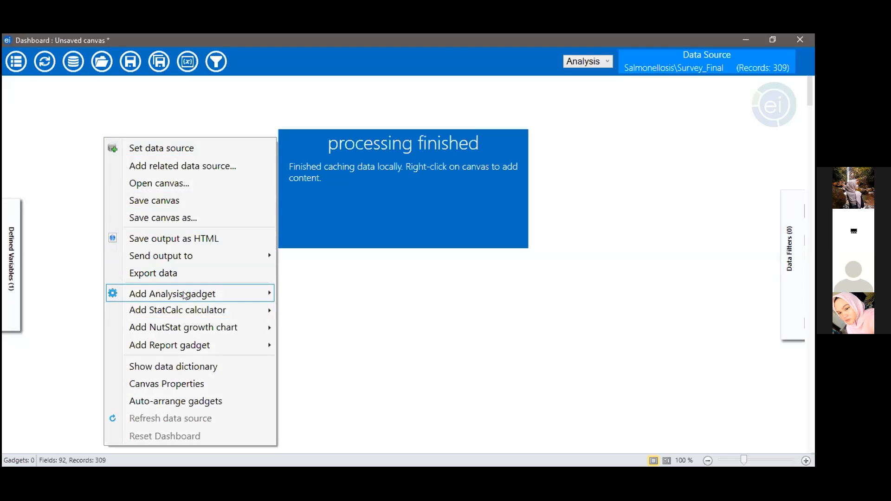
mouse_move(185, 295)
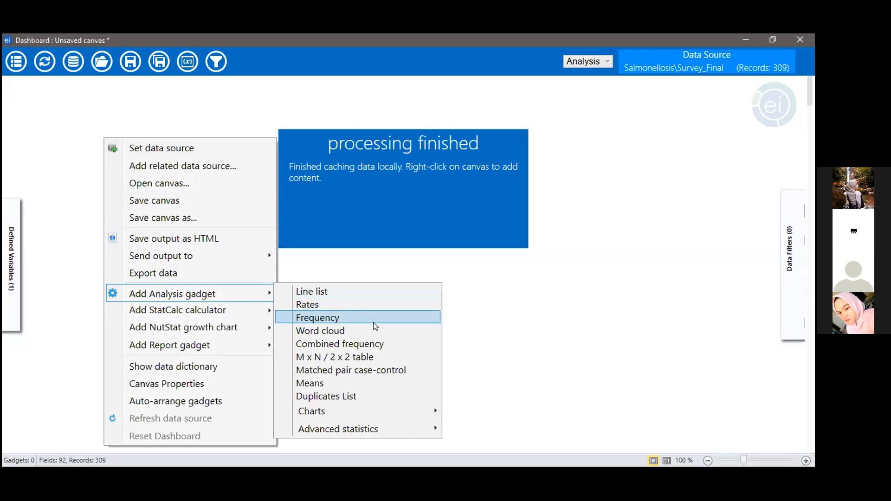
click(379, 383)
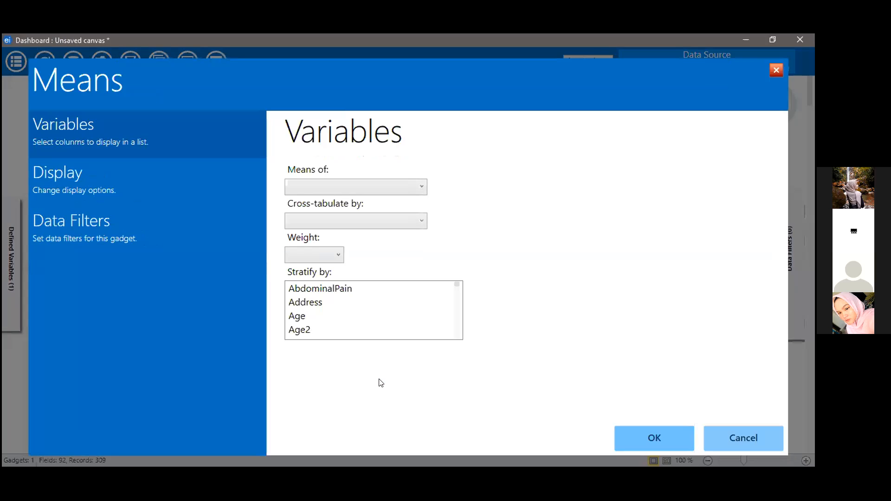
click(351, 186)
click(356, 230)
click(661, 437)
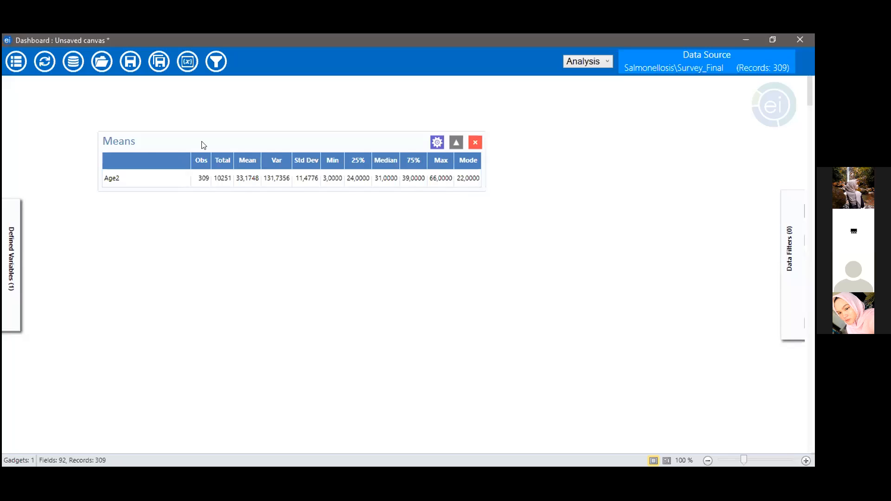
Reopen the Means gadget's settings and cross-tabulate Age2 by Ill
click(434, 143)
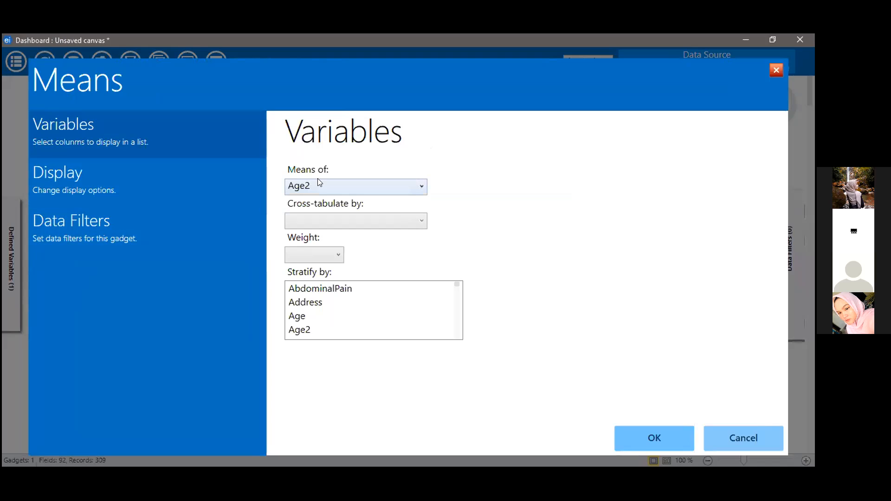
click(350, 219)
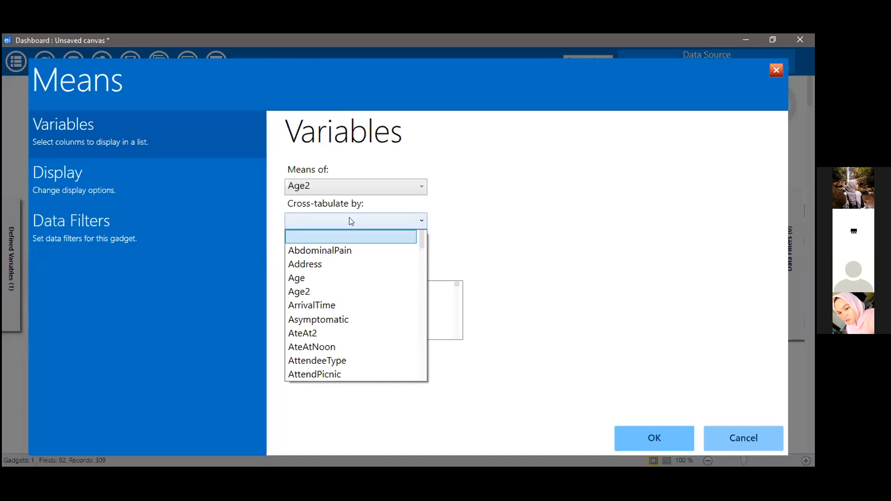
scroll(337, 305, down, 5)
scroll(337, 324, down, 6)
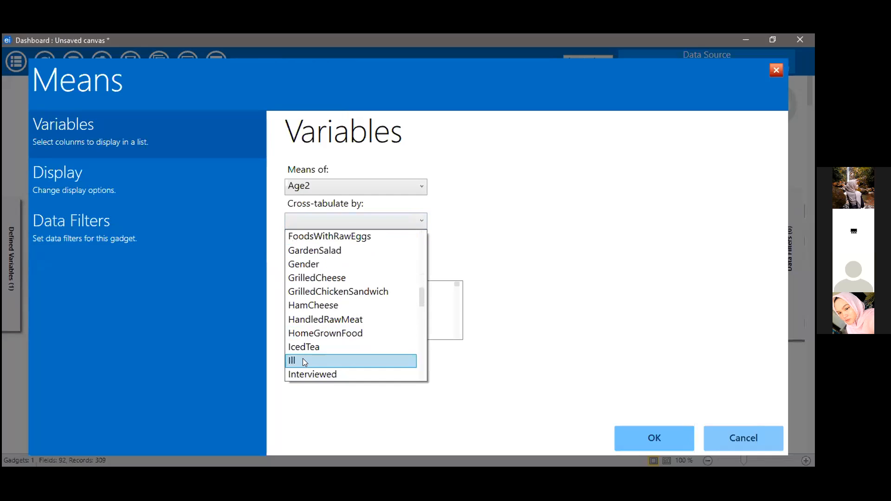
click(303, 360)
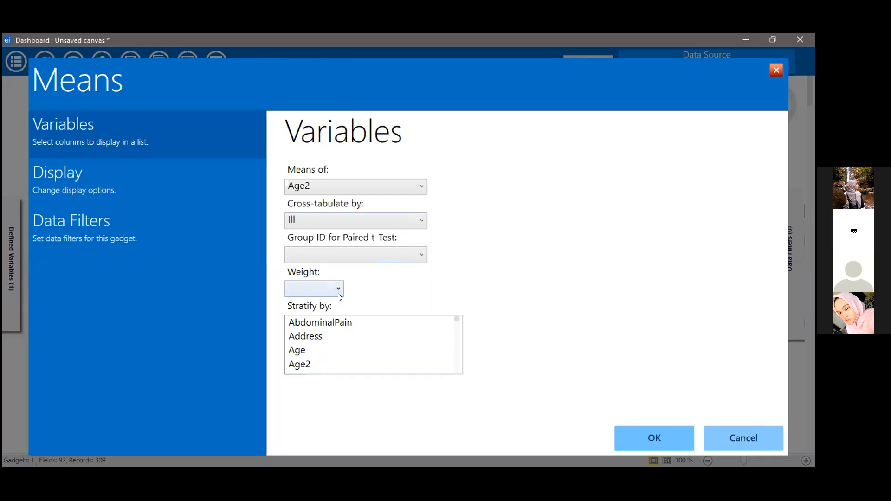
Set the Means gadget's output to display 0 decimals and apply the settings
click(149, 179)
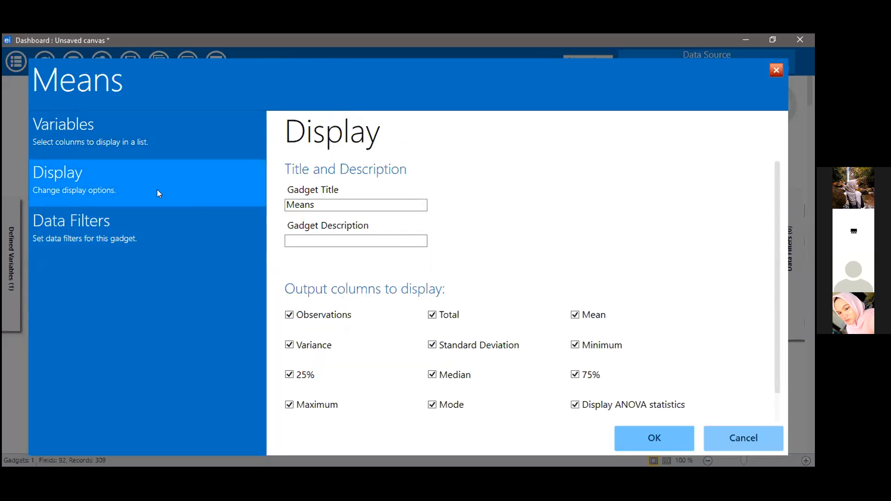
scroll(325, 290, down, 1)
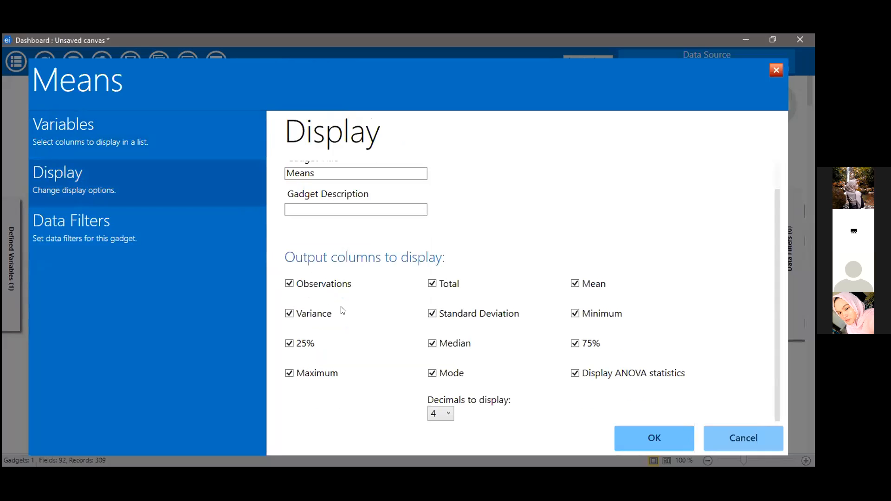
click(449, 413)
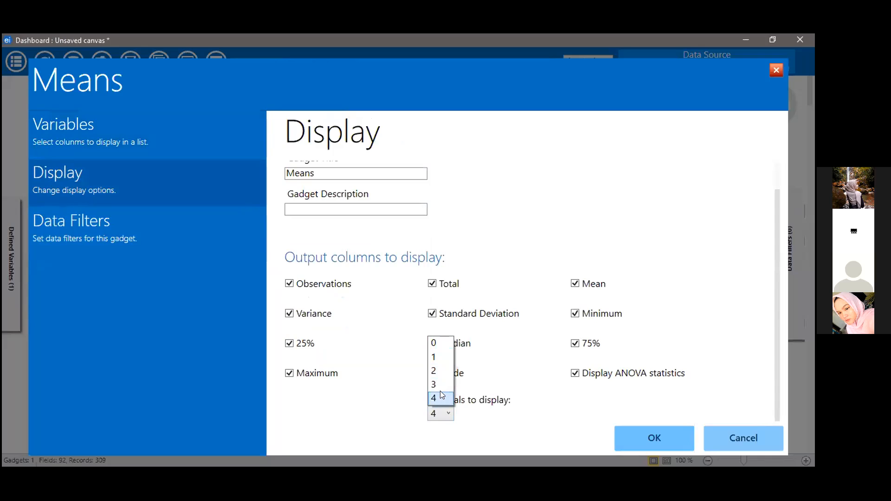
click(442, 343)
click(654, 439)
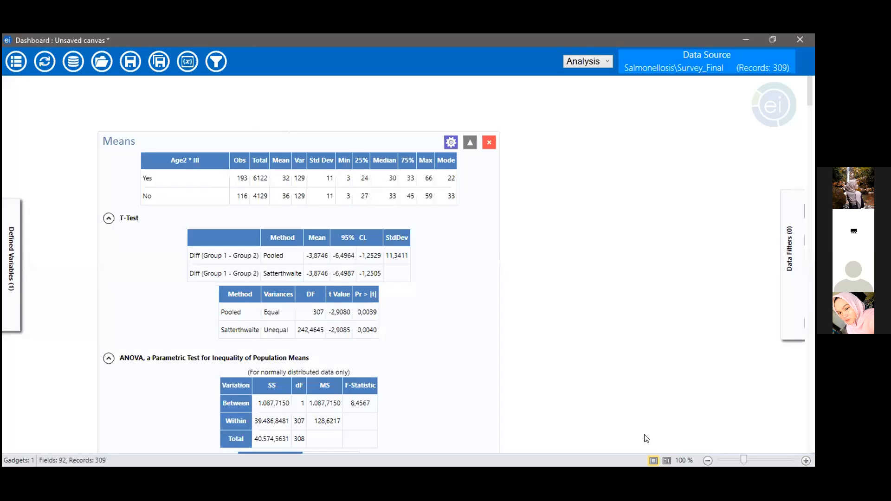
Examine the Means output for Age2 by Ill, including the T-Test, ANOVA, Bartlett's and Kruskal-Wallis results
scroll(372, 306, down, 3)
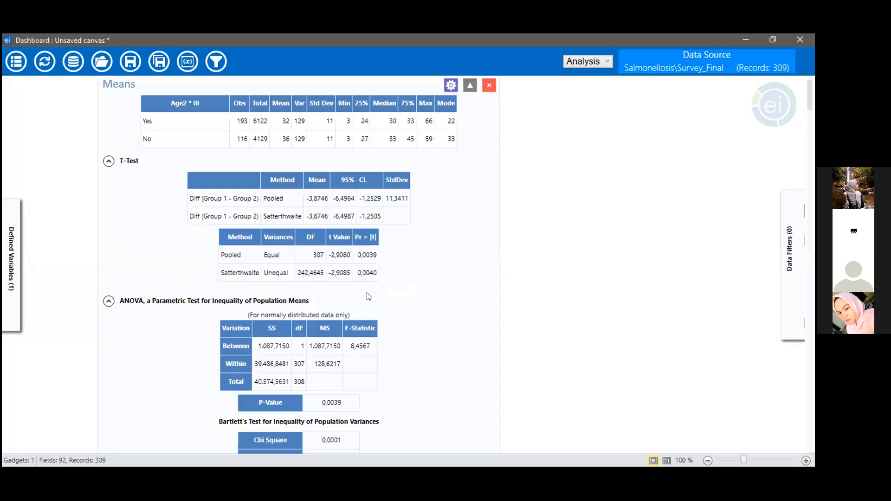
scroll(369, 297, down, 1)
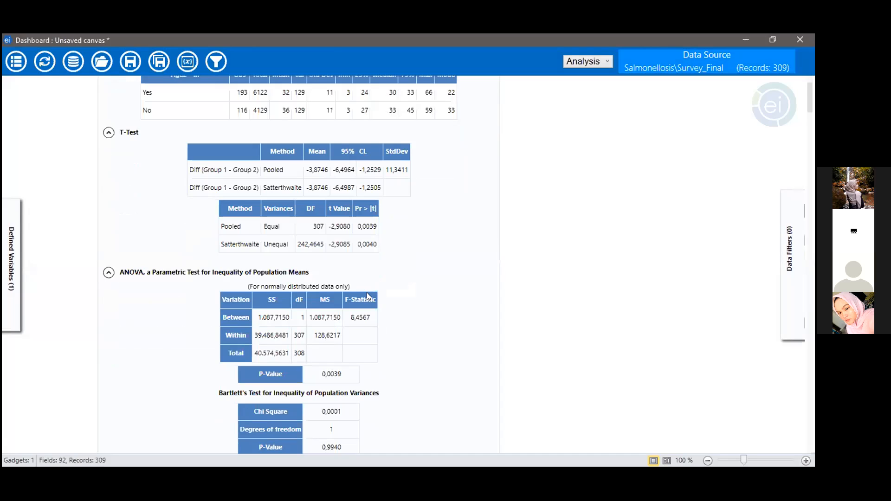
scroll(369, 296, up, 1)
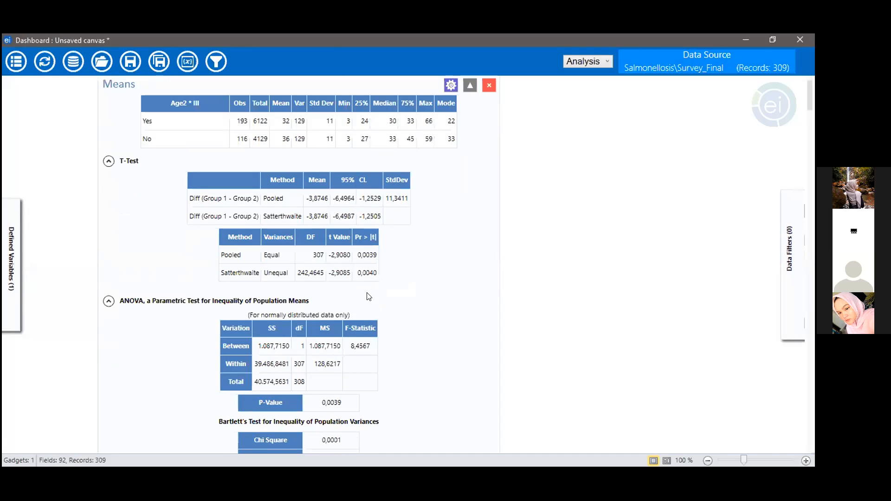
scroll(370, 296, up, 1)
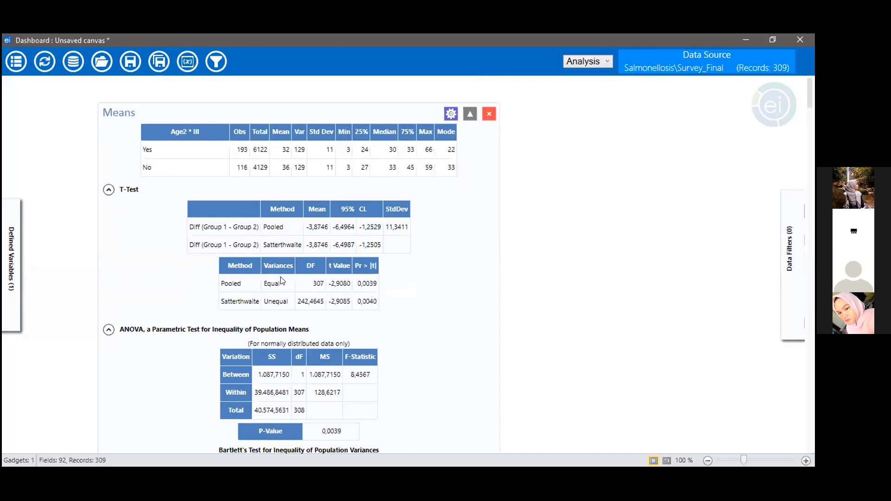
scroll(282, 281, down, 5)
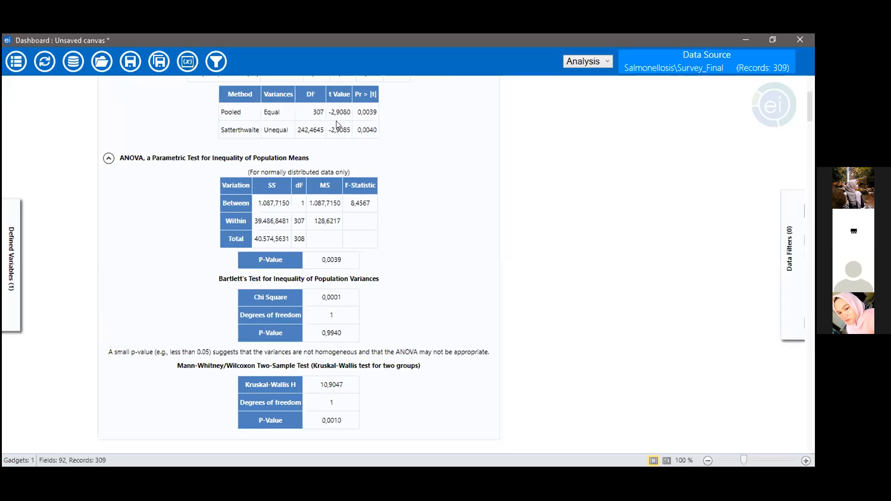
scroll(344, 165, up, 4)
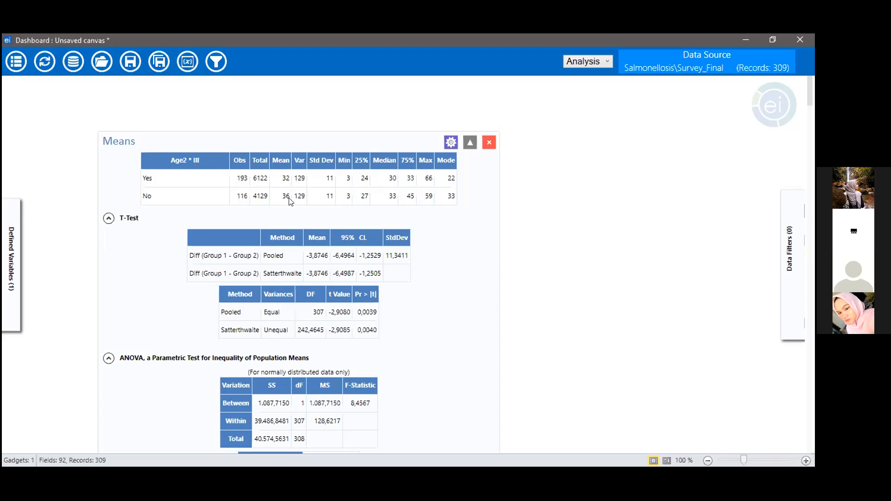
scroll(289, 201, down, 1)
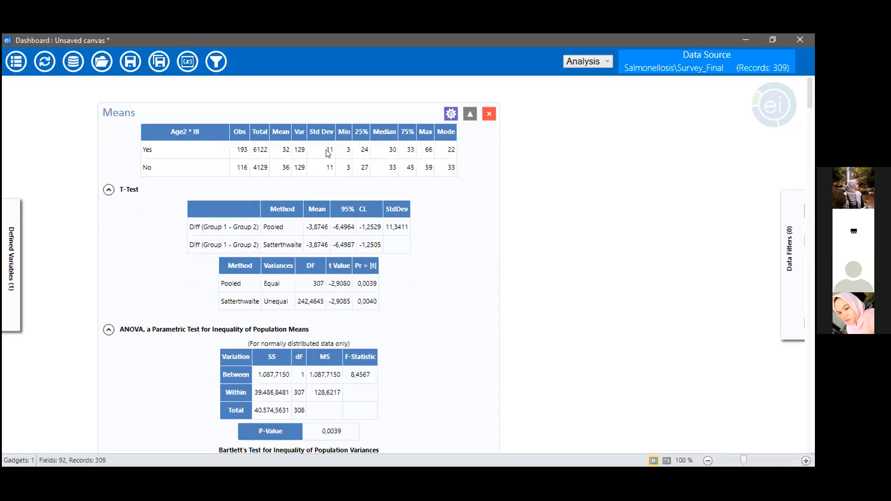
scroll(329, 153, up, 1)
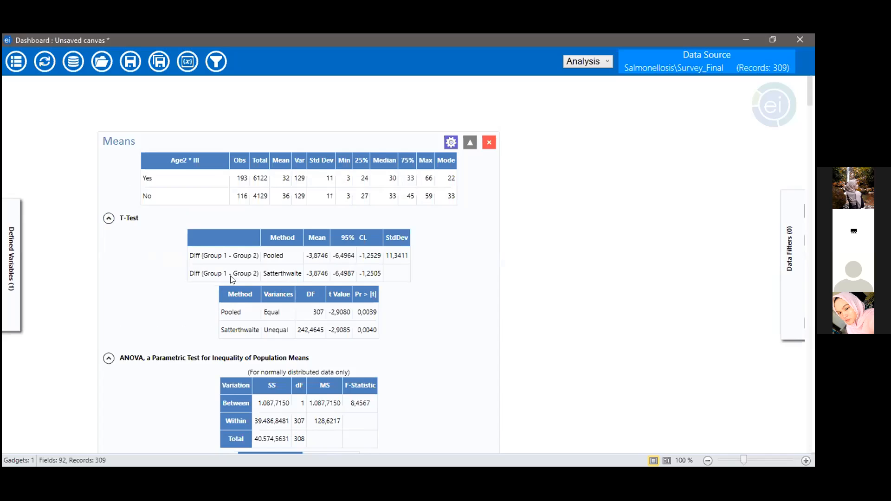
scroll(235, 279, down, 1)
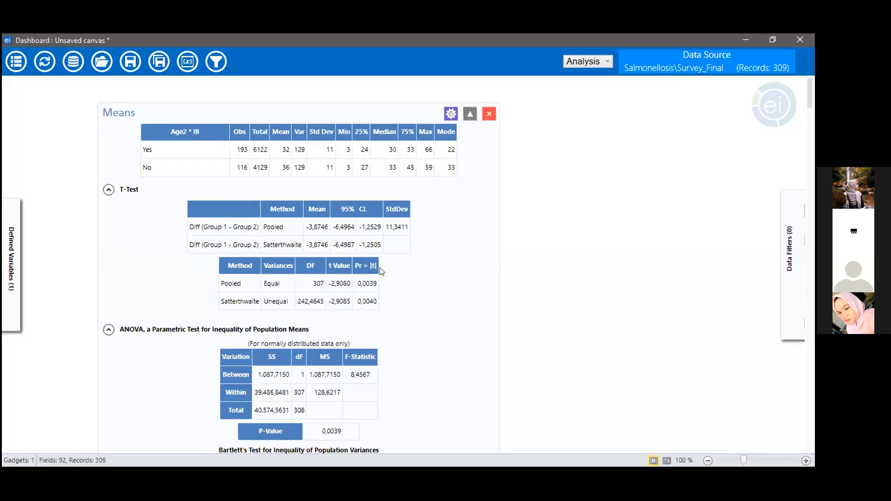
scroll(381, 272, down, 1)
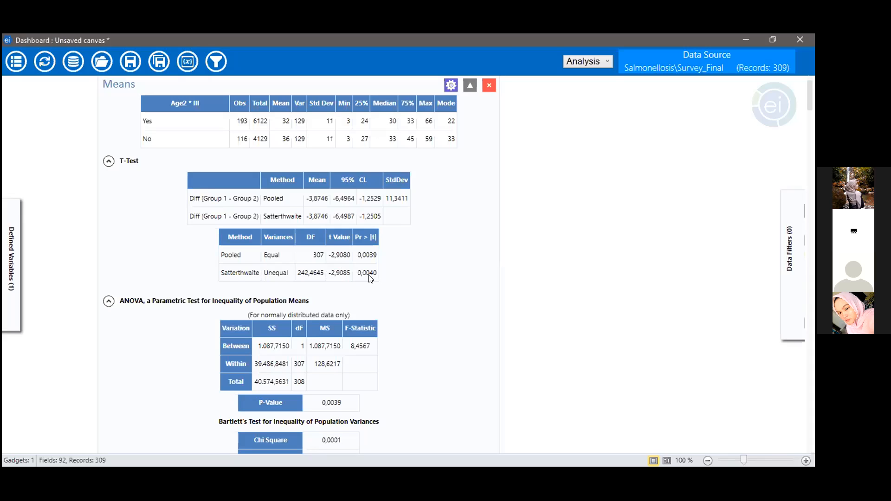
Compare the p-values of the T-Test, ANOVA, Bartlett's and Mann-Whitney/Wilcoxon tests for Age2 by Ill
scroll(371, 277, down, 1)
scroll(371, 271, up, 1)
scroll(366, 278, down, 1)
scroll(365, 278, up, 1)
scroll(359, 278, down, 1)
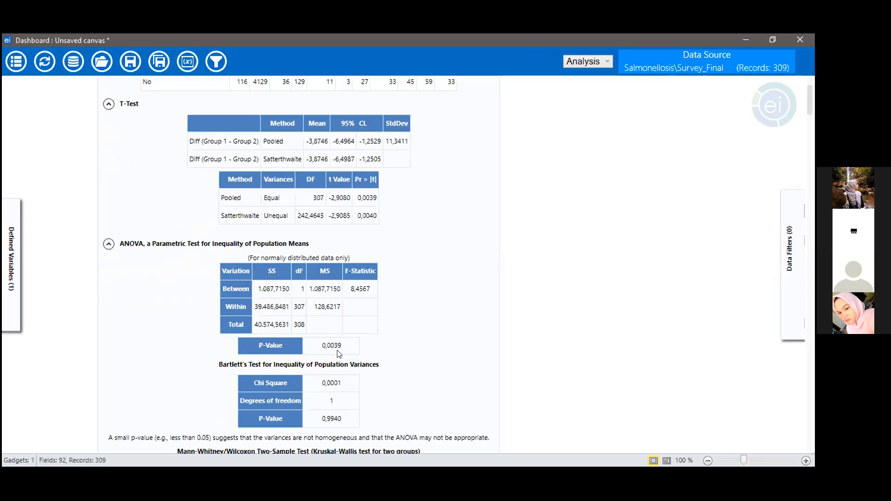
scroll(339, 354, down, 2)
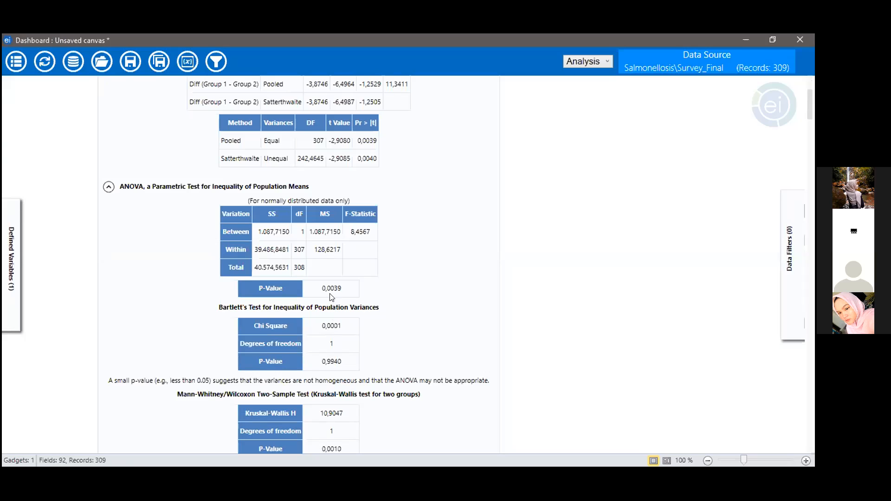
scroll(331, 297, down, 1)
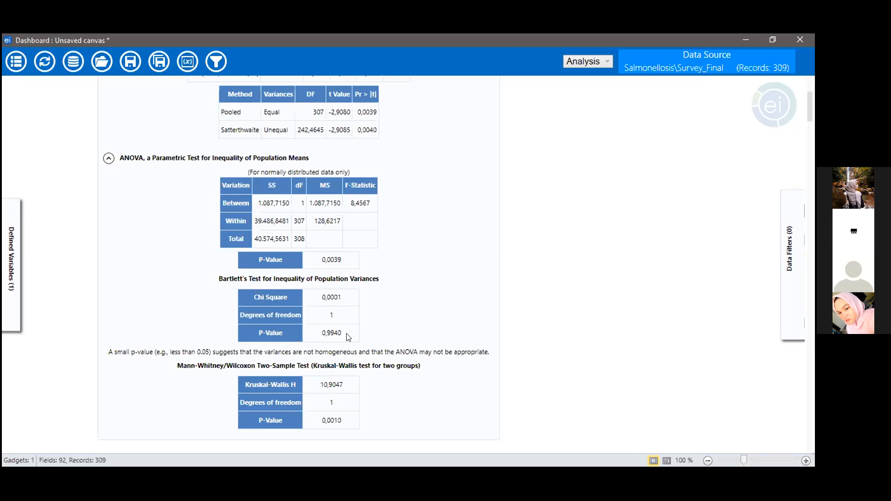
scroll(349, 421, down, 2)
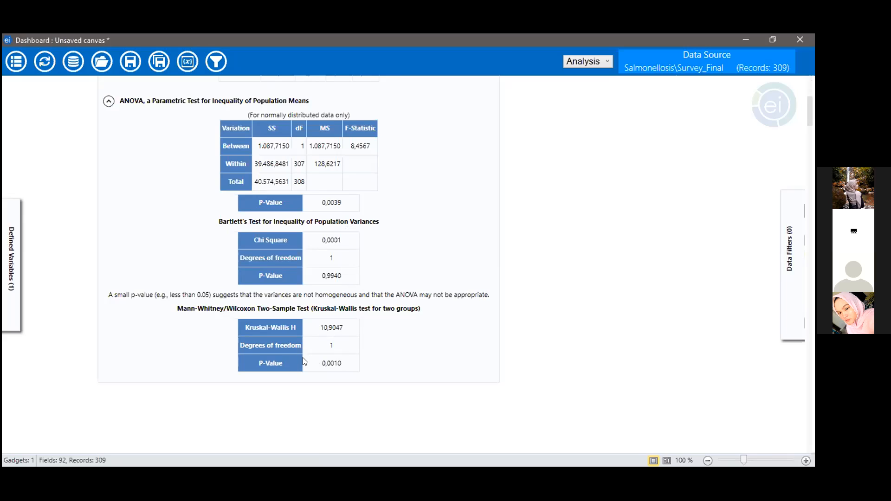
scroll(304, 361, down, 1)
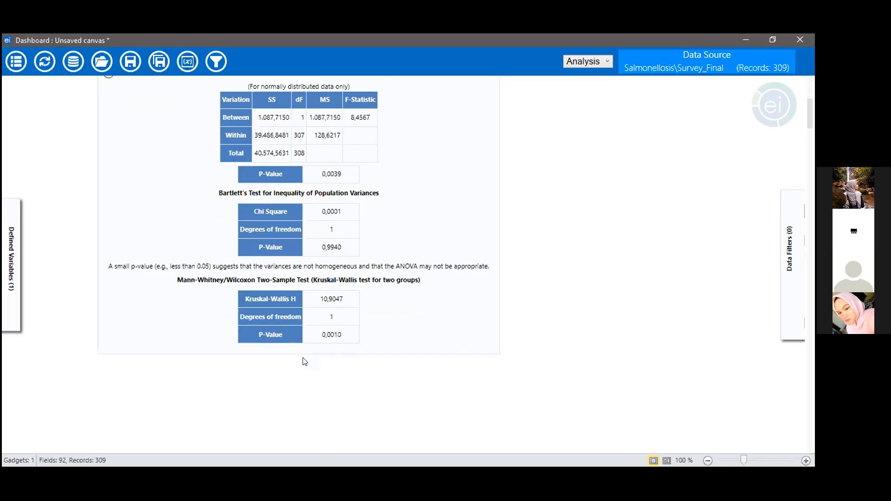
scroll(304, 361, up, 1)
scroll(304, 361, down, 1)
scroll(305, 361, up, 2)
scroll(305, 361, up, 2)
scroll(305, 362, down, 2)
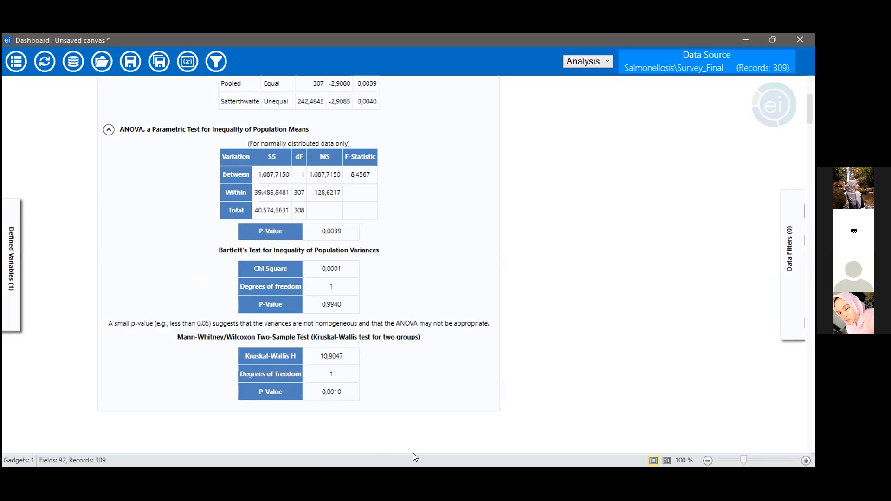
scroll(367, 399, down, 1)
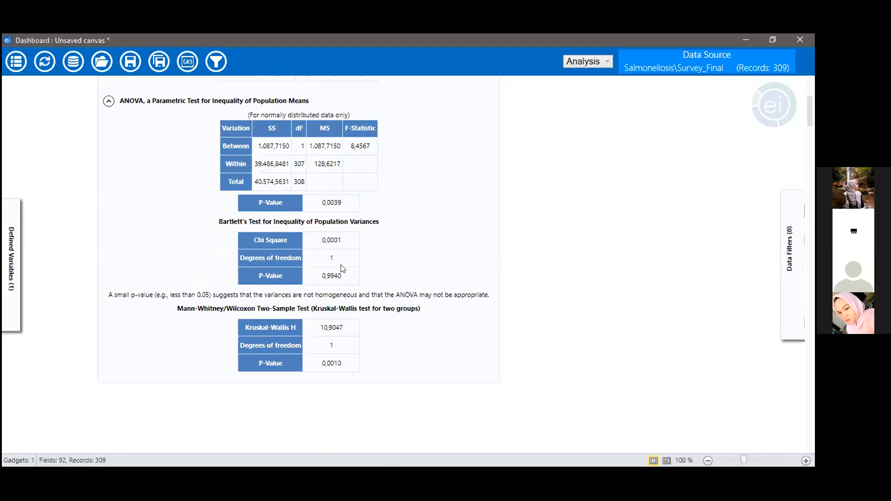
scroll(347, 345, down, 2)
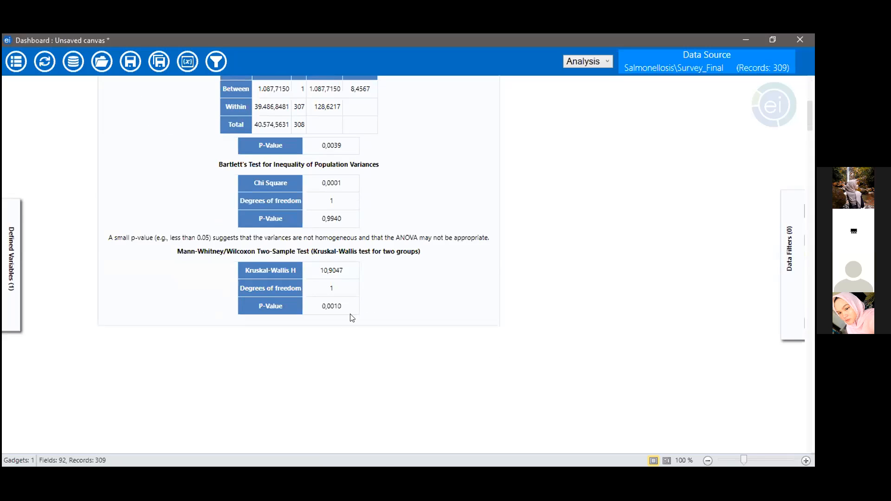
Stratify the Means gadget's Age2 by Ill analysis by Gender and apply the settings
scroll(351, 318, up, 8)
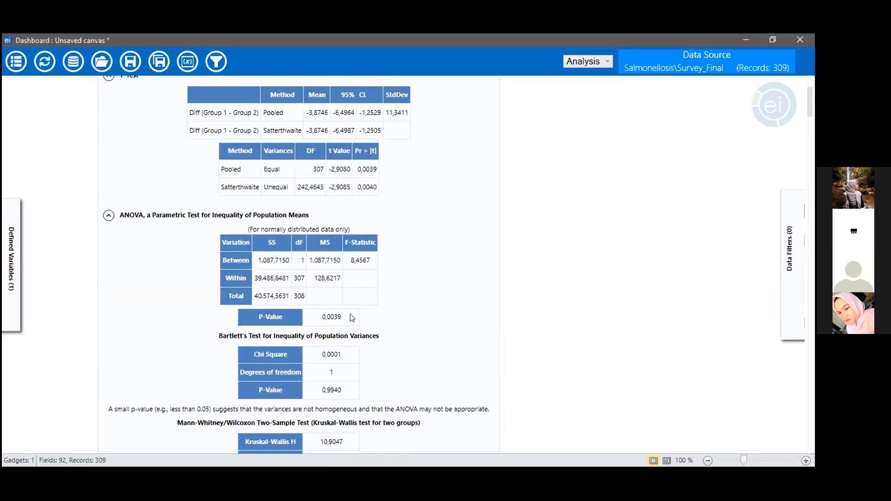
scroll(351, 317, up, 3)
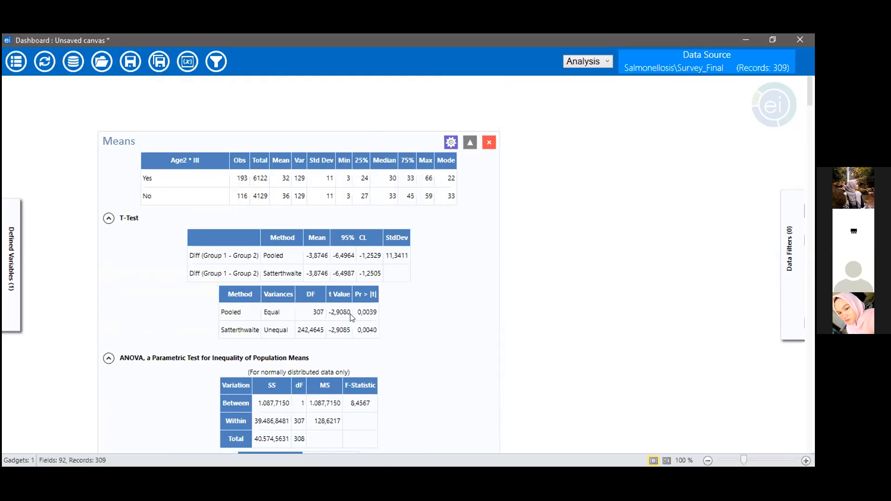
click(451, 142)
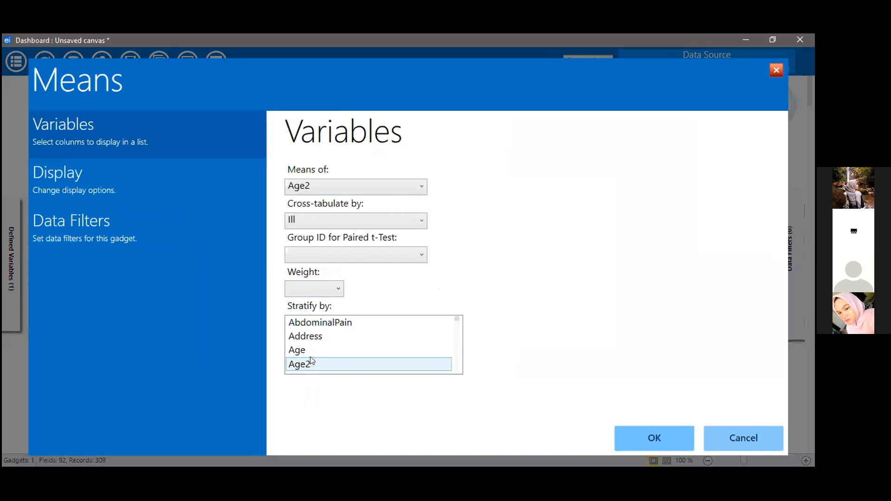
scroll(310, 357, down, 6)
scroll(329, 346, down, 4)
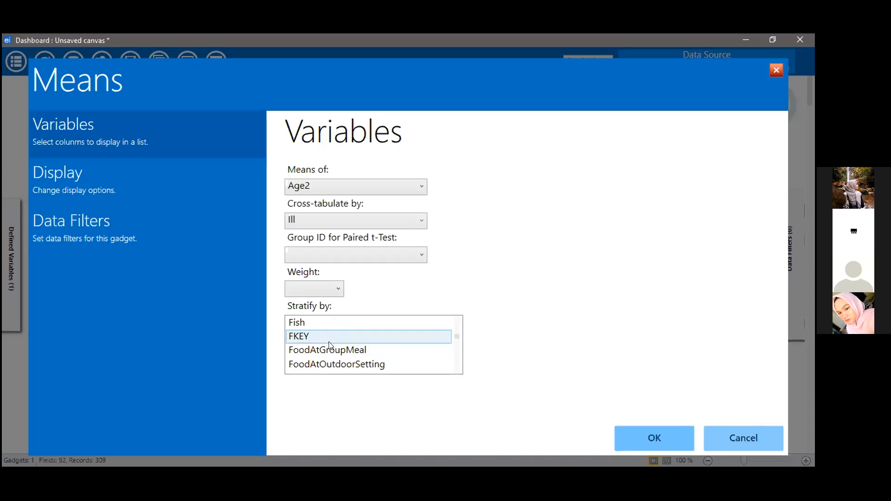
click(326, 323)
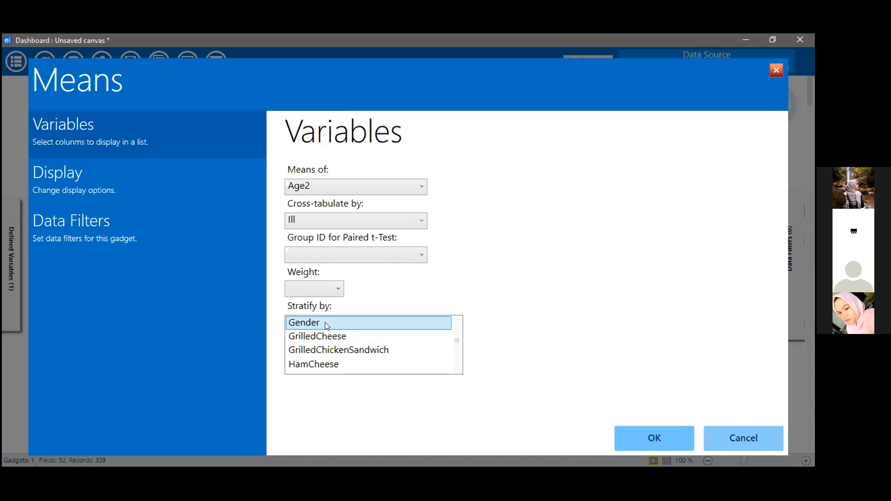
click(642, 437)
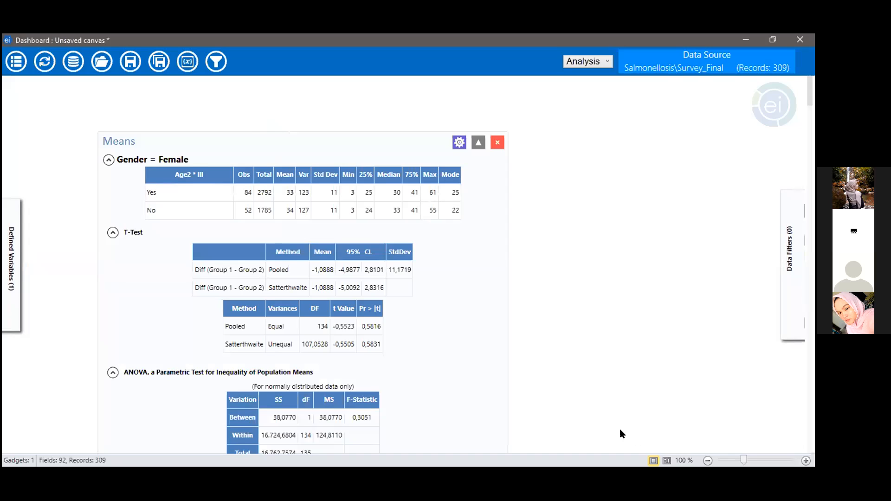
Examine the Gender = Female stratum of the Means output, from the Age2 by Ill summary through its test p-values
scroll(549, 398, down, 5)
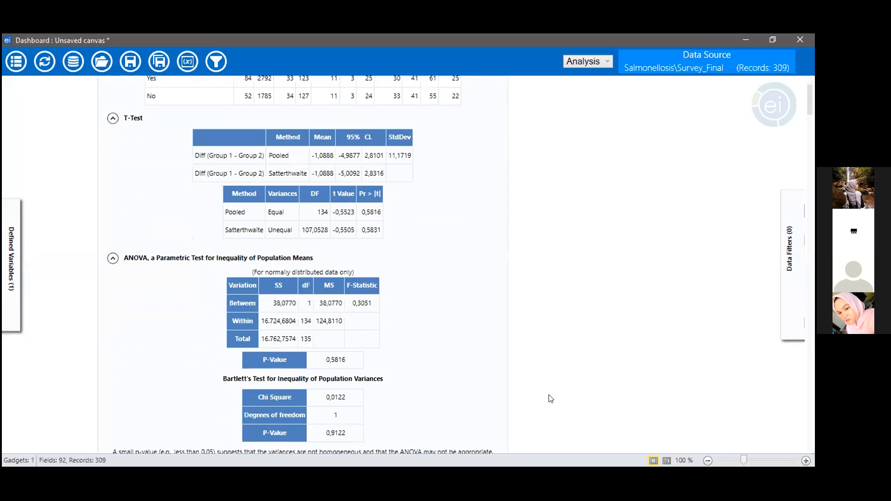
scroll(550, 399, down, 1)
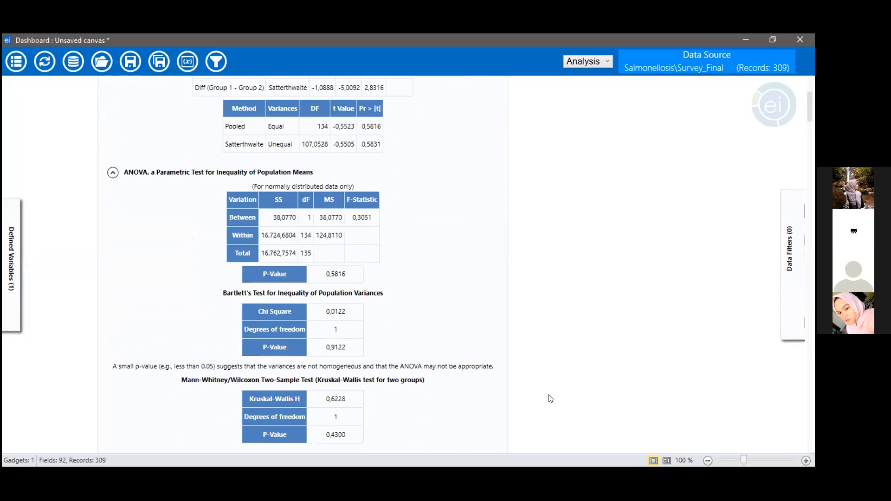
scroll(551, 399, down, 1)
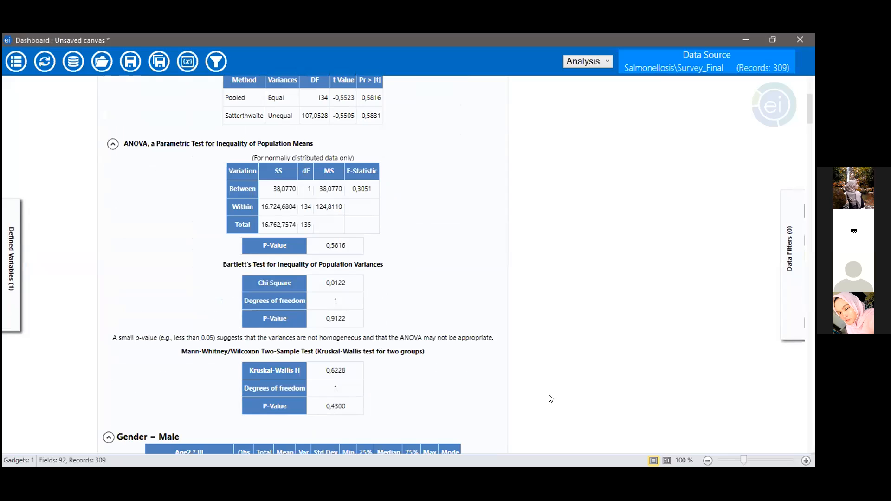
scroll(550, 398, down, 3)
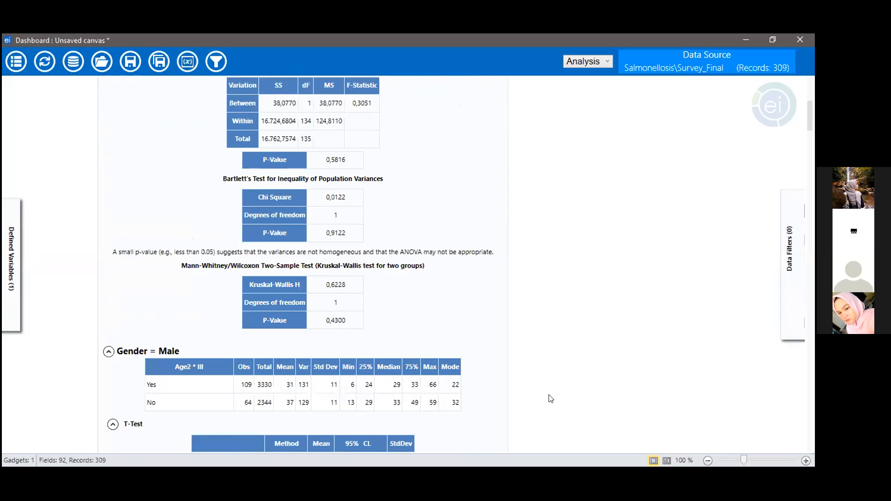
scroll(550, 399, down, 1)
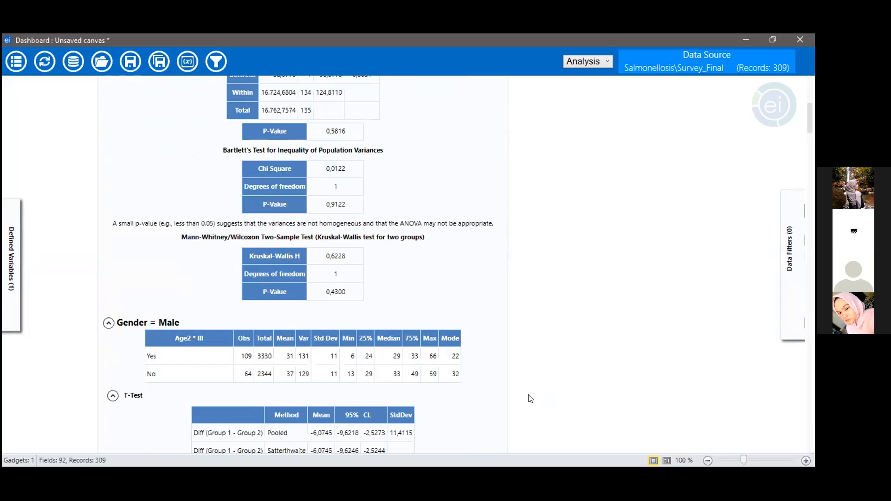
scroll(338, 305, up, 2)
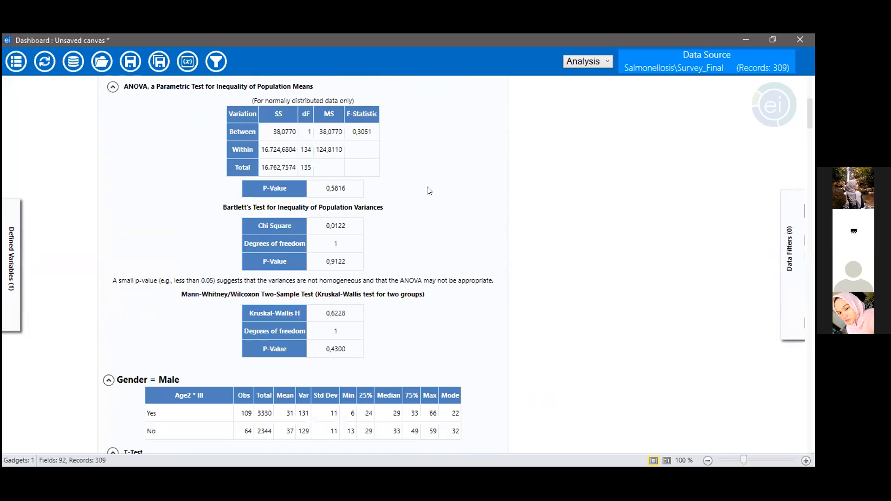
scroll(427, 189, up, 3)
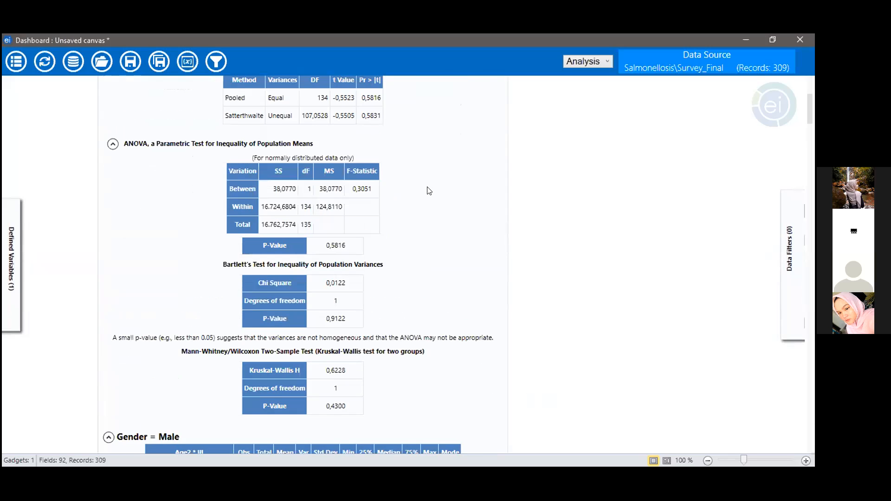
scroll(427, 190, down, 2)
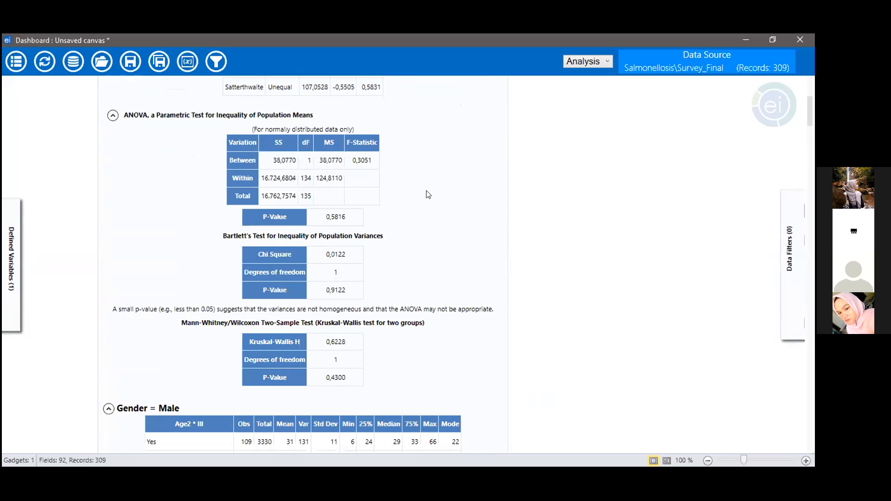
scroll(428, 194, up, 8)
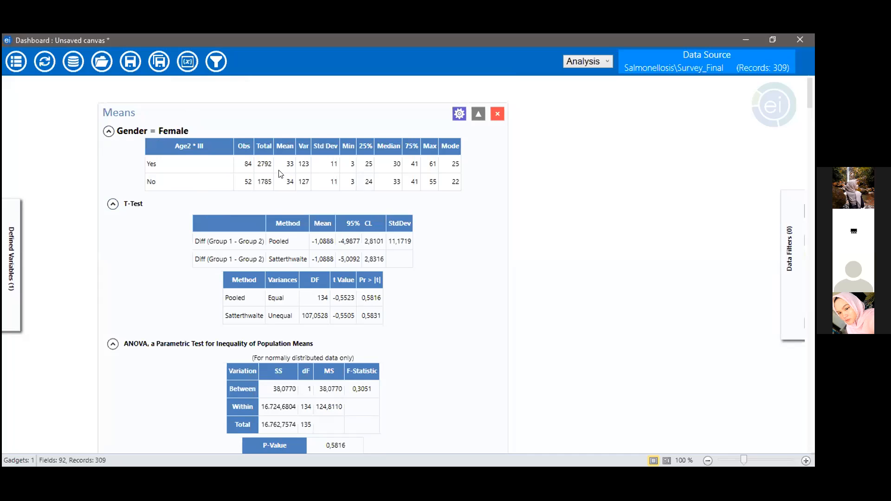
scroll(280, 173, down, 3)
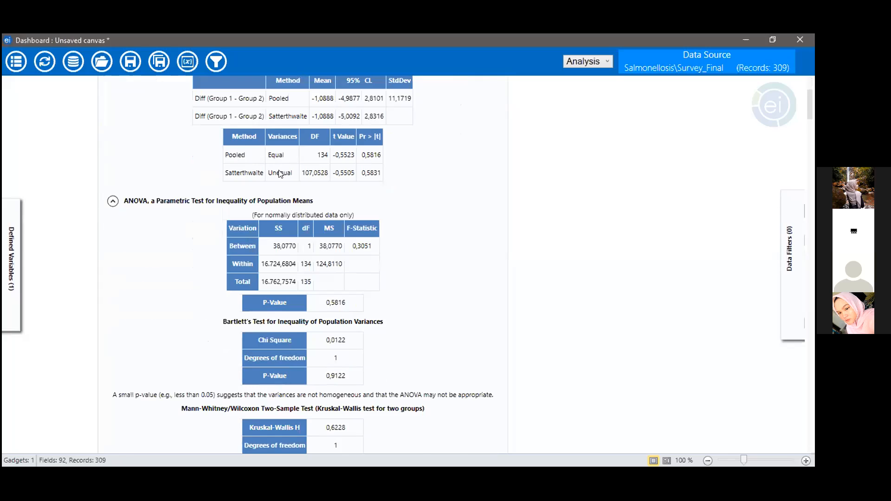
scroll(281, 174, down, 3)
scroll(281, 174, up, 3)
scroll(292, 346, down, 1)
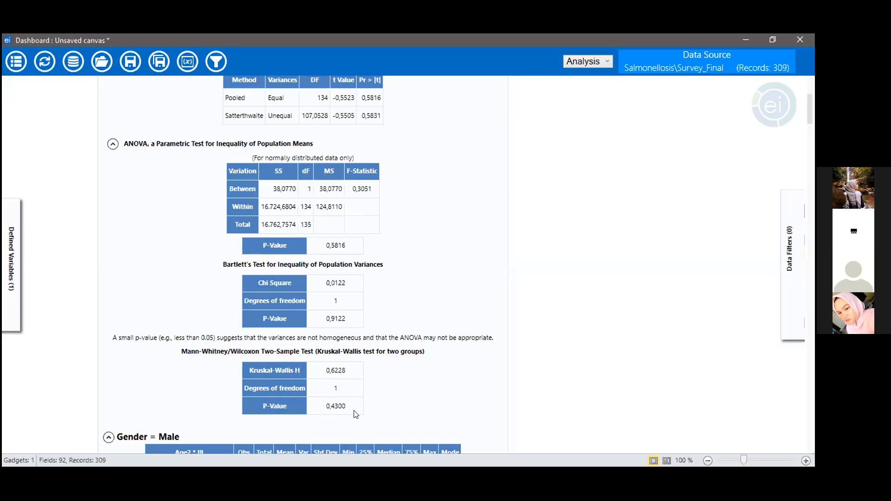
Examine the Gender = Male stratum's Age2 by Ill means, T-Test, ANOVA, Bartlett's and Kruskal-Wallis results
scroll(366, 351, down, 5)
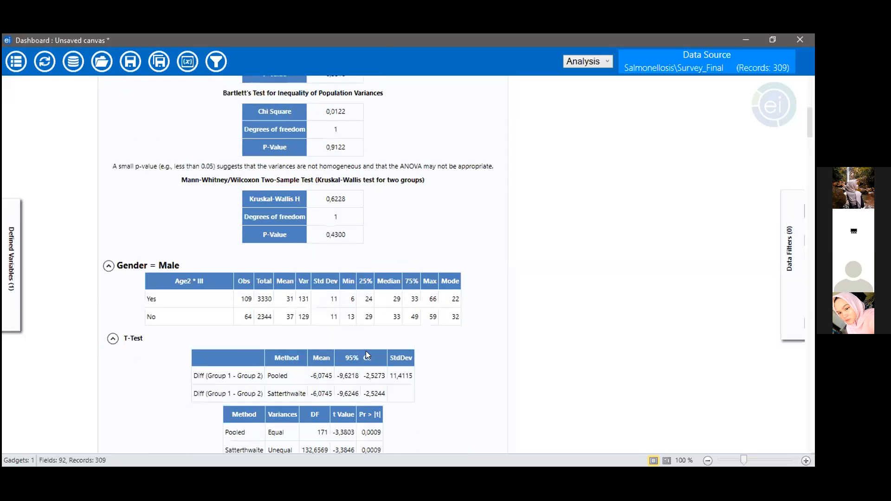
scroll(367, 355, down, 1)
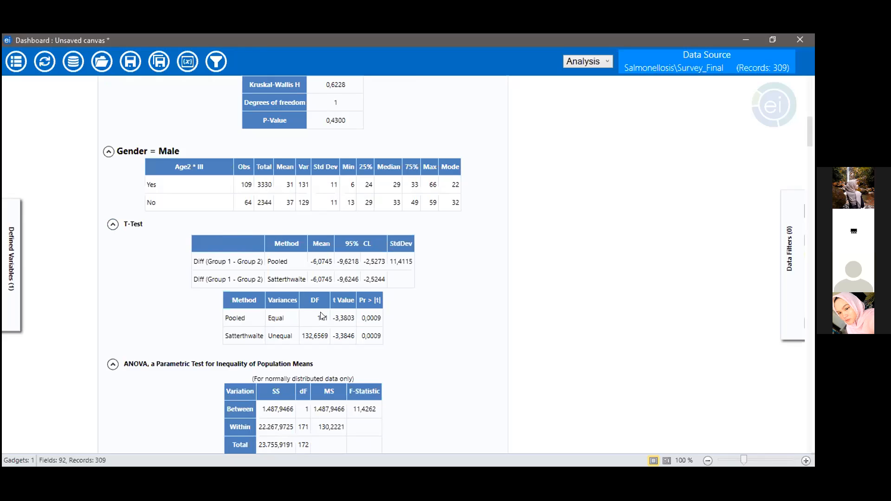
scroll(330, 326, down, 5)
scroll(331, 326, down, 3)
scroll(287, 371, up, 4)
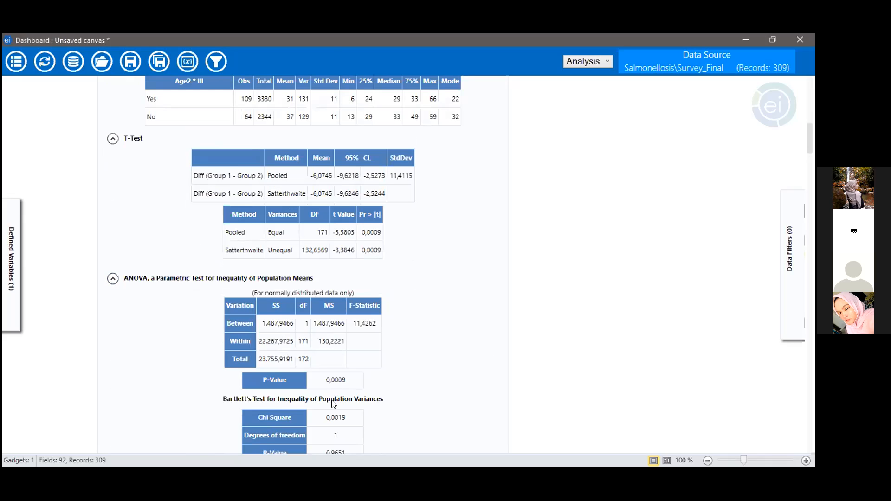
scroll(333, 403, down, 5)
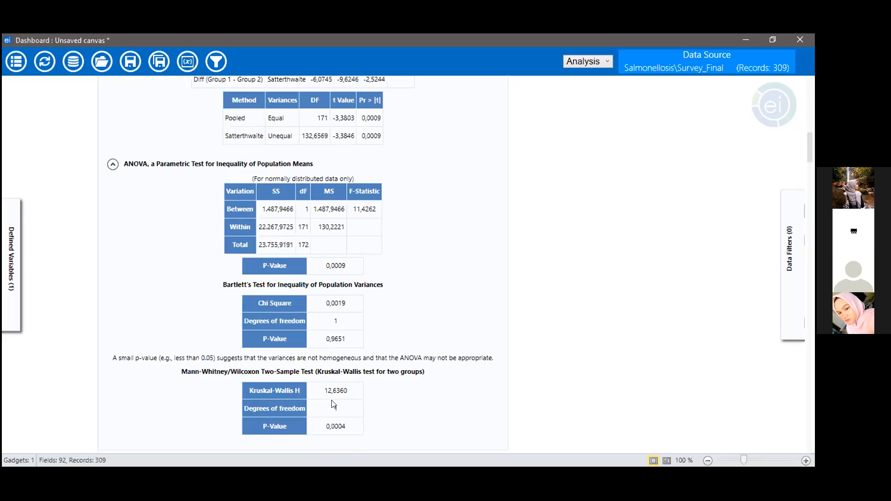
scroll(333, 405, down, 1)
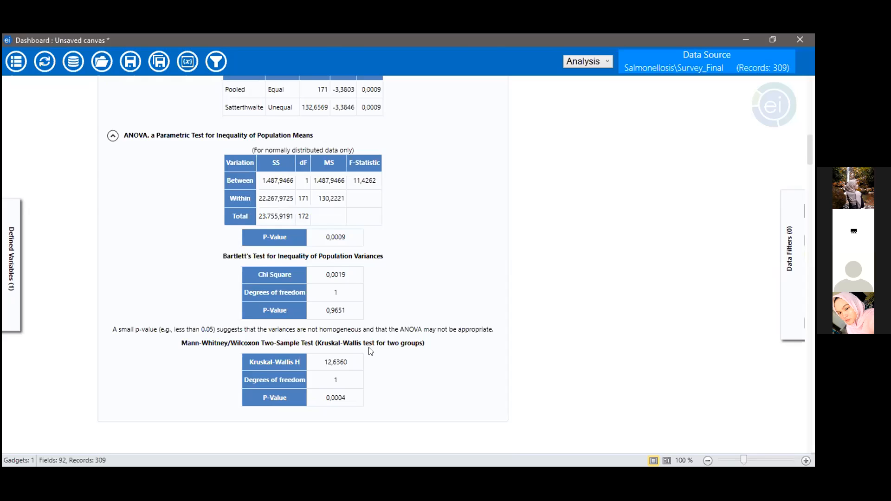
scroll(371, 352, down, 1)
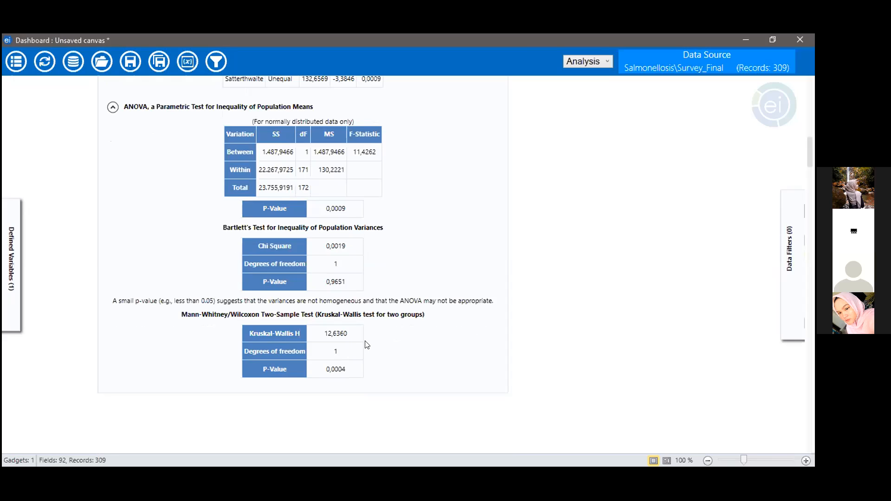
scroll(377, 337, down, 1)
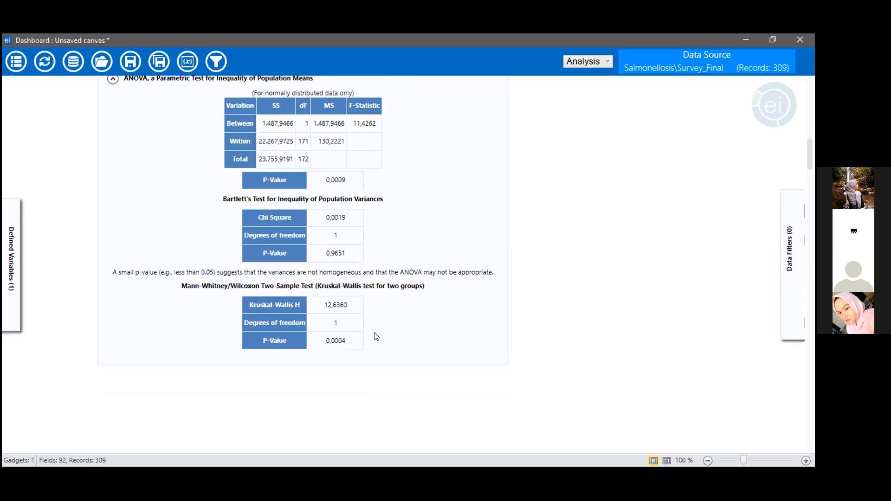
scroll(377, 337, down, 1)
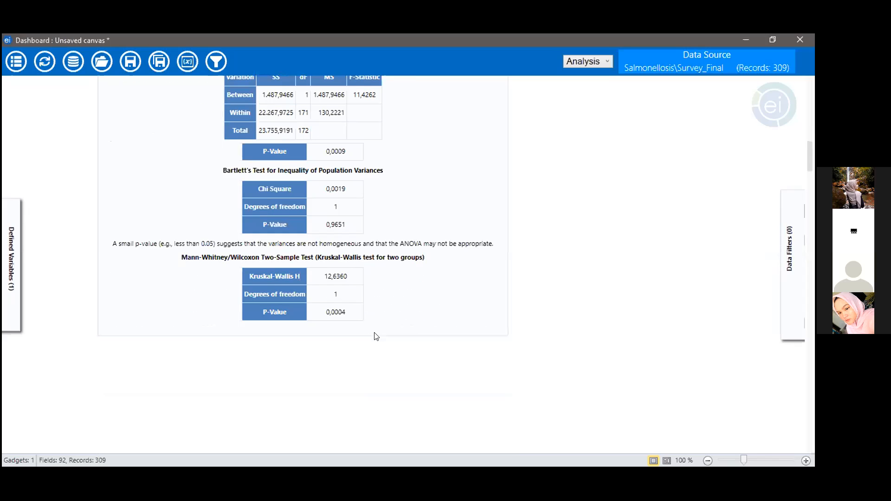
scroll(376, 337, up, 2)
scroll(377, 336, up, 2)
scroll(376, 337, up, 1)
scroll(378, 338, down, 1)
scroll(377, 339, down, 1)
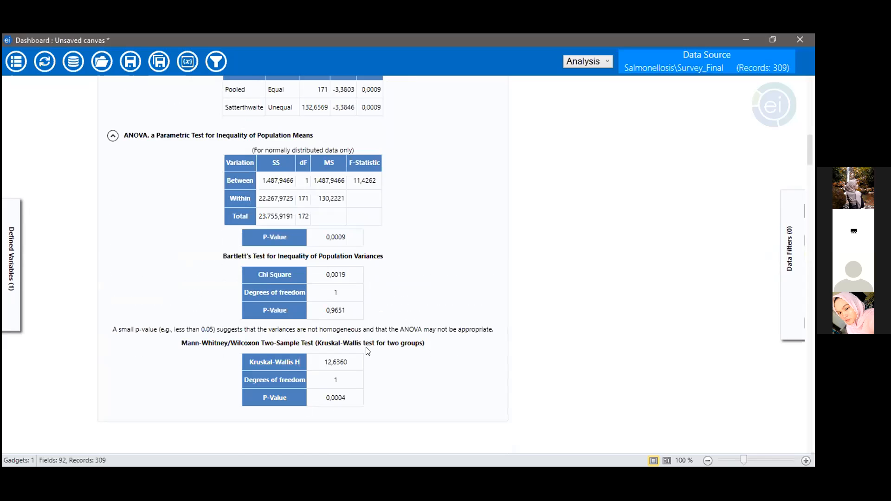
scroll(392, 339, down, 3)
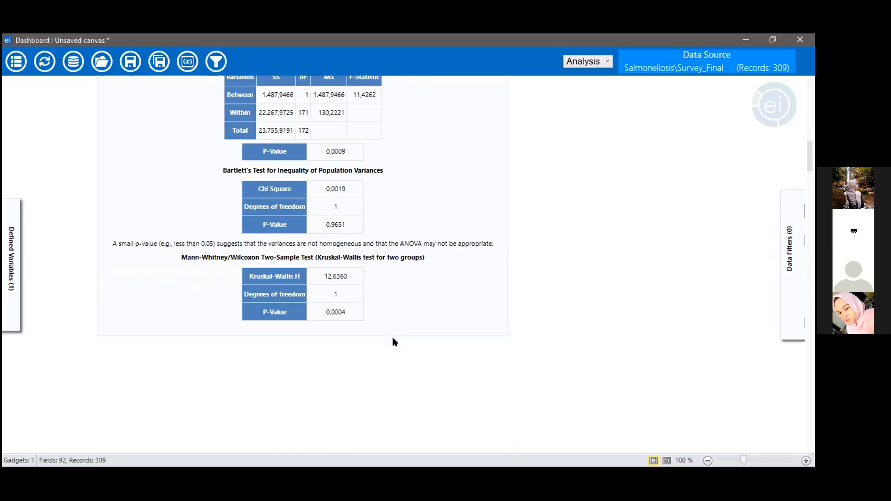
Review the stratified Means output from the Male test results back up to the Female Age2 by Ill summary
scroll(393, 342, up, 2)
scroll(392, 343, down, 2)
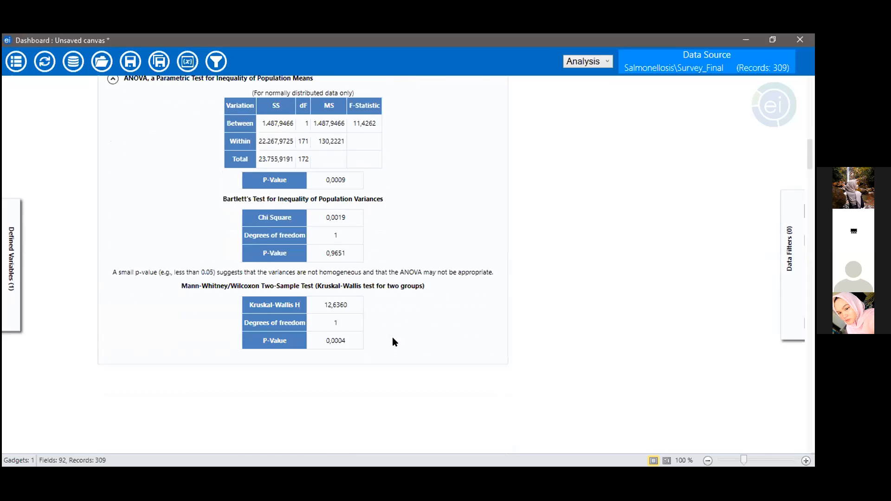
scroll(393, 342, up, 1)
scroll(393, 340, down, 1)
scroll(393, 339, up, 3)
scroll(393, 342, up, 1)
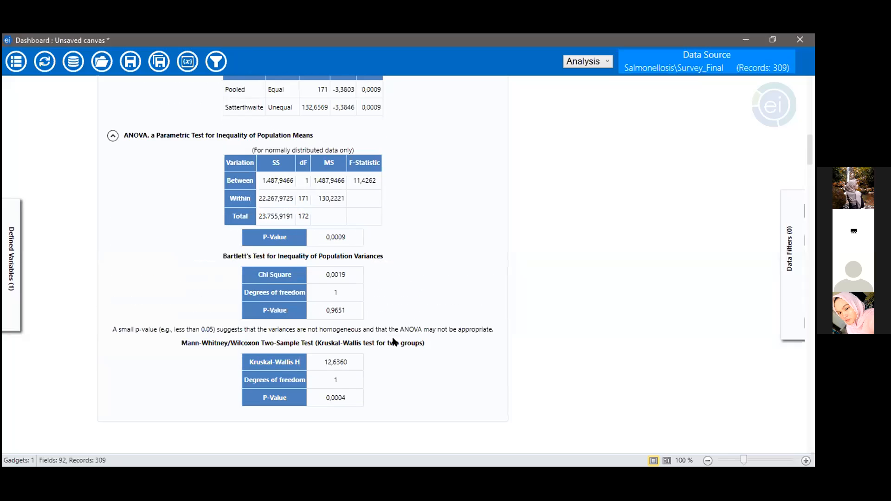
scroll(408, 235, up, 4)
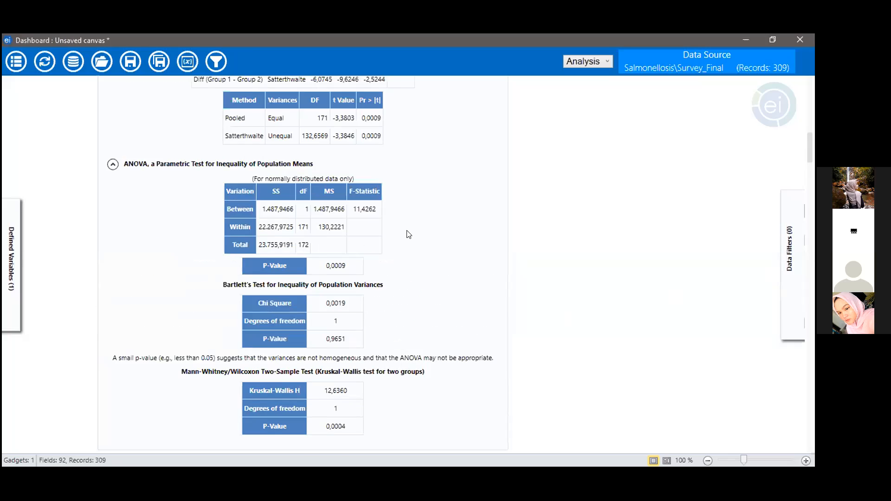
scroll(408, 234, up, 1)
scroll(406, 237, up, 5)
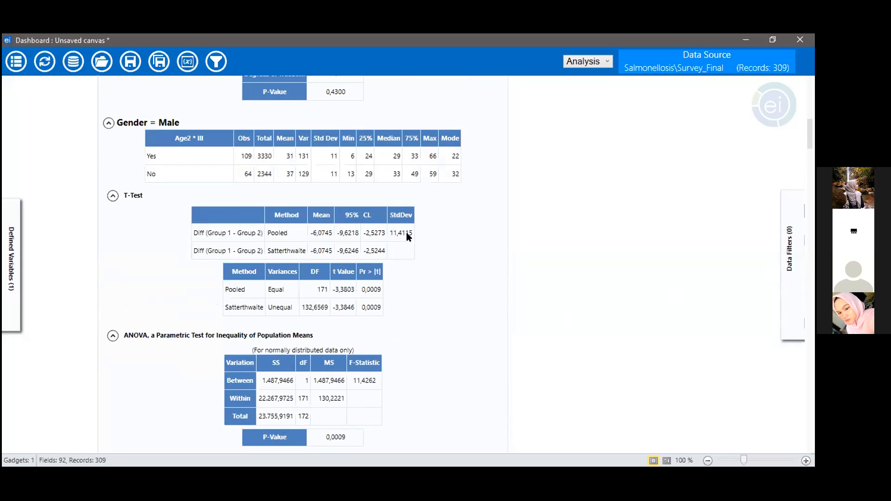
scroll(407, 236, up, 6)
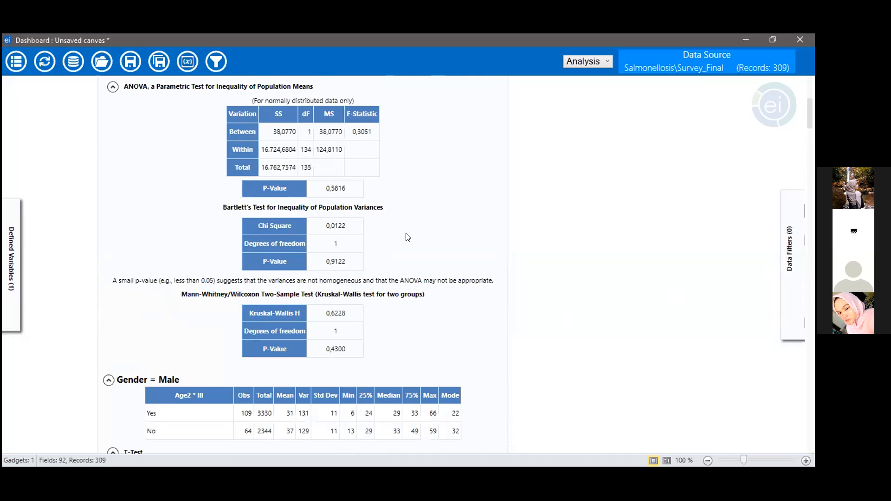
scroll(407, 237, up, 6)
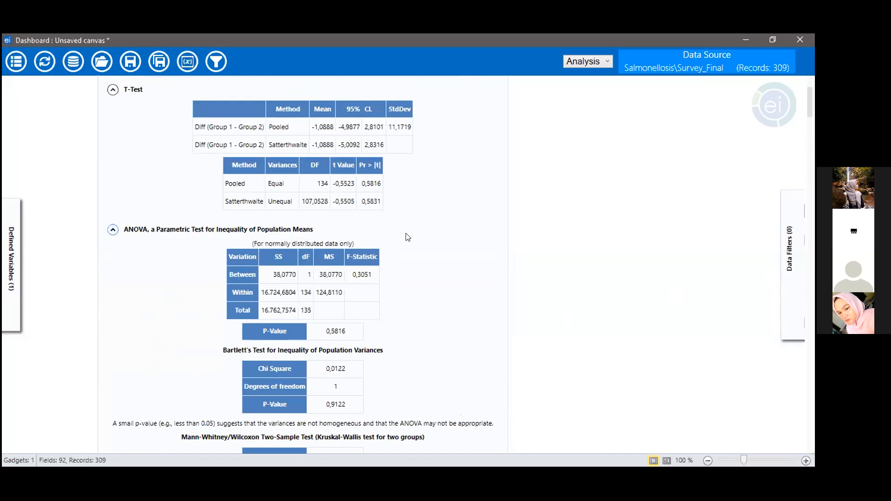
scroll(407, 237, up, 2)
scroll(429, 229, up, 2)
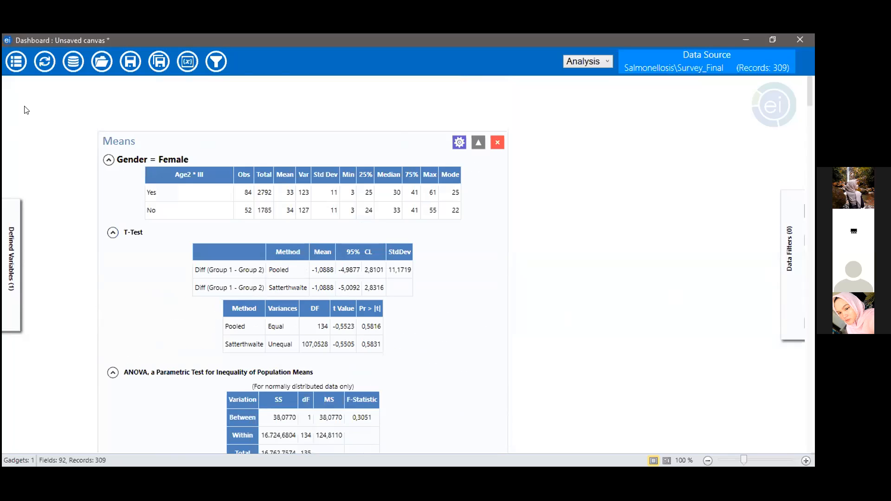
Collapse the Means gadget's output on the canvas
click(17, 232)
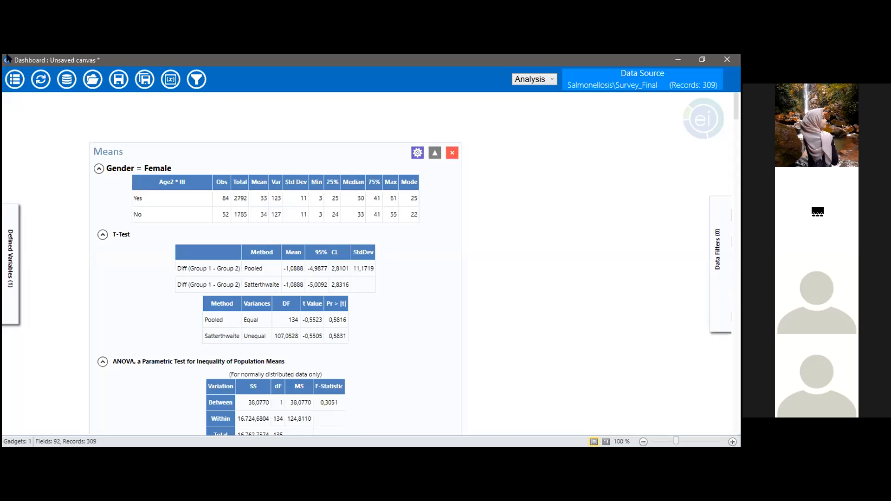
click(10, 241)
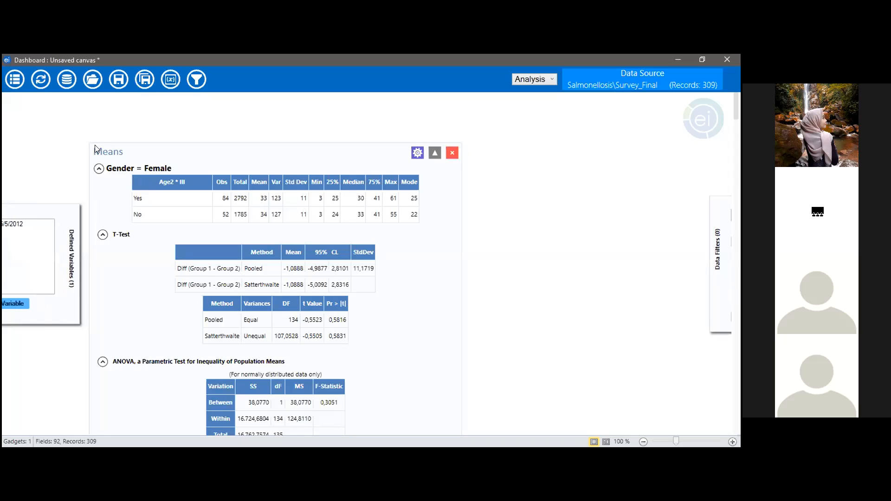
click(435, 153)
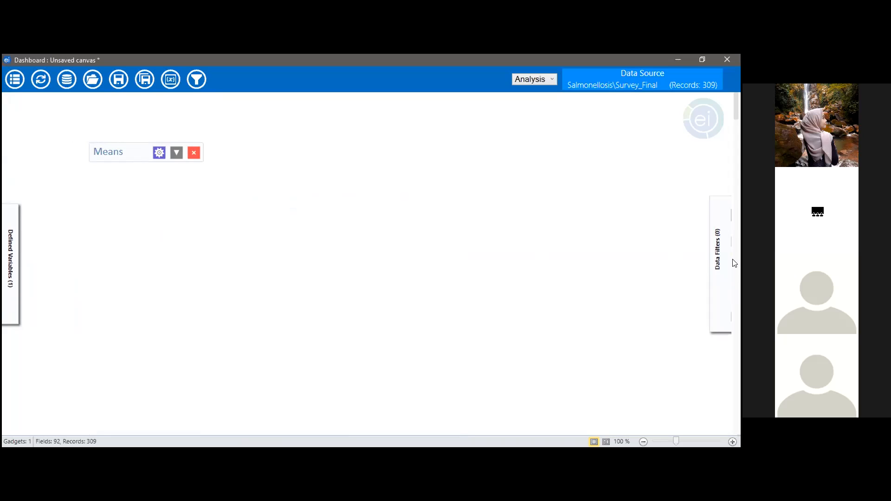
Add a canvas data filter where Gender is equal to Male
mouse_move(725, 258)
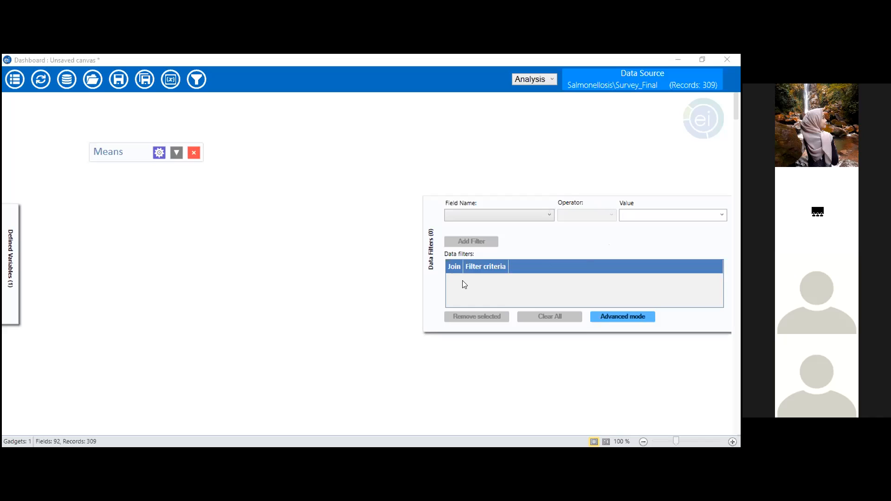
click(534, 218)
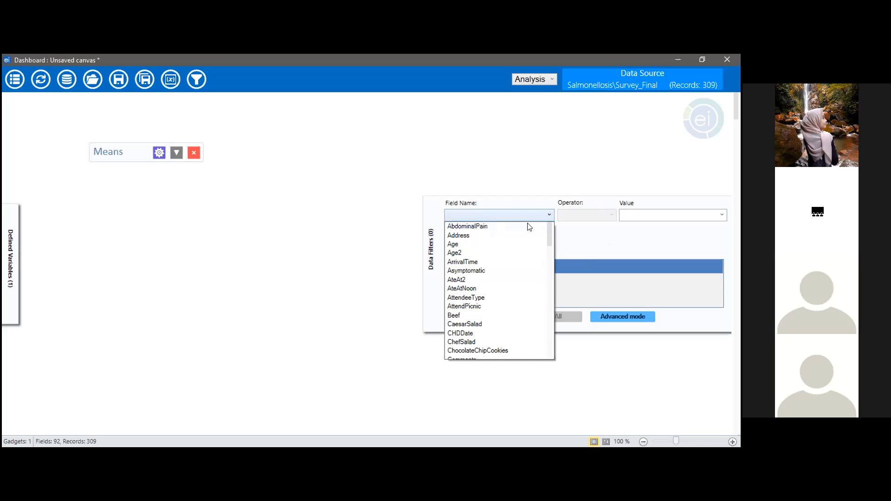
scroll(509, 302, down, 2)
scroll(509, 309, down, 4)
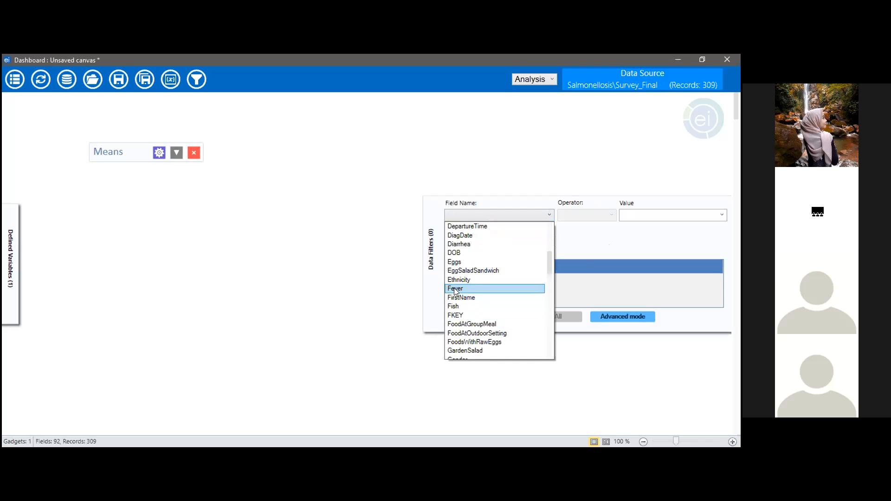
scroll(468, 342, down, 1)
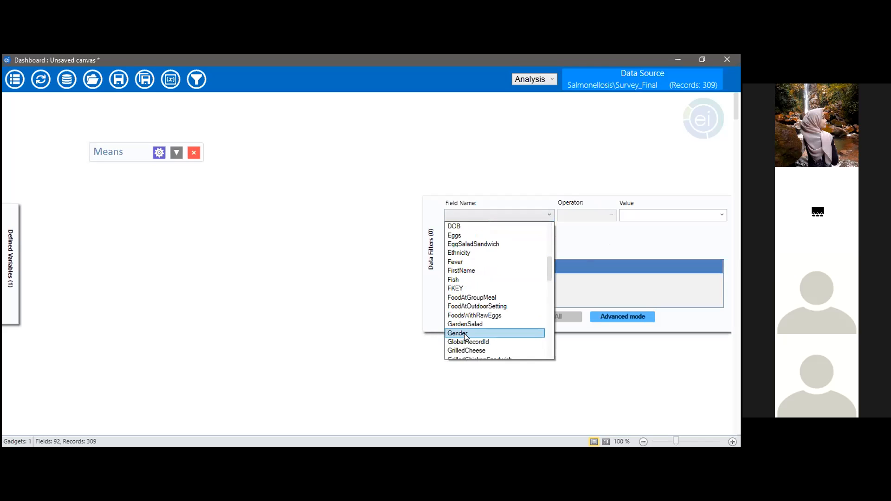
click(464, 334)
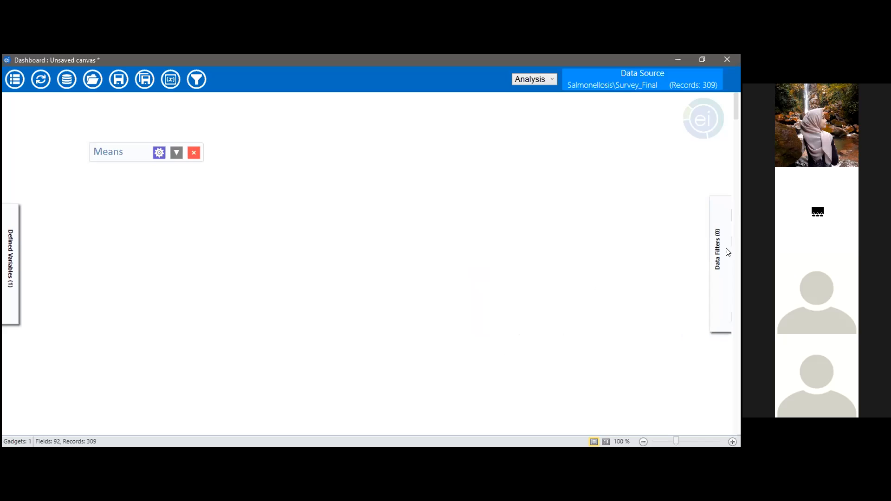
mouse_move(728, 248)
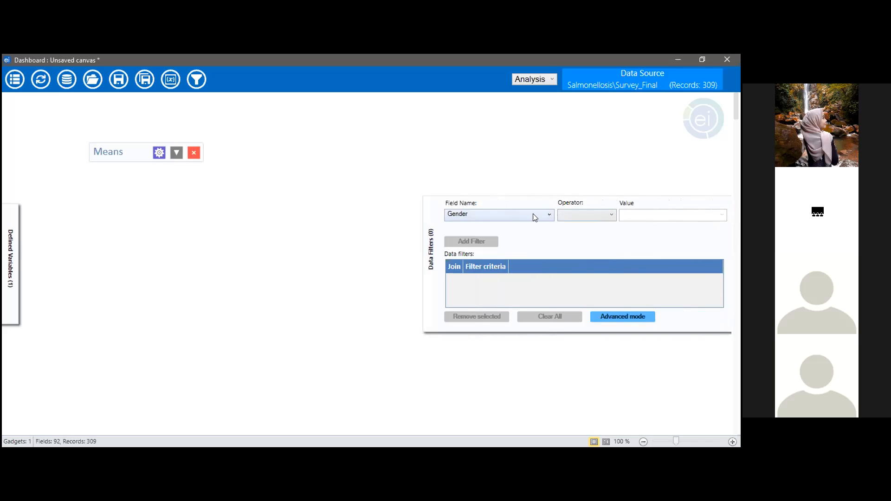
click(605, 219)
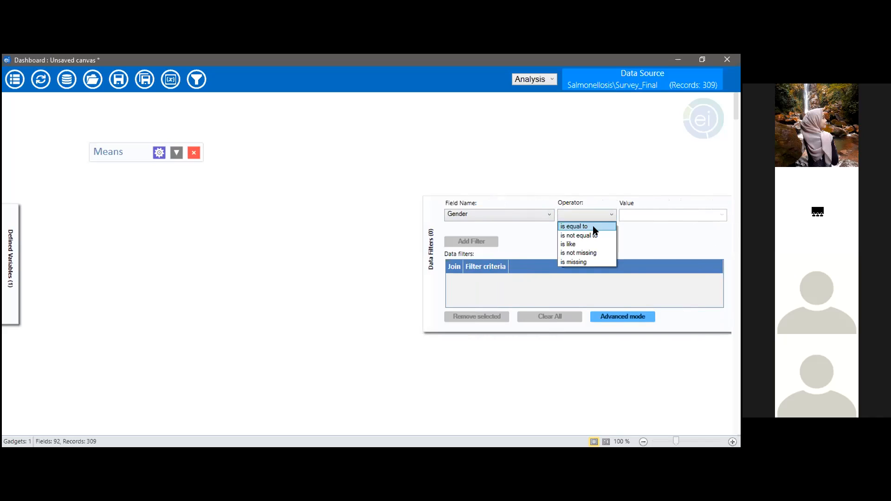
click(595, 227)
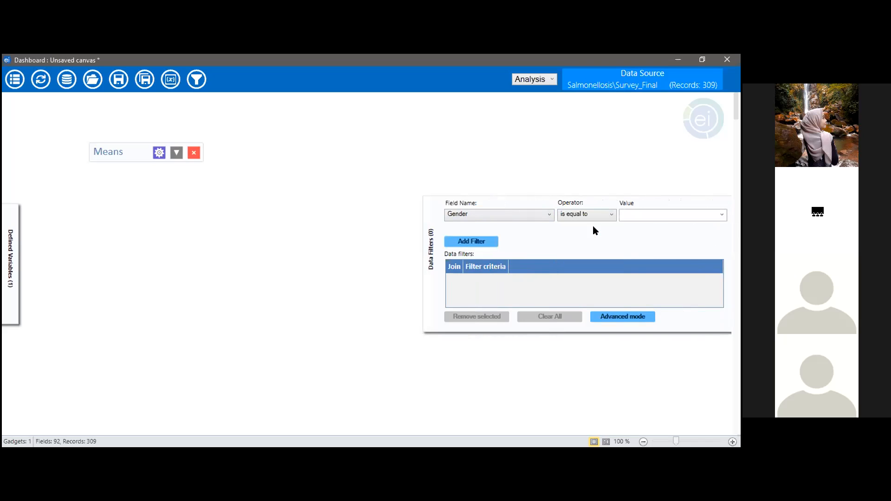
click(721, 217)
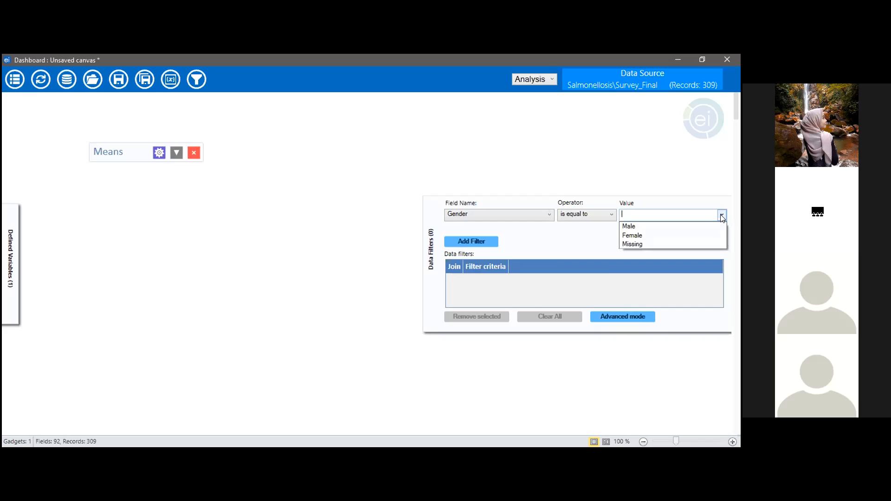
click(691, 224)
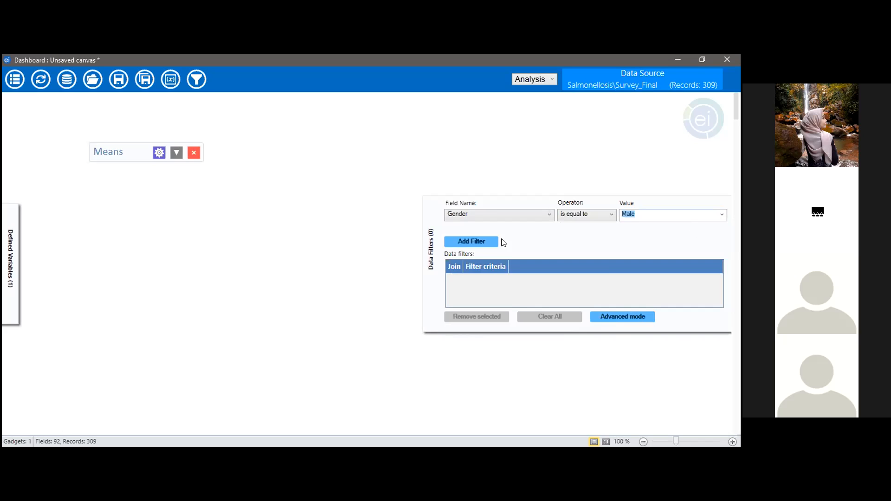
click(486, 240)
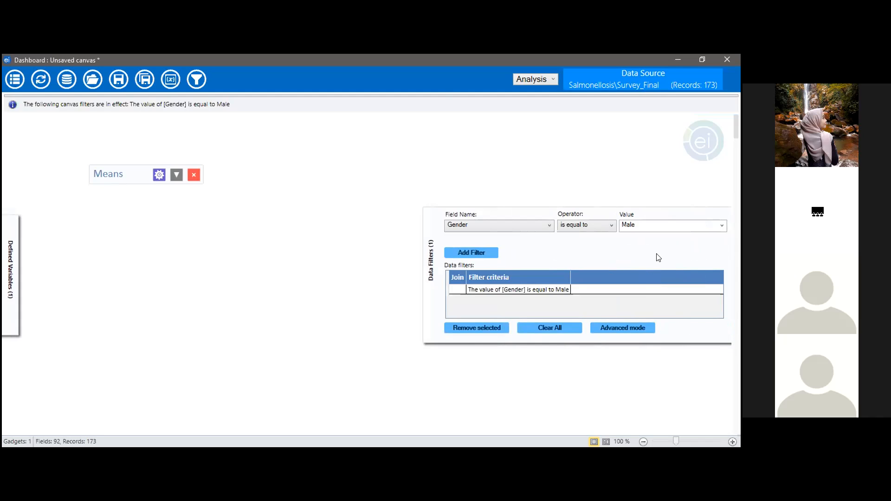
click(523, 291)
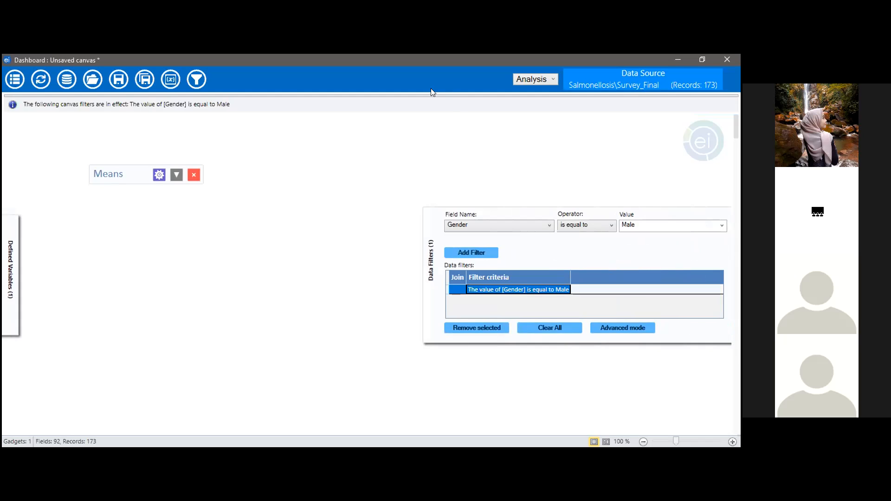
click(586, 297)
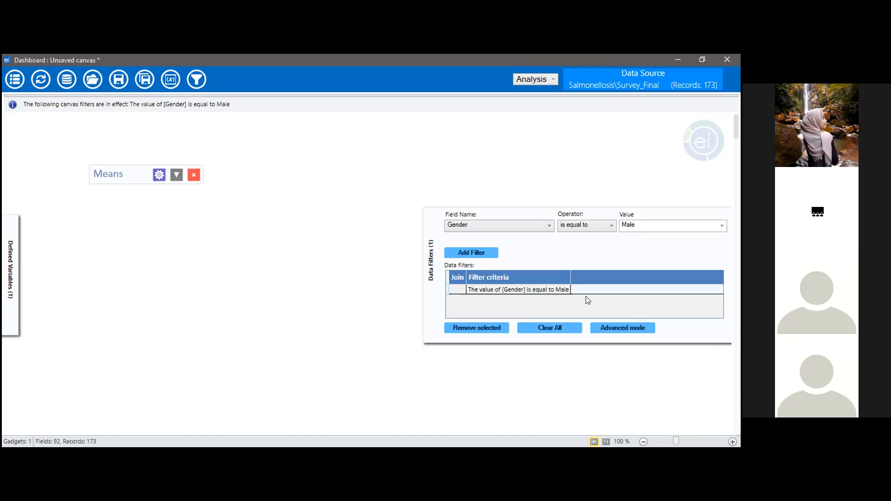
Add a second canvas data filter where Ill is equal to Yes, joined to the Gender filter with AND
click(549, 229)
click(526, 305)
click(612, 226)
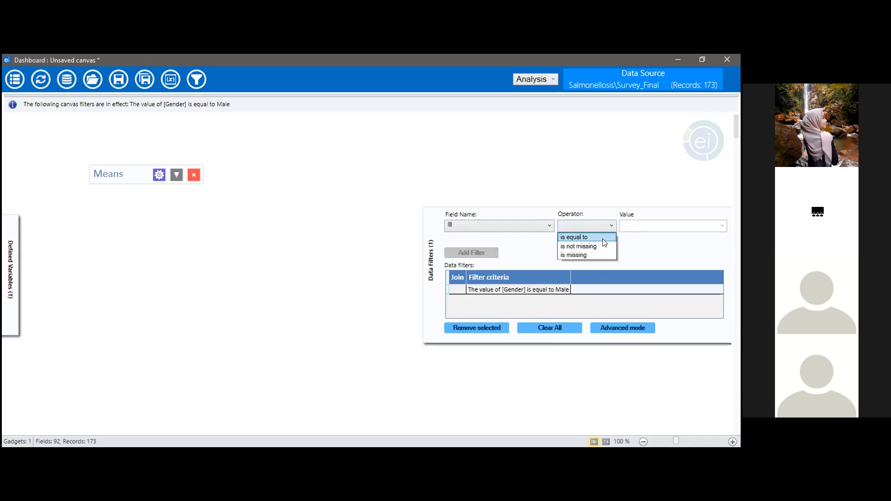
click(603, 240)
click(722, 227)
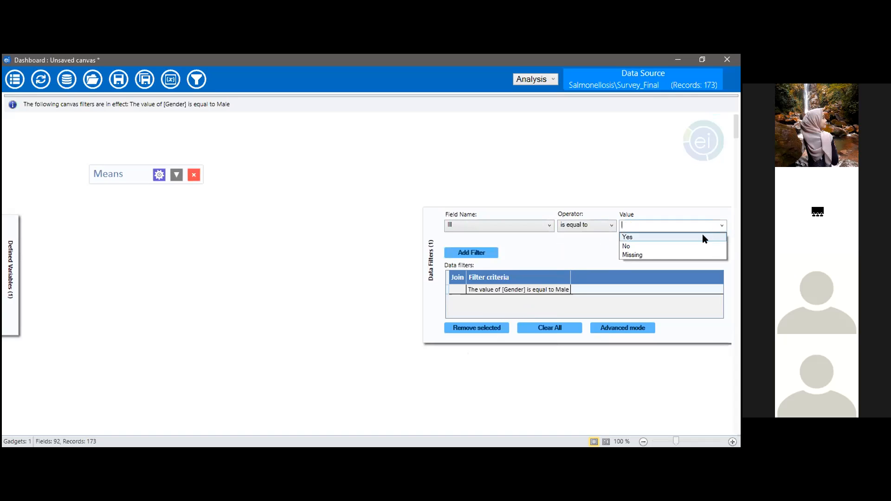
click(703, 236)
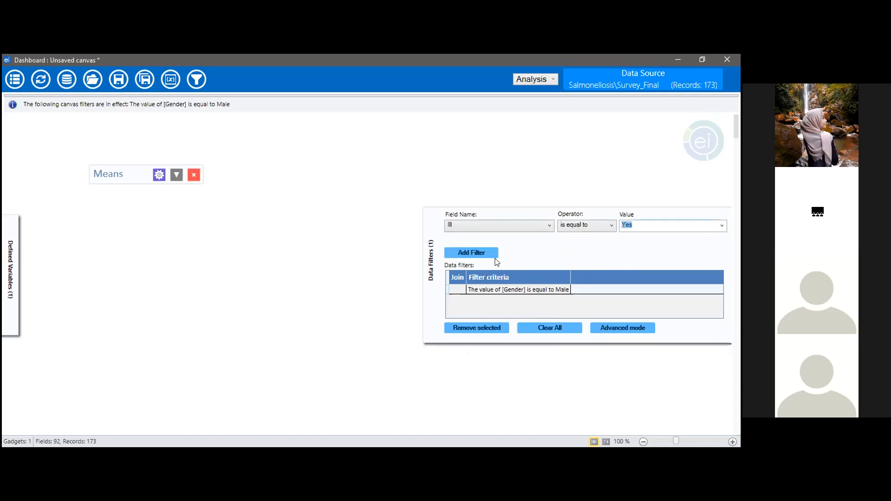
click(475, 251)
click(457, 254)
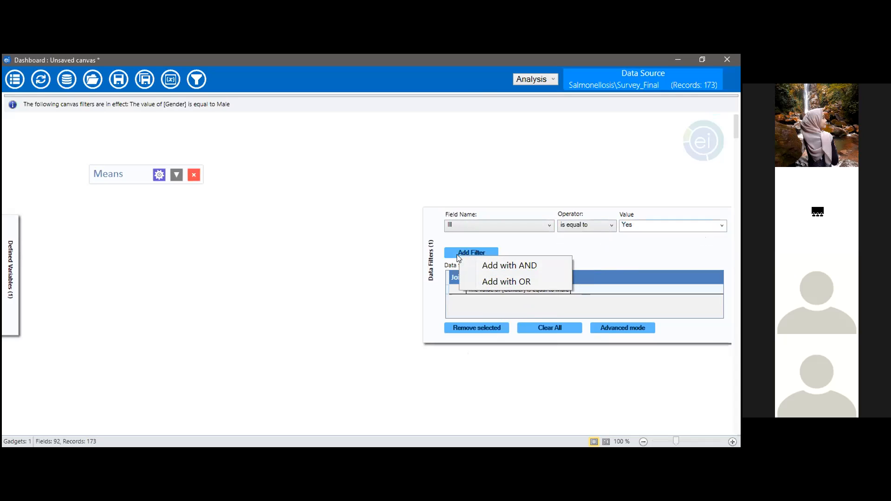
click(525, 268)
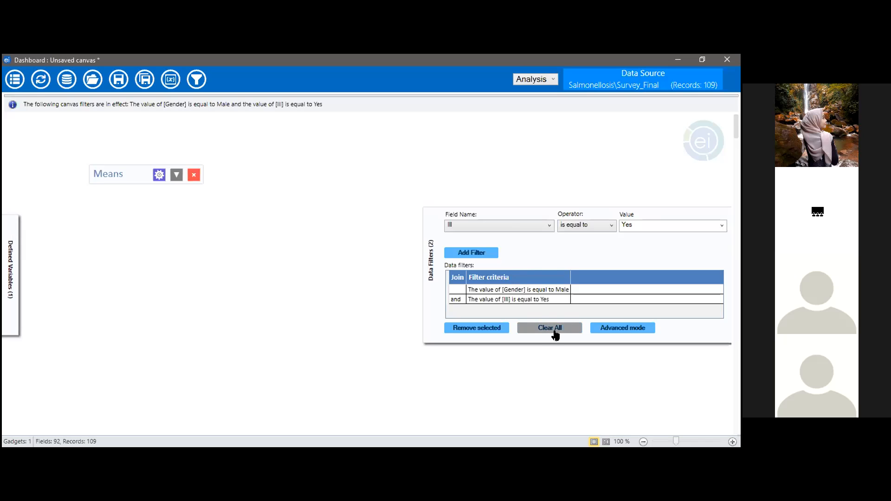
Clear all data filters from the canvas
click(554, 330)
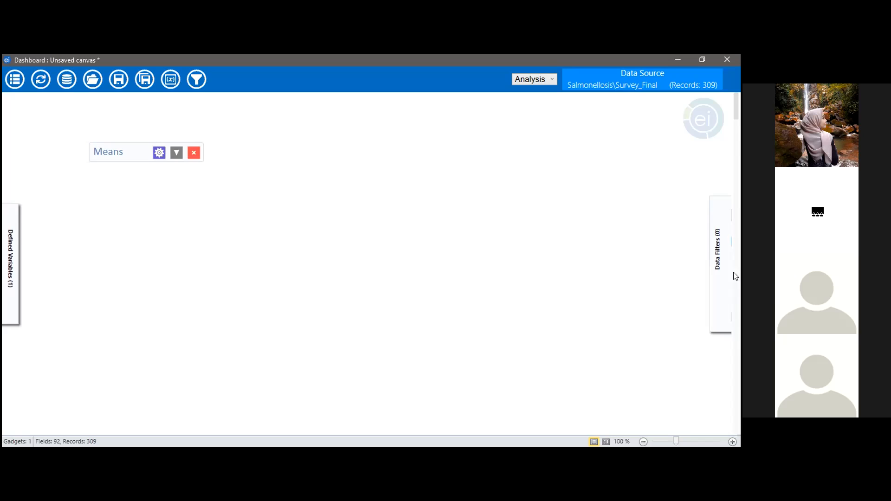
mouse_move(732, 258)
Add a Frequency gadget for the Race variable below the collapsed Means gadget
right_click(113, 184)
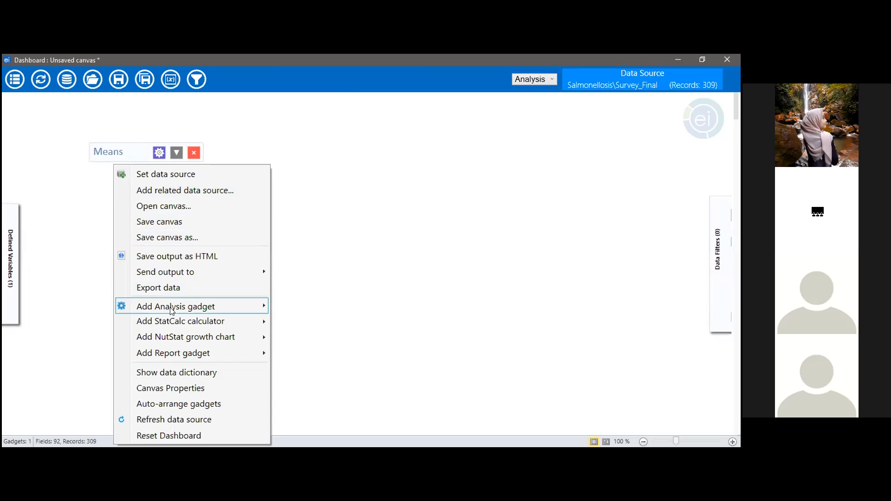
mouse_move(172, 310)
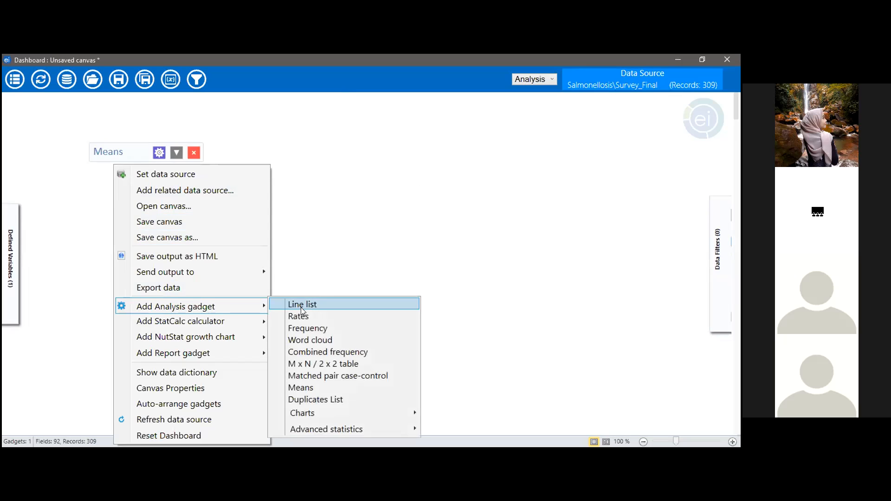
click(320, 330)
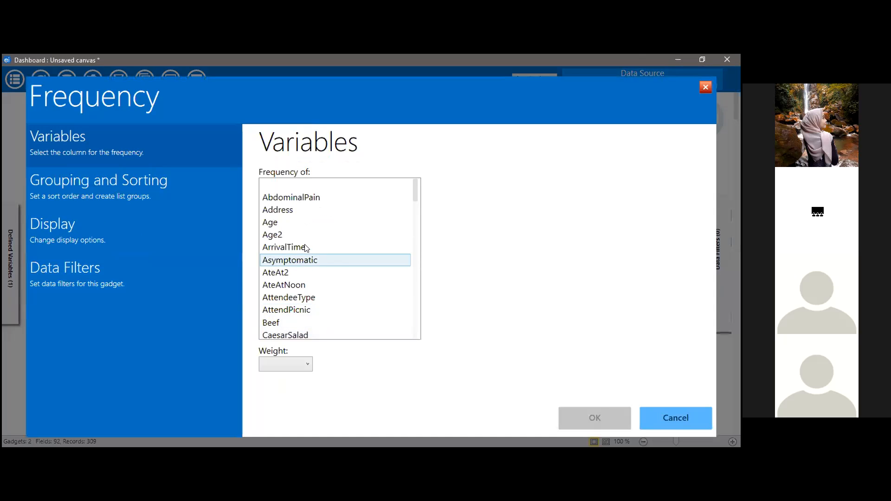
scroll(307, 237, down, 12)
scroll(305, 233, down, 7)
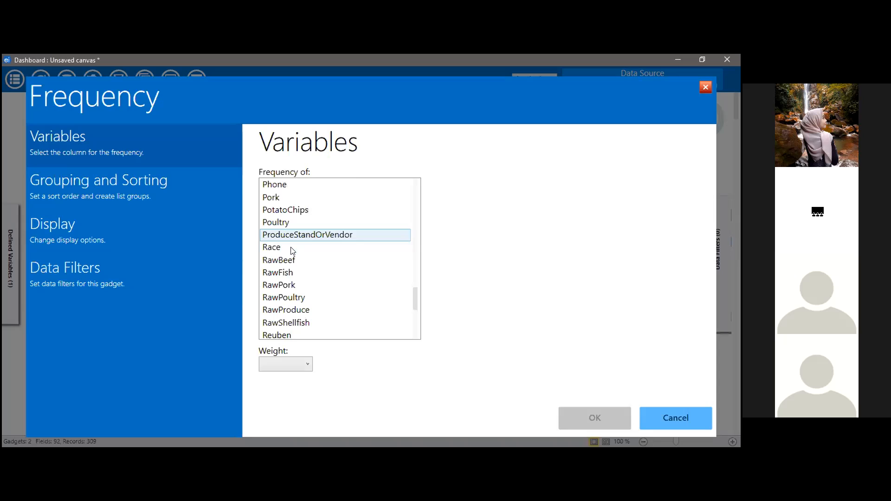
click(291, 248)
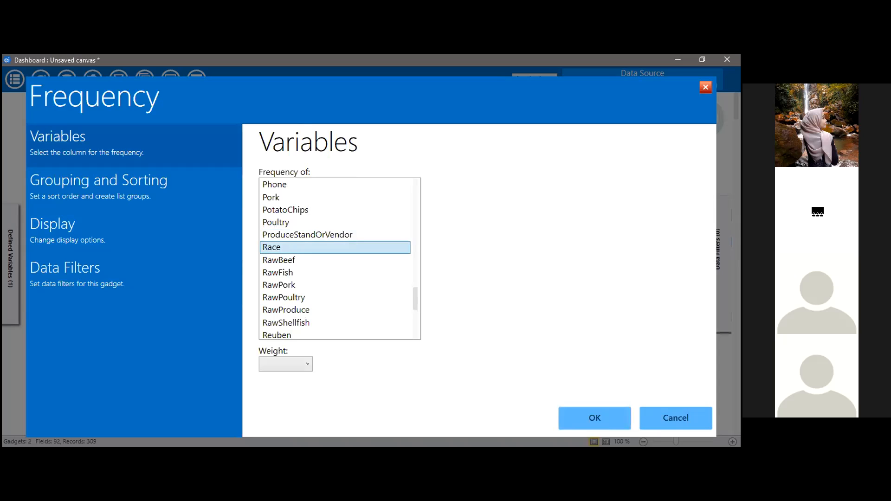
click(609, 419)
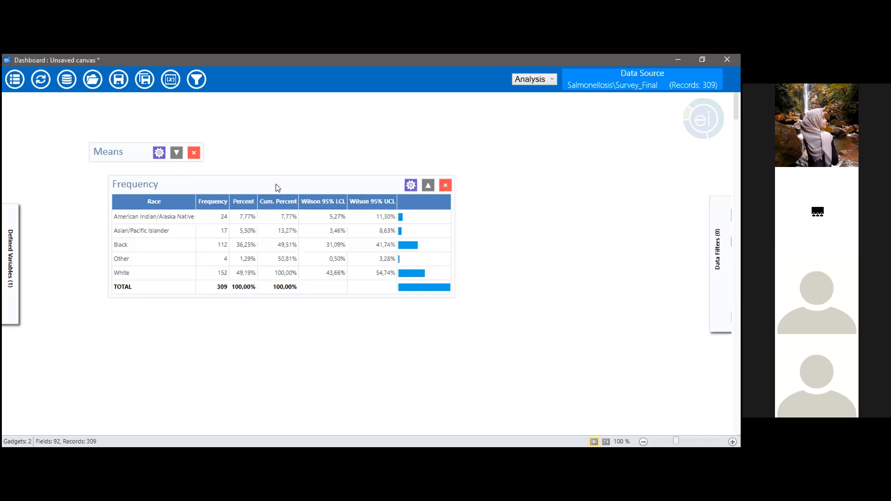
Stratify the Race Frequency gadget by Gender and look over the resulting tables
click(411, 186)
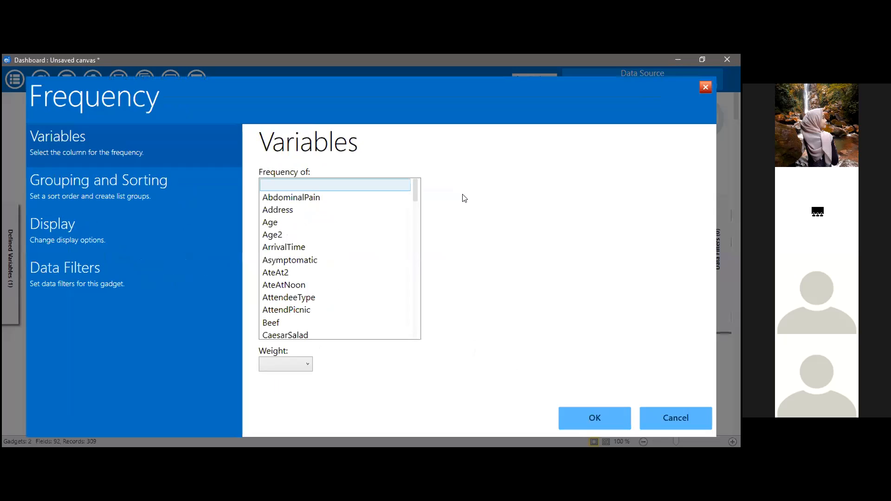
click(183, 195)
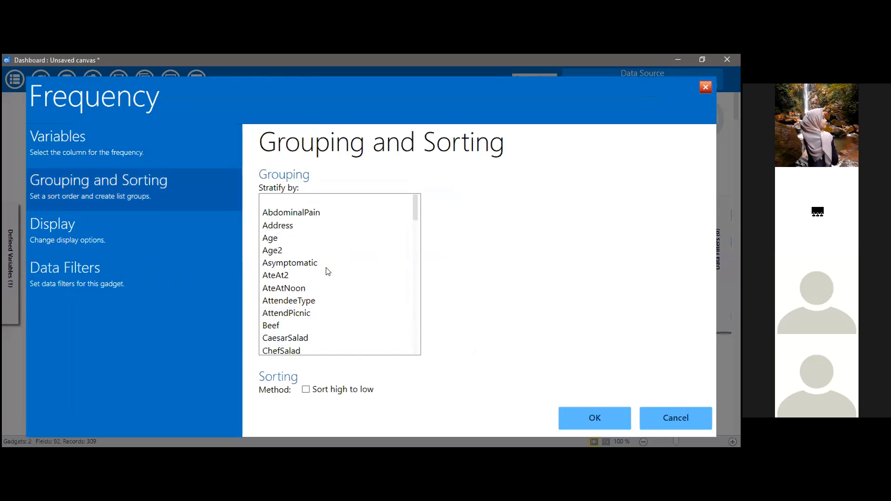
drag(414, 205, 418, 247)
click(286, 316)
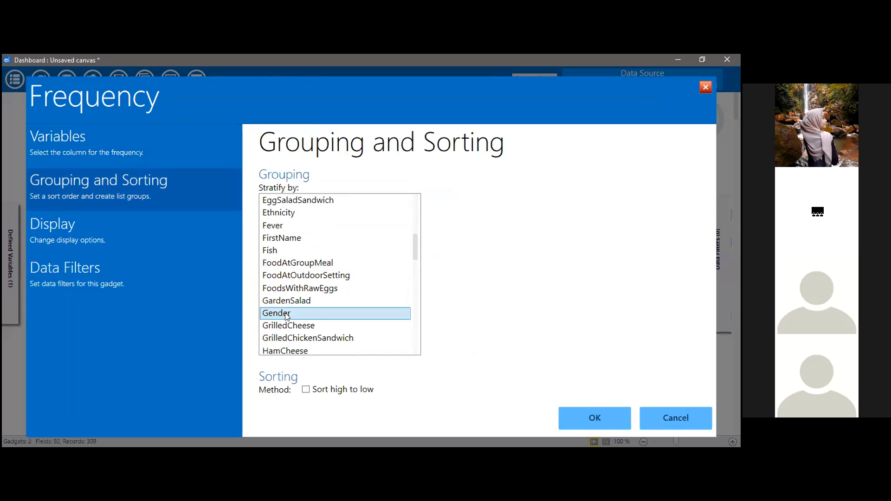
click(602, 420)
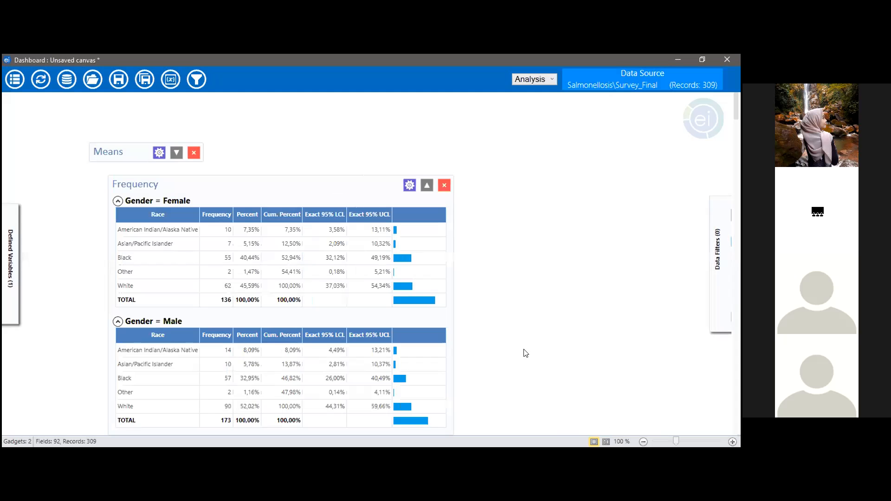
scroll(519, 322, down, 1)
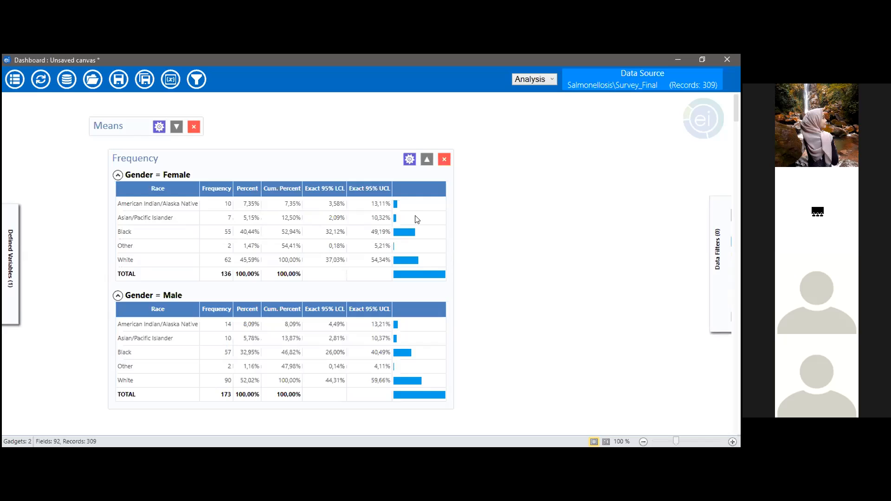
scroll(416, 219, down, 1)
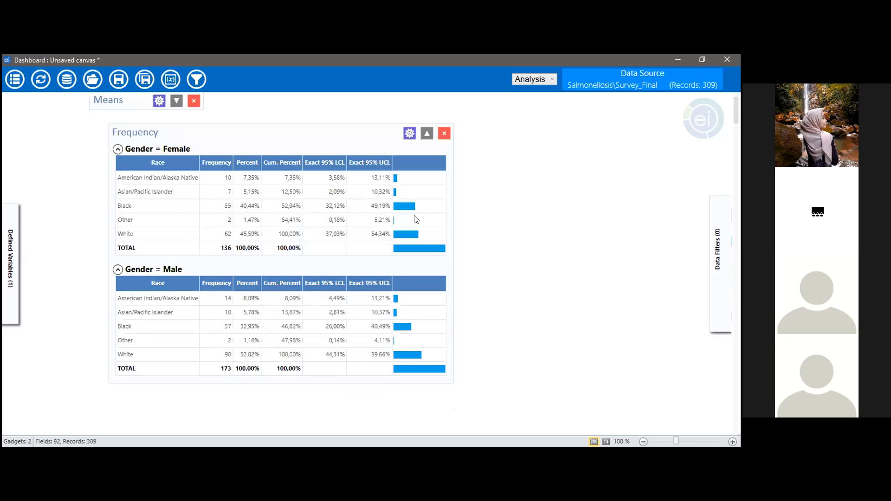
scroll(417, 219, up, 1)
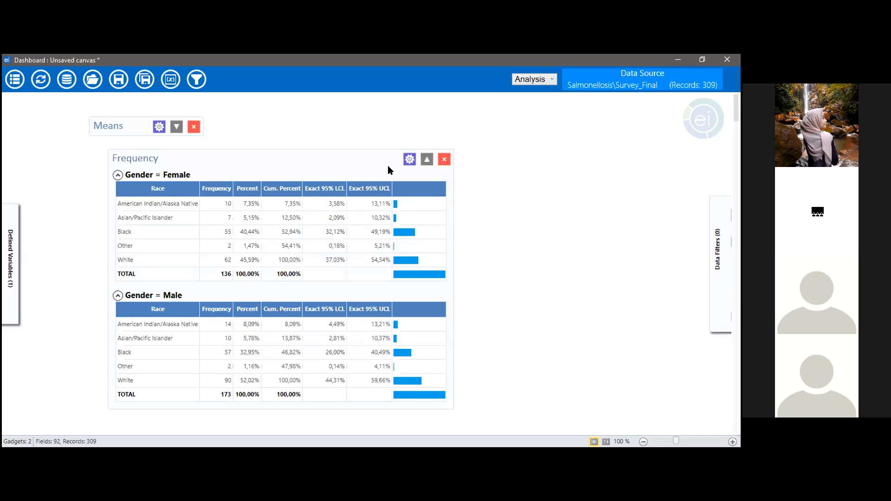
Close the Race Frequency gadget's settings unchanged and collapse the gadget's output
click(407, 164)
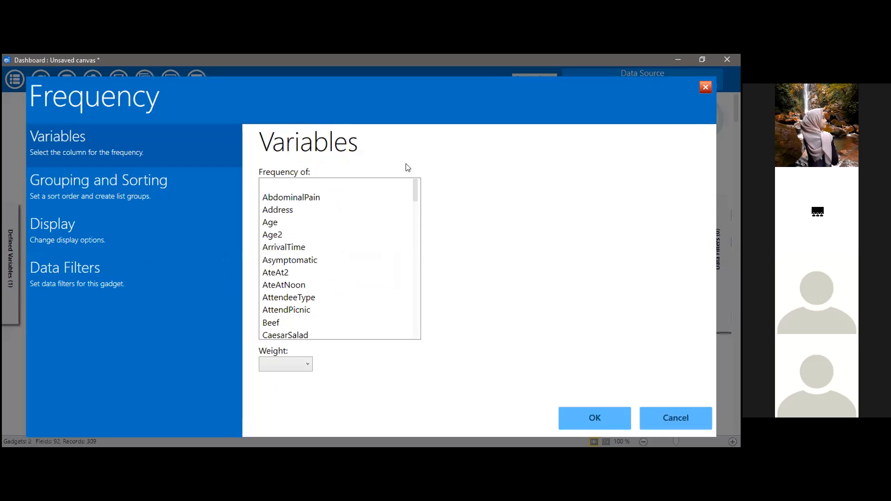
click(705, 87)
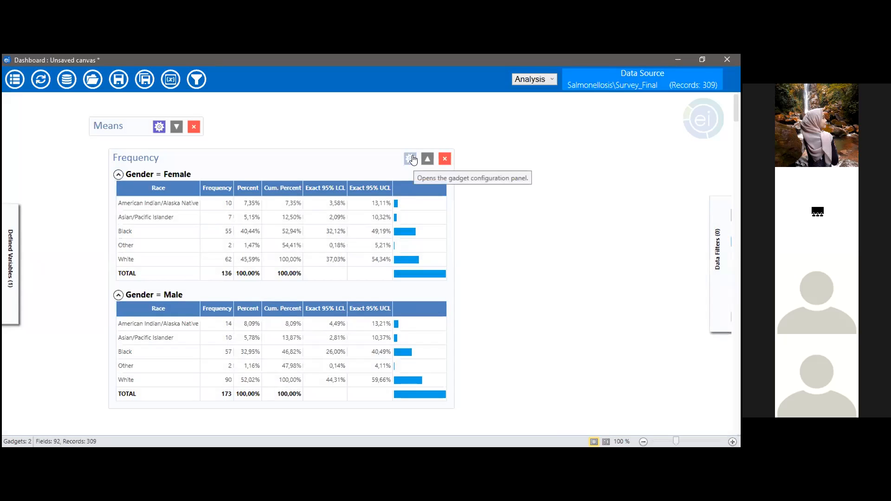
click(428, 160)
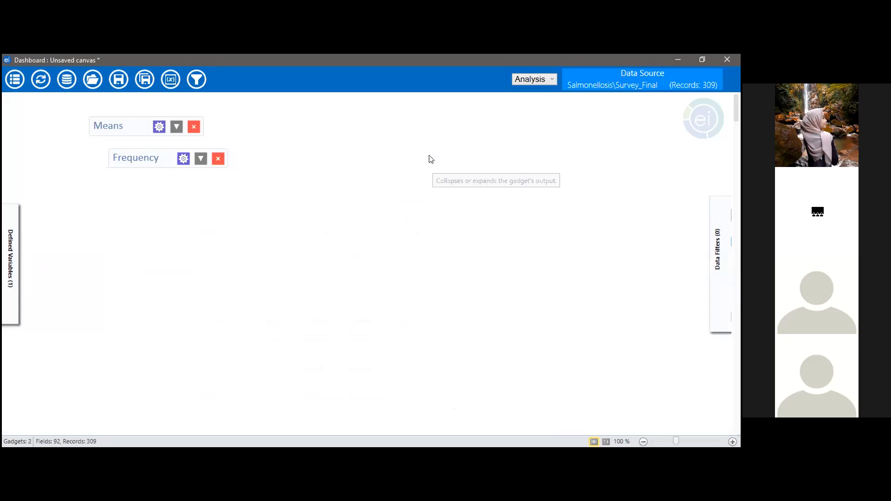
Add a second Frequency gadget under the collapsed Race gadget and choose Water as its frequency variable
right_click(108, 174)
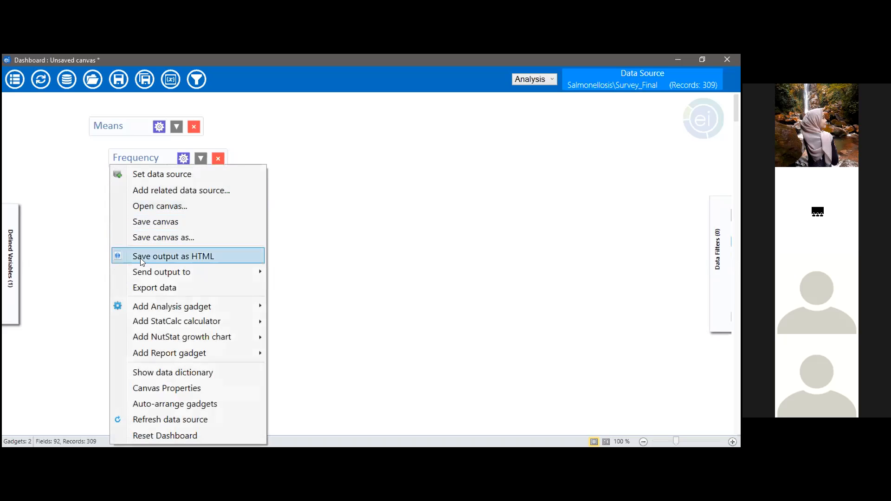
mouse_move(228, 309)
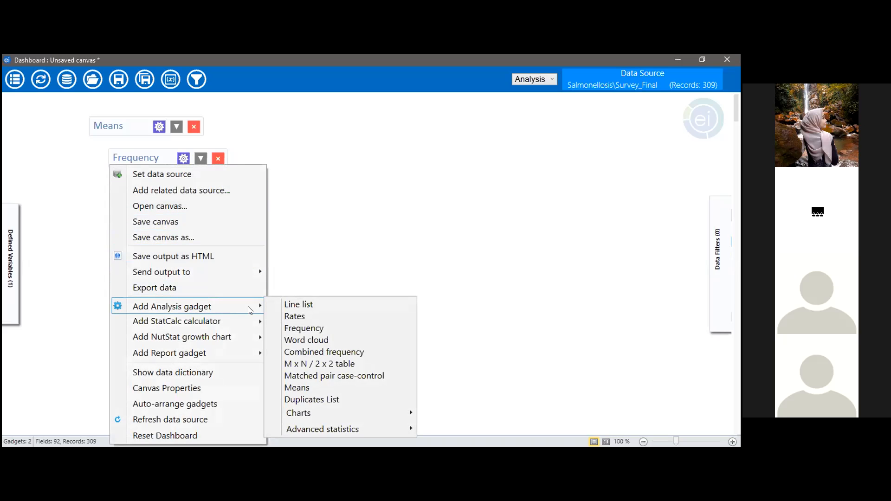
click(308, 327)
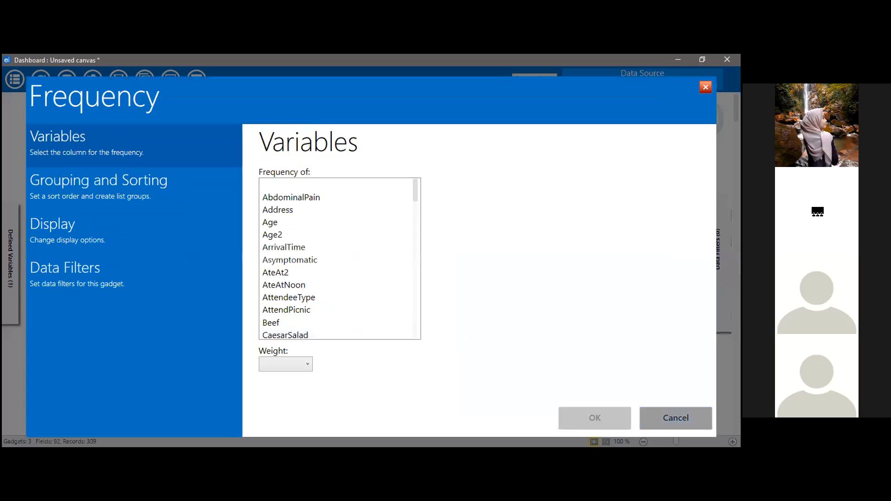
click(164, 190)
click(144, 154)
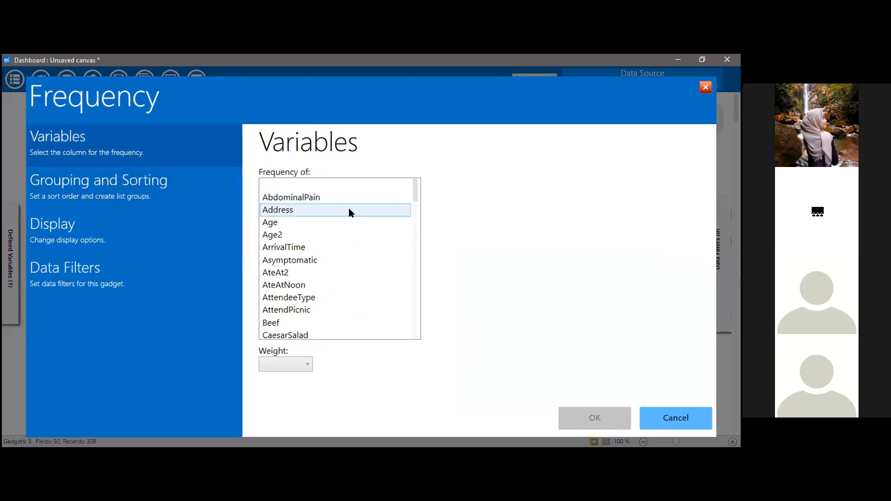
drag(417, 191, 417, 336)
click(273, 311)
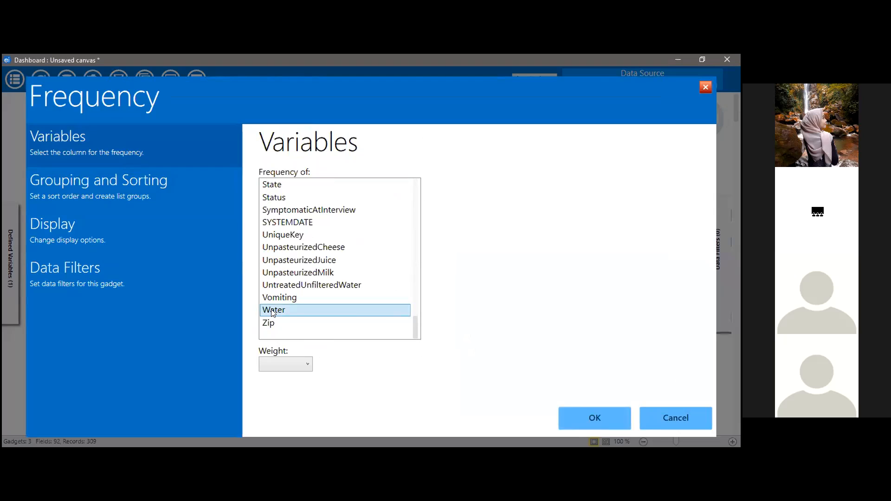
Stratify the Water frequency by AteAt2 and generate the tables
click(101, 179)
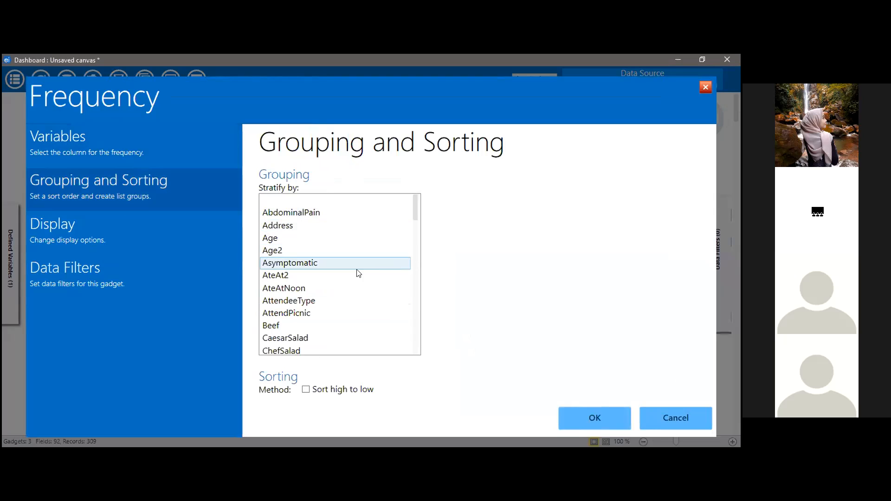
click(325, 274)
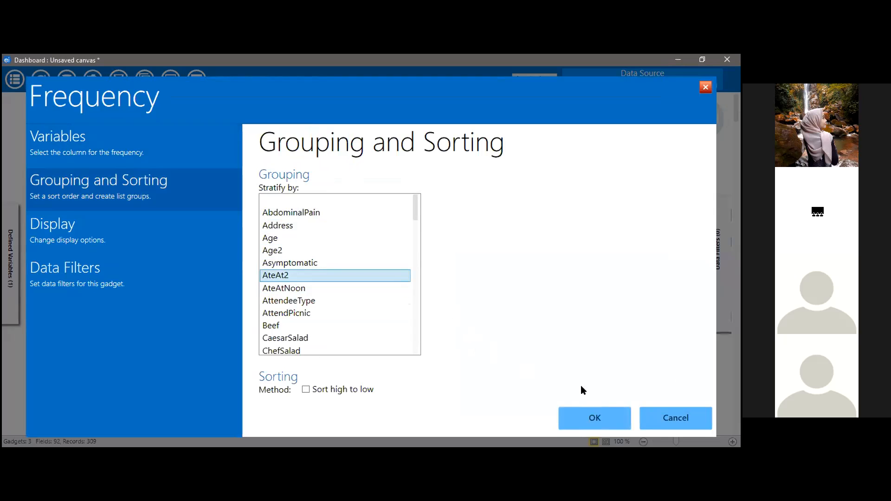
click(596, 418)
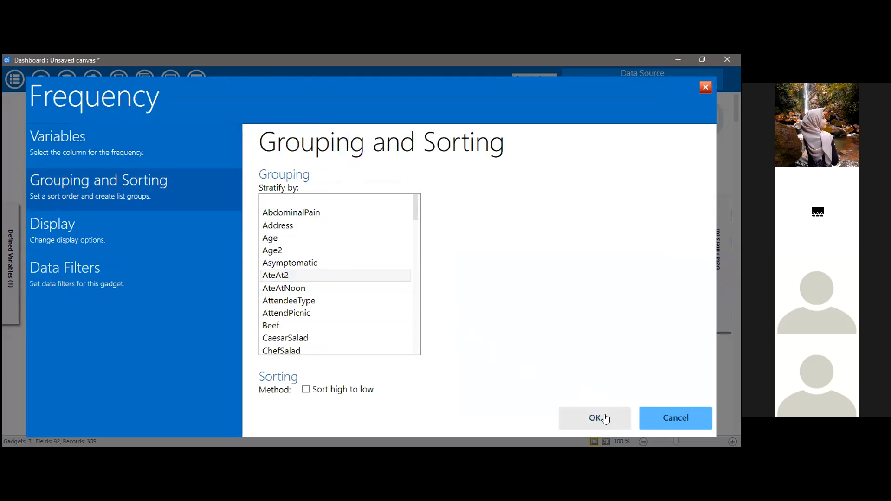
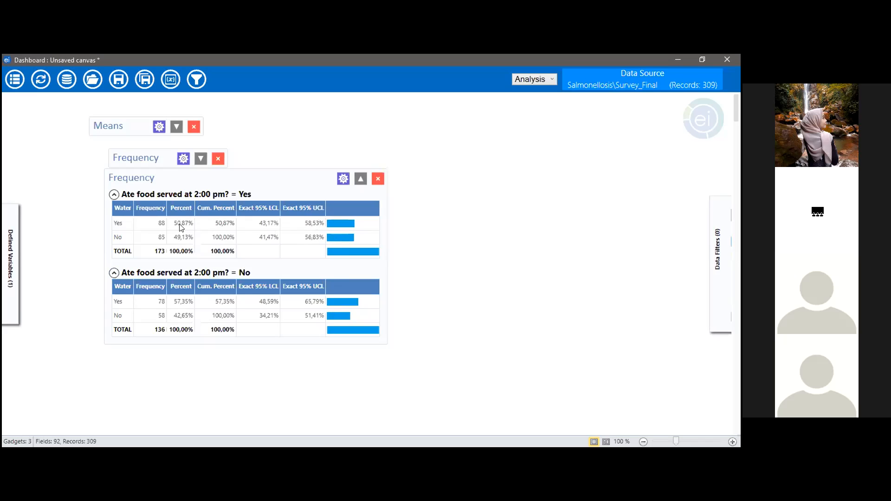
Collapse the output of the Water Frequency gadget
click(361, 179)
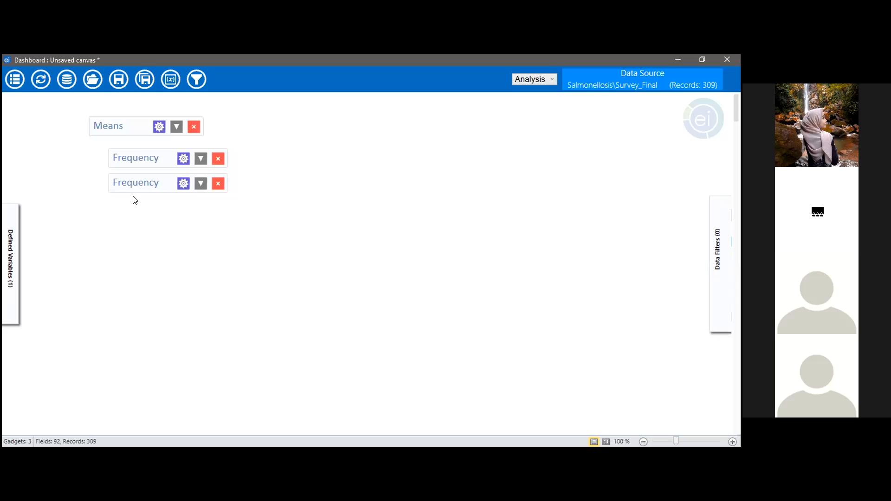
right_click(109, 200)
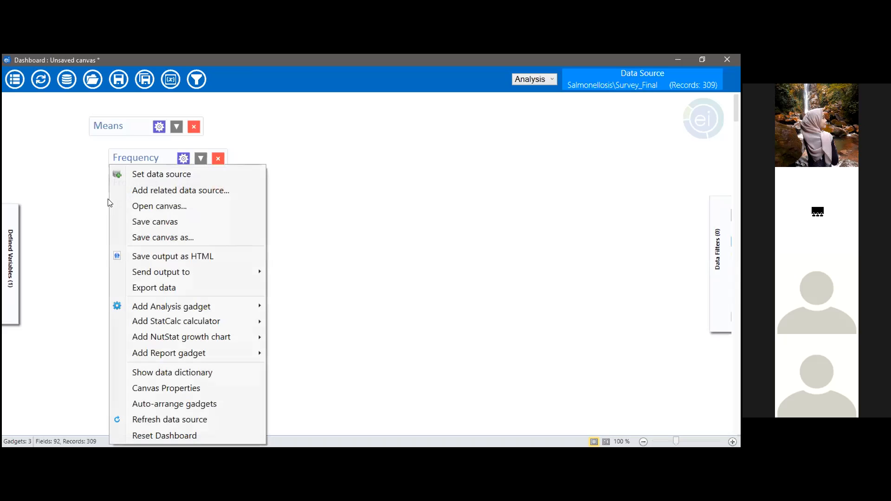
click(337, 205)
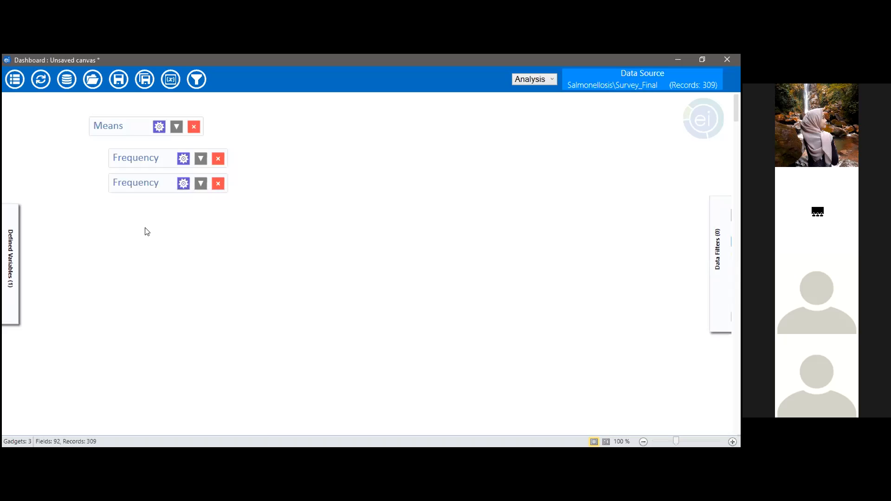
Add a third Frequency gadget below the two collapsed ones and choose Age2 as its frequency variable
right_click(107, 202)
mouse_move(213, 308)
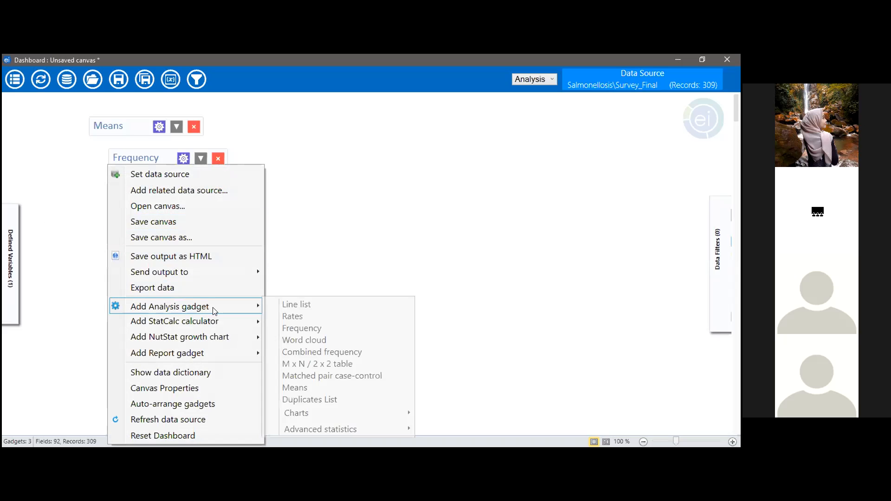
click(308, 328)
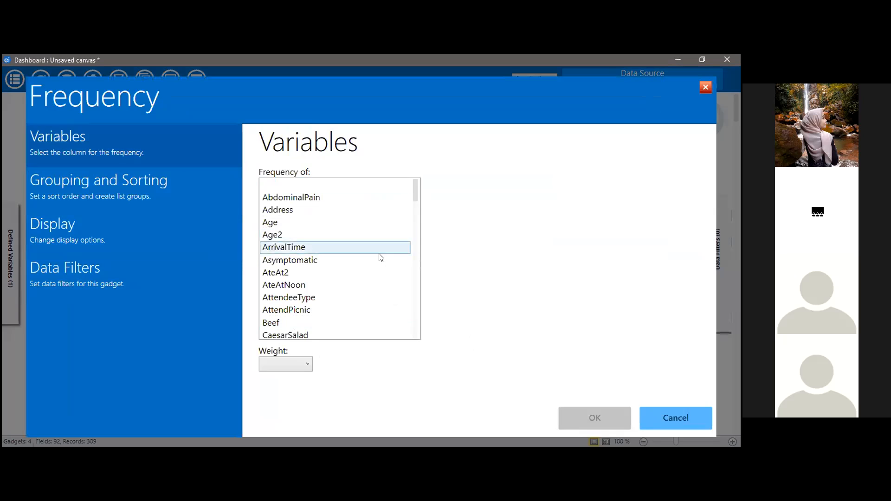
click(322, 221)
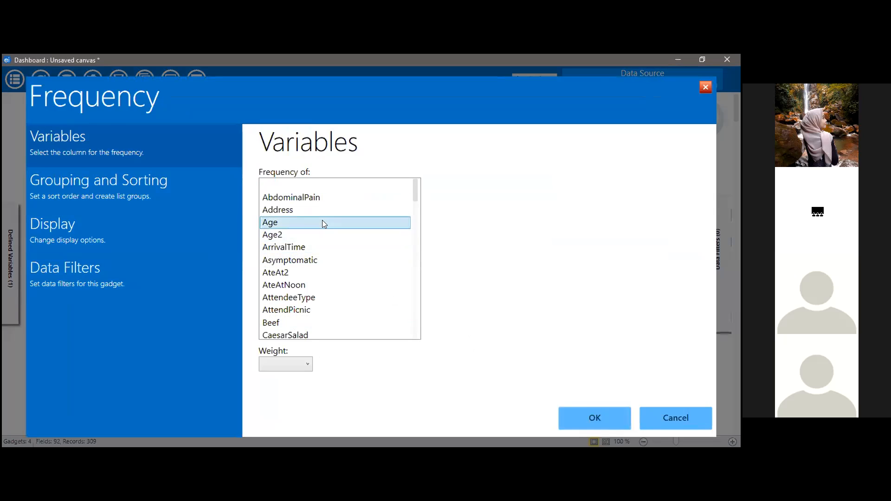
click(300, 237)
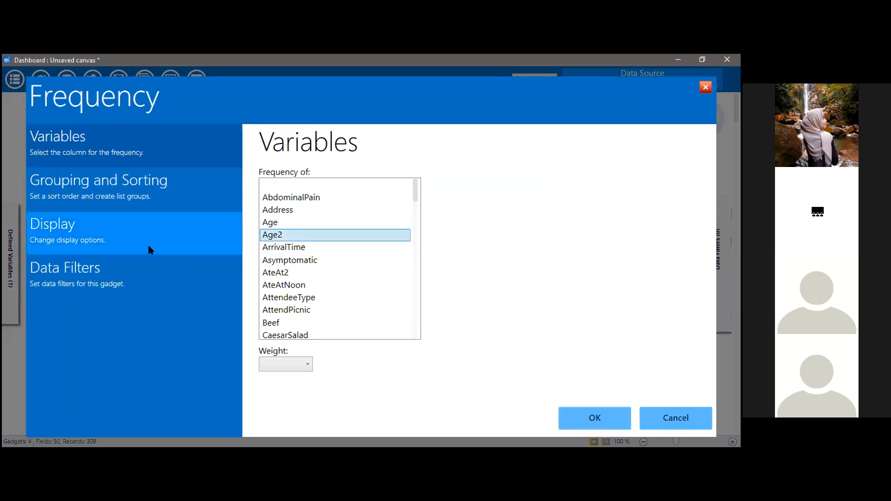
Stratify the Age2 frequency by Outcome and generate the tables
click(128, 188)
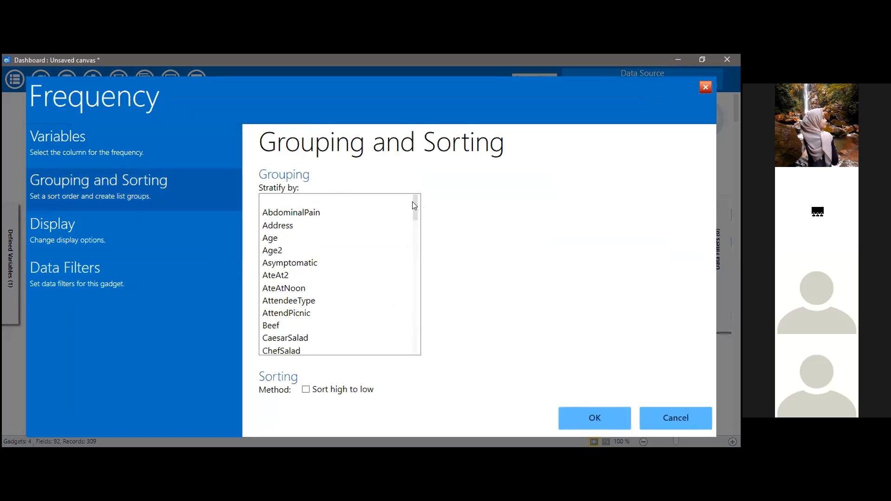
drag(412, 203, 415, 334)
scroll(415, 204, up, 1)
scroll(351, 294, down, 1)
scroll(351, 293, up, 5)
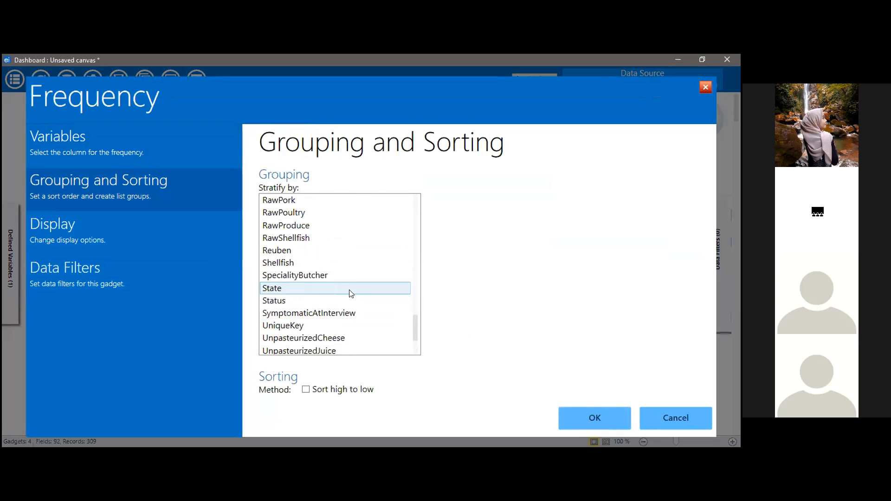
scroll(351, 294, up, 3)
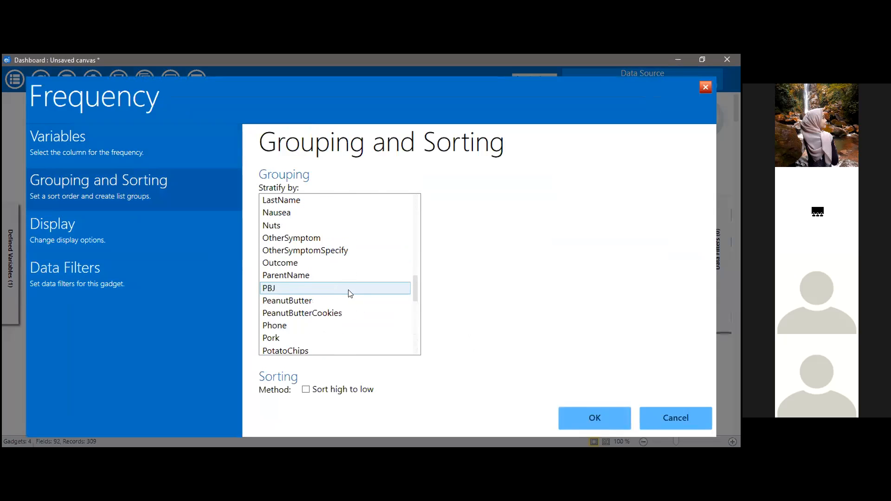
click(284, 264)
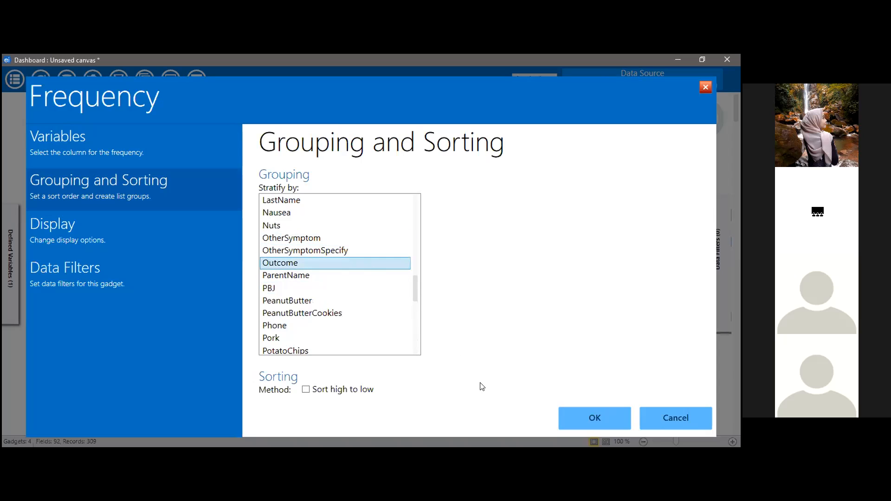
click(584, 414)
Look through the Age2 frequency table and shift its gadget slightly to line up with the collapsed Frequency gadgets above
scroll(345, 292, down, 1)
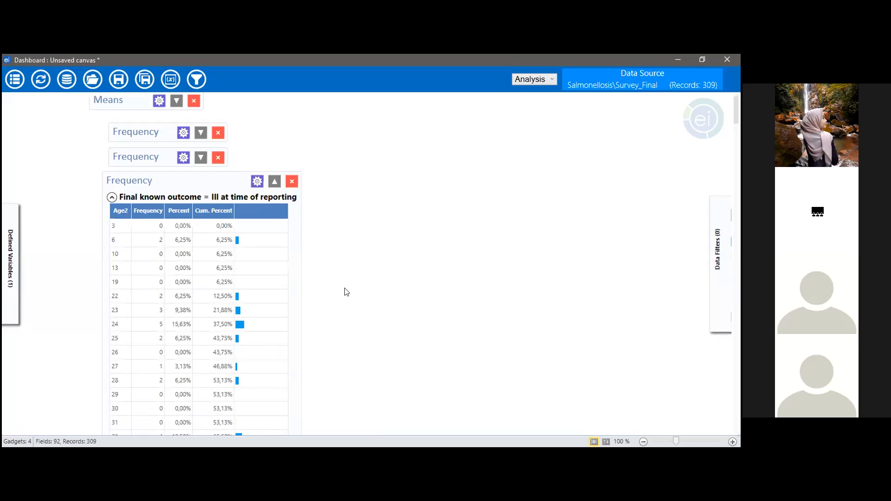
scroll(324, 286, down, 1)
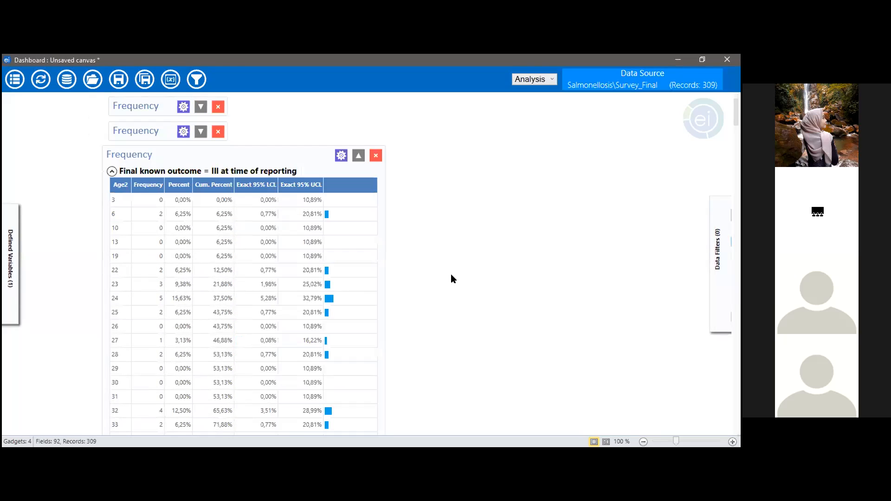
scroll(452, 277, down, 1)
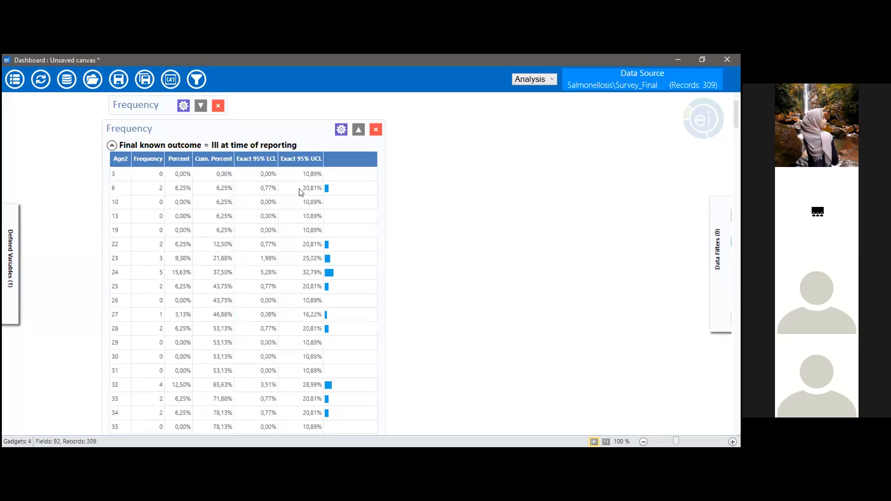
scroll(382, 173, down, 2)
scroll(383, 173, up, 5)
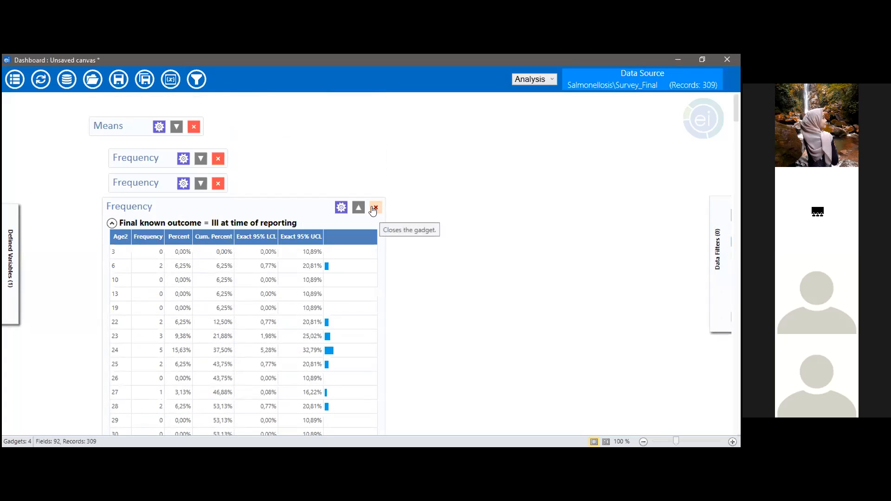
drag(372, 206, 378, 208)
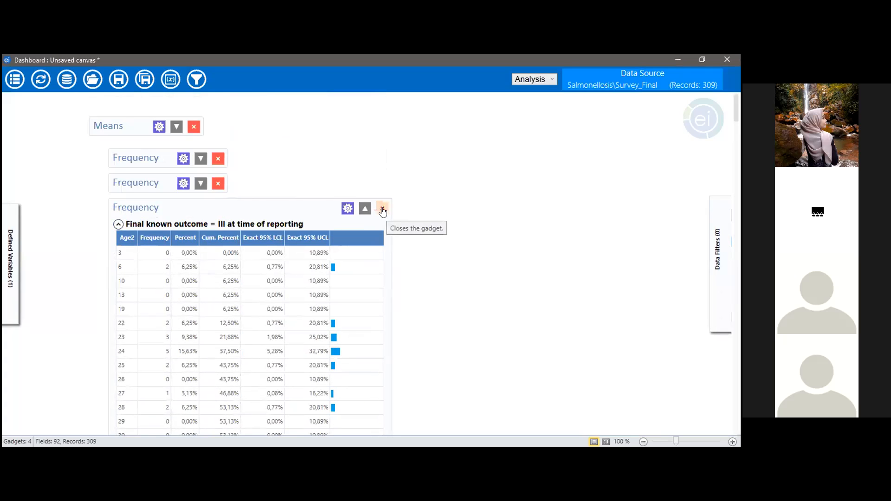
Remove the Age2 Frequency gadget from the canvas and add a Means gadget for Age in its place
click(383, 209)
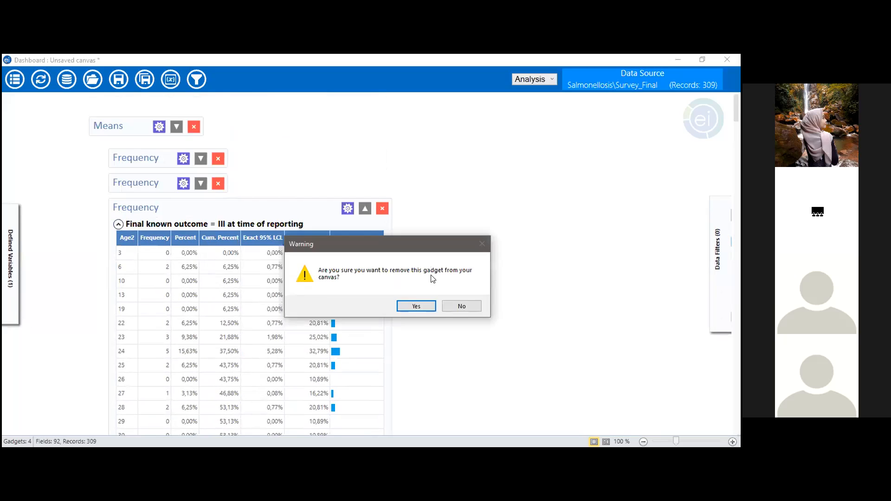
click(416, 306)
right_click(110, 208)
mouse_move(195, 306)
click(317, 382)
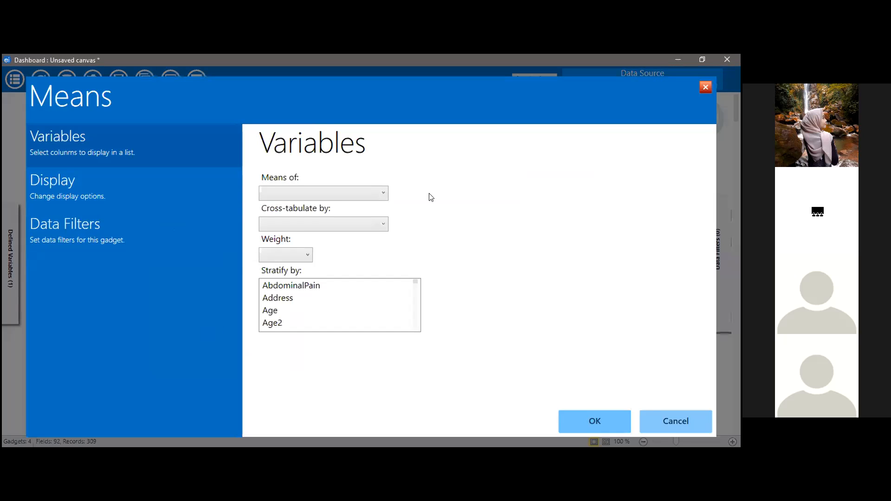
click(380, 195)
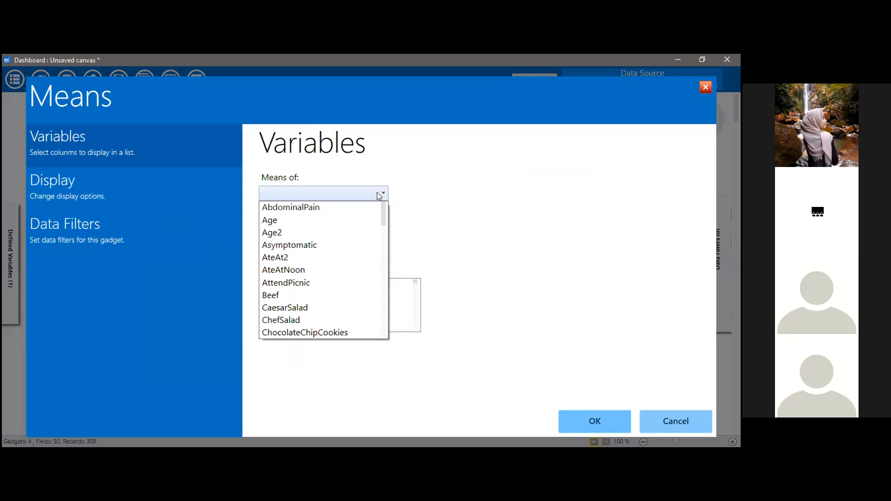
click(332, 216)
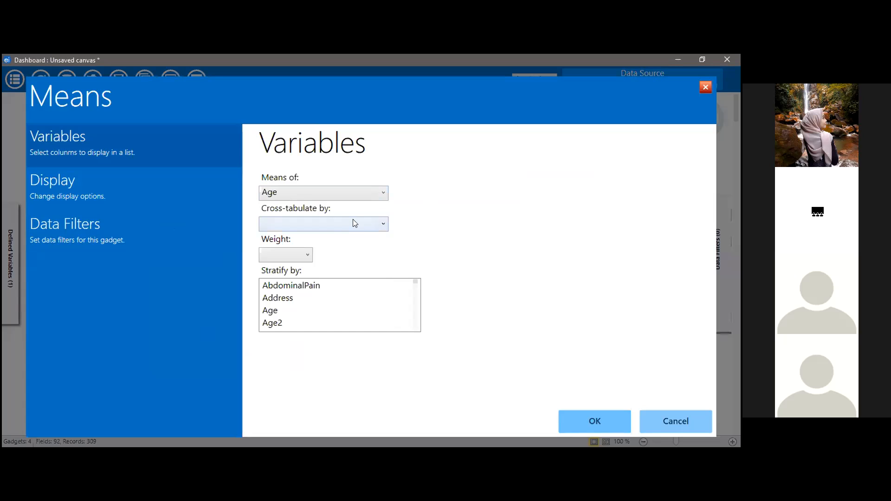
Cross-tabulate the Age means by Outcome
click(353, 219)
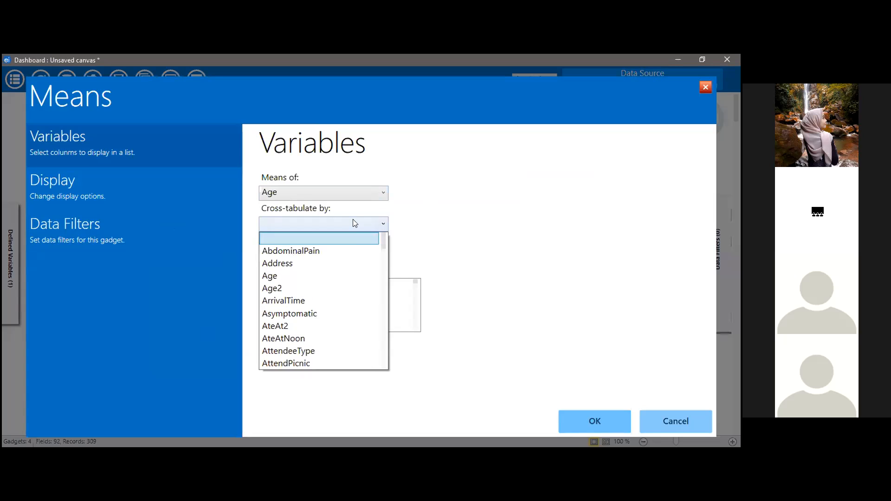
scroll(345, 302, down, 20)
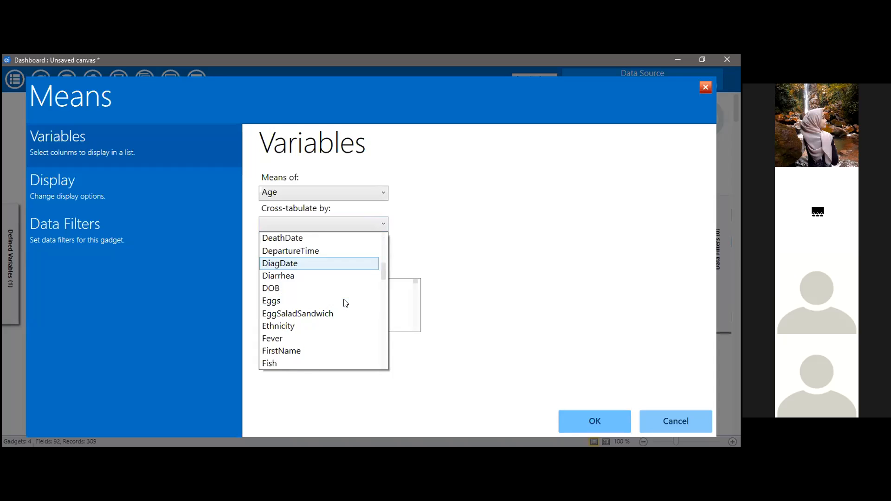
scroll(344, 302, down, 8)
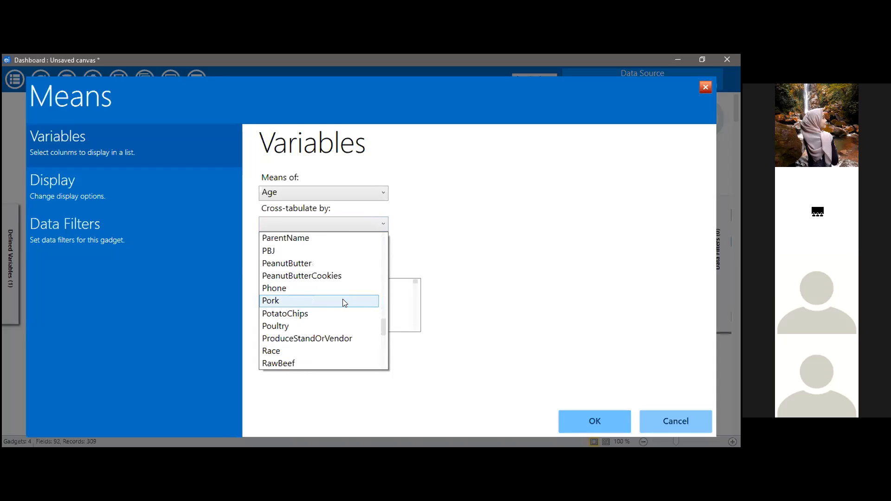
scroll(343, 302, up, 4)
scroll(343, 301, up, 5)
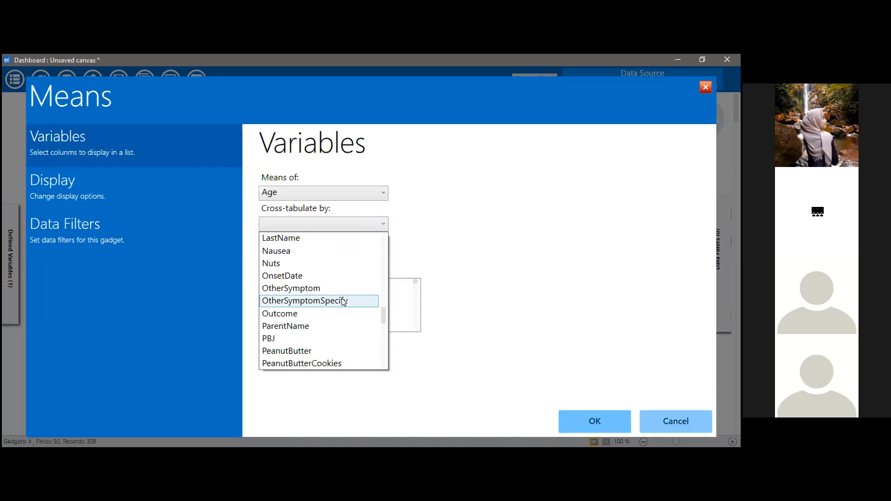
click(296, 314)
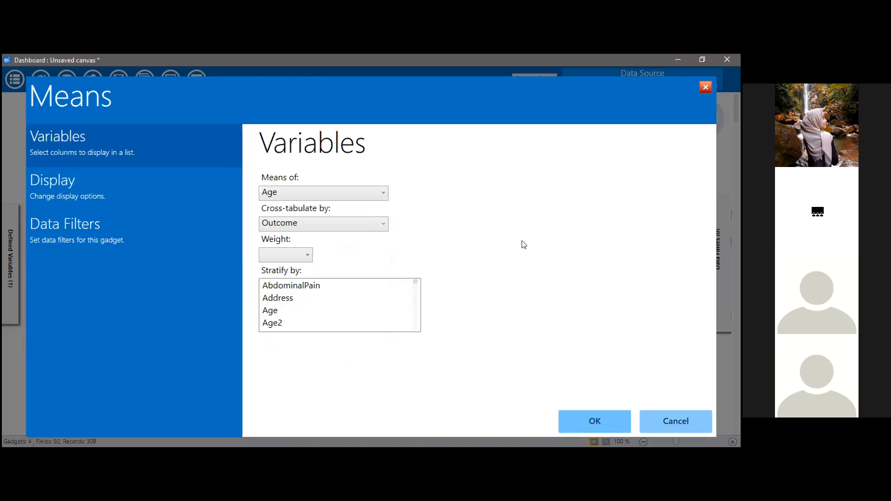
Stratify the Age by Outcome means by Gender and generate the tables
scroll(312, 295, down, 4)
scroll(312, 296, down, 6)
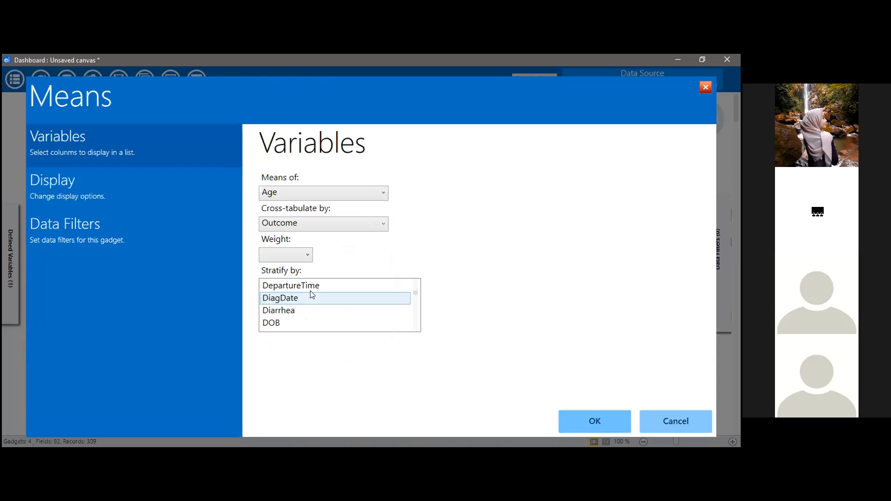
scroll(311, 295, up, 1)
scroll(310, 294, down, 3)
click(304, 322)
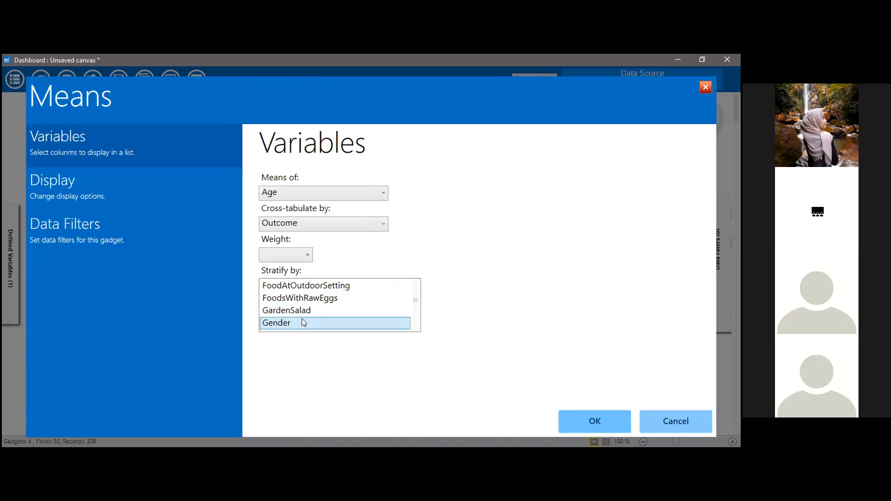
click(591, 424)
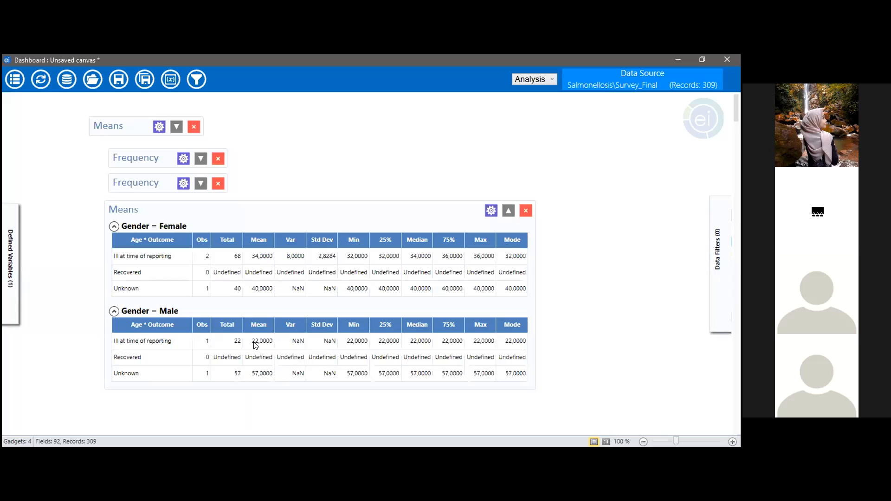
Collapse the output of the gender-stratified Means gadget
scroll(255, 346, down, 1)
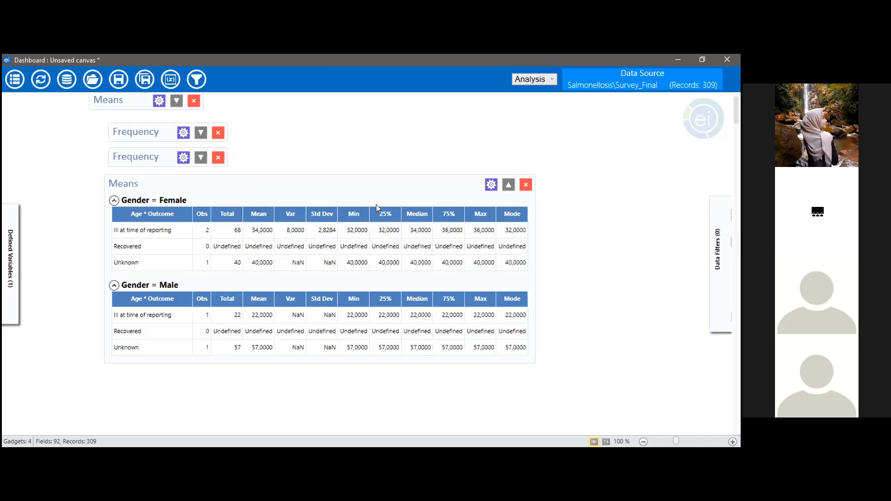
click(509, 186)
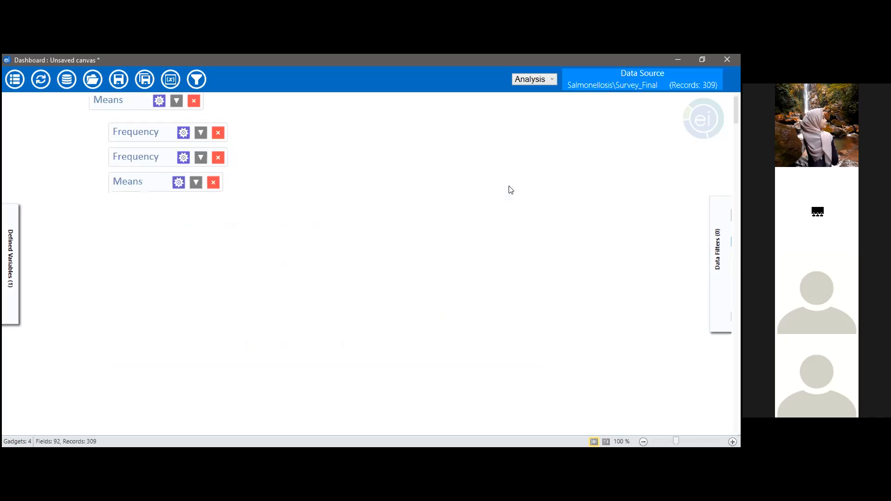
scroll(123, 225, up, 2)
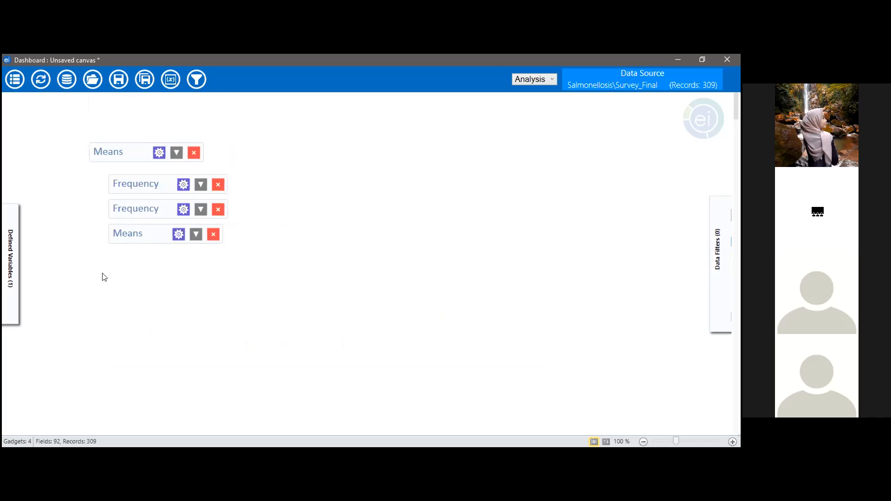
Add an M x N / 2 x 2 table gadget below the collapsed gadgets and choose AttendeeType as its exposure
right_click(111, 251)
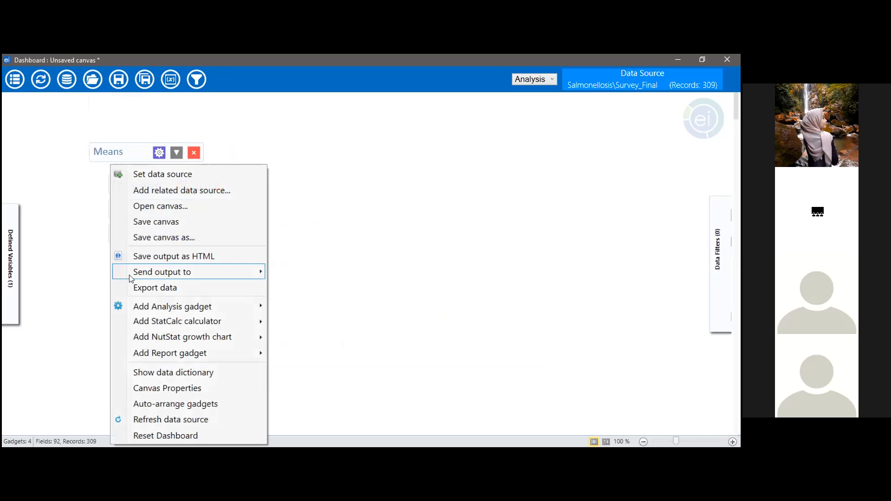
mouse_move(223, 311)
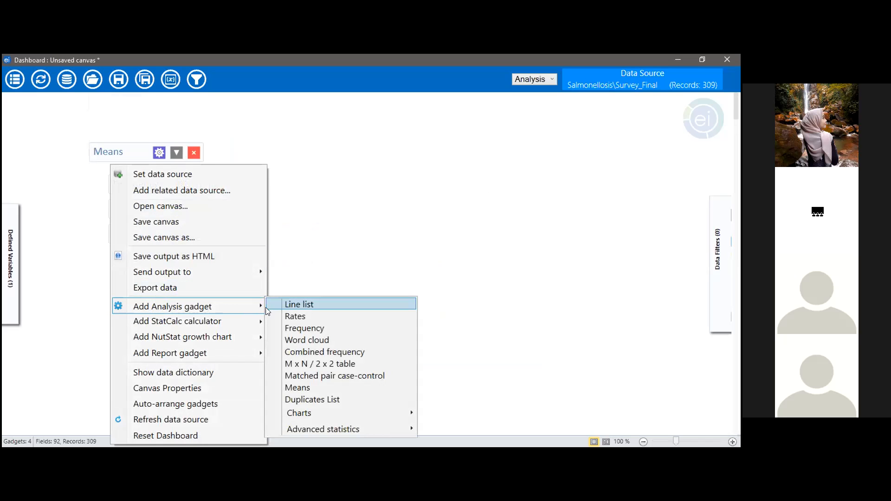
click(343, 365)
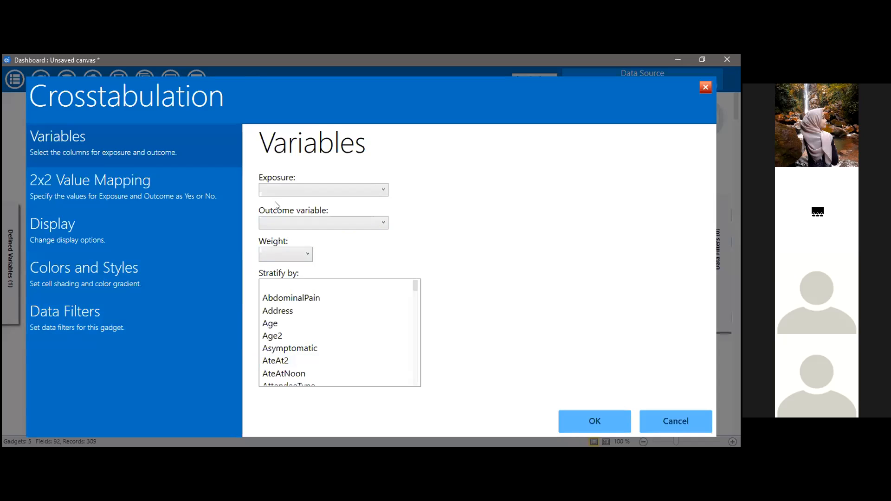
click(275, 190)
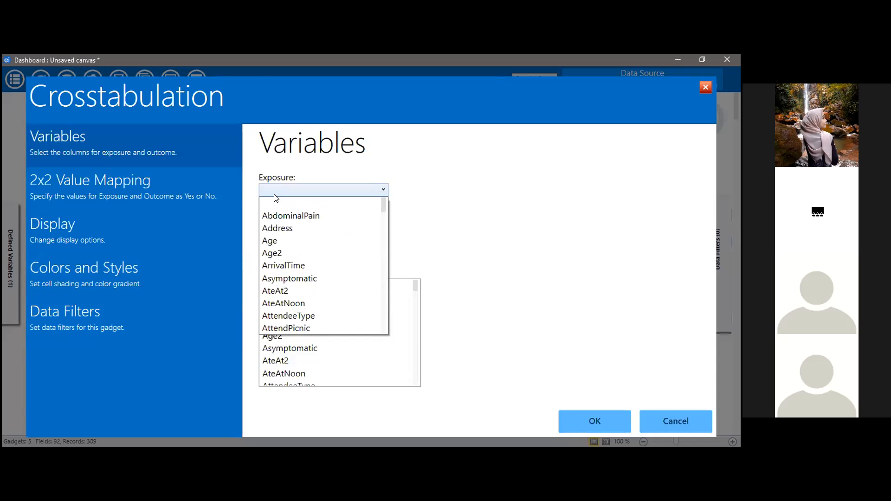
scroll(293, 251, down, 1)
scroll(294, 248, up, 1)
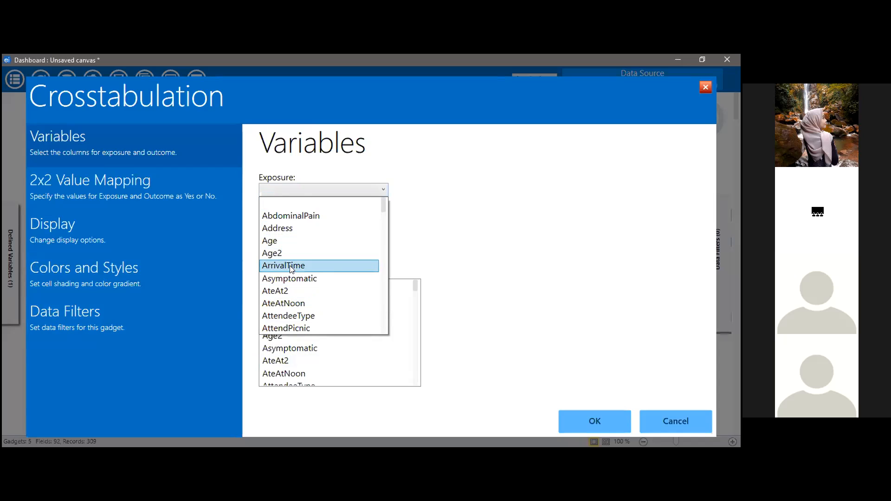
click(293, 317)
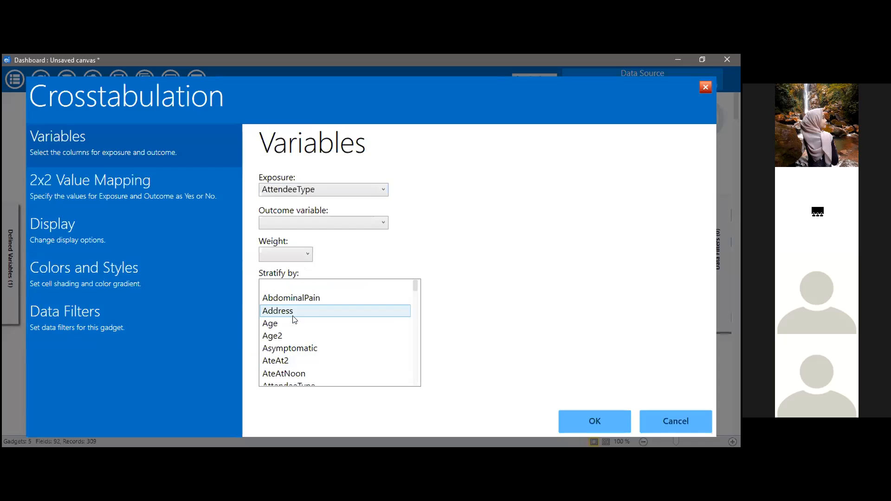
Set Ill as the outcome variable of the crosstabulation and generate the table
click(327, 222)
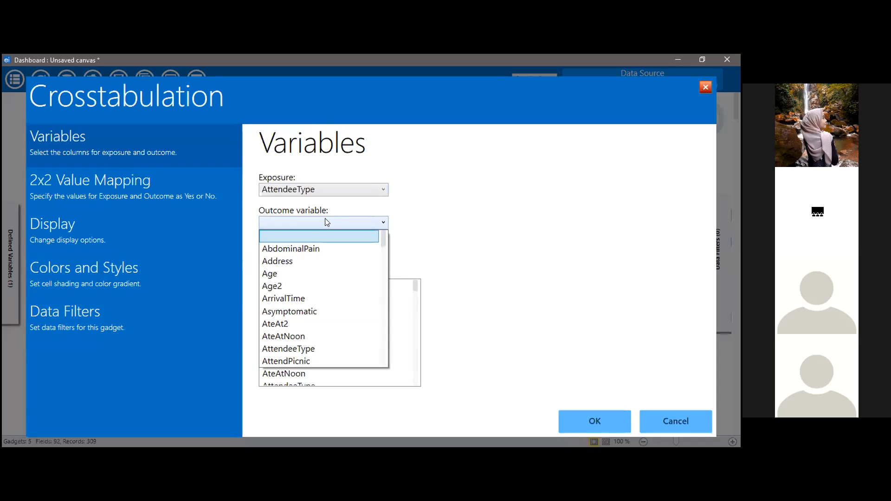
scroll(320, 297, down, 8)
scroll(316, 329, down, 5)
click(300, 309)
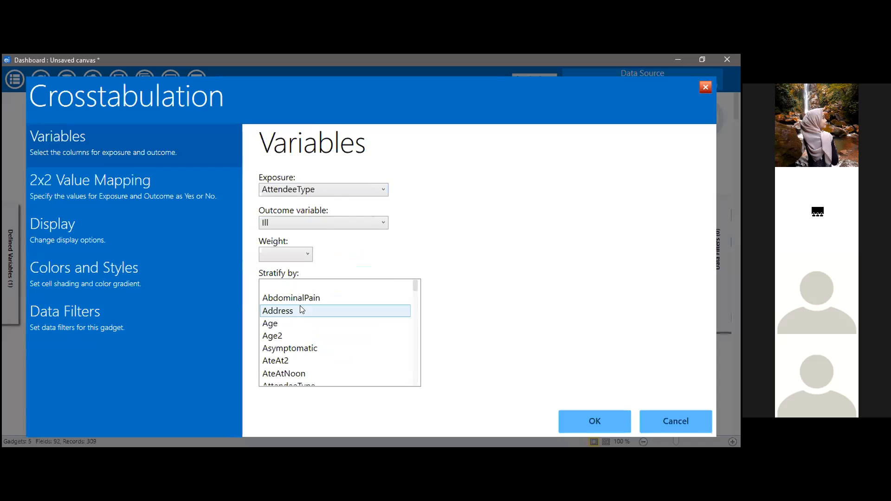
click(606, 417)
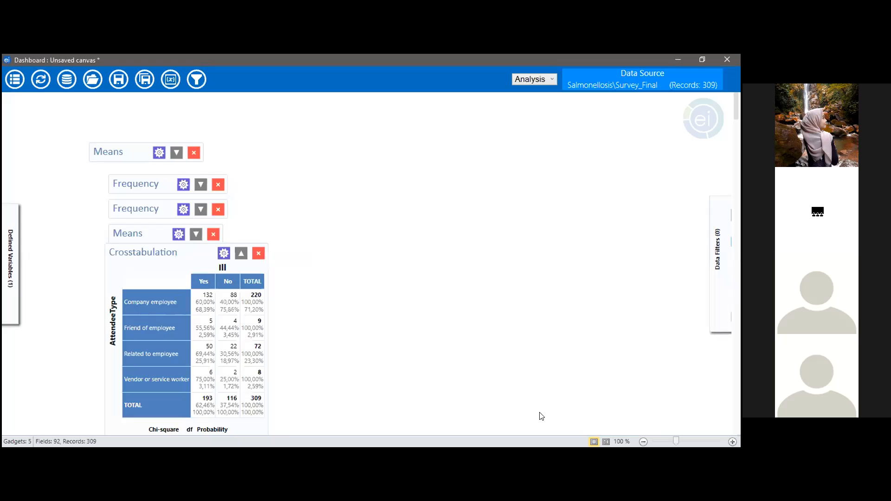
Reopen the Crosstabulation gadget's settings, stratify it by Gender and regenerate the tables
scroll(271, 321, down, 2)
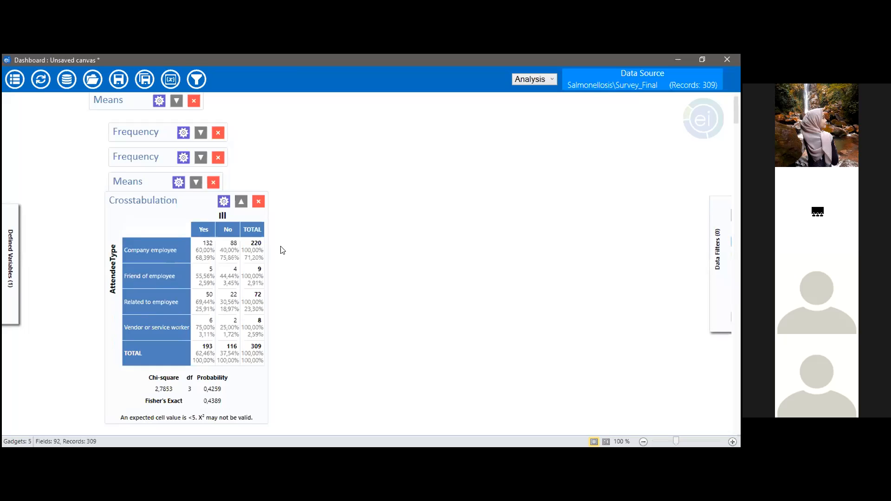
click(223, 202)
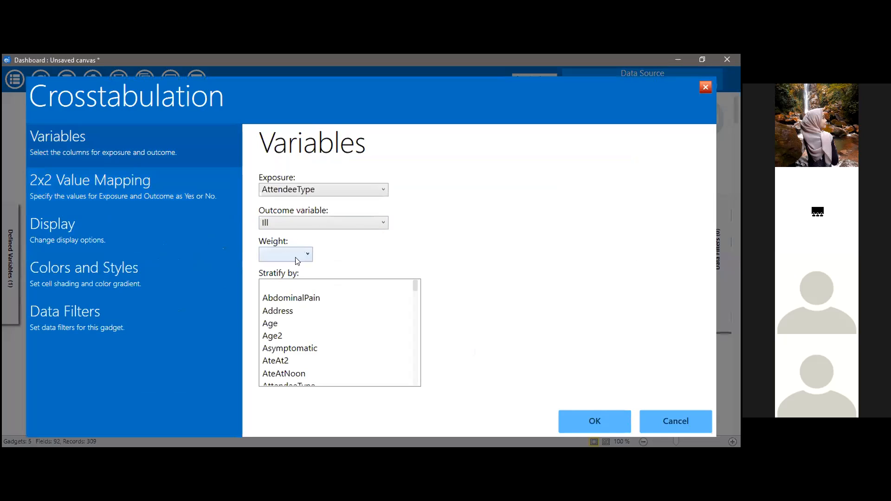
scroll(332, 321, down, 2)
scroll(332, 320, up, 2)
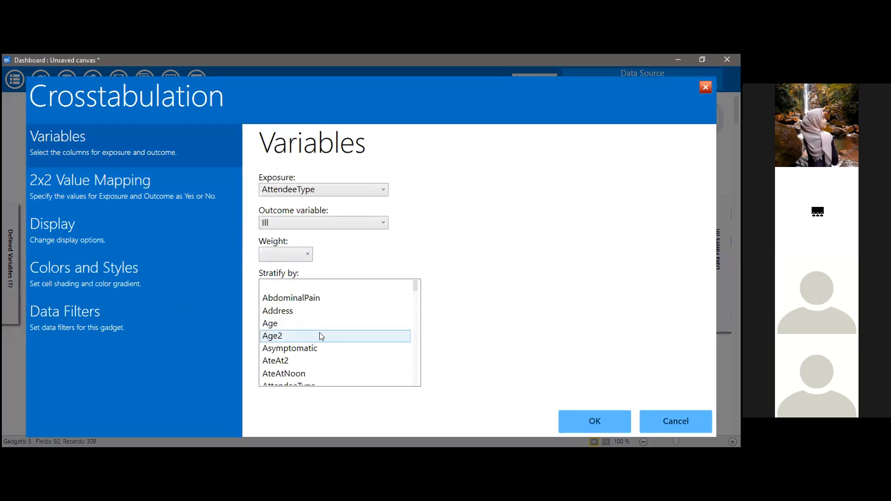
scroll(321, 326, down, 6)
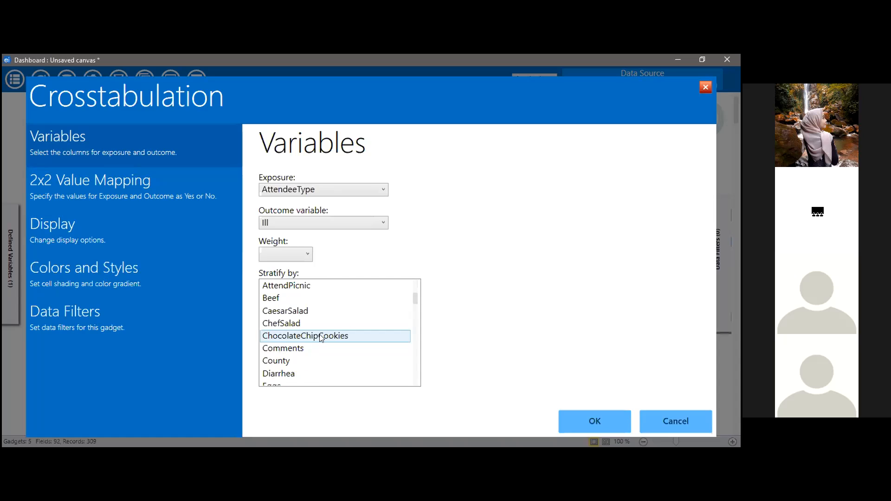
scroll(320, 342, down, 1)
click(303, 362)
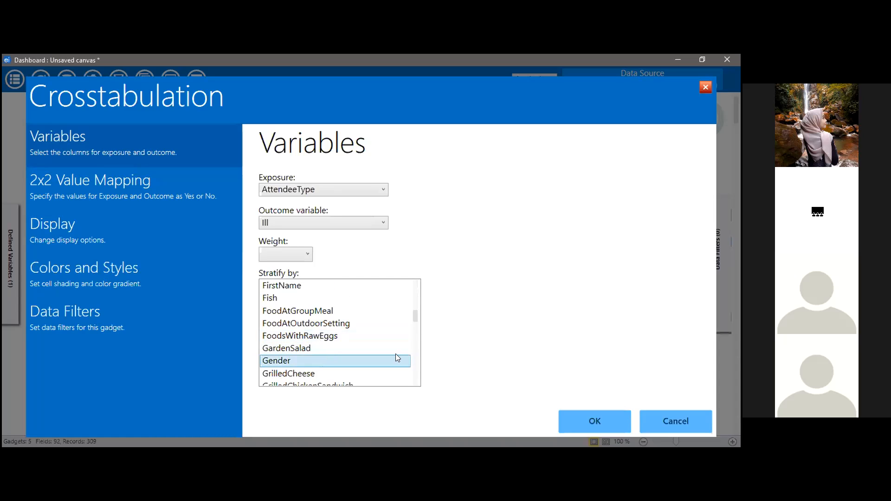
click(605, 421)
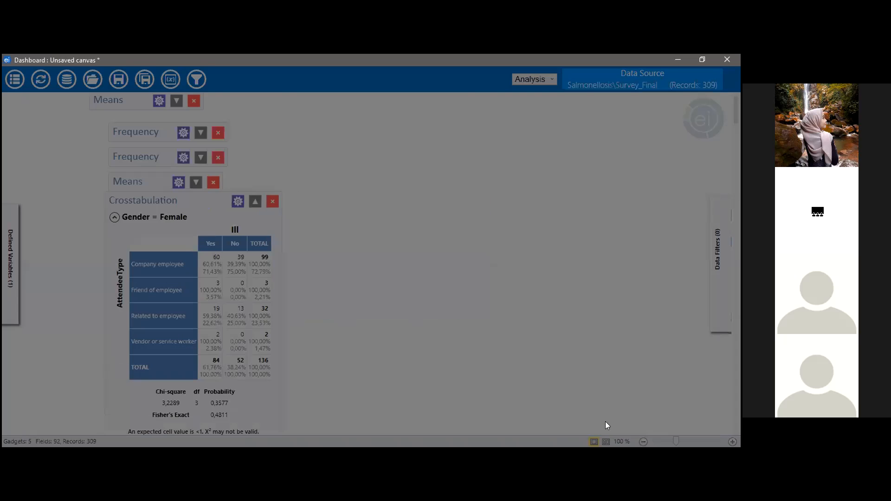
Compare the AttendeeType by Ill tables and their chi-square and Fisher's Exact results for the Female and Male strata
scroll(511, 349, down, 3)
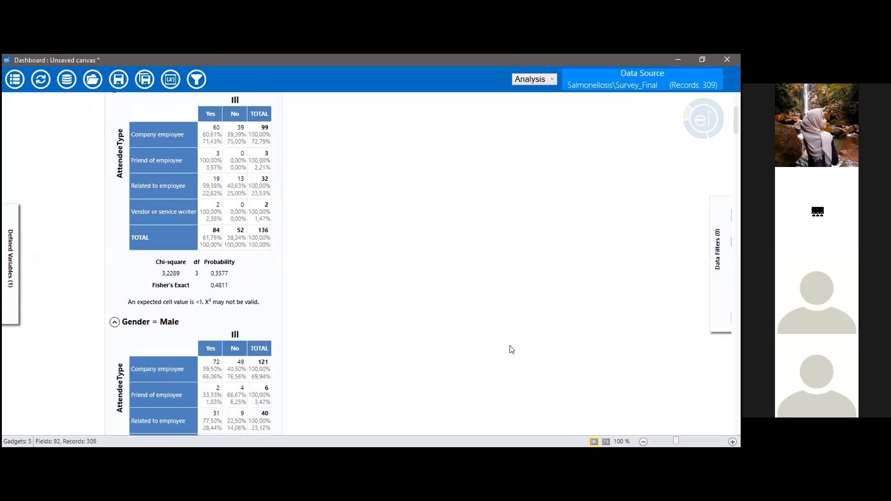
scroll(510, 348, down, 2)
scroll(456, 297, down, 3)
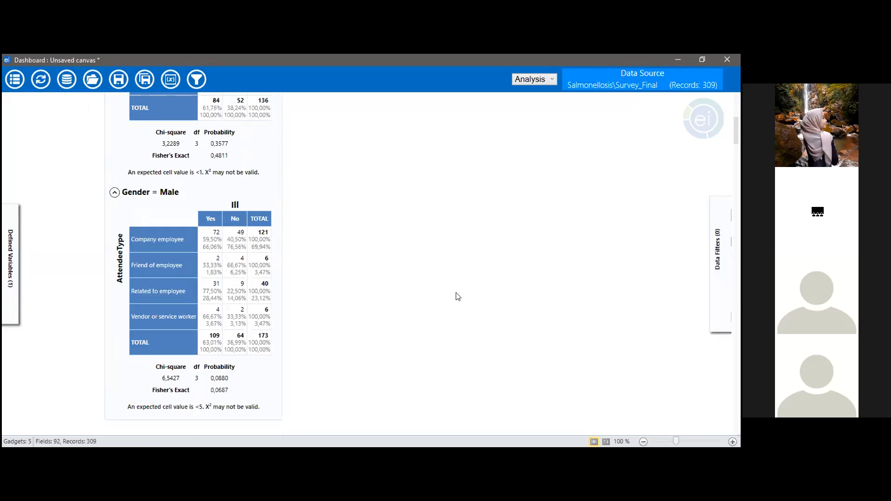
scroll(458, 297, up, 3)
scroll(459, 296, up, 2)
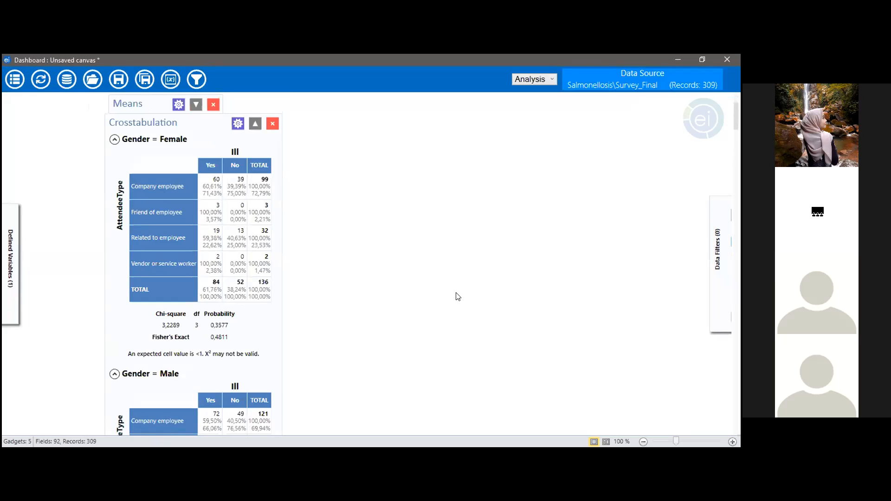
scroll(458, 296, down, 4)
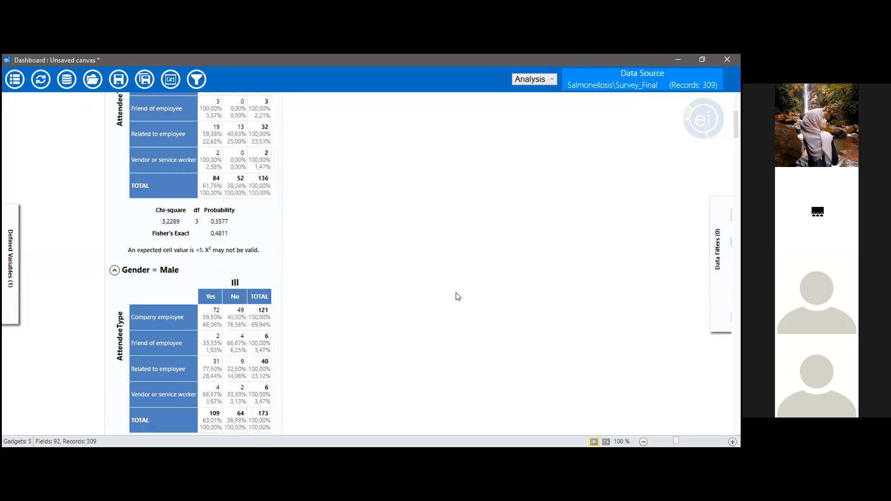
scroll(459, 297, up, 4)
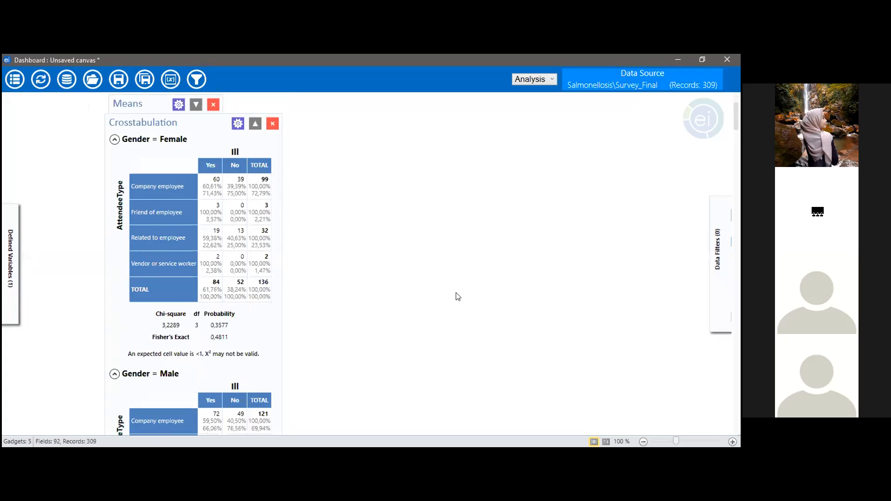
Examine the row and column percentages of ill attendees per attendee type in the Female and Male crosstabulation tables
scroll(458, 297, down, 2)
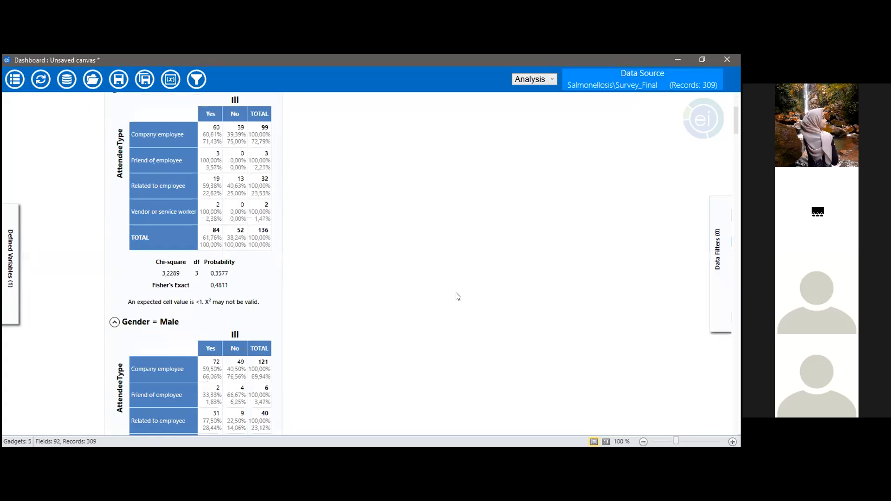
scroll(458, 297, down, 3)
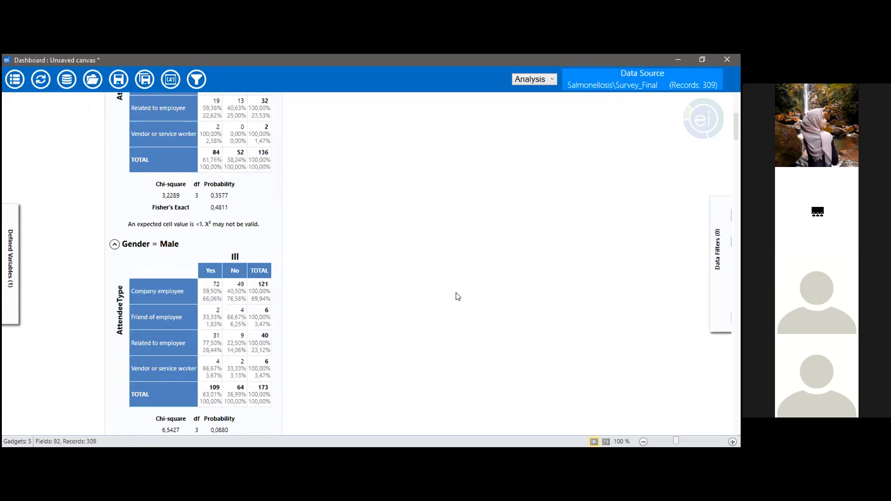
scroll(458, 297, up, 3)
scroll(458, 297, down, 2)
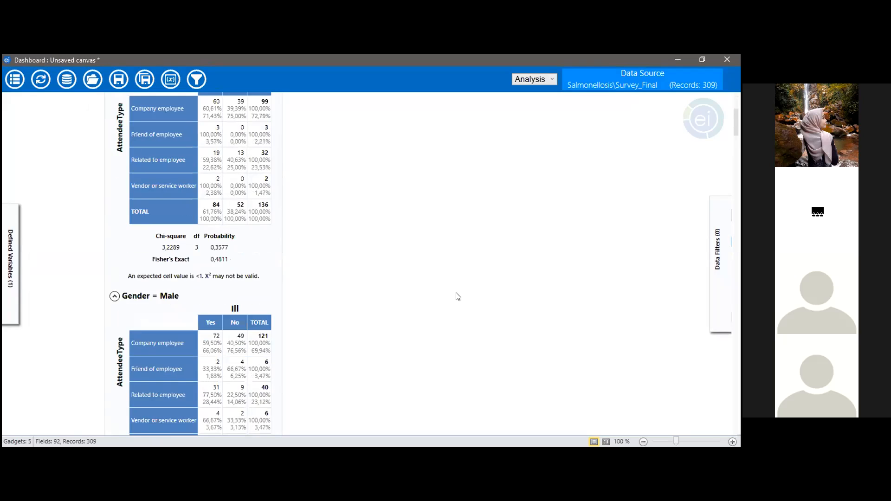
scroll(458, 297, down, 1)
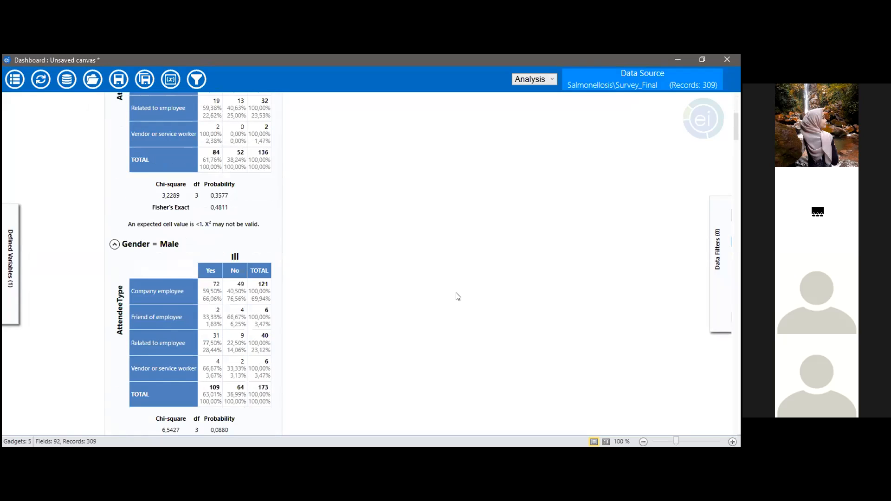
scroll(458, 297, up, 4)
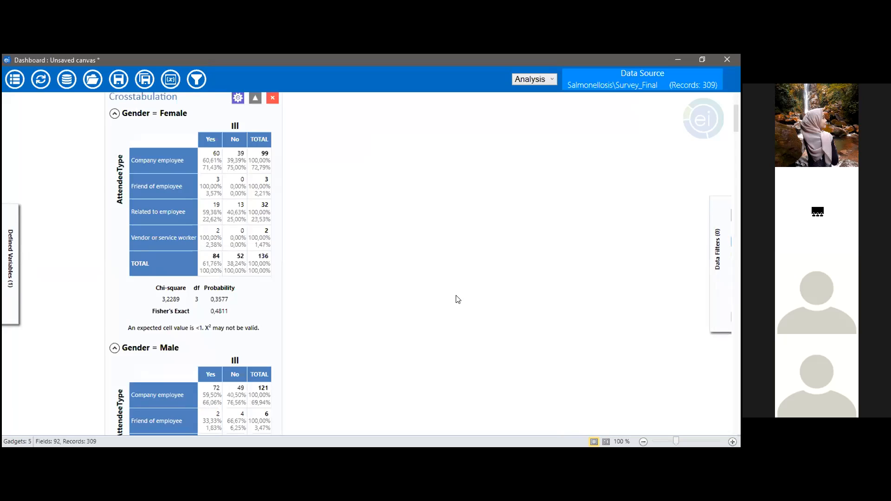
scroll(458, 299, down, 1)
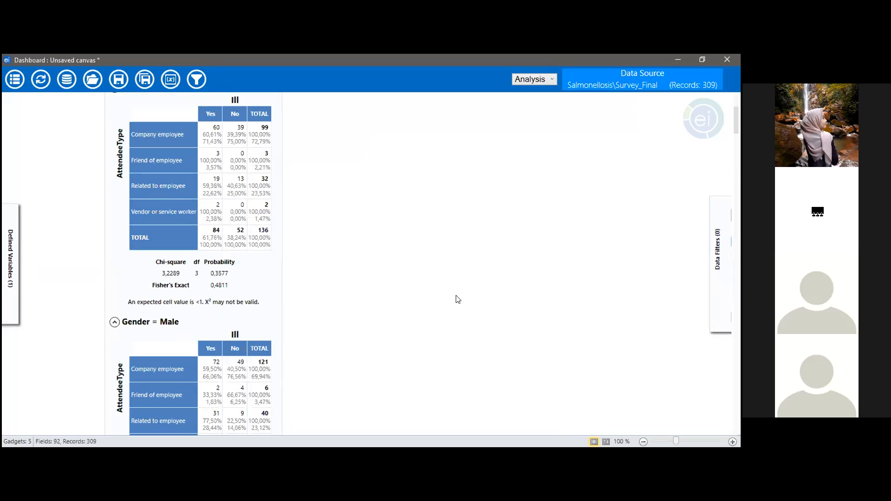
scroll(458, 299, down, 4)
scroll(458, 300, down, 1)
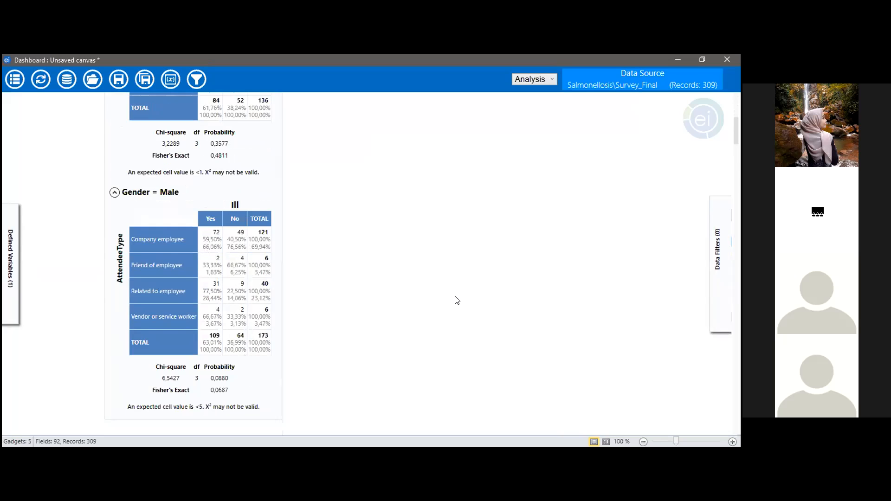
scroll(458, 300, up, 2)
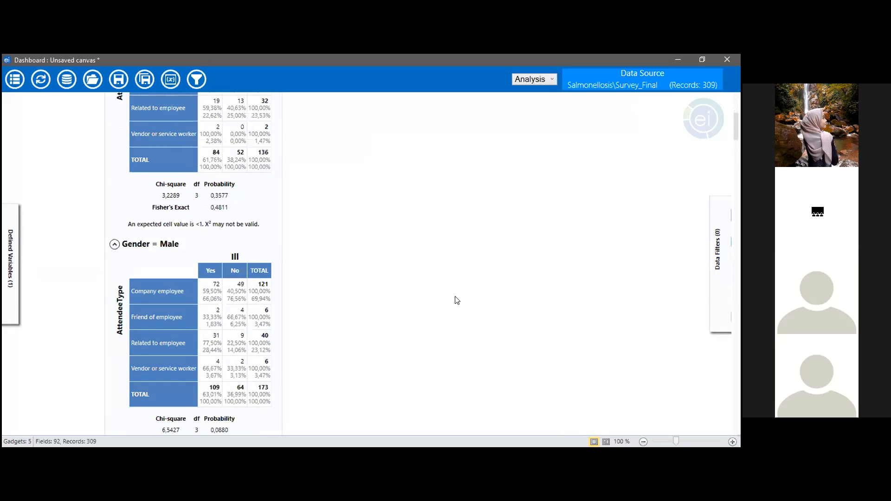
scroll(456, 300, down, 2)
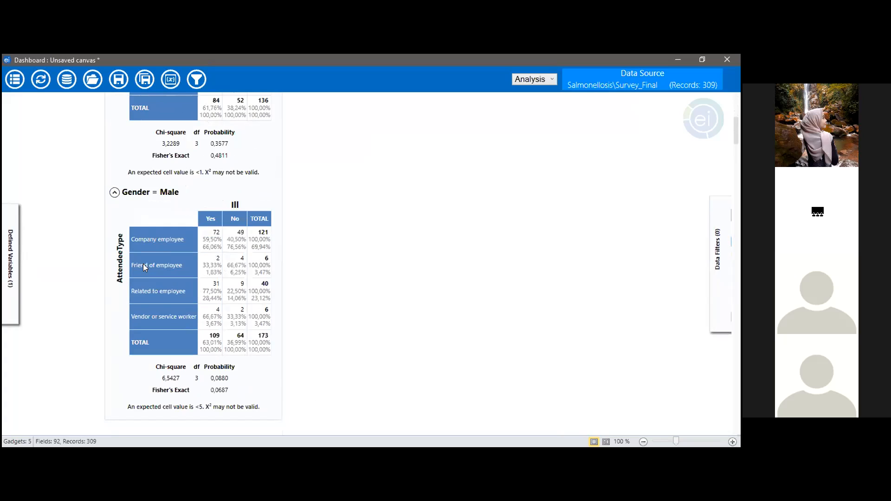
scroll(501, 225, up, 2)
scroll(502, 225, down, 3)
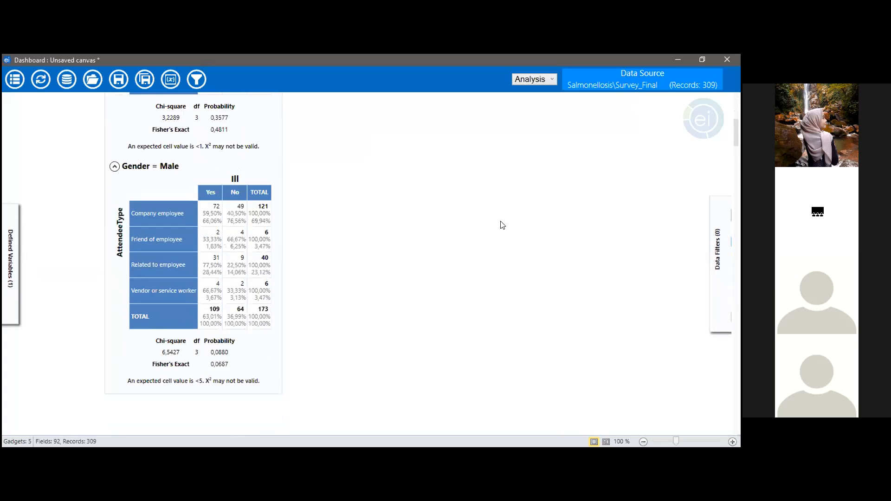
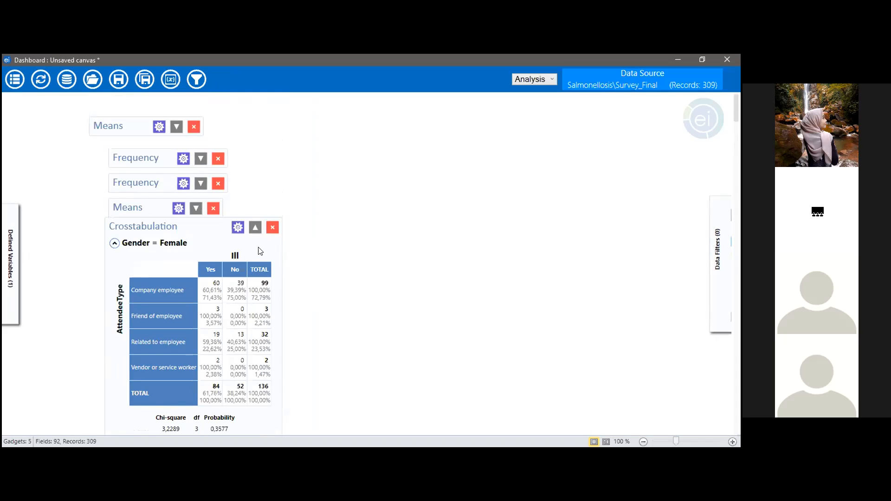
scroll(396, 234, down, 3)
scroll(397, 257, down, 14)
scroll(397, 258, up, 15)
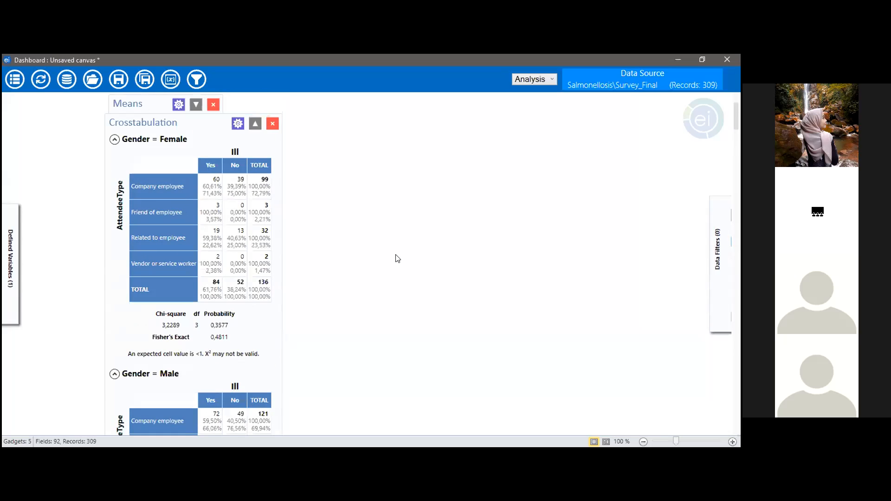
scroll(397, 259, up, 2)
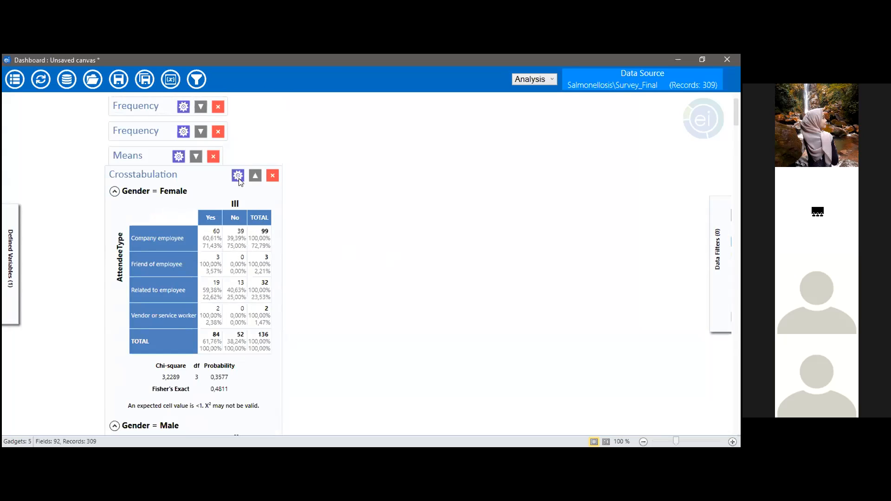
Collapse the gender-stratified Crosstabulation gadget and add a new M x N / 2 x 2 table gadget below it
click(254, 176)
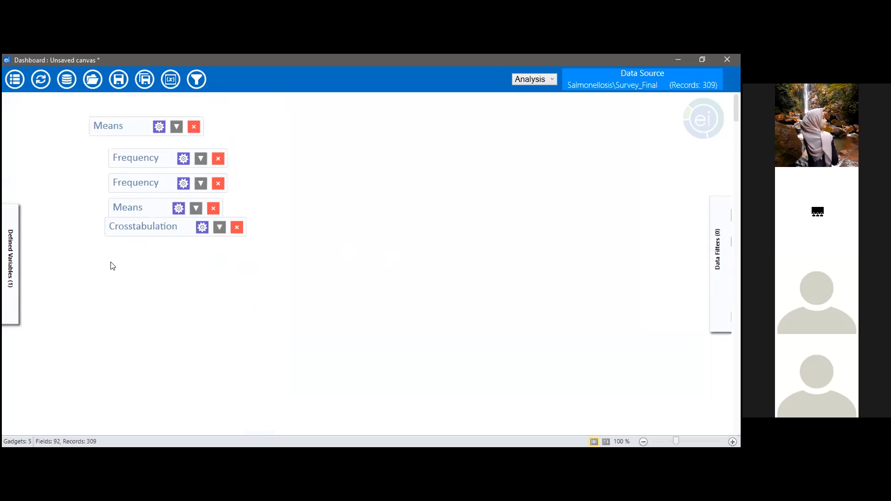
right_click(108, 246)
mouse_move(238, 308)
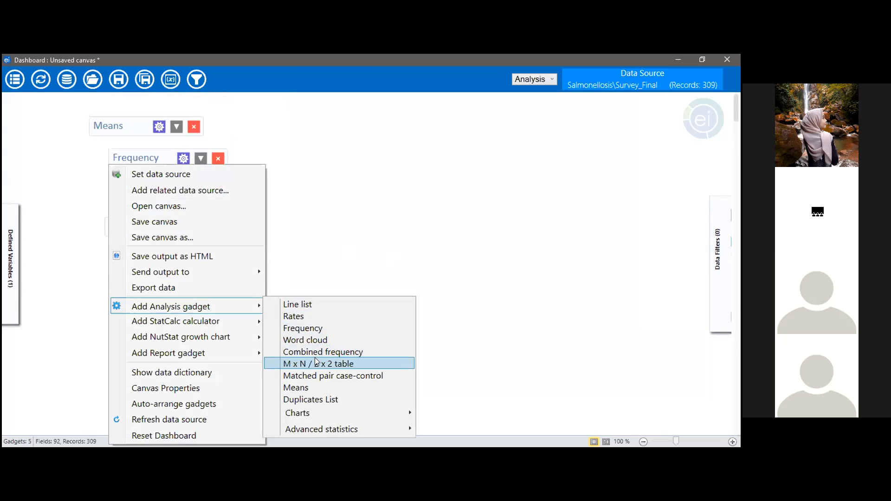
click(338, 365)
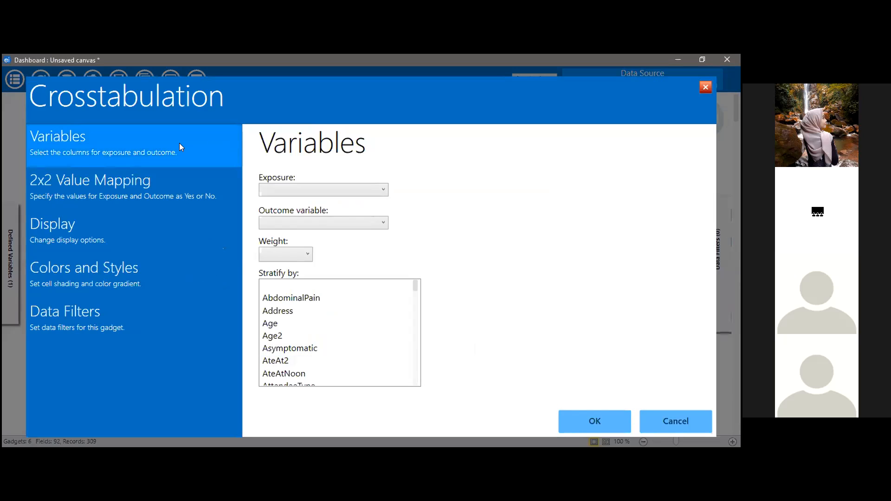
Set PBJ as the exposure and Ill as the outcome variable of the new crosstabulation and generate the 2x2 table
click(320, 190)
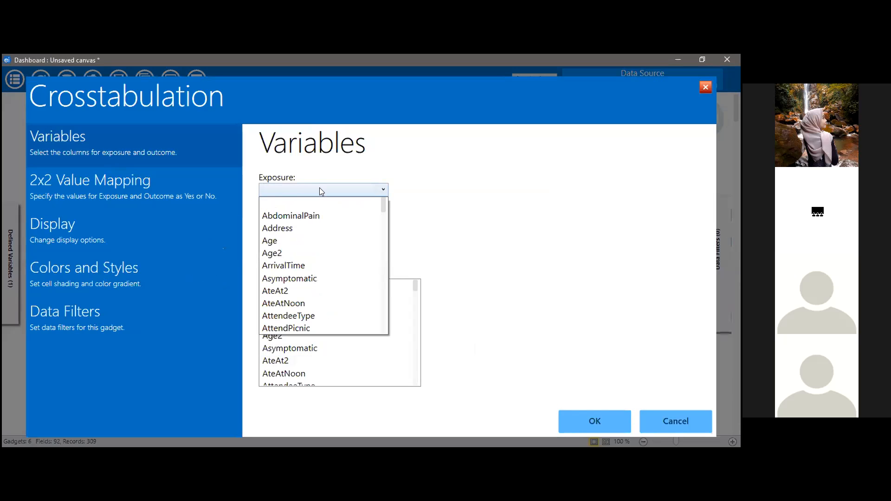
drag(383, 207, 379, 279)
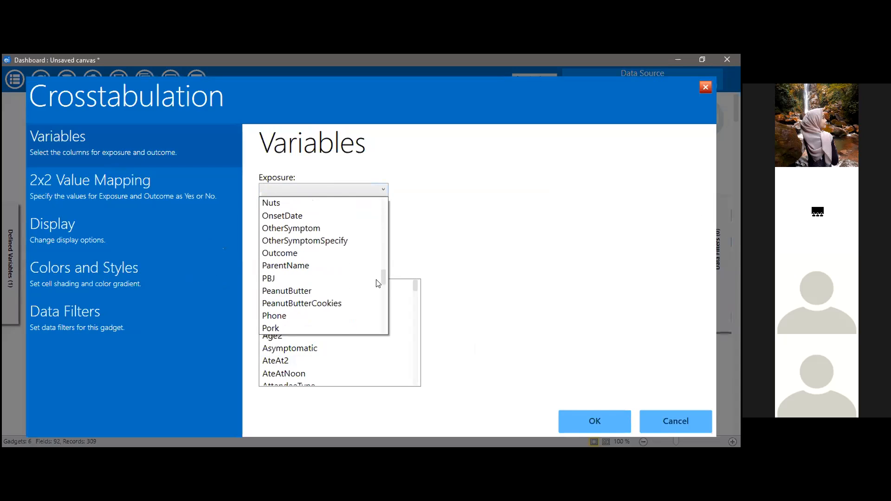
click(319, 277)
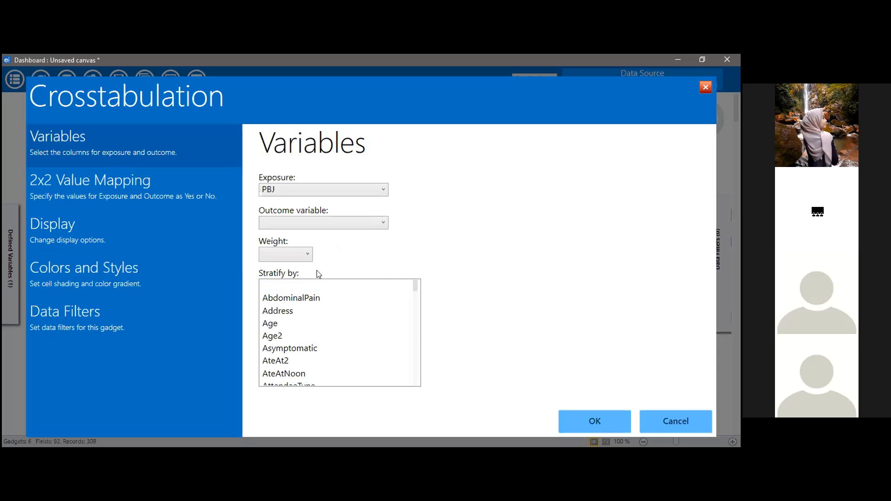
click(364, 227)
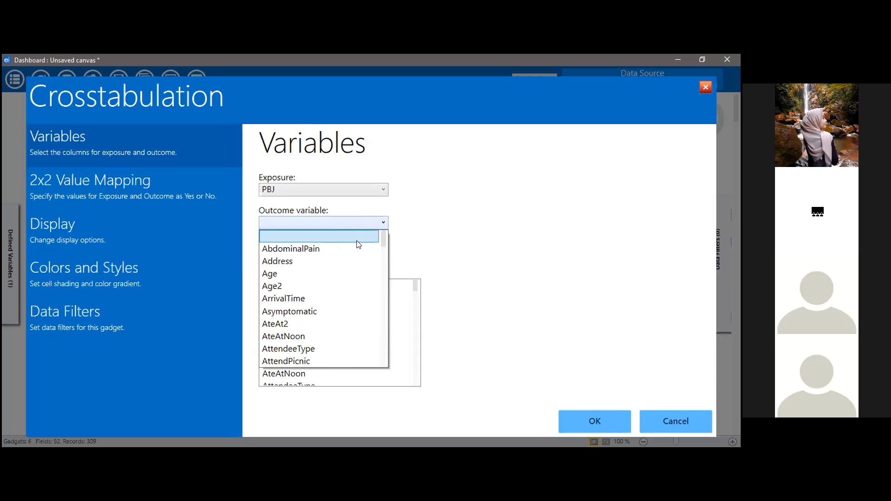
scroll(339, 279, down, 6)
scroll(339, 294, down, 4)
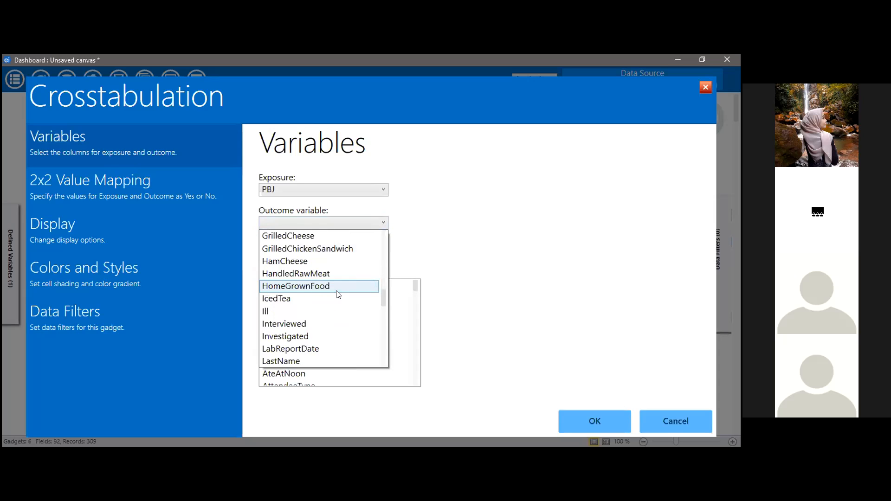
click(309, 312)
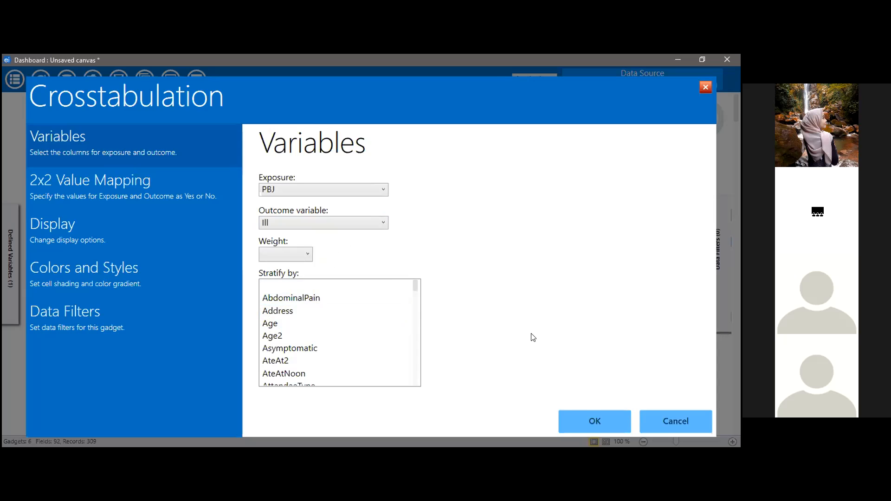
click(586, 415)
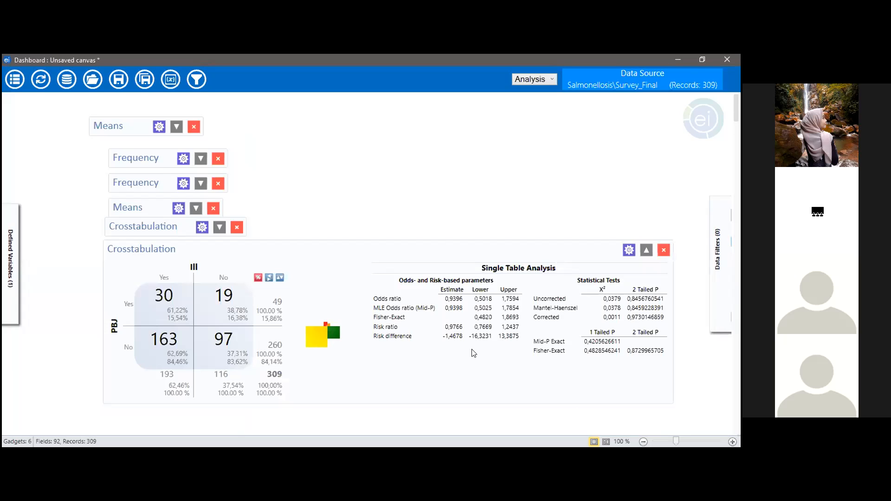
scroll(473, 354, down, 1)
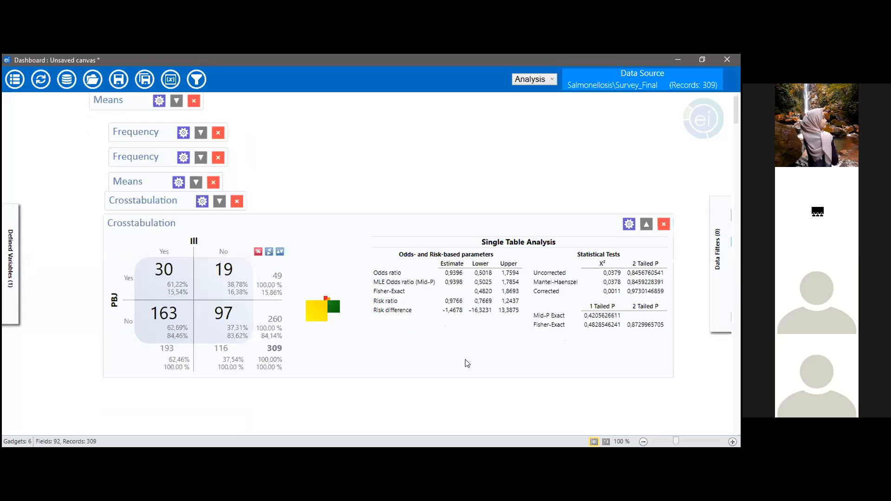
scroll(467, 364, down, 1)
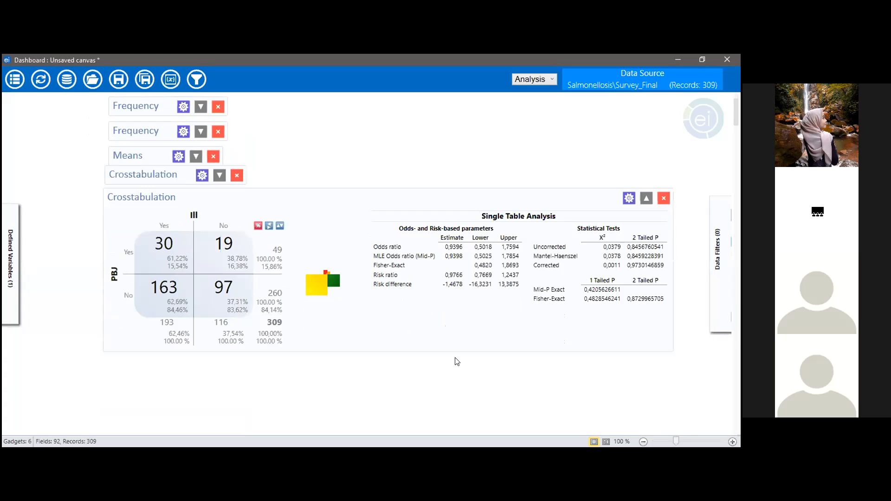
Reopen the PBJ crosstabulation's settings, change the exposure to Group_PicnicFoodsEaten and regenerate the output
mouse_move(5, 310)
click(627, 199)
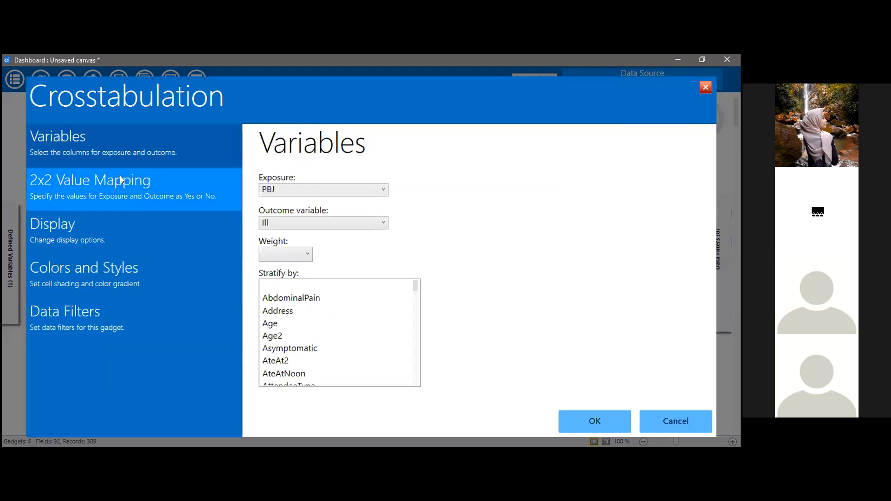
click(351, 187)
click(350, 186)
click(350, 186)
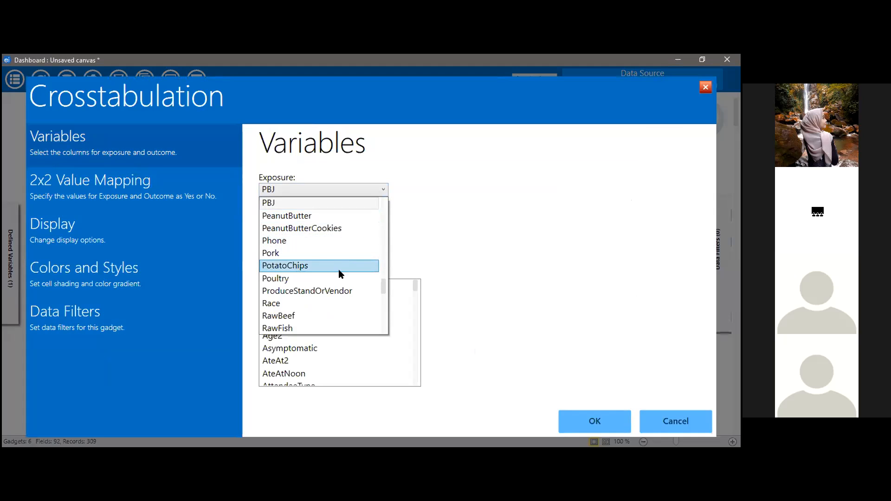
scroll(338, 270, down, 8)
scroll(337, 273, down, 1)
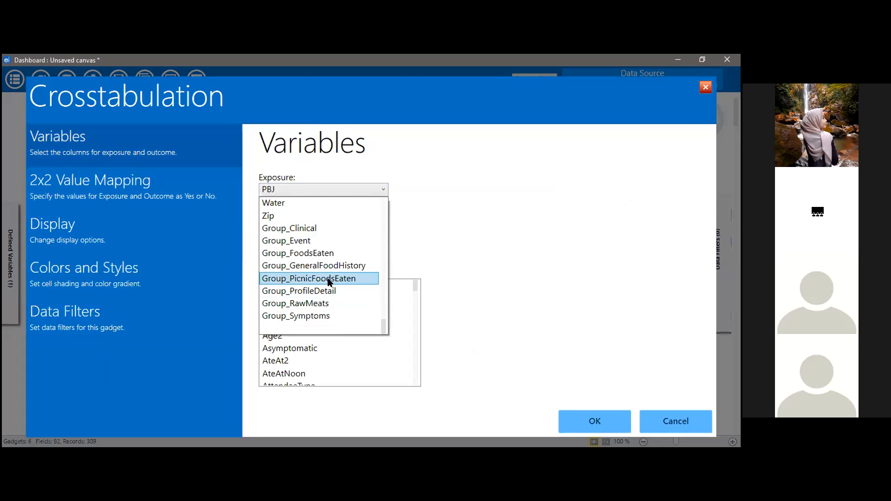
click(329, 281)
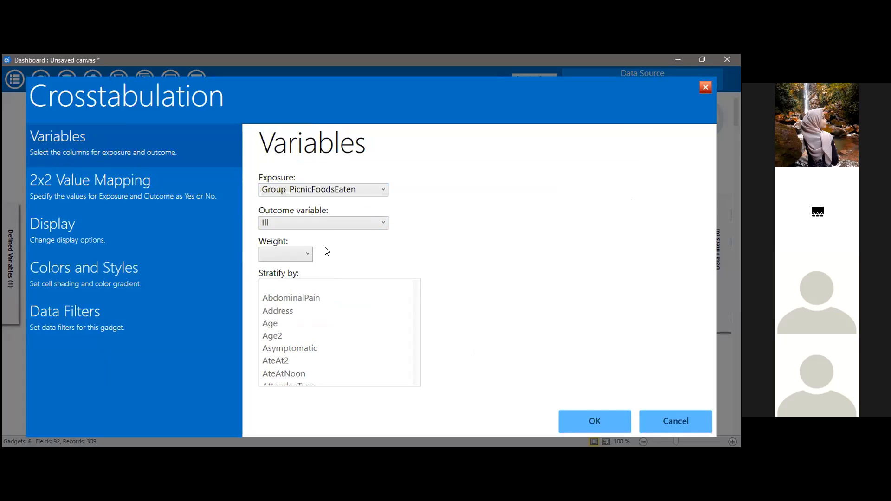
click(590, 425)
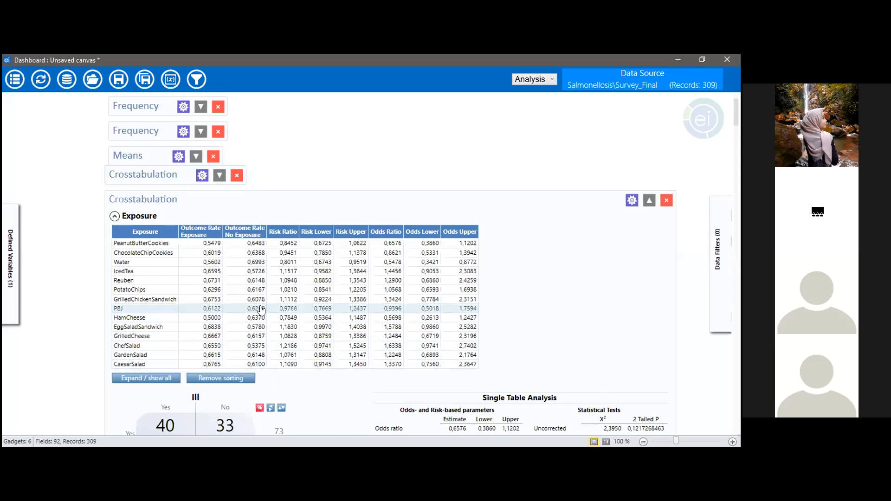
Look through the 2x2 tables of the picnic food exposures against Ill, from PeanutButterCookies down to HamCheese
scroll(263, 309, down, 2)
scroll(261, 308, down, 2)
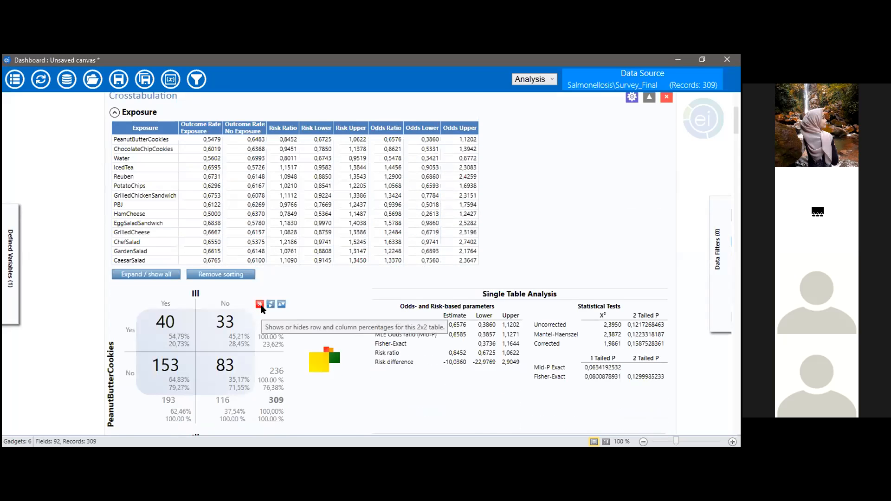
scroll(263, 310, down, 2)
scroll(261, 309, down, 2)
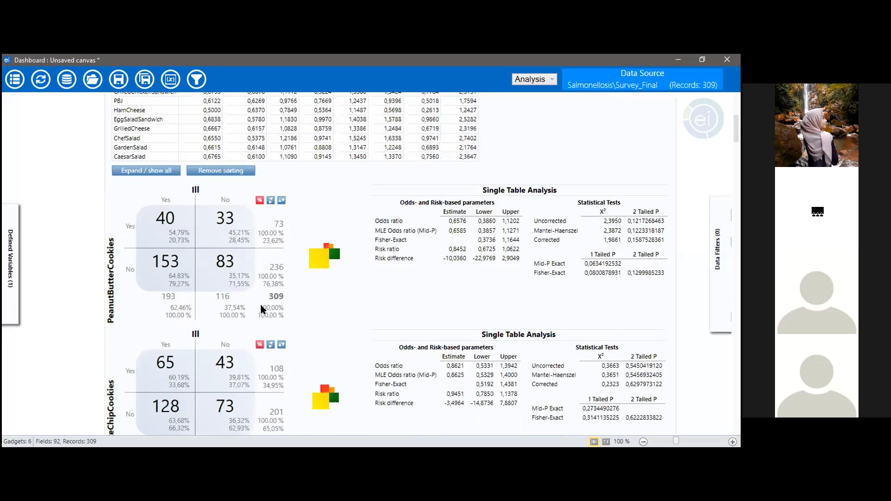
scroll(260, 307, down, 1)
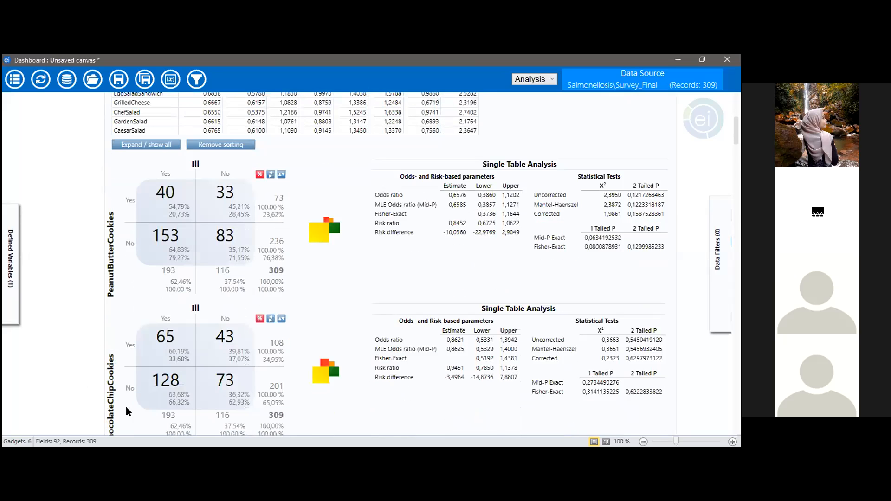
scroll(126, 407, down, 4)
scroll(126, 407, down, 6)
scroll(127, 406, down, 8)
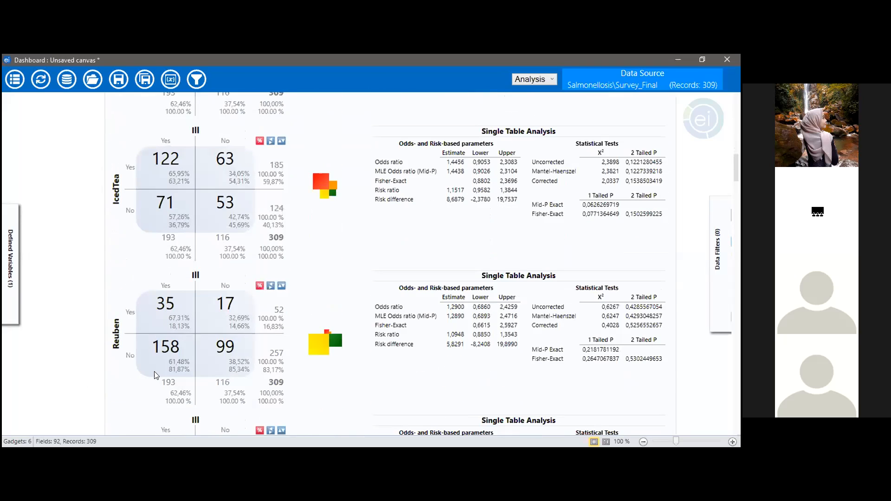
scroll(155, 375, down, 13)
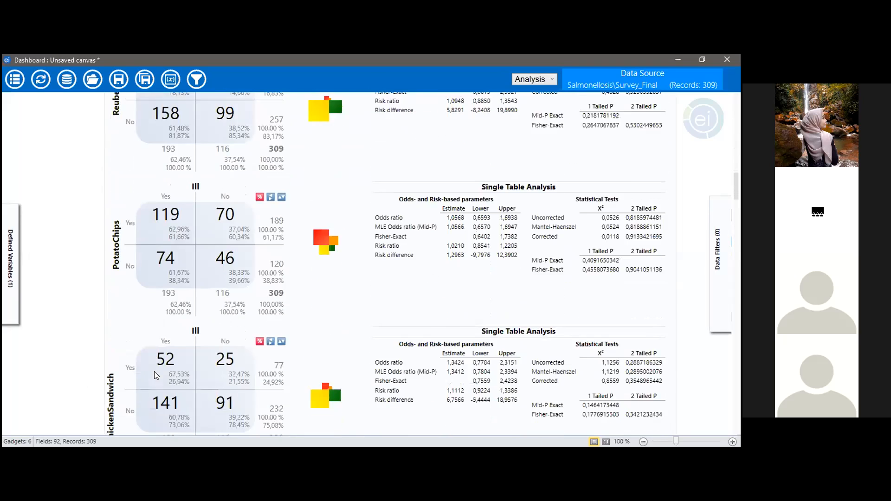
scroll(155, 375, down, 8)
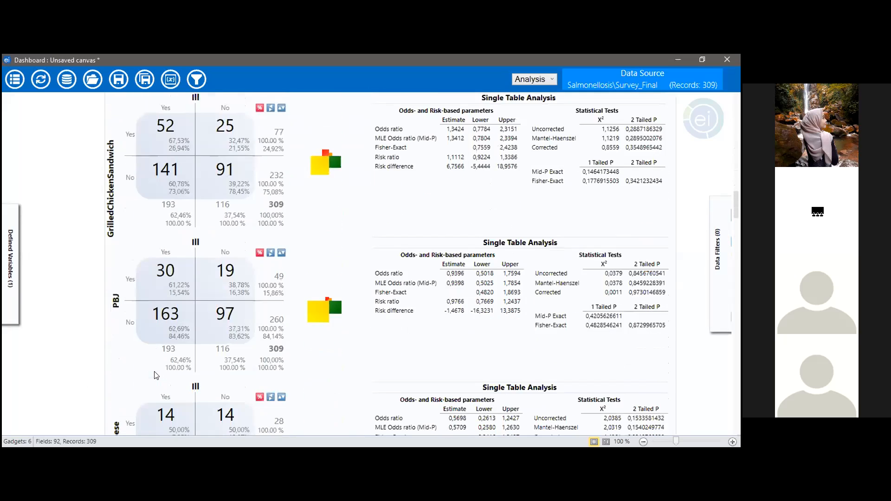
scroll(156, 375, down, 3)
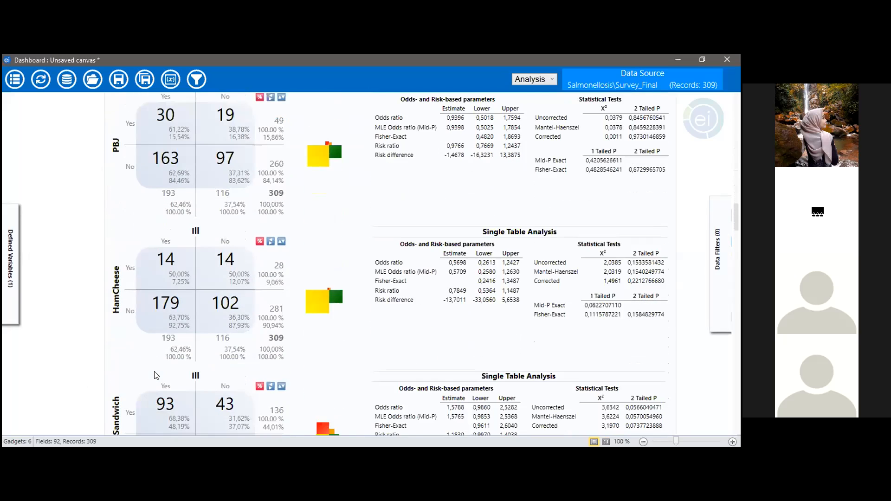
Examine the PBJ by Ill 2x2 table, its percentages, odds- and risk-based parameters and statistical tests
scroll(156, 375, up, 6)
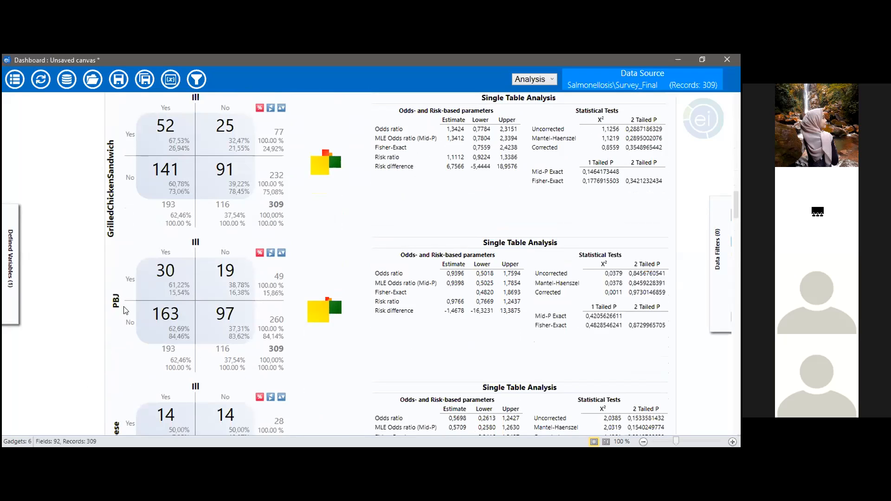
scroll(125, 310, down, 1)
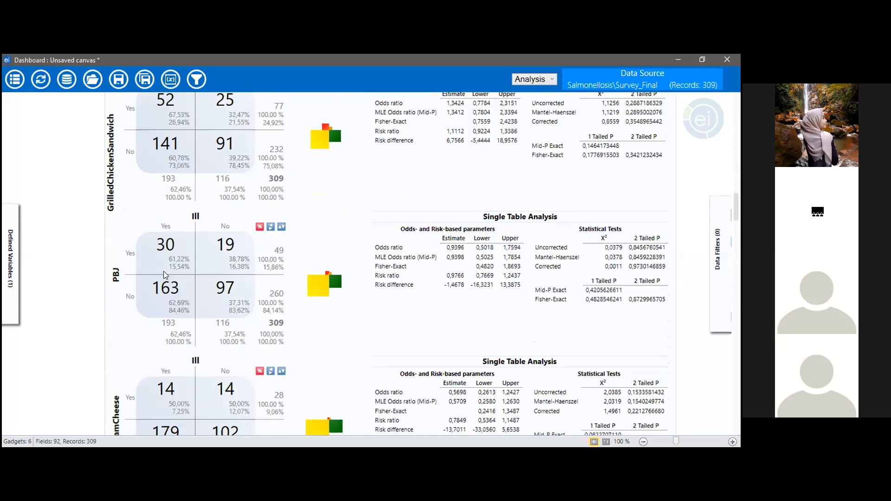
scroll(163, 275, down, 1)
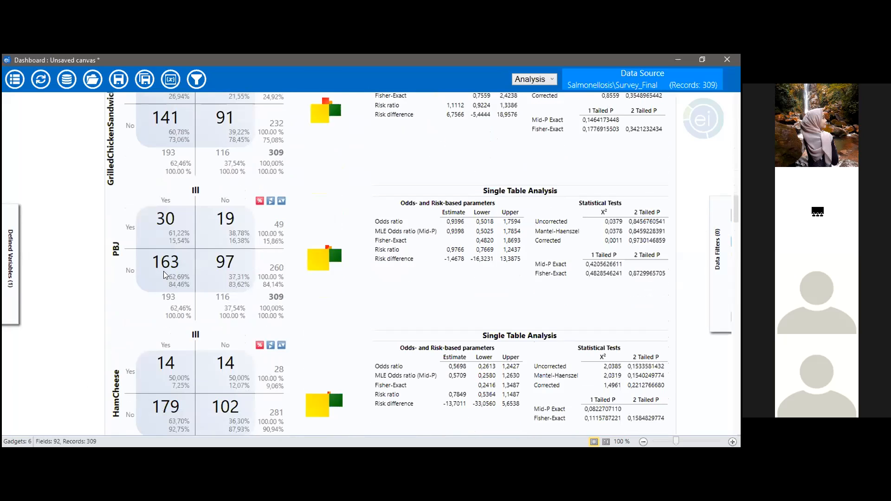
scroll(163, 275, down, 1)
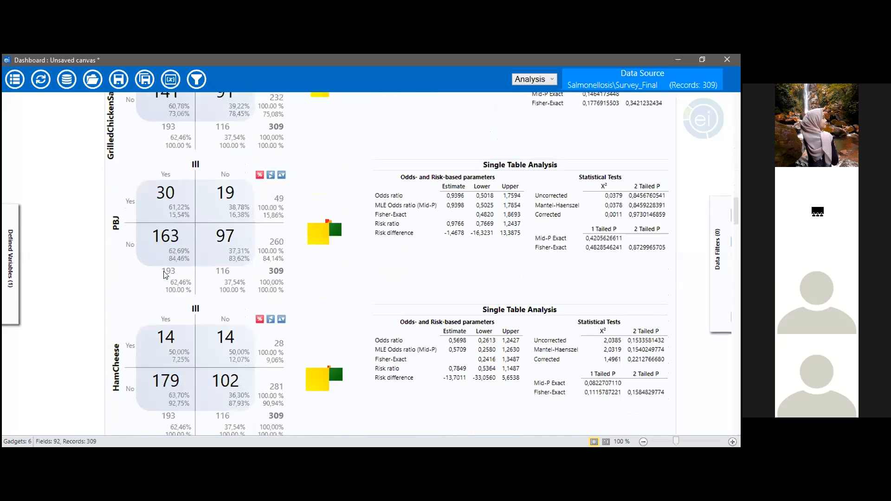
scroll(164, 275, down, 5)
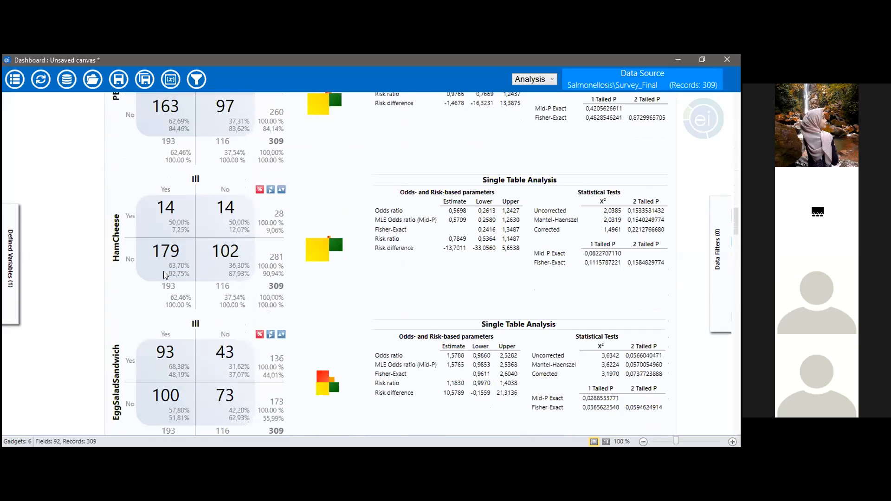
scroll(165, 275, up, 1)
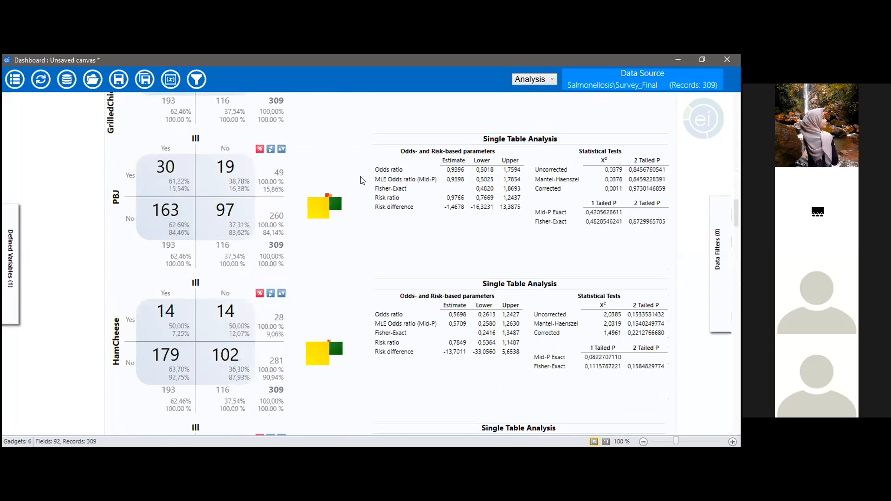
scroll(379, 206, up, 1)
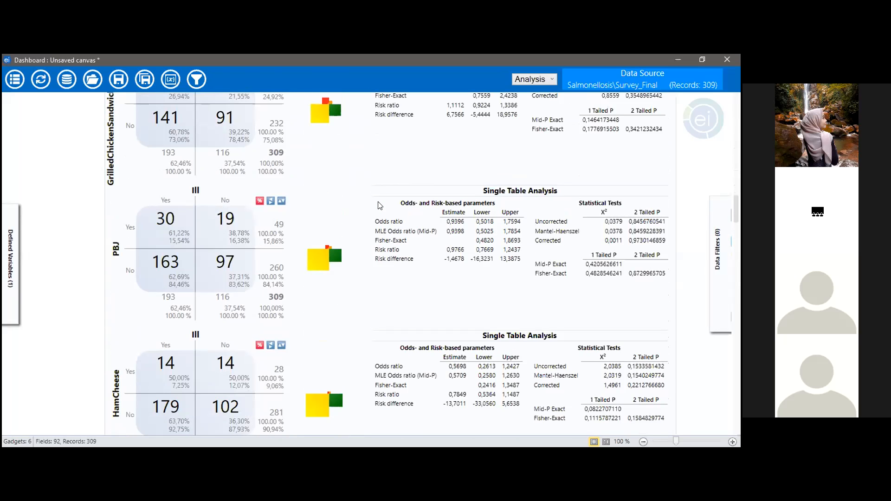
scroll(380, 206, up, 1)
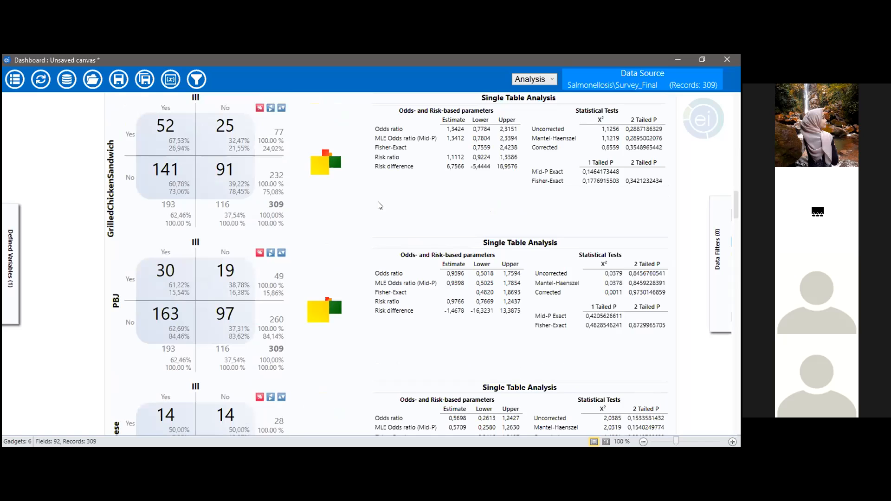
scroll(380, 206, up, 1)
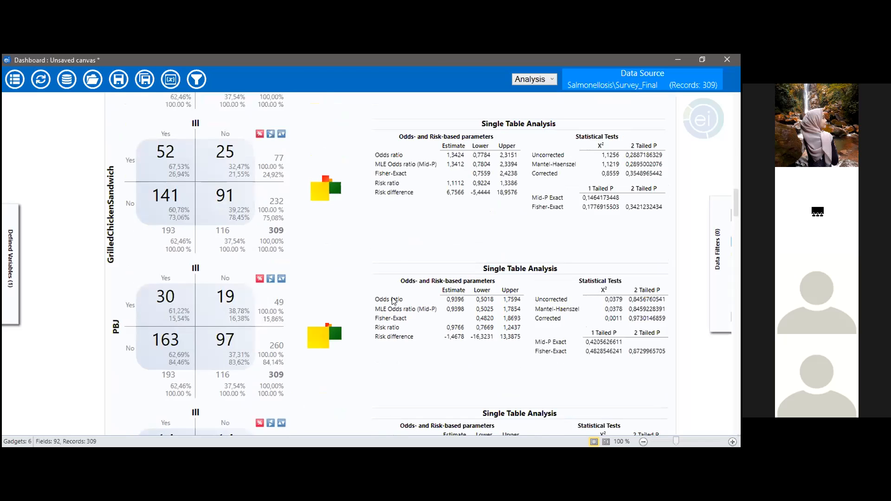
scroll(528, 311, up, 2)
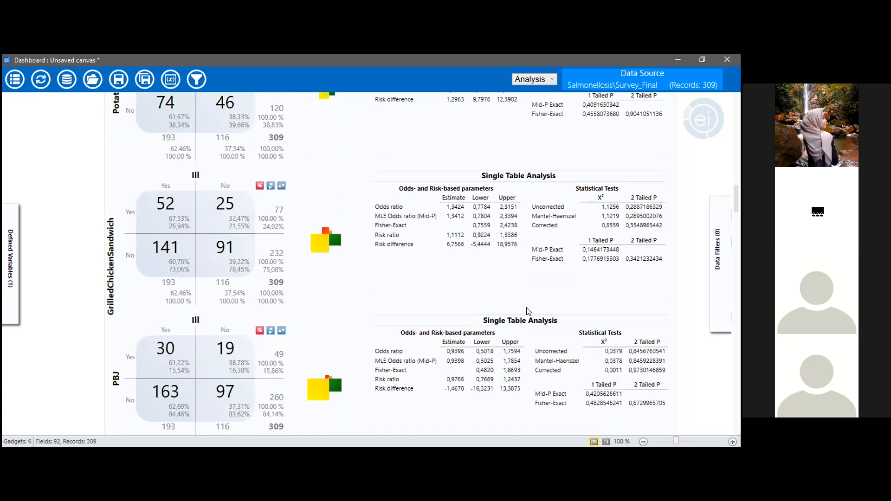
scroll(529, 311, down, 1)
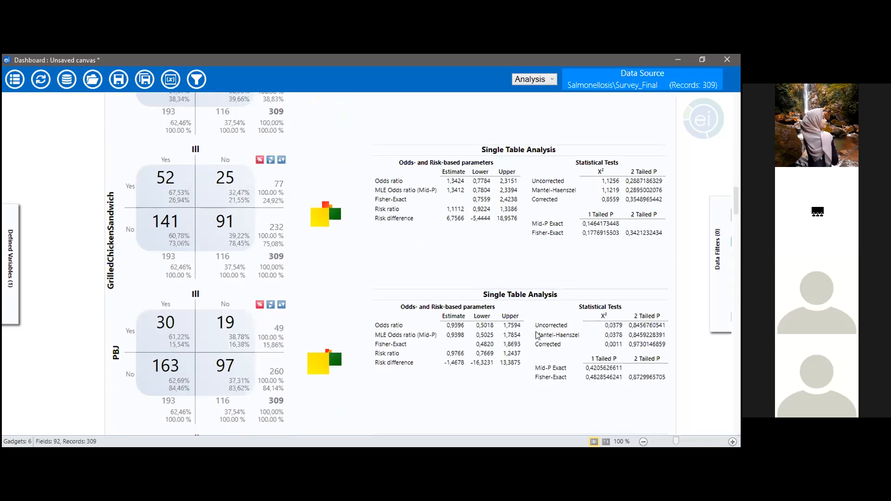
Return to the first food exposures and compare the two-tailed P values for PeanutButterCookies, ChocolateChipCookies and Water
scroll(537, 335, up, 2)
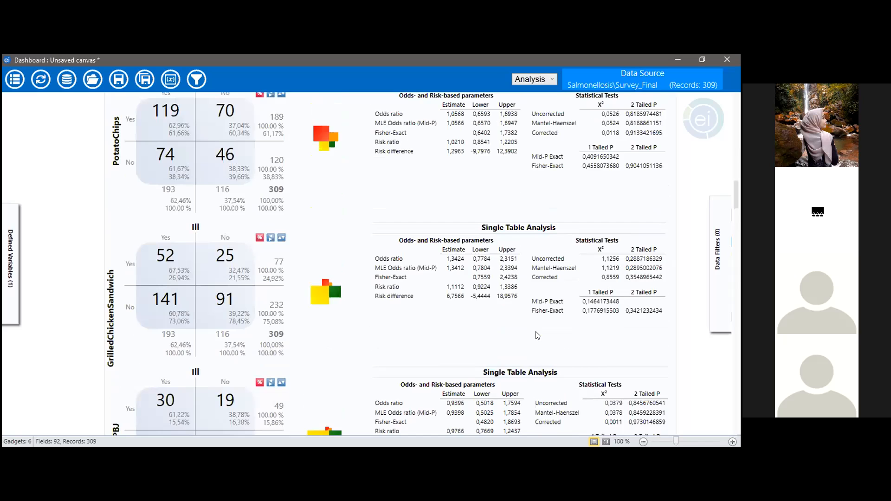
scroll(538, 335, up, 3)
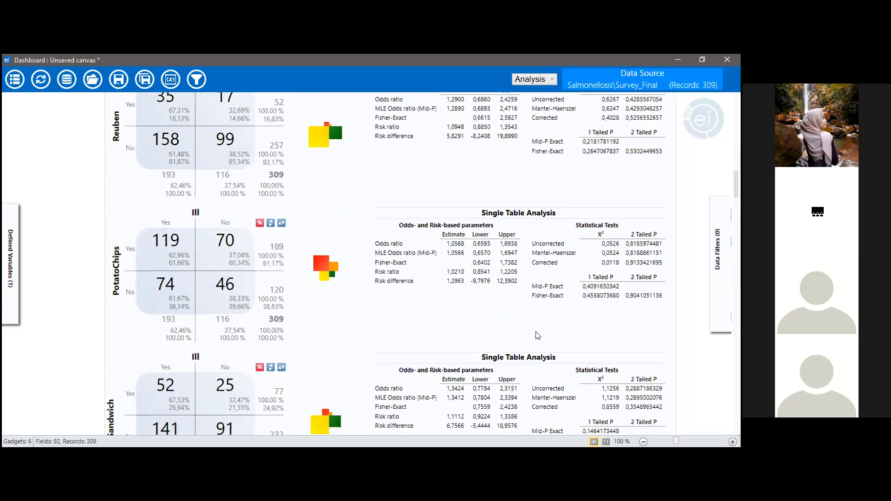
scroll(538, 335, up, 1)
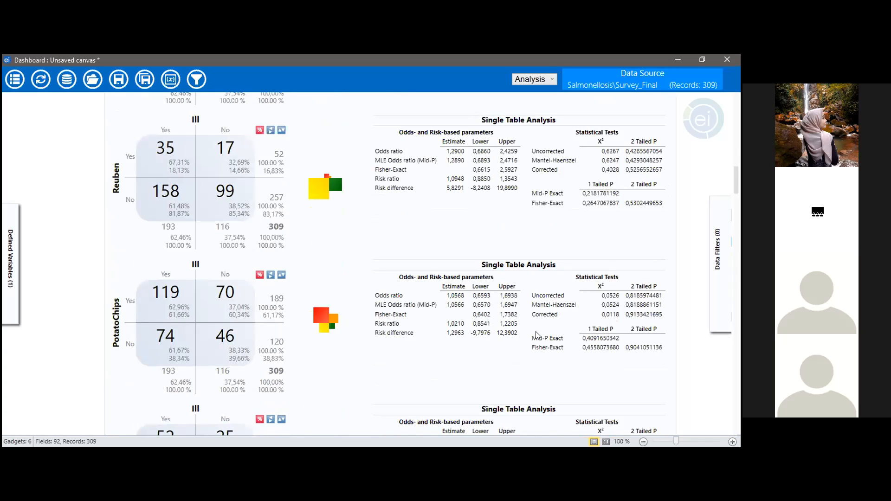
scroll(537, 335, up, 1)
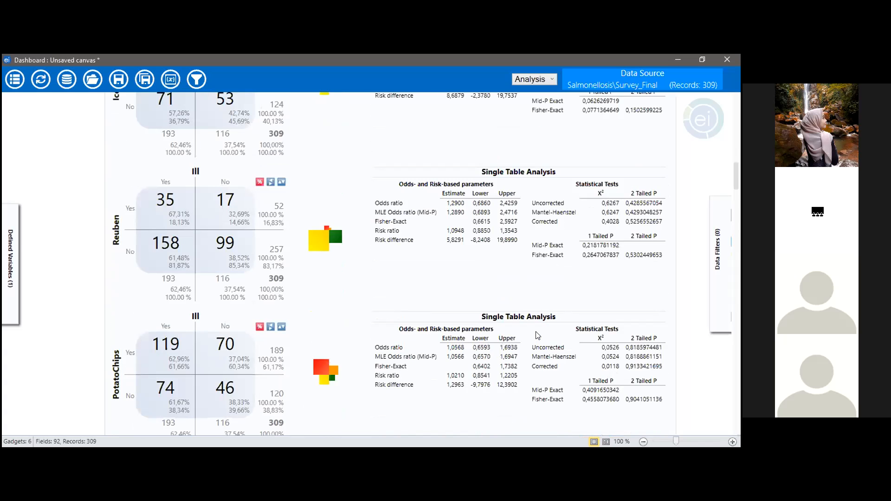
scroll(538, 336, up, 5)
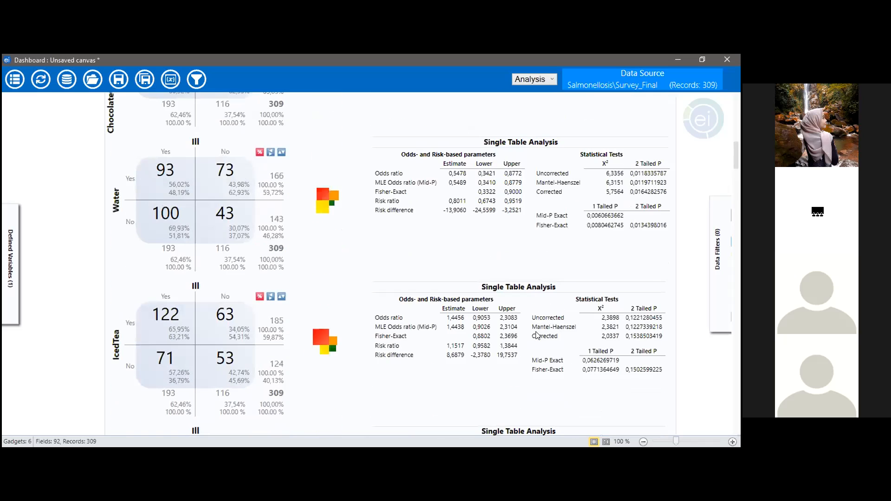
scroll(538, 335, up, 6)
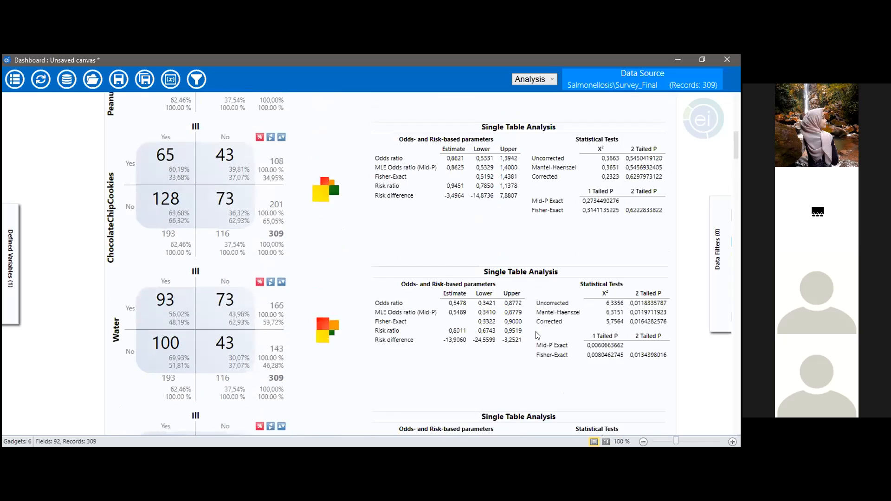
scroll(538, 335, down, 1)
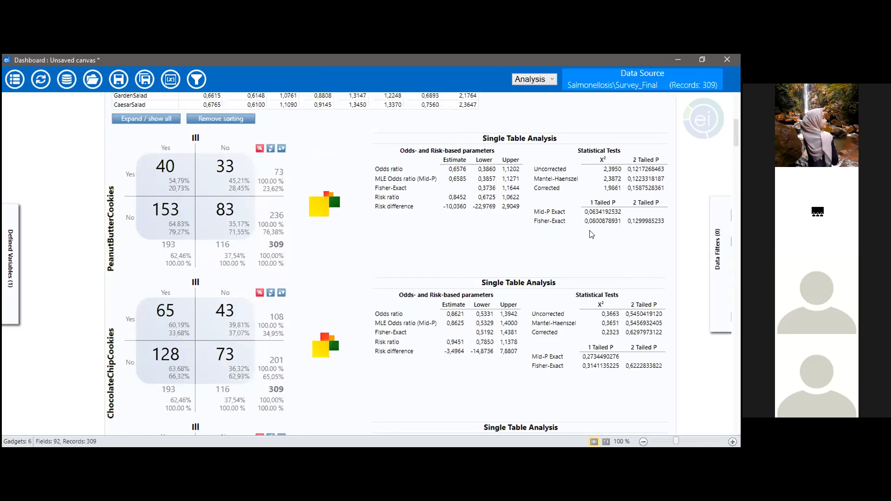
scroll(661, 364, down, 1)
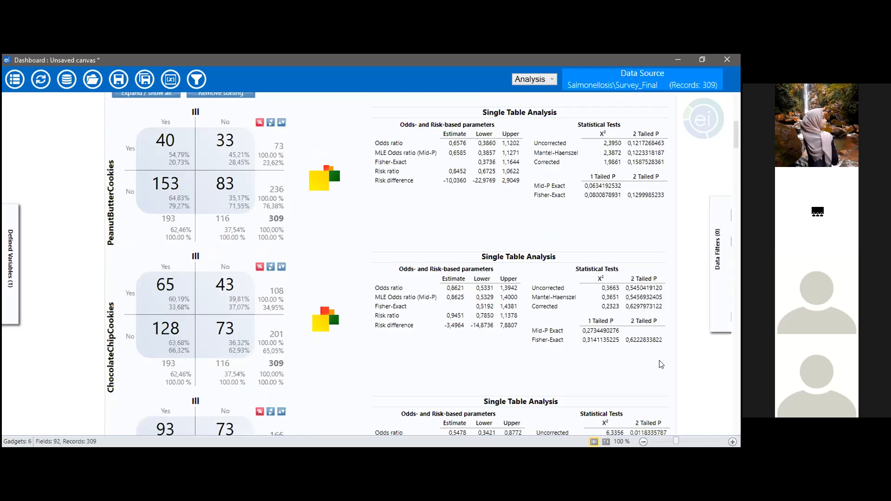
scroll(661, 364, down, 1)
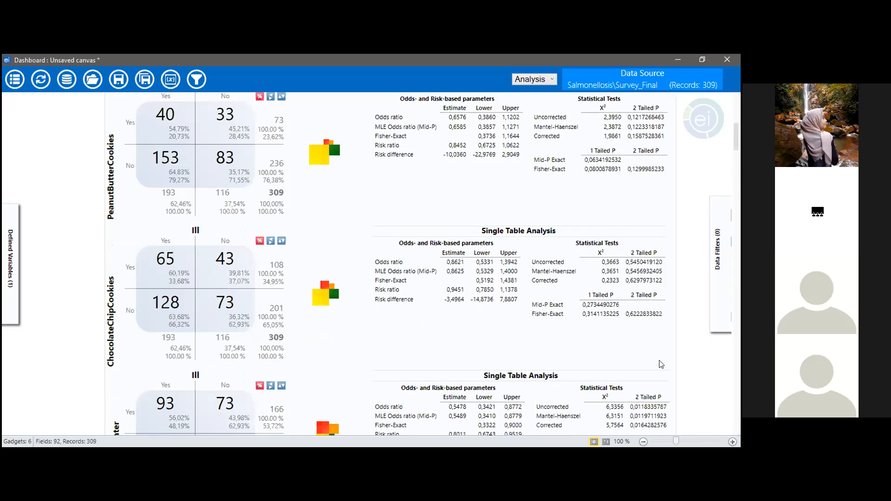
scroll(661, 364, down, 2)
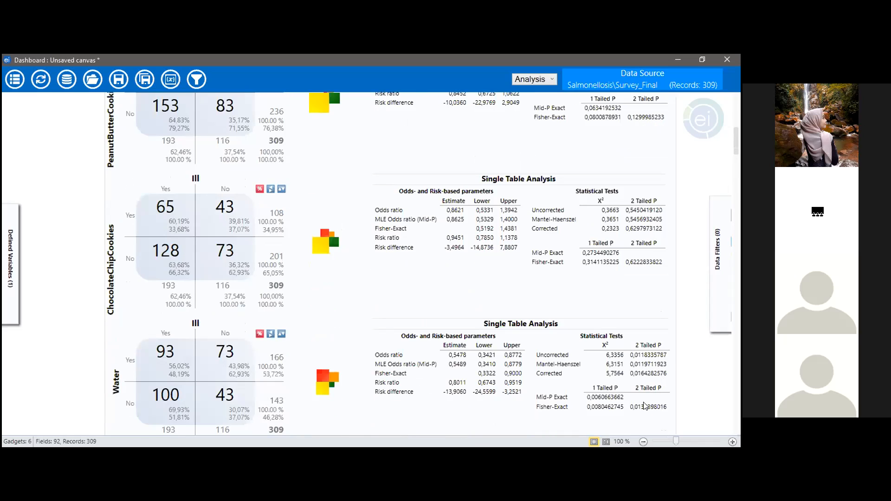
scroll(645, 406, down, 1)
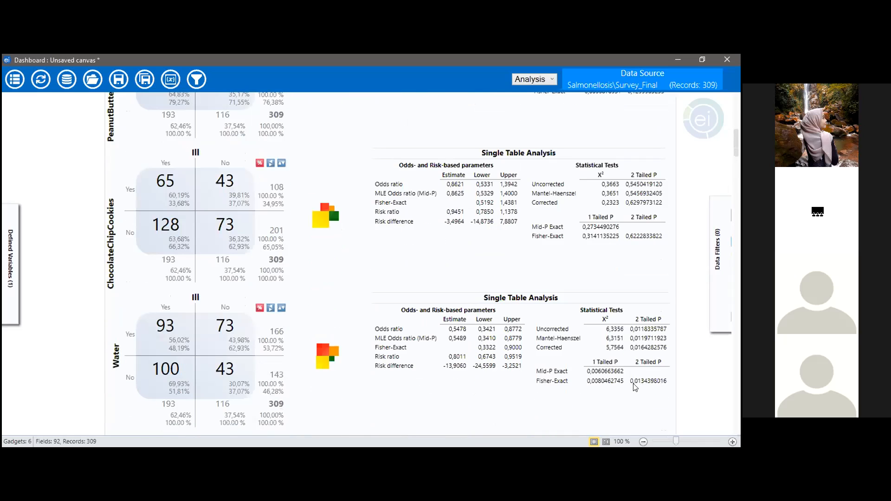
scroll(635, 388, down, 1)
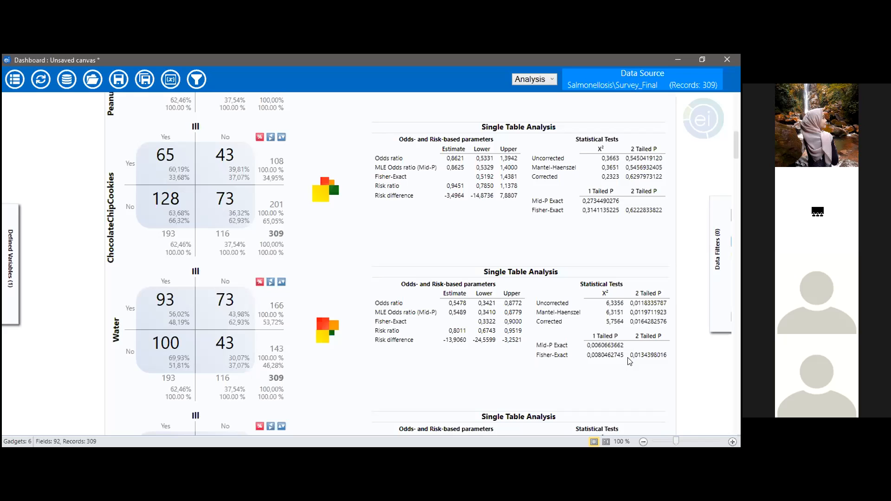
Check the statistical test P values for the IcedTea, Reuben and PotatoChips exposures
scroll(630, 361, down, 3)
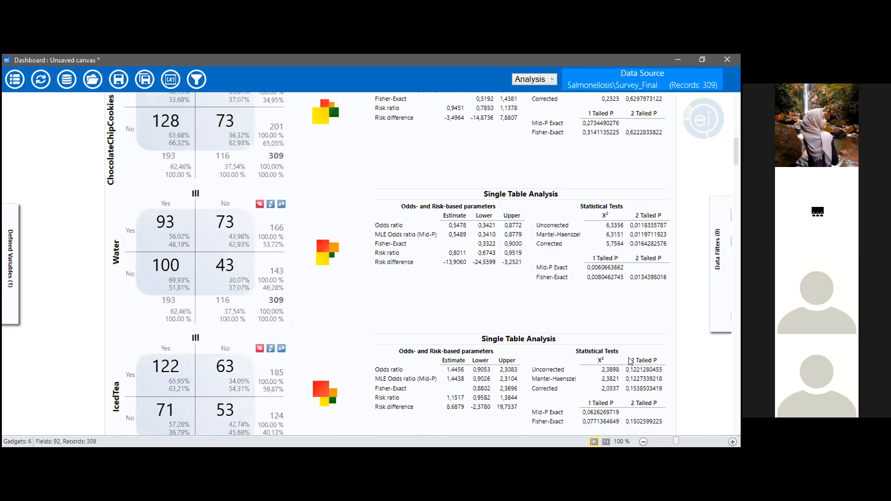
scroll(628, 275, down, 4)
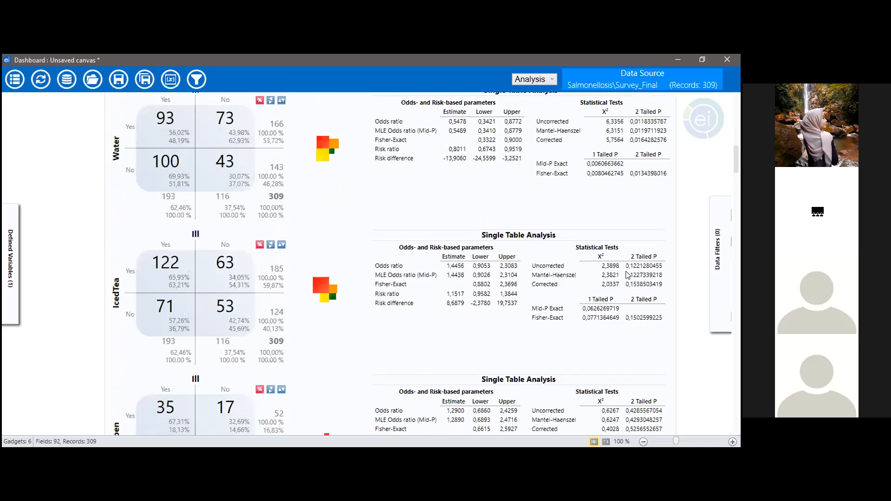
scroll(628, 274, down, 3)
scroll(627, 275, down, 4)
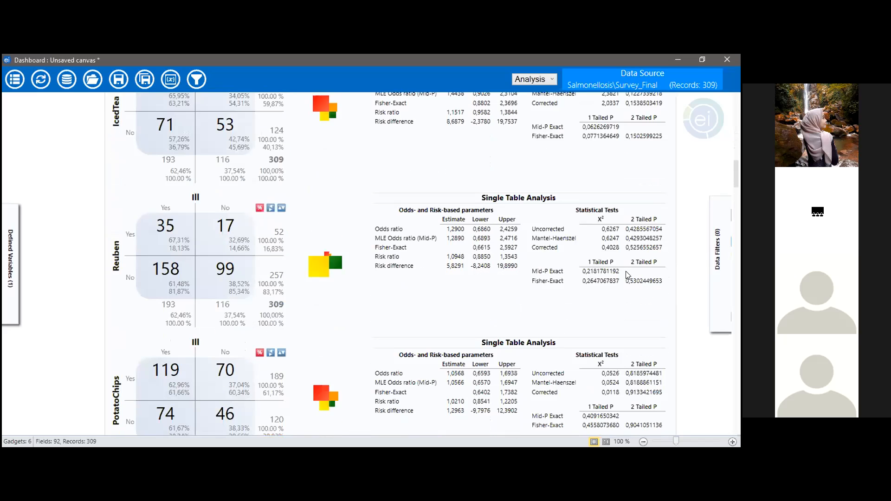
scroll(627, 275, down, 5)
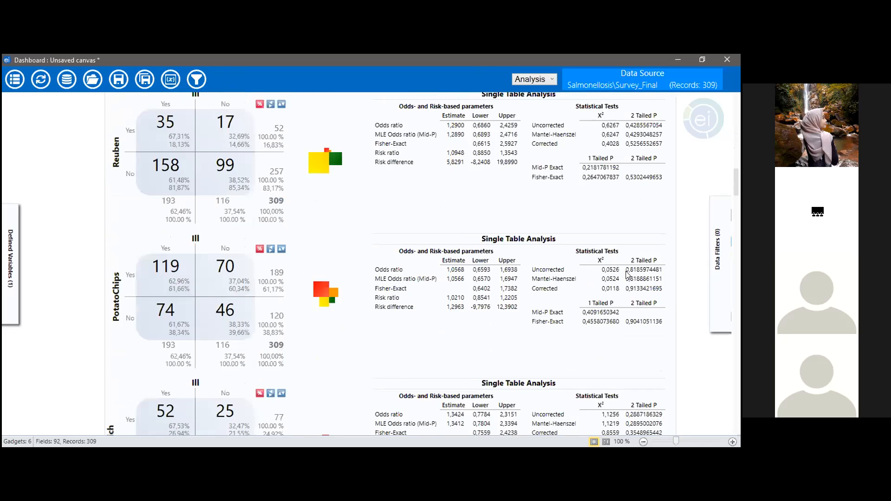
scroll(628, 275, down, 1)
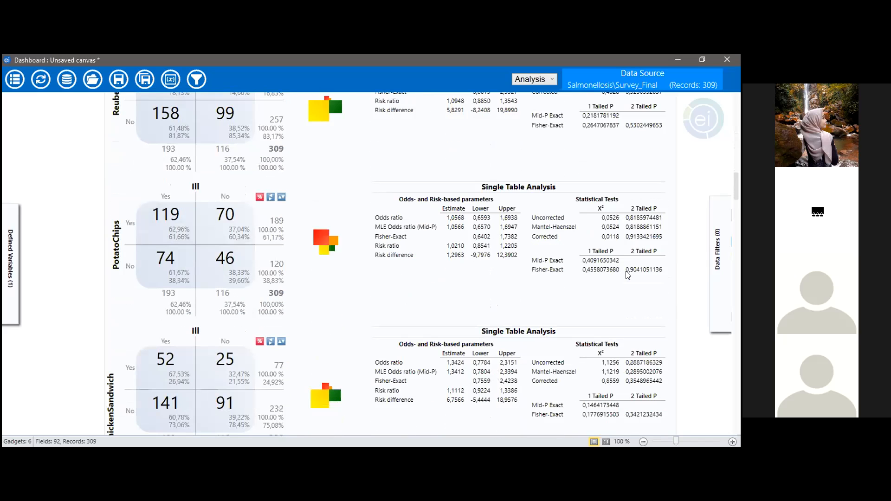
Check the statistical test P values for the GrilledChickenSandwich, PBJ, HamCheese and EggSaladSandwich exposures
scroll(628, 275, down, 2)
scroll(627, 275, down, 3)
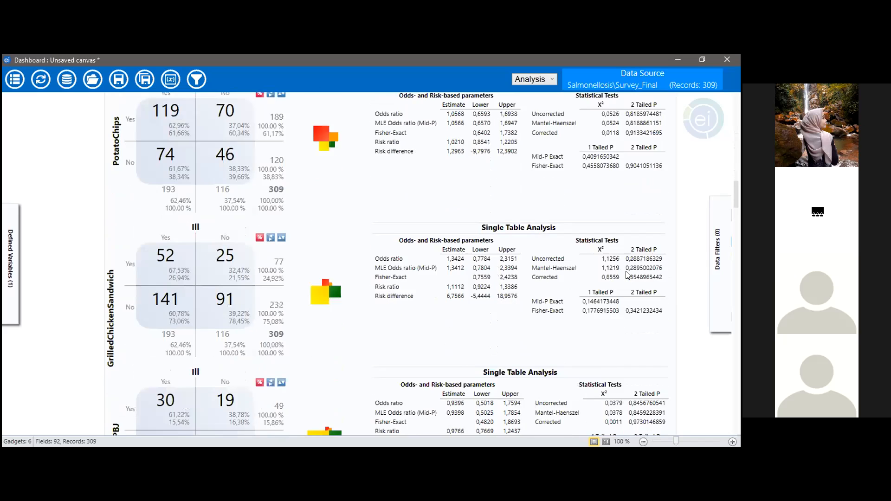
scroll(628, 275, down, 3)
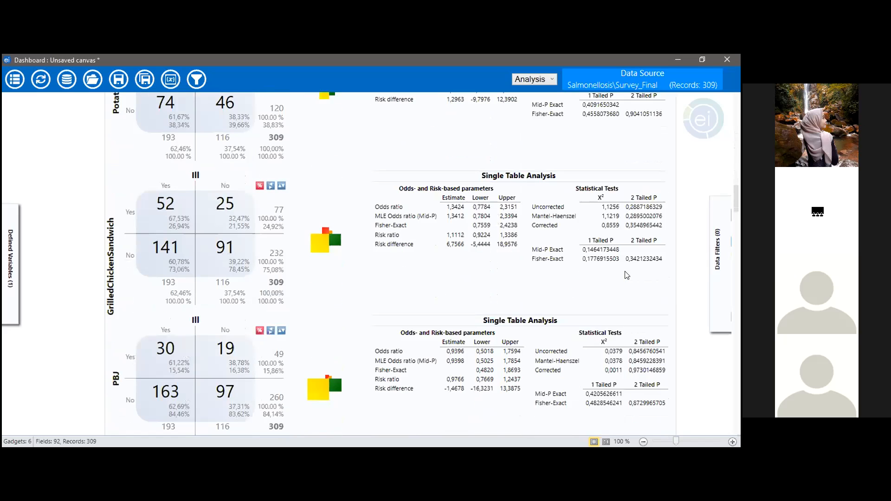
scroll(627, 274, down, 3)
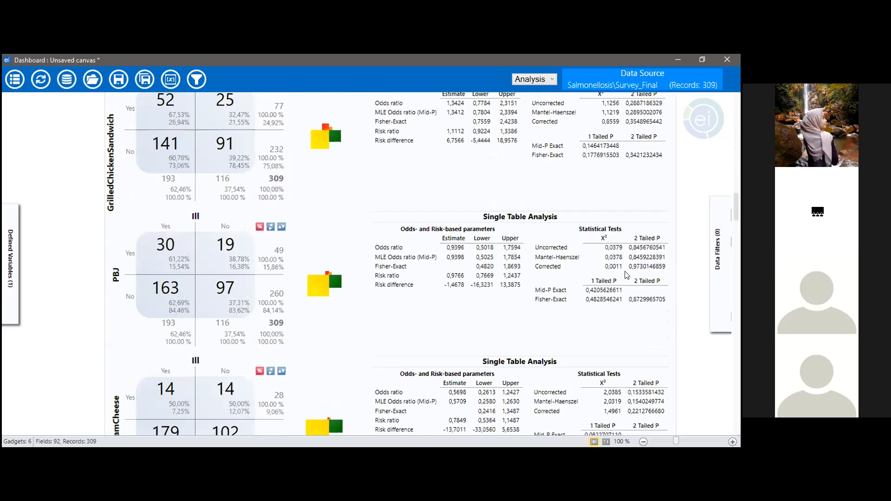
scroll(627, 275, down, 4)
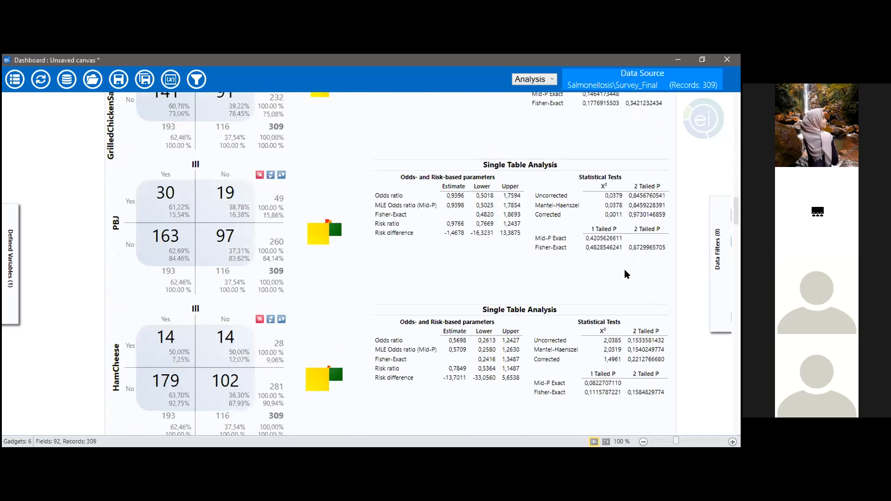
scroll(625, 270, down, 1)
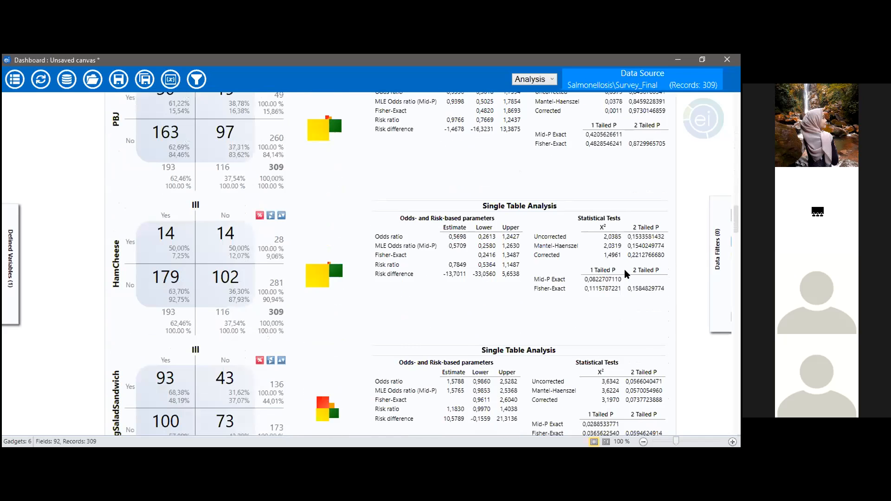
scroll(625, 274, down, 1)
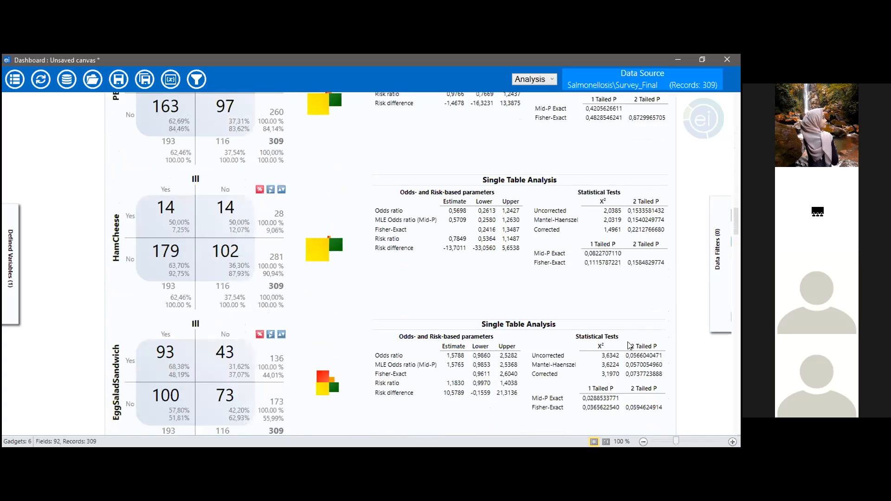
scroll(630, 397, down, 2)
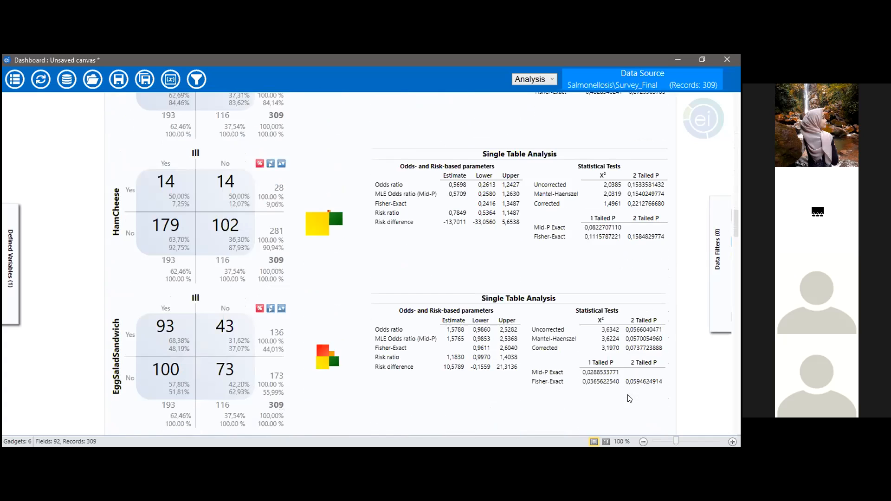
Check the statistical test P values for the GrilledCheese, ChefSalad, GardenSalad and CaesarSalad exposures
scroll(629, 398, down, 3)
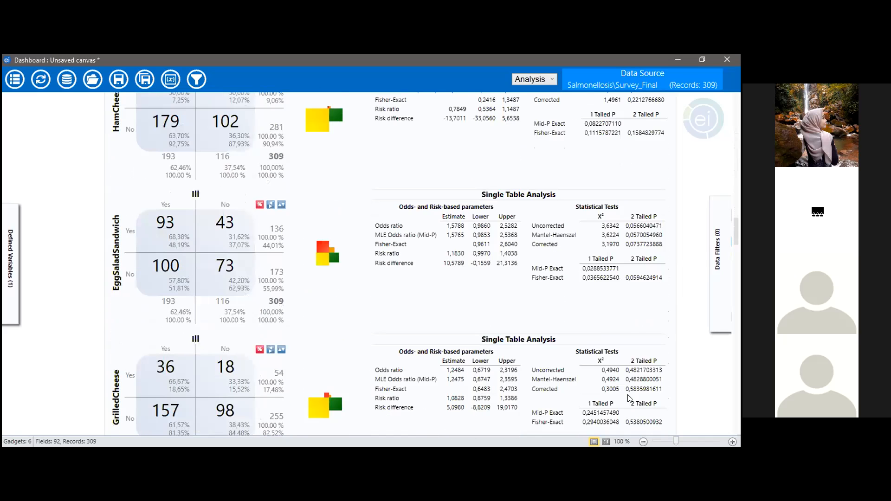
scroll(629, 398, down, 5)
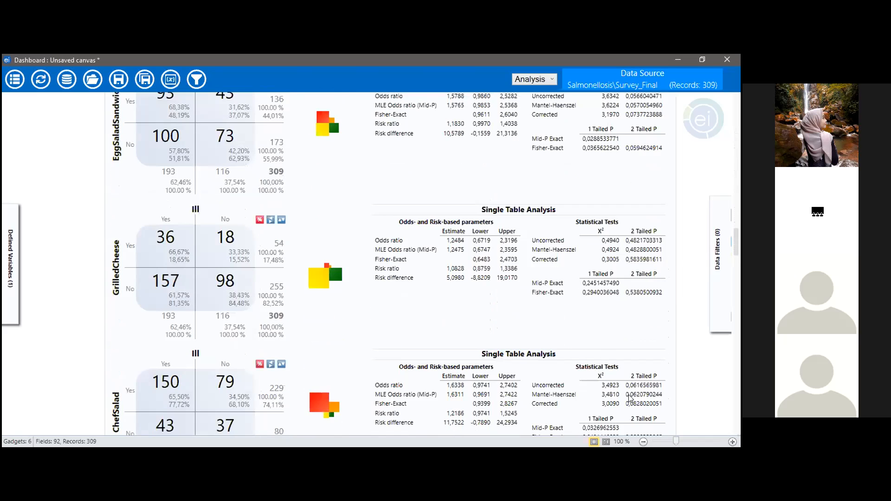
scroll(629, 398, down, 1)
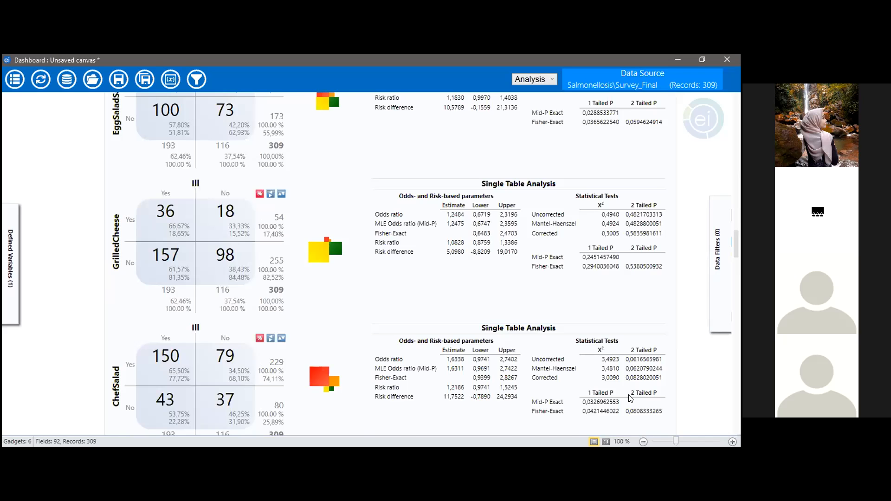
scroll(631, 398, up, 2)
scroll(630, 399, down, 2)
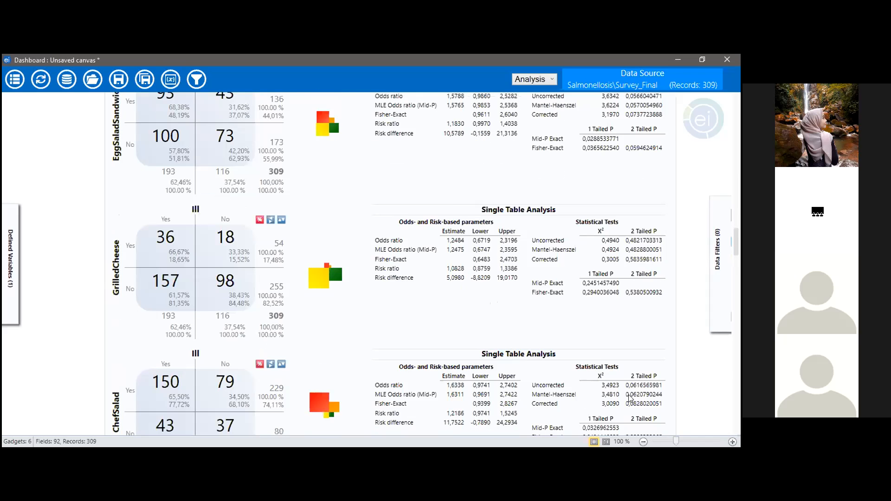
scroll(630, 399, down, 1)
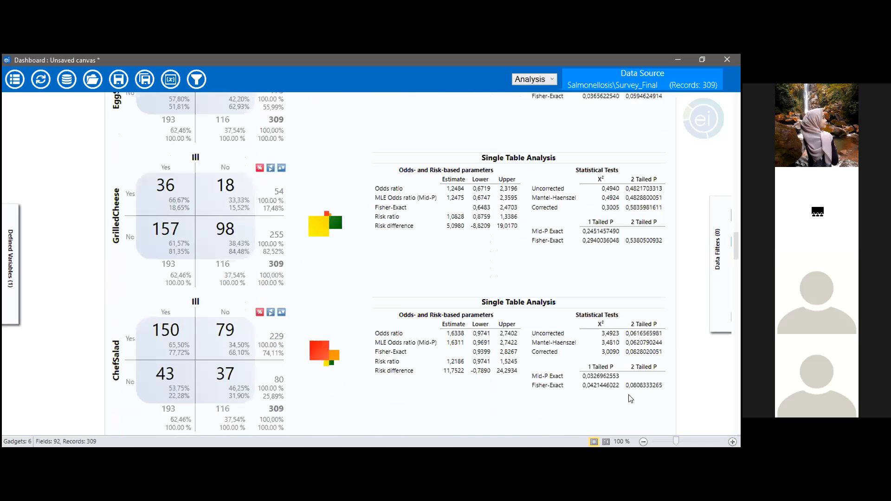
scroll(631, 398, down, 5)
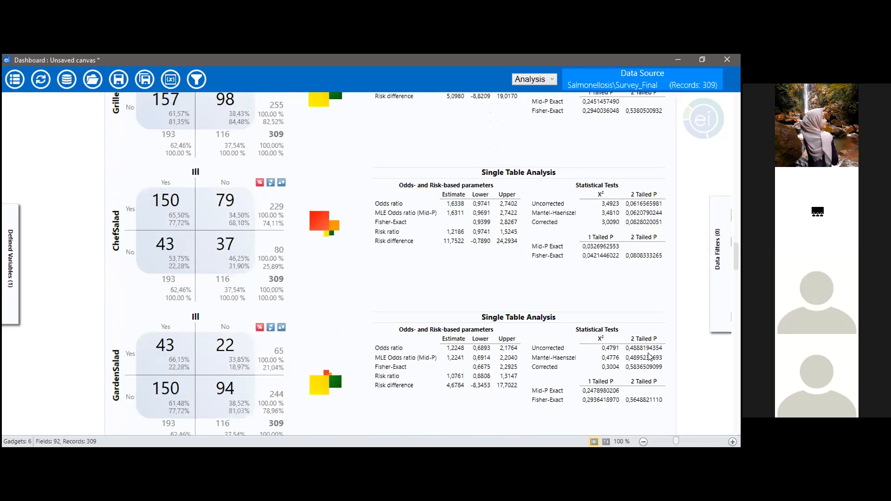
scroll(650, 356, down, 4)
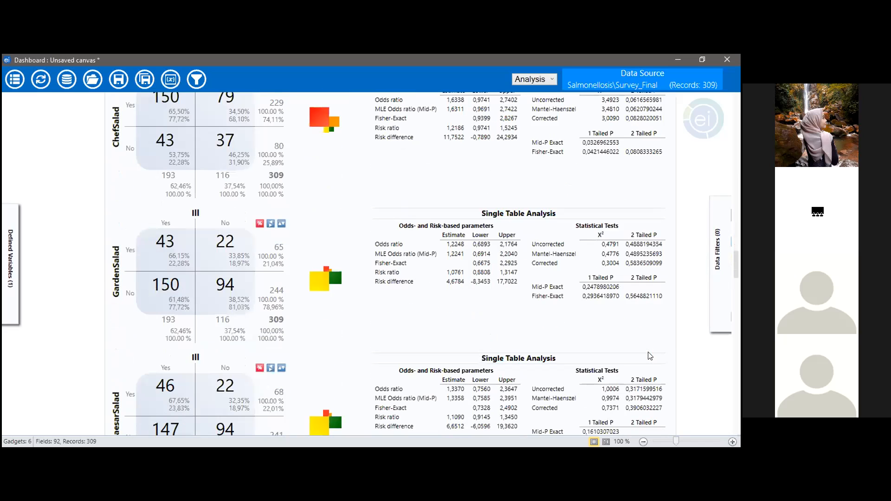
scroll(539, 279, down, 1)
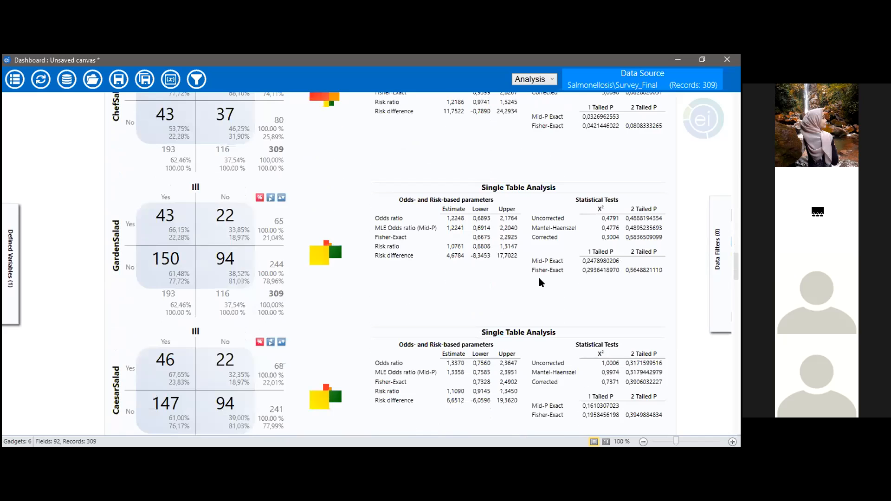
scroll(540, 282, down, 2)
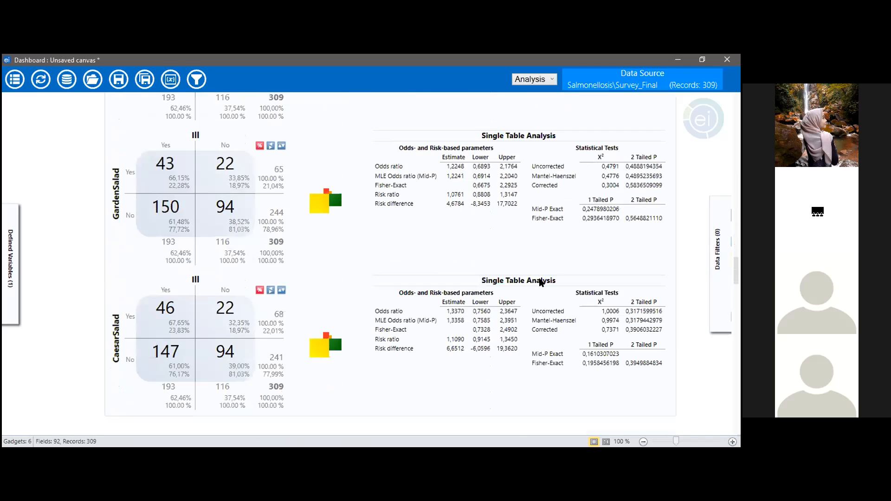
scroll(541, 282, down, 3)
Go back over the odds- and risk-based parameters and P values of the salad and GrilledCheese exposures
scroll(540, 282, up, 5)
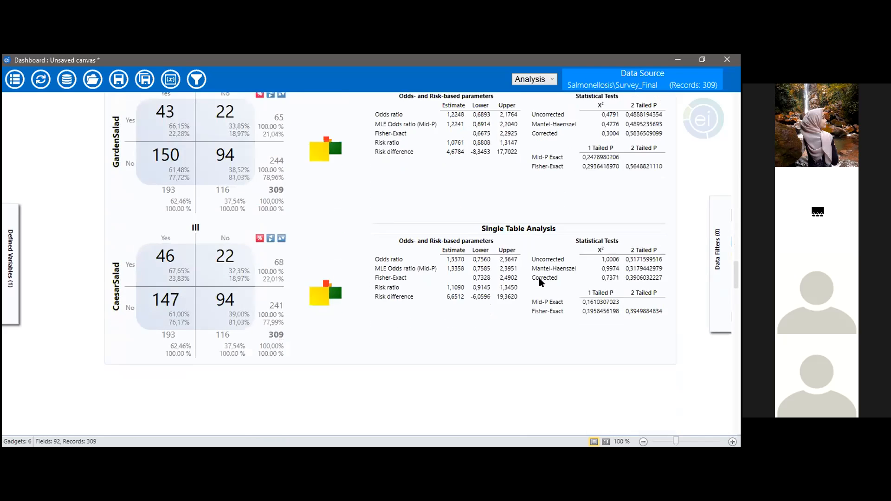
scroll(539, 277, up, 2)
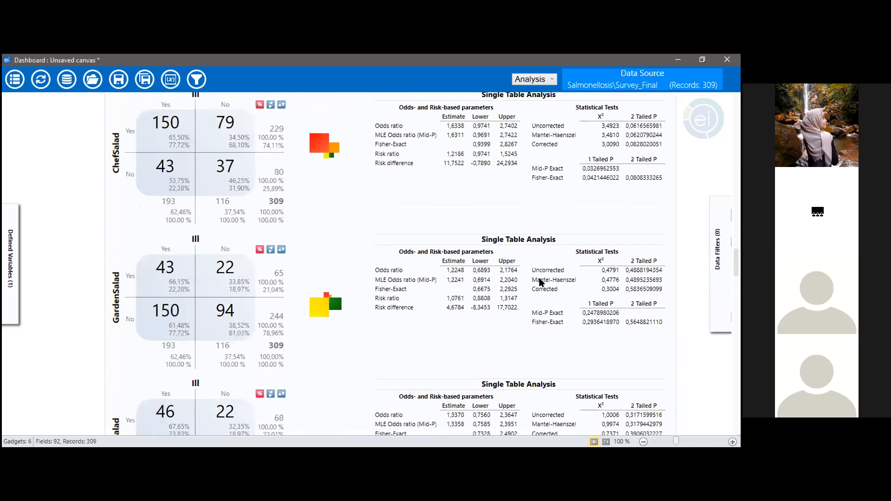
scroll(540, 282, up, 2)
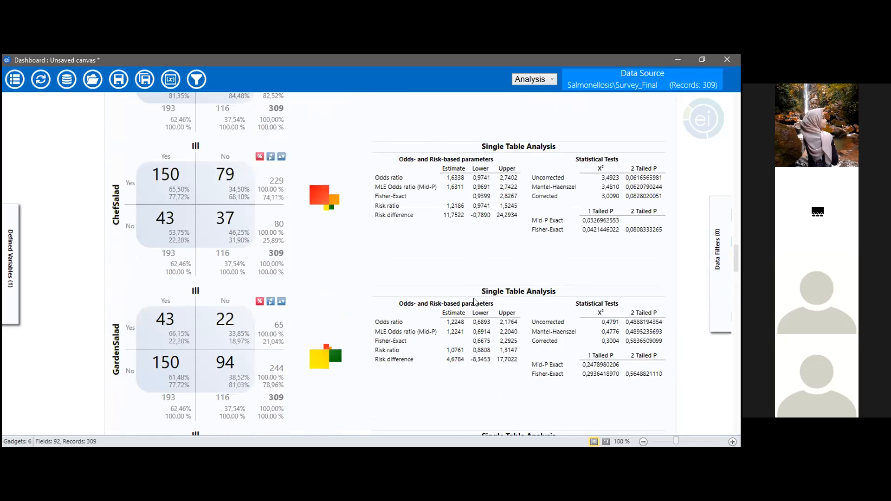
scroll(466, 336, down, 3)
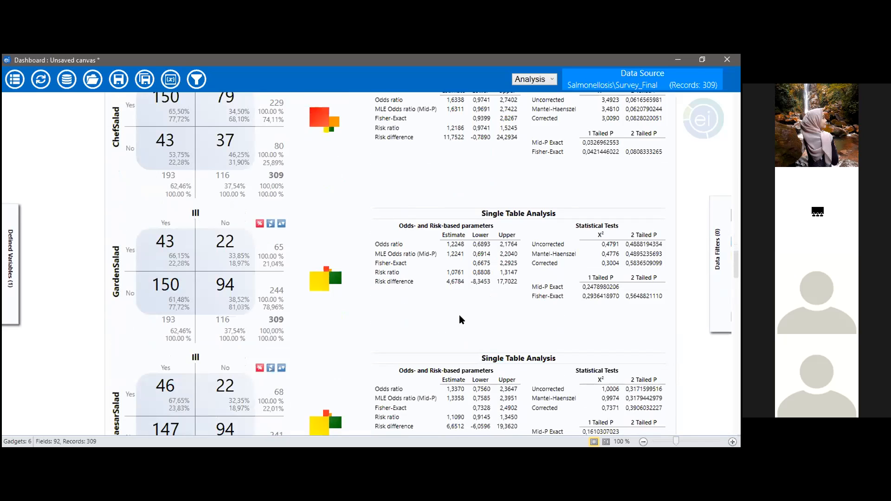
scroll(446, 331, up, 1)
scroll(448, 334, up, 5)
scroll(448, 335, up, 1)
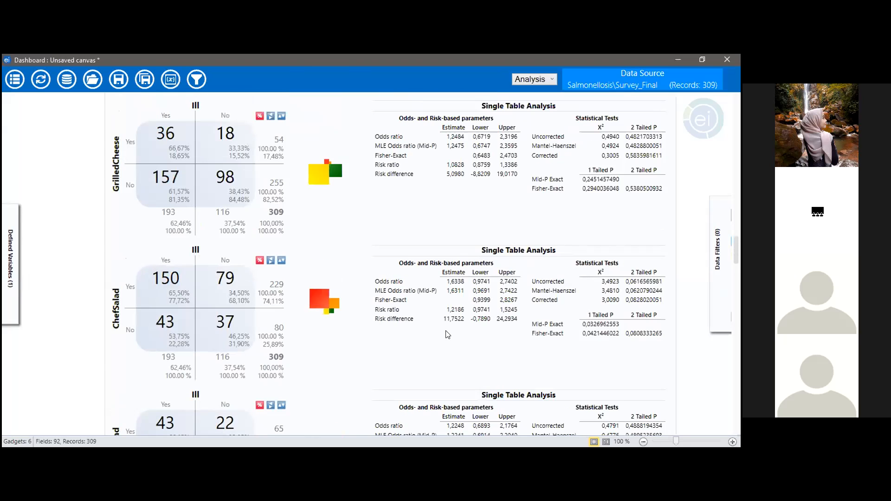
scroll(448, 334, up, 4)
scroll(448, 335, up, 1)
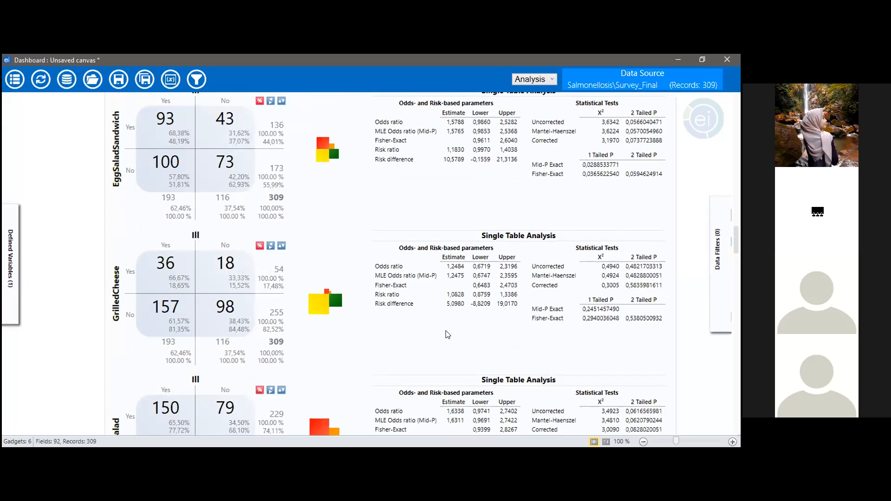
Review the Single Table Analysis results again from EggSaladSandwich back up through HamCheese and PBJ to GrilledChickenSandwich
scroll(448, 334, up, 6)
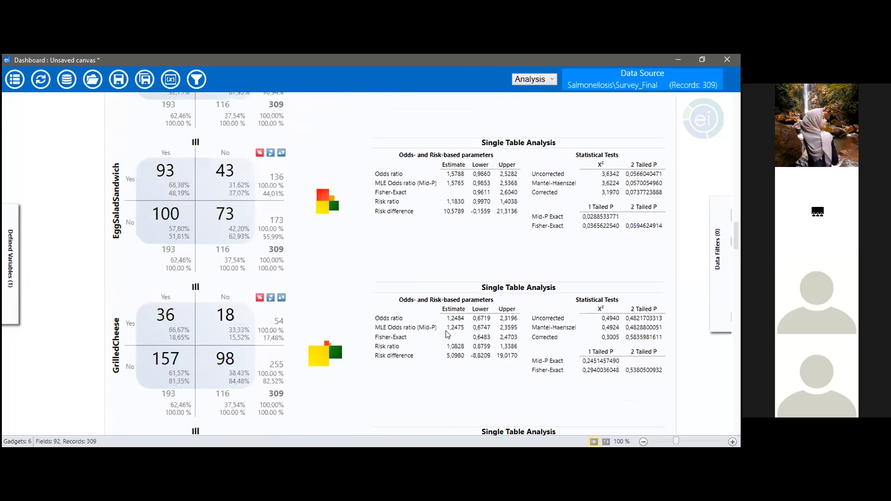
scroll(448, 335, up, 1)
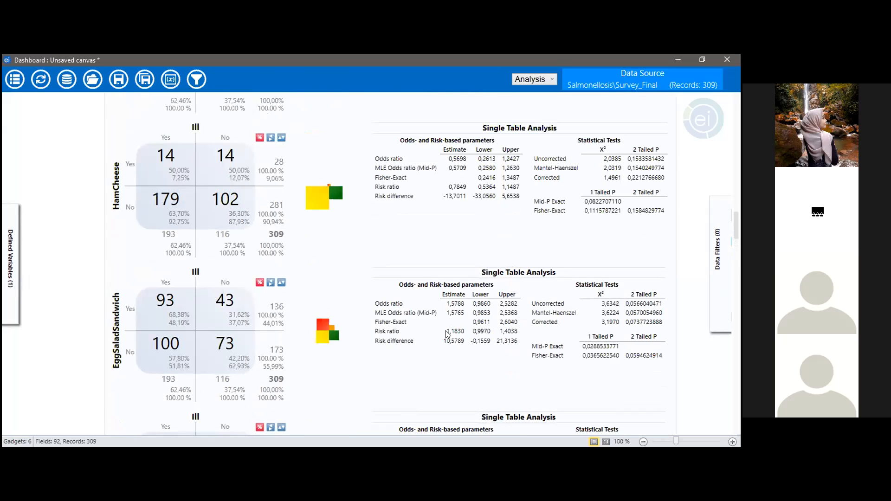
scroll(447, 333, up, 1)
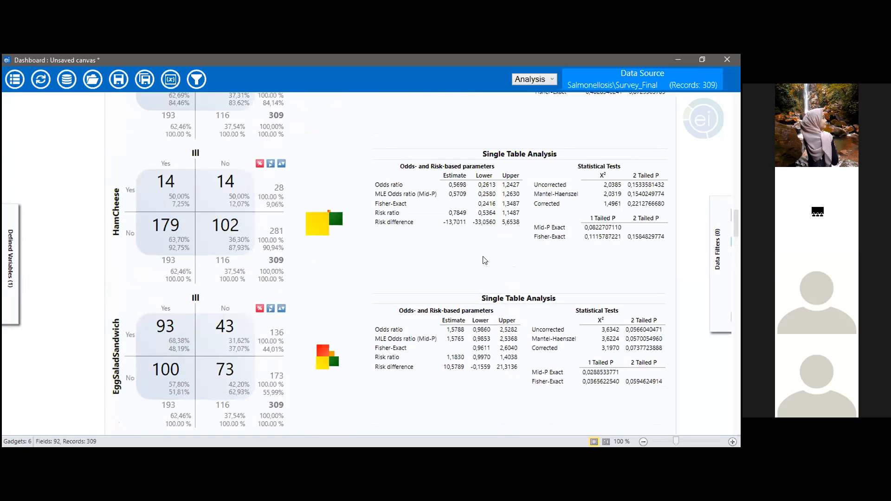
scroll(485, 260, up, 4)
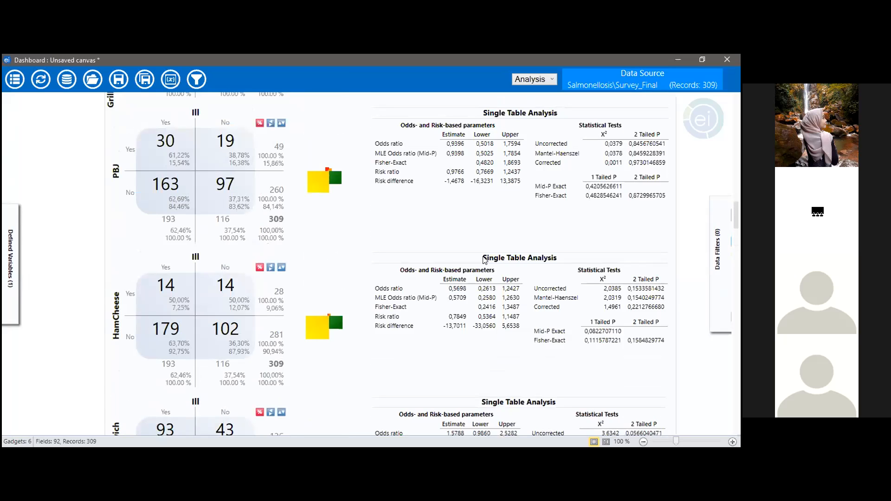
scroll(485, 260, up, 5)
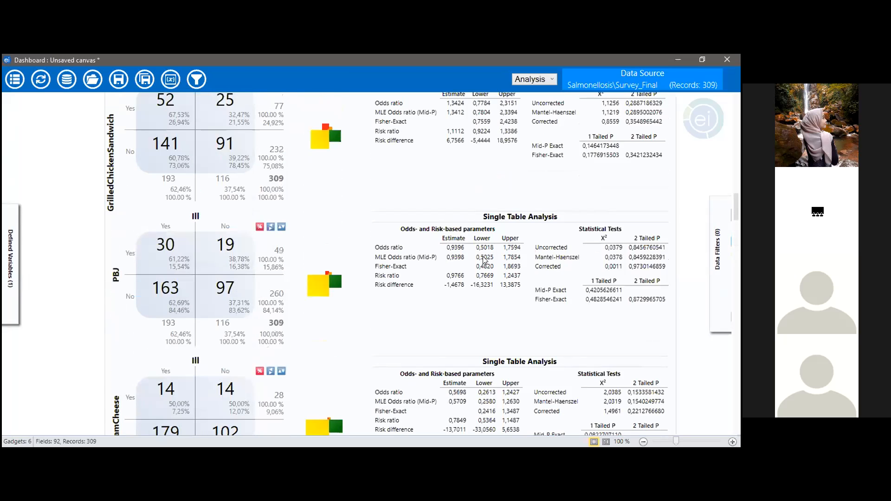
scroll(484, 260, up, 1)
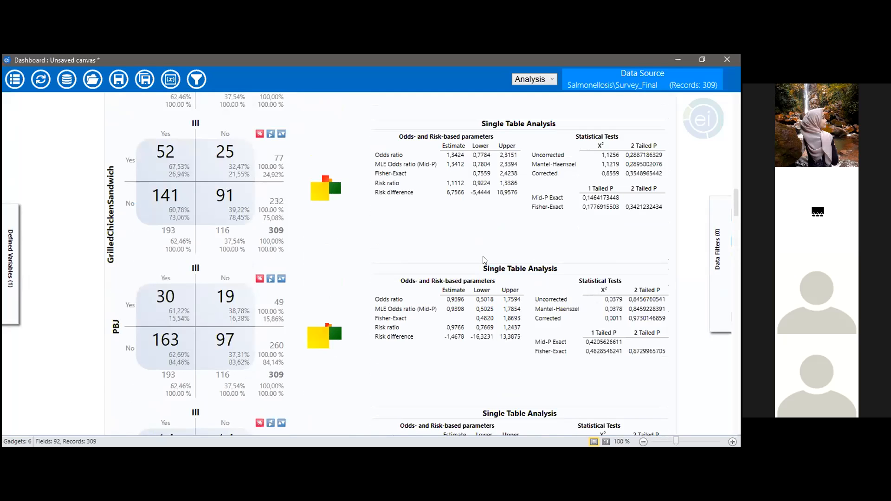
scroll(485, 260, up, 1)
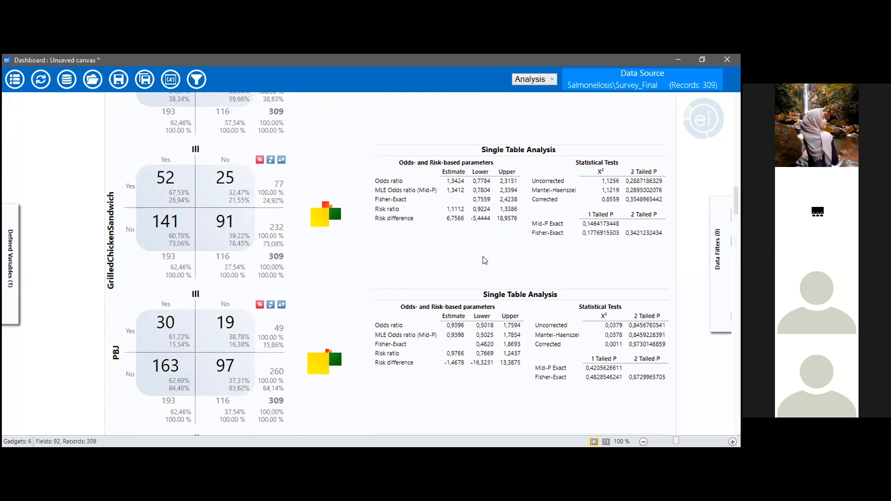
Examine the 2x2 tables and single table analyses from GrilledChickenSandwich back to PeanutButterCookies
scroll(485, 260, up, 4)
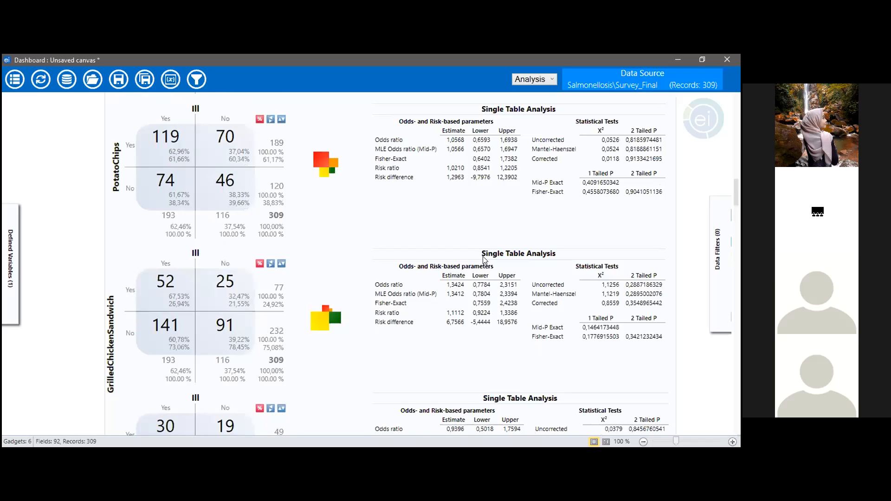
scroll(485, 260, up, 1)
scroll(485, 260, up, 1)
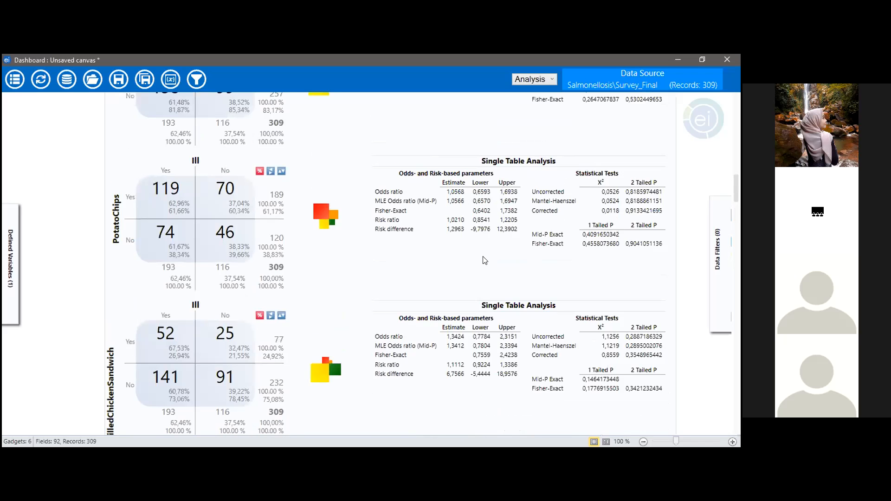
scroll(485, 260, up, 3)
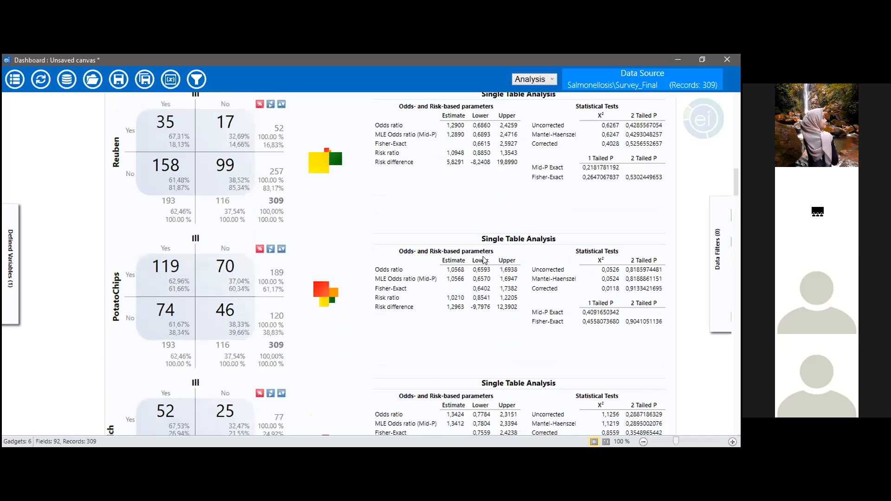
scroll(485, 260, up, 1)
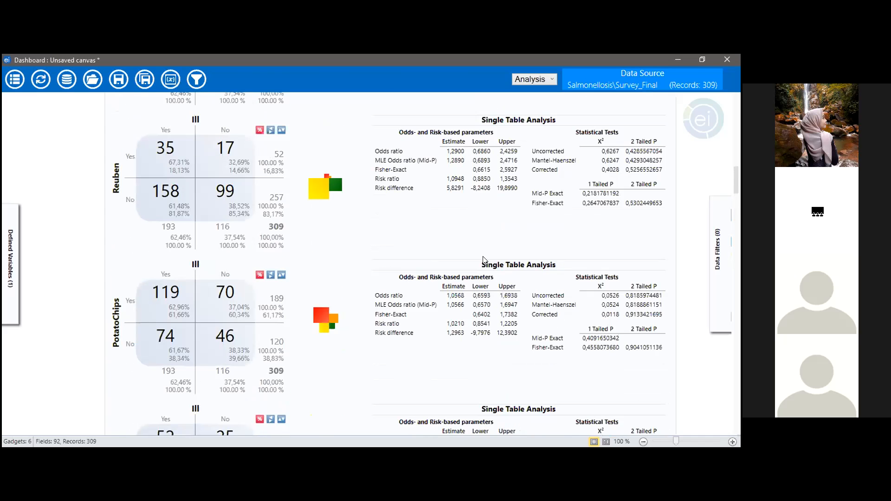
scroll(485, 260, up, 5)
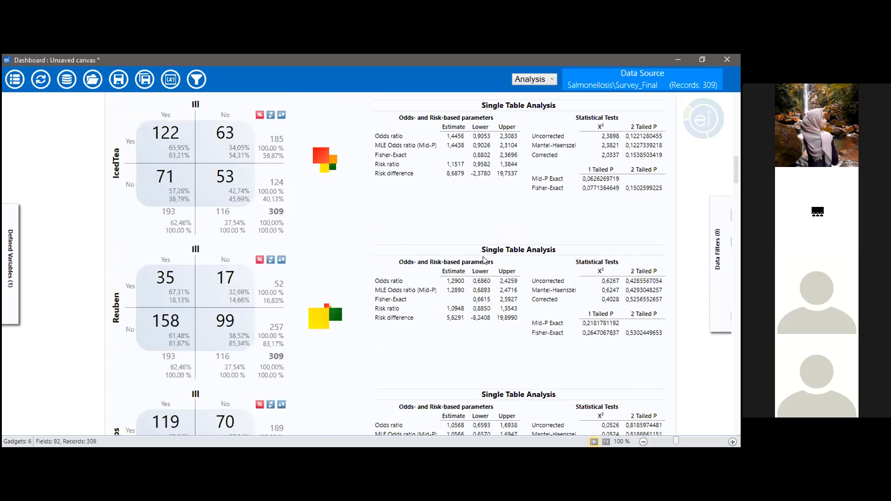
scroll(485, 260, up, 3)
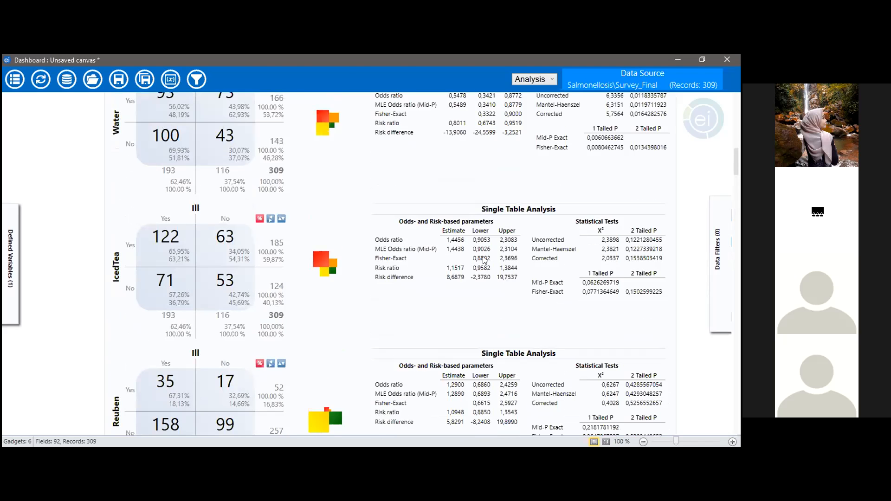
scroll(484, 261, up, 1)
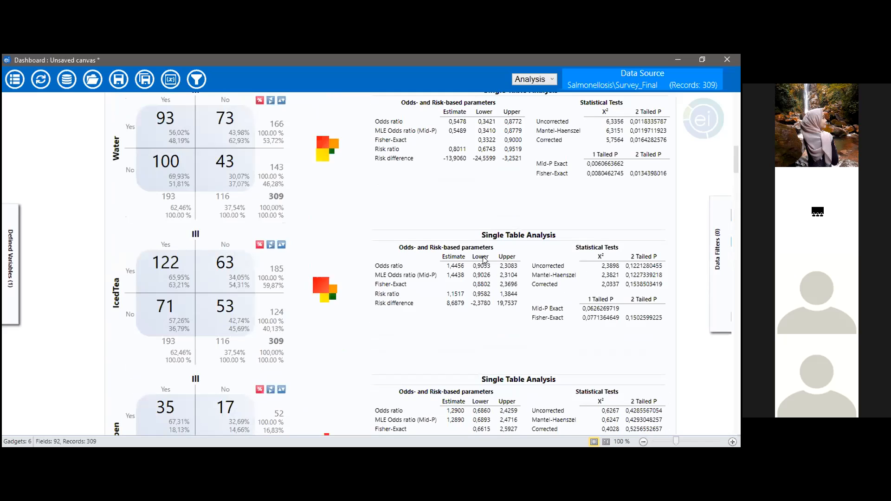
scroll(484, 261, up, 2)
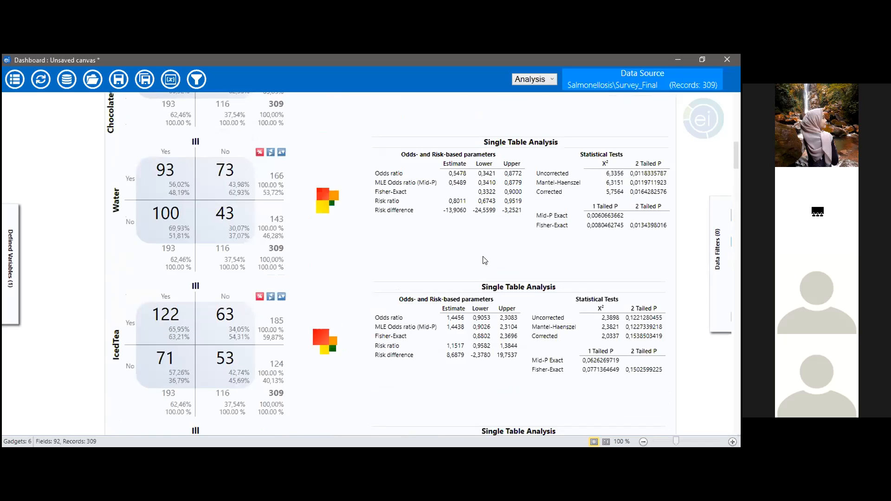
scroll(484, 261, up, 4)
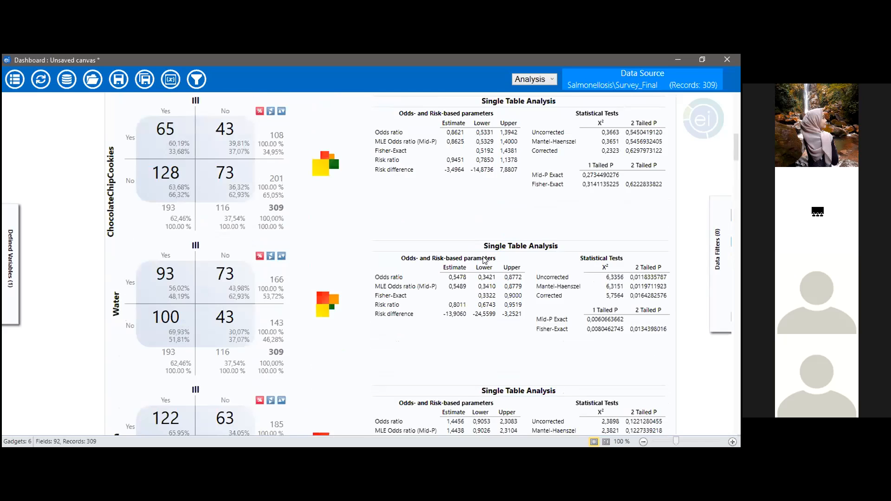
scroll(485, 260, up, 2)
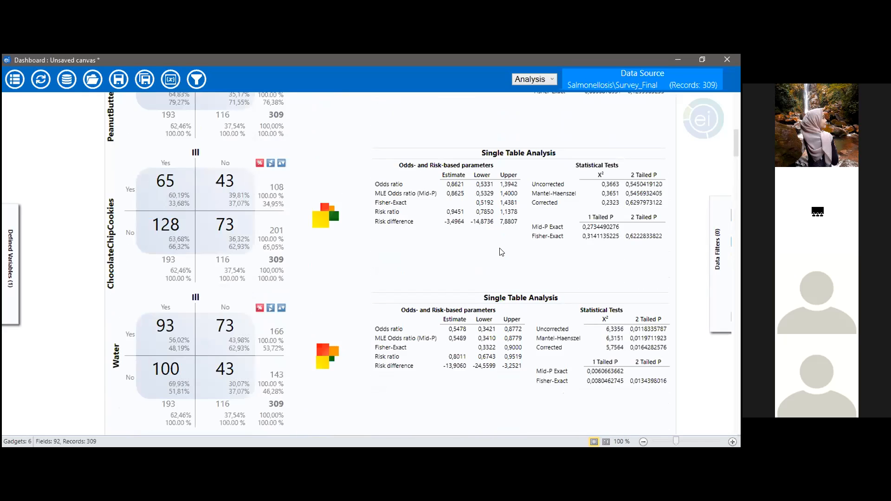
scroll(501, 252, up, 4)
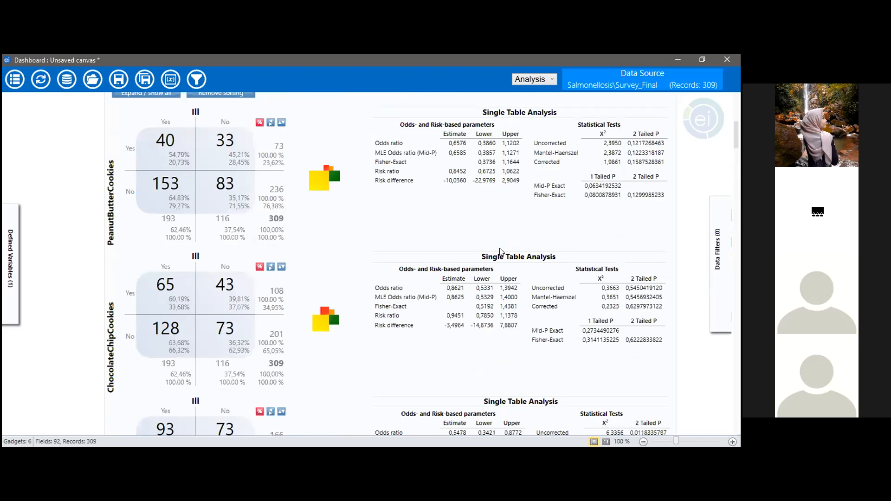
scroll(500, 252, up, 2)
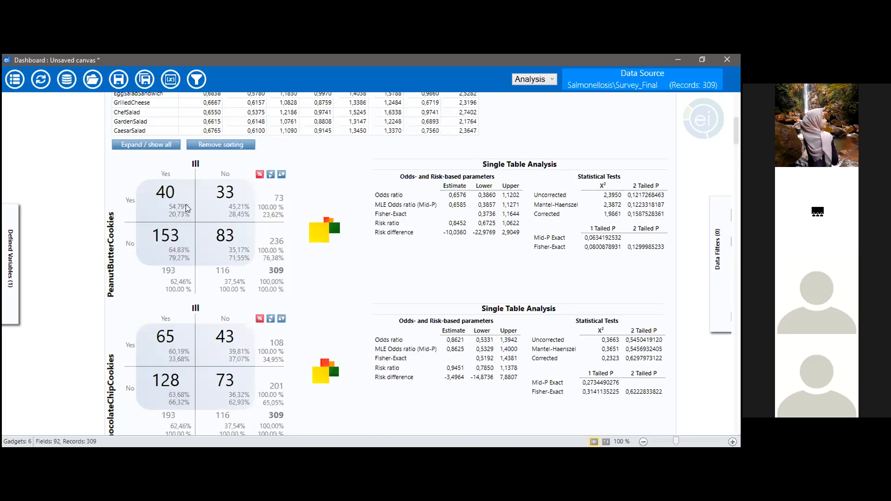
Compare odds ratios, risk ratios and statistical tests for each food exposure from PeanutButterCookies through ChefSalad
scroll(351, 233, down, 2)
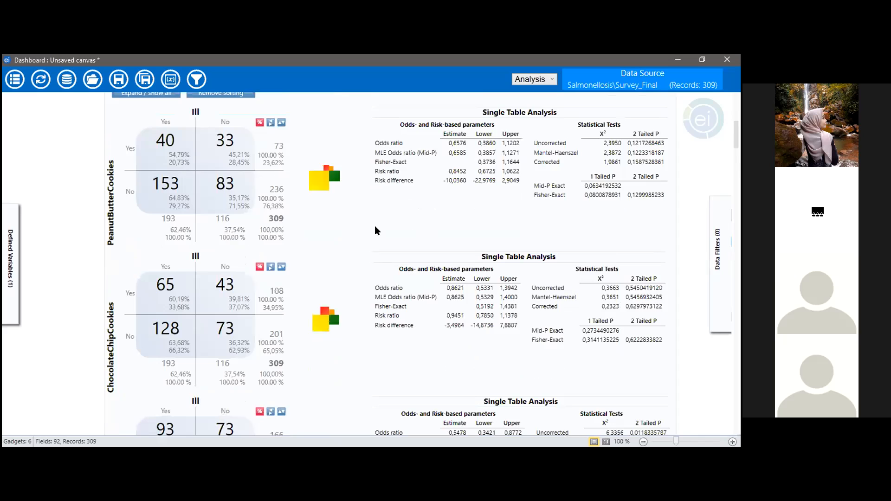
scroll(376, 231, down, 7)
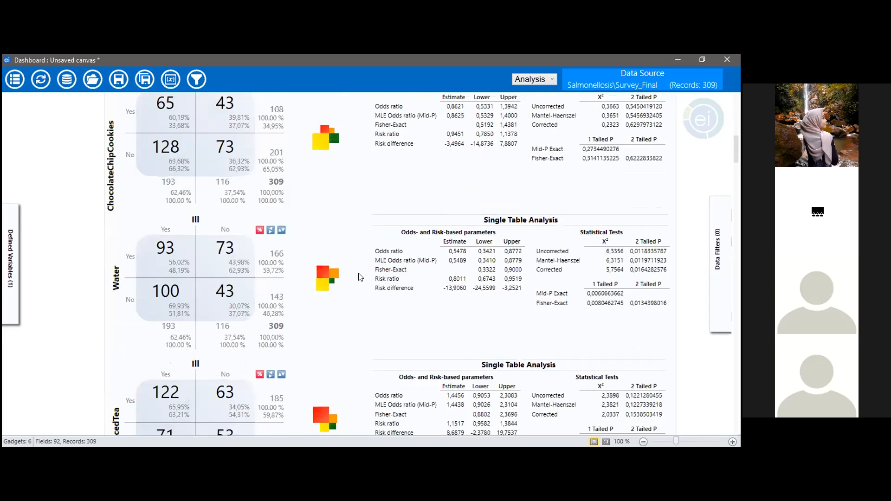
scroll(359, 278, down, 3)
scroll(360, 278, down, 10)
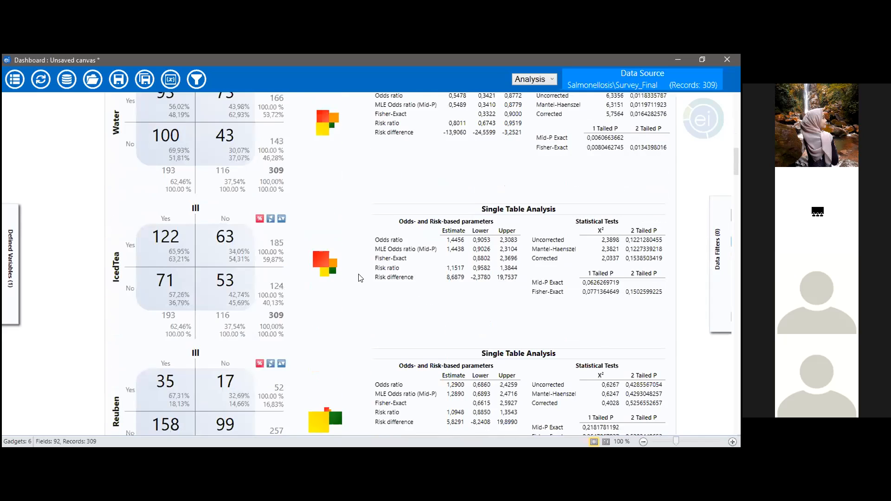
scroll(361, 278, down, 10)
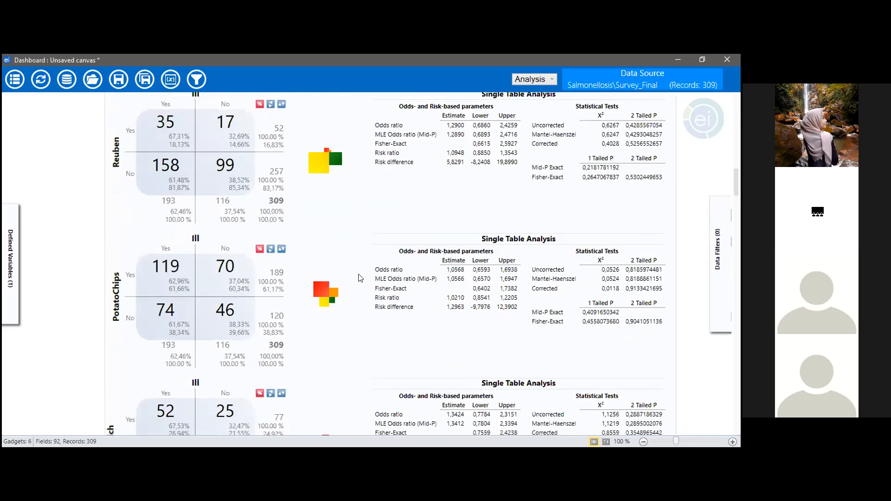
scroll(360, 278, down, 7)
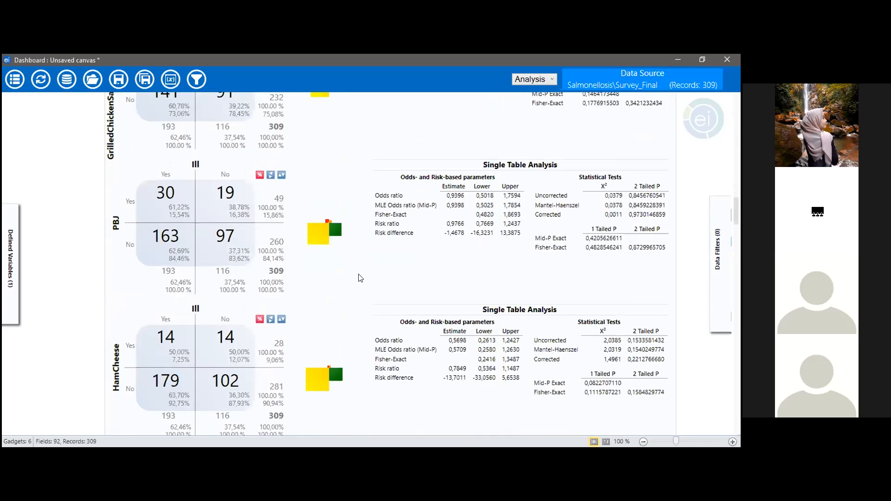
scroll(360, 278, down, 2)
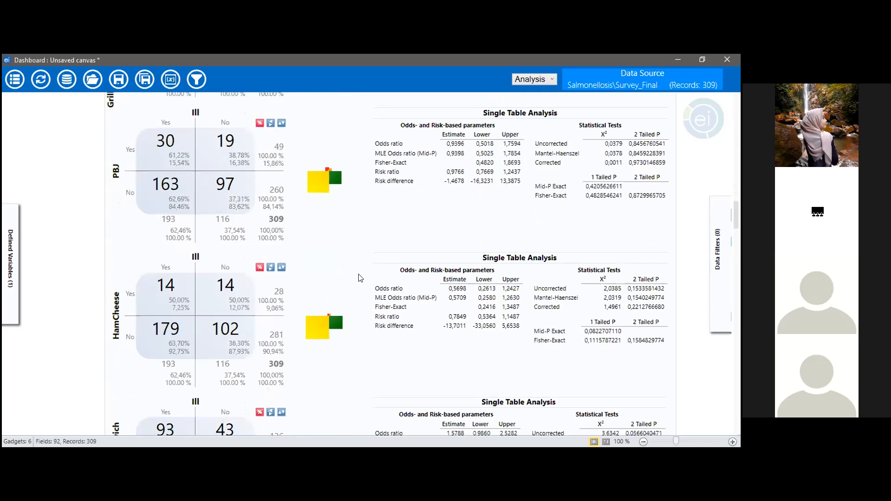
scroll(361, 278, down, 3)
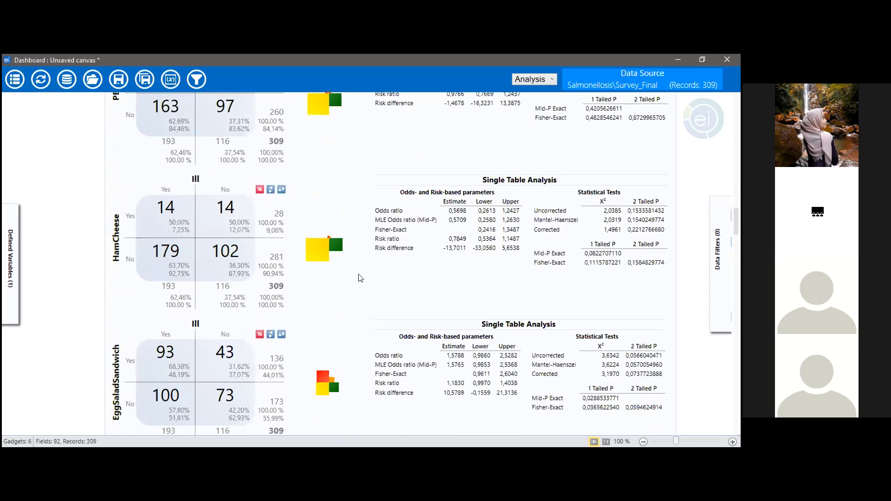
scroll(360, 277, down, 6)
scroll(360, 277, down, 3)
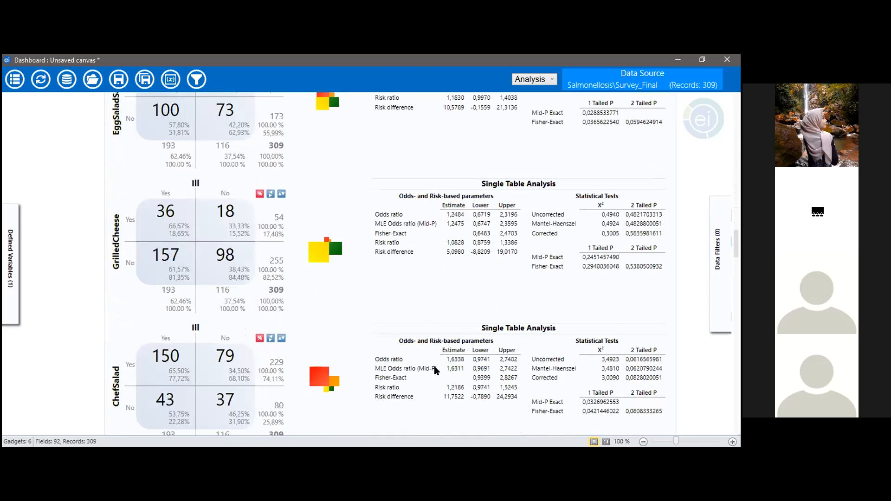
scroll(436, 370, down, 2)
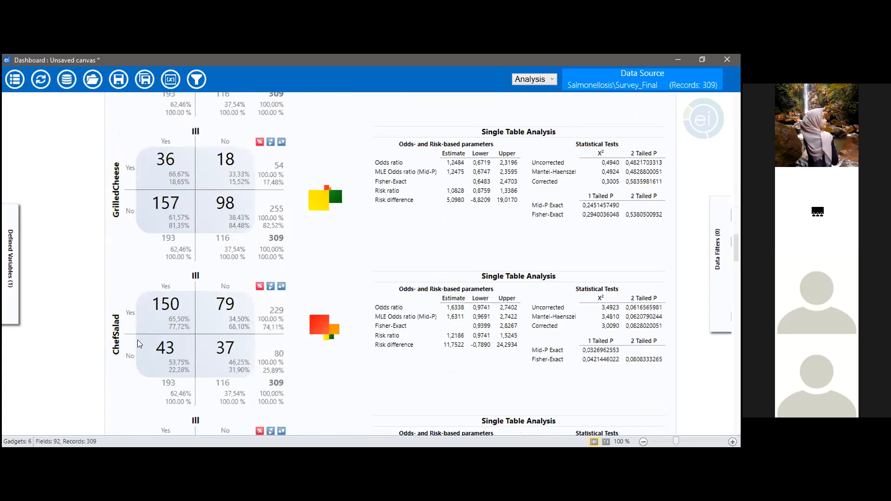
scroll(137, 341, down, 2)
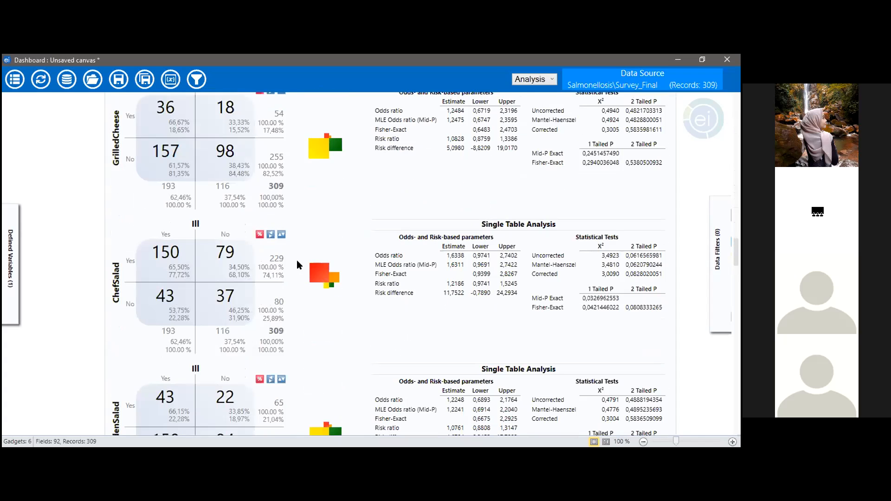
Sort the exposure summary table of the crosstabulation by risk ratio in descending order
scroll(325, 255, up, 5)
scroll(330, 248, up, 9)
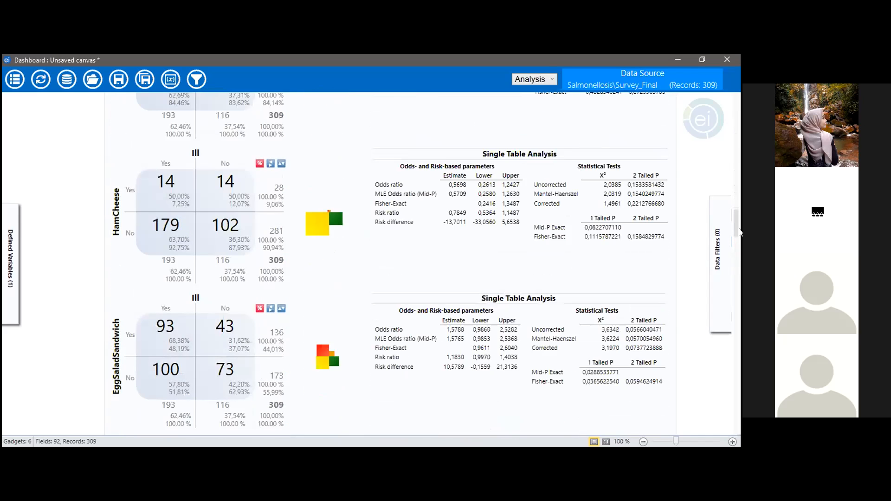
drag(737, 224, 738, 147)
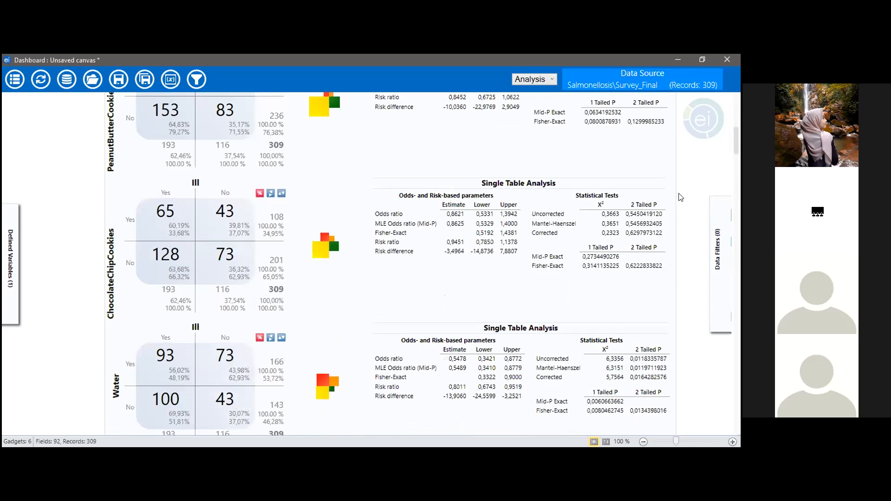
scroll(413, 212, down, 1)
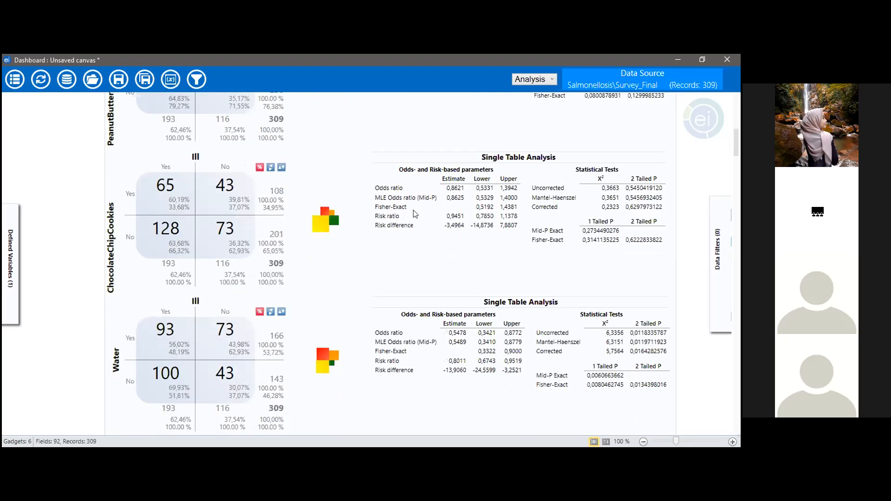
scroll(122, 157, up, 7)
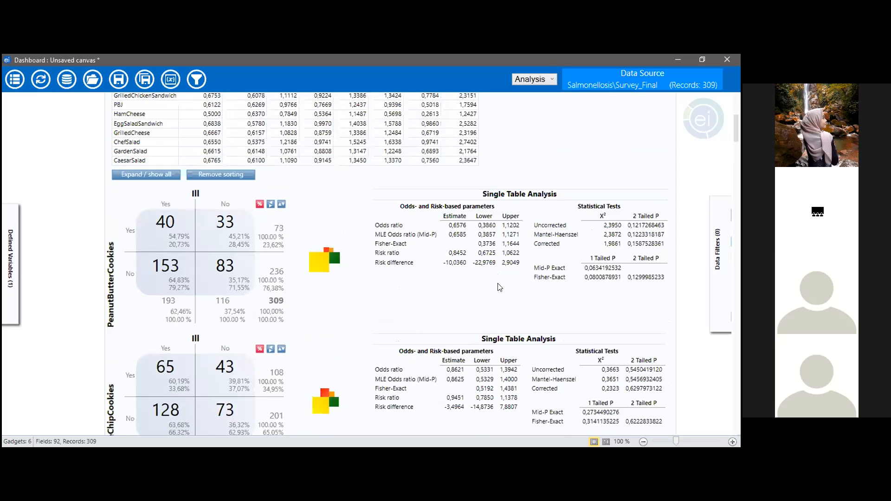
scroll(123, 149, up, 4)
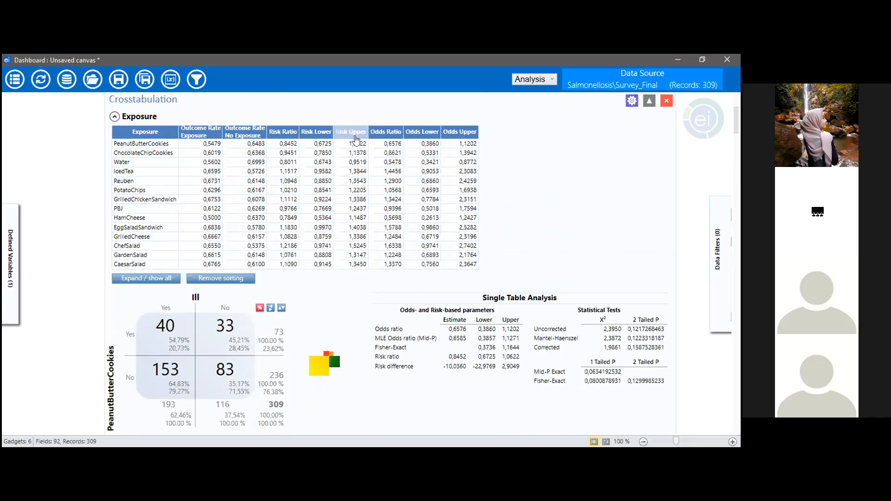
click(282, 132)
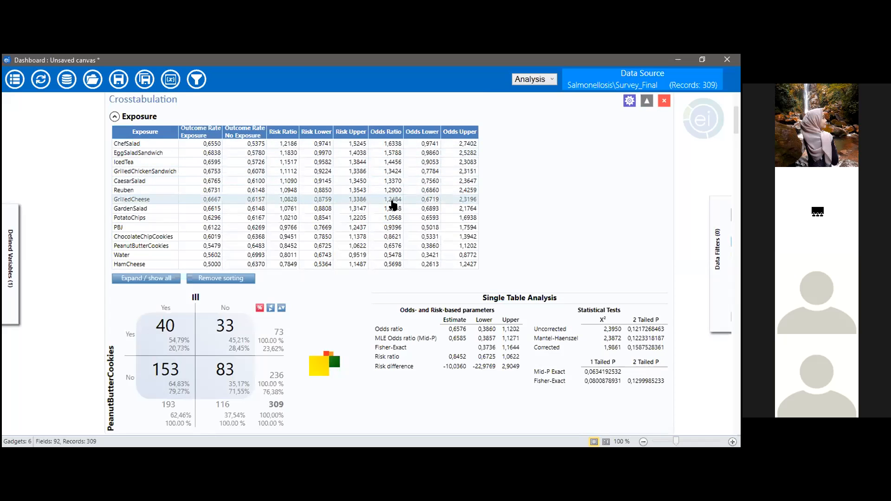
scroll(393, 214, down, 1)
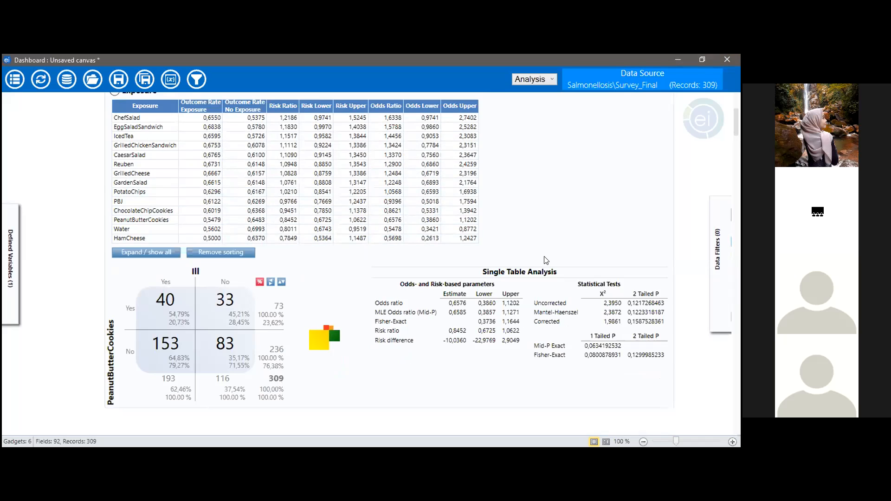
scroll(547, 260, up, 2)
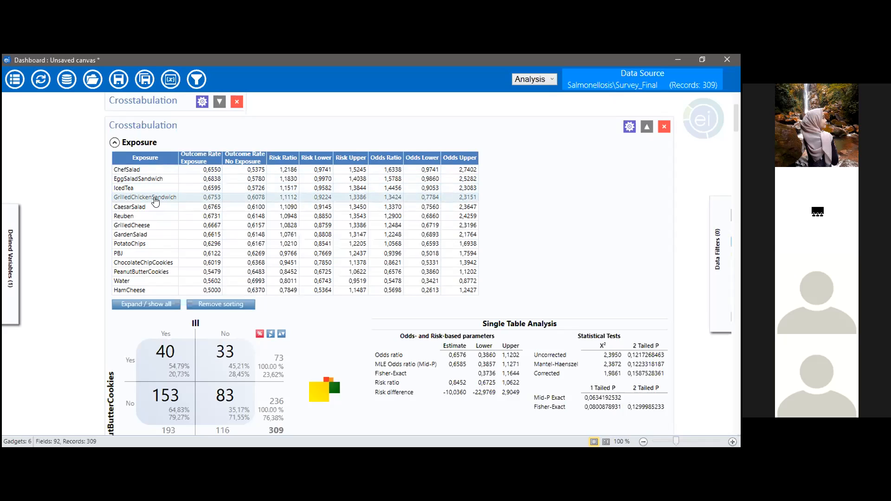
scroll(658, 242, down, 1)
scroll(658, 242, up, 1)
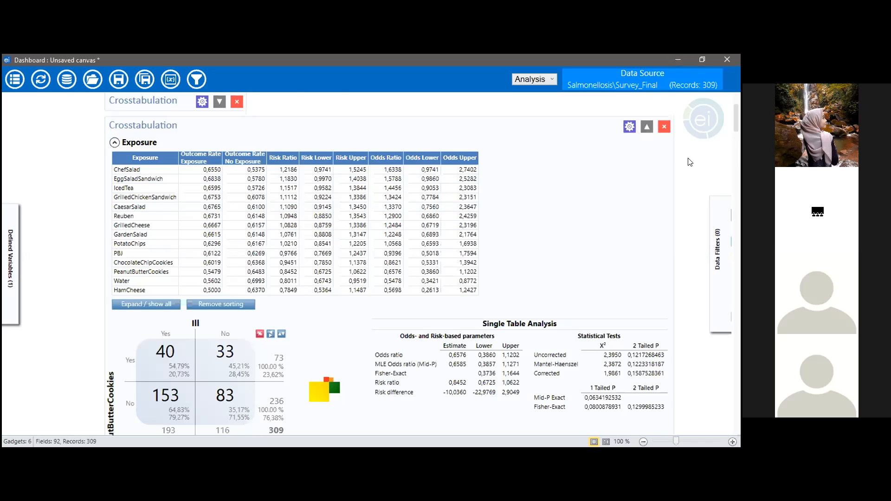
Collapse the sorted exposure crosstabulation and expand it again to show its summary table and PeanutButterCookies analysis
click(647, 126)
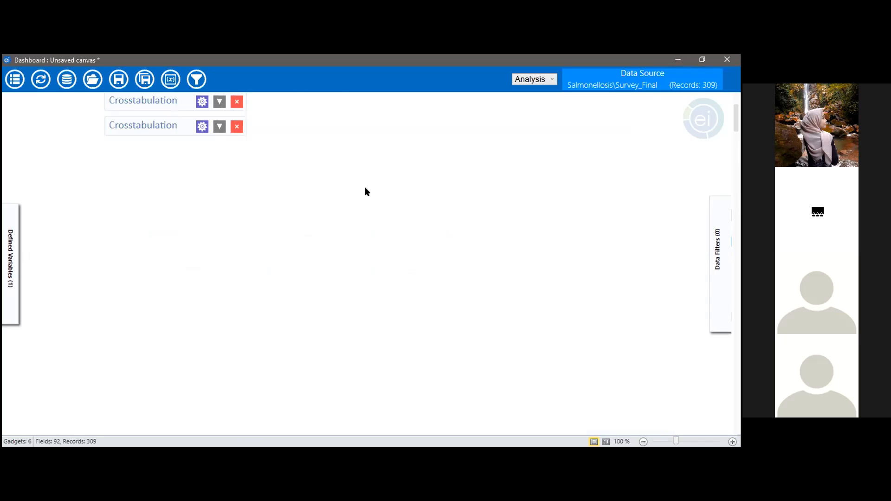
scroll(334, 200, up, 3)
scroll(305, 215, up, 1)
scroll(304, 216, down, 2)
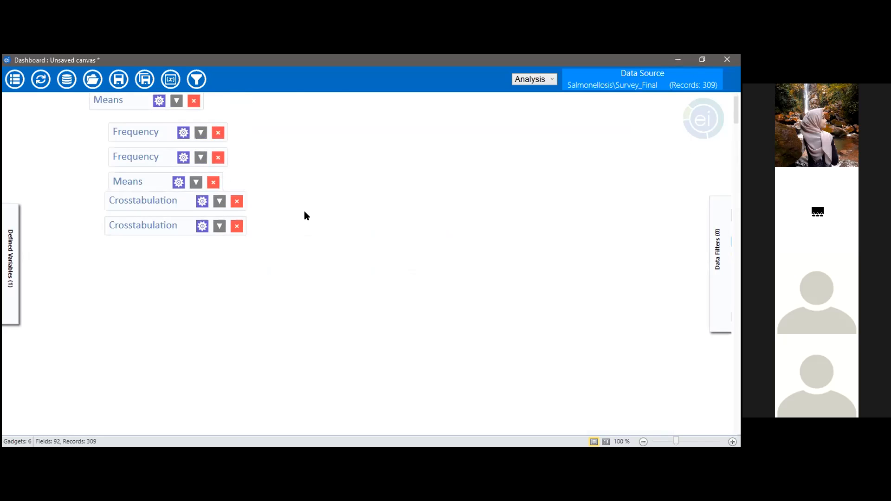
click(219, 227)
scroll(442, 255, down, 2)
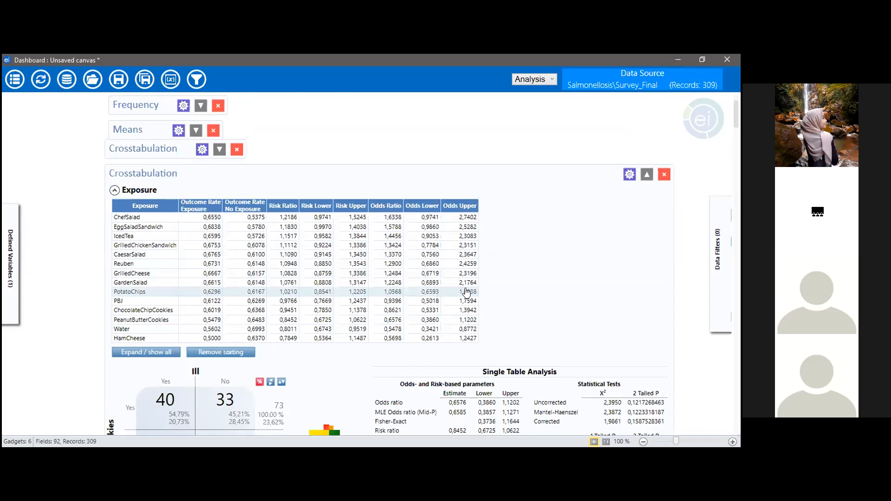
scroll(524, 318, down, 3)
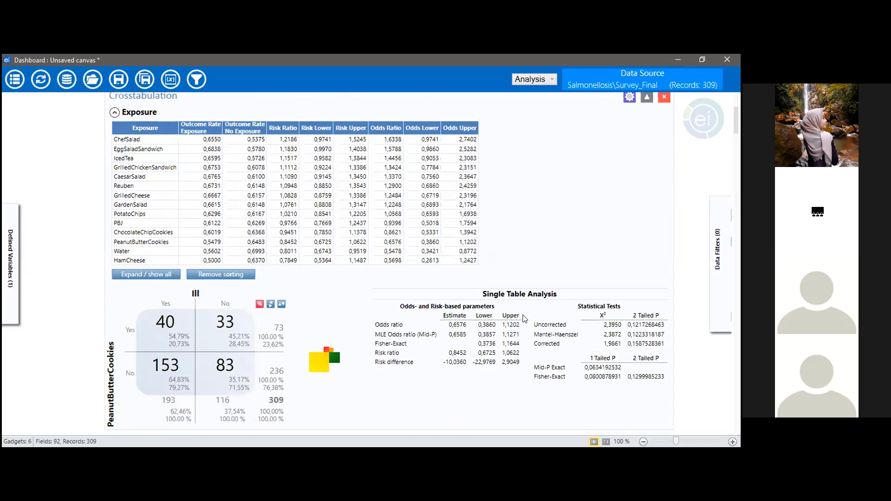
Collapse the sorted exposure crosstabulation and reopen it to recheck its summary table and single table analysis
scroll(524, 319, up, 1)
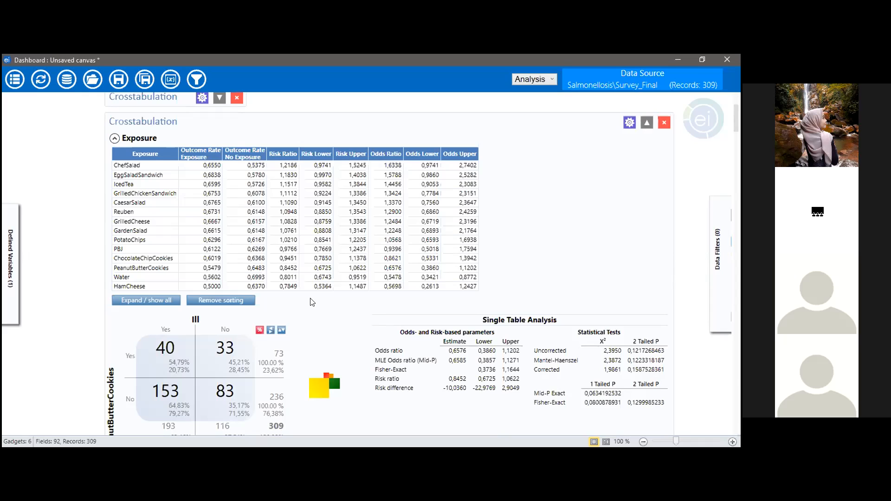
click(647, 123)
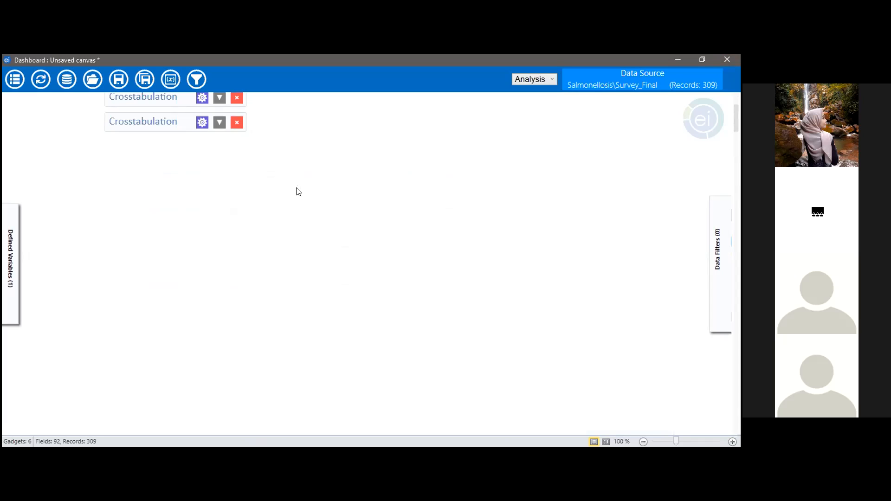
scroll(293, 195, up, 3)
click(218, 200)
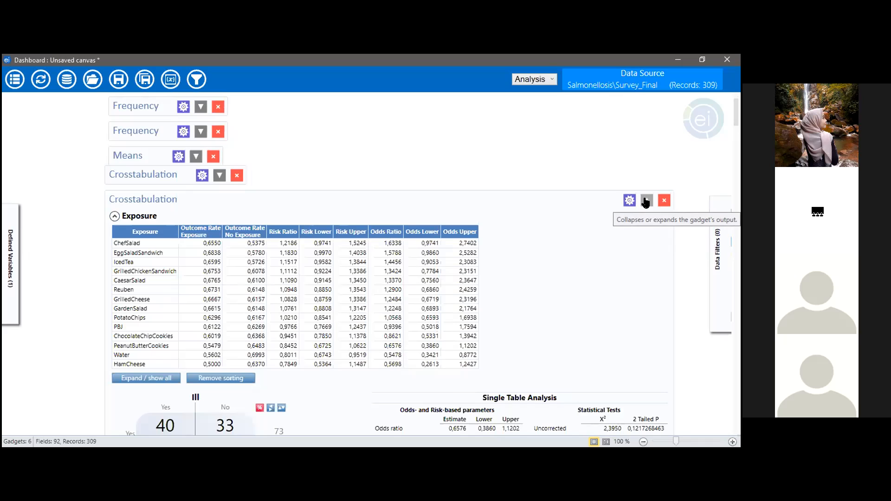
scroll(516, 273, down, 5)
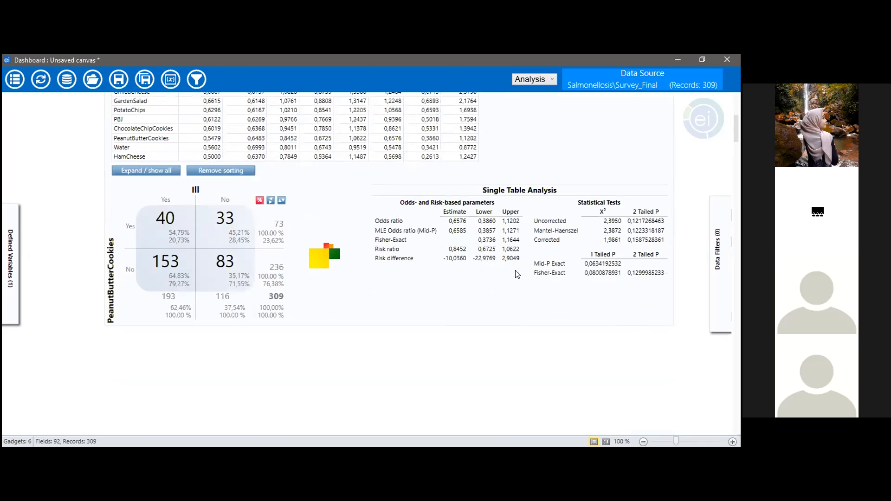
scroll(517, 274, up, 4)
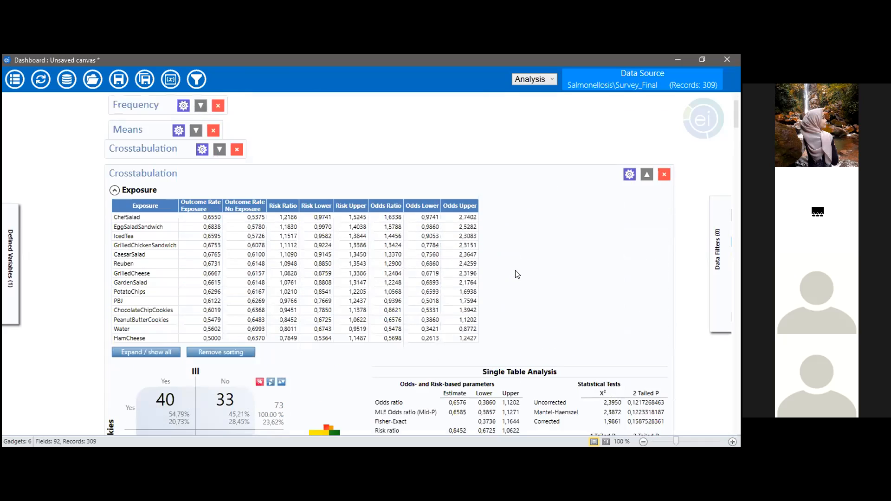
Collapse the output of the sorted exposure crosstabulation on the dashboard canvas
click(647, 175)
scroll(73, 244, up, 1)
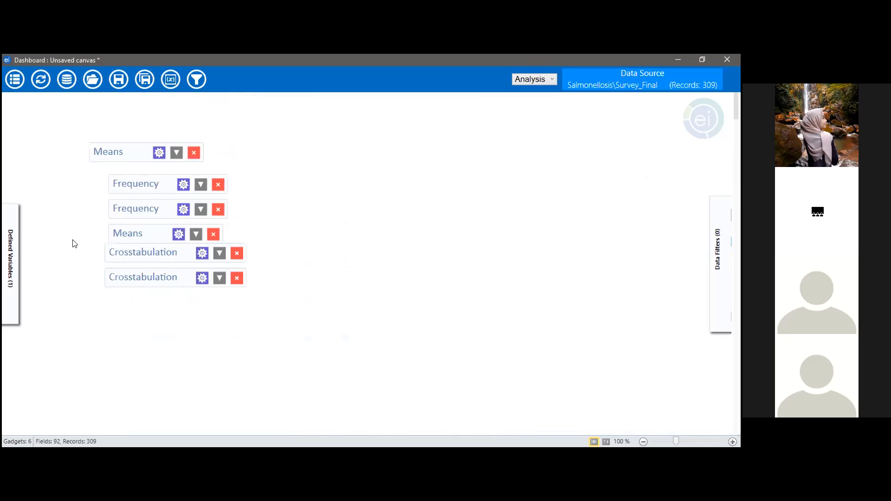
scroll(106, 292, down, 5)
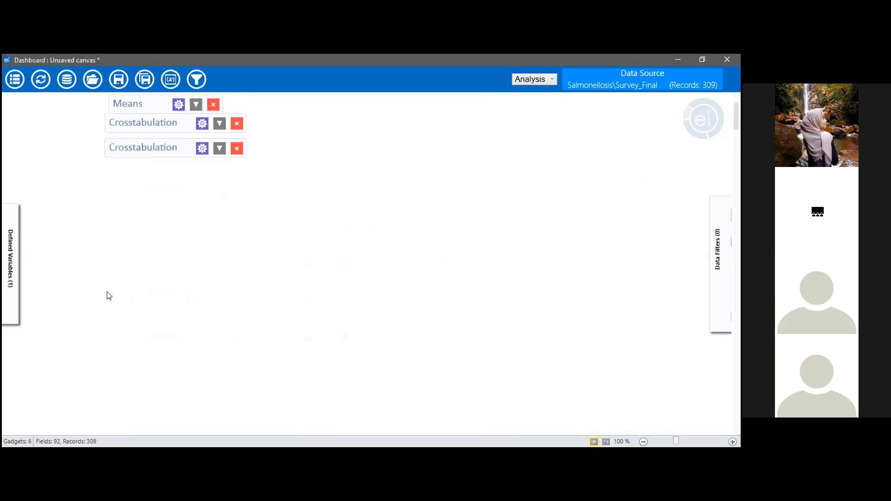
scroll(107, 291, up, 2)
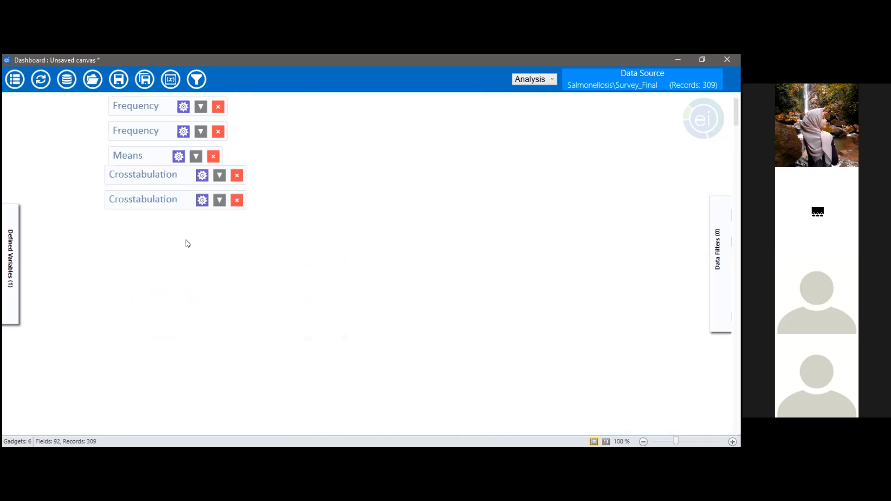
right_click(108, 221)
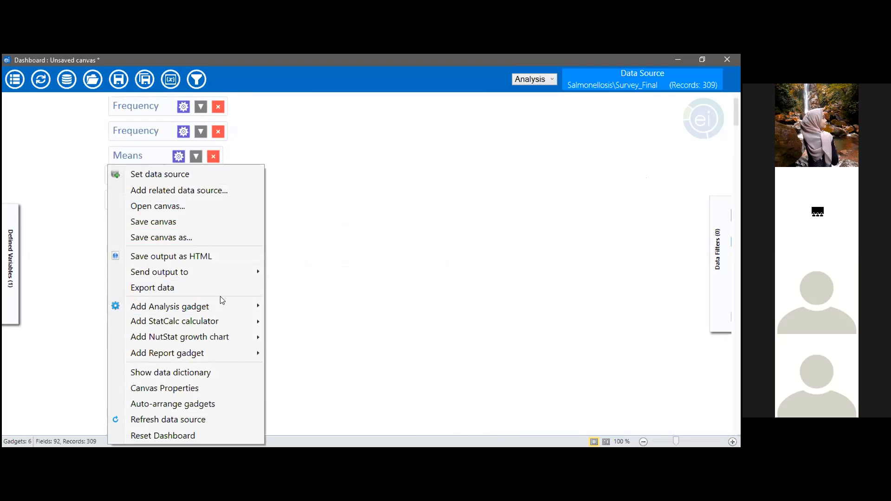
mouse_move(215, 301)
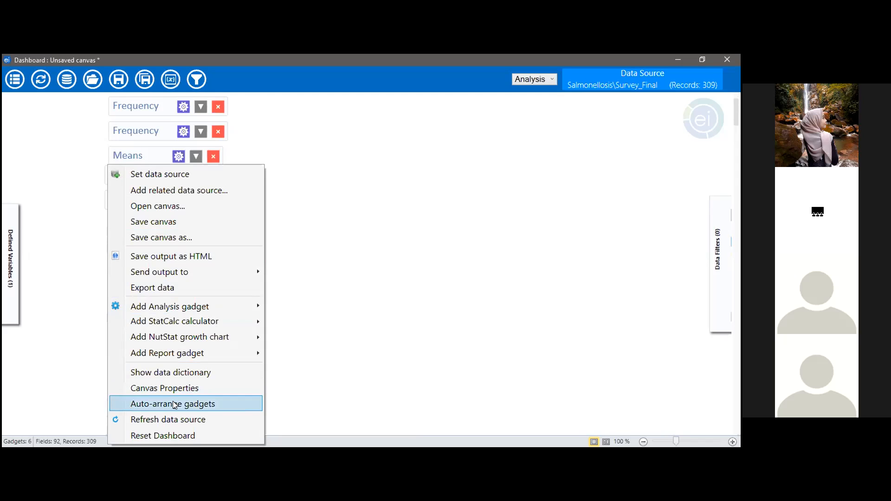
click(51, 258)
Start a new defined variable with simple assignment and name its field numfoodeaten
mouse_move(7, 255)
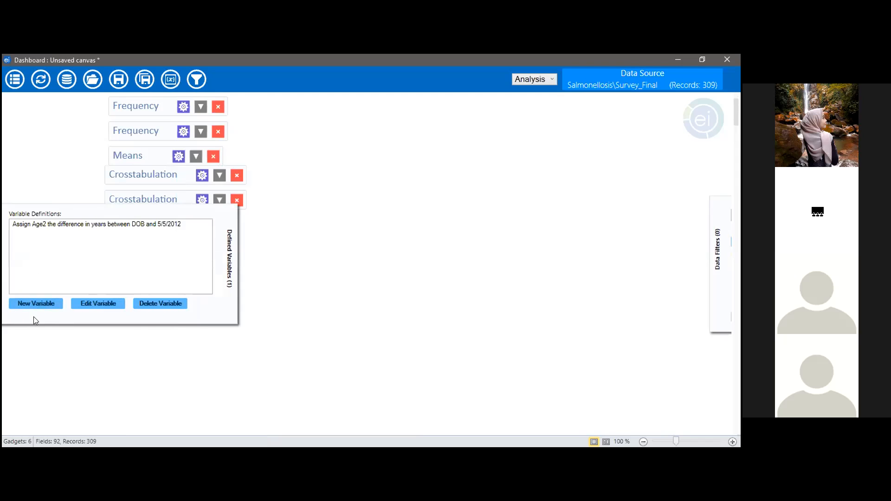
click(35, 304)
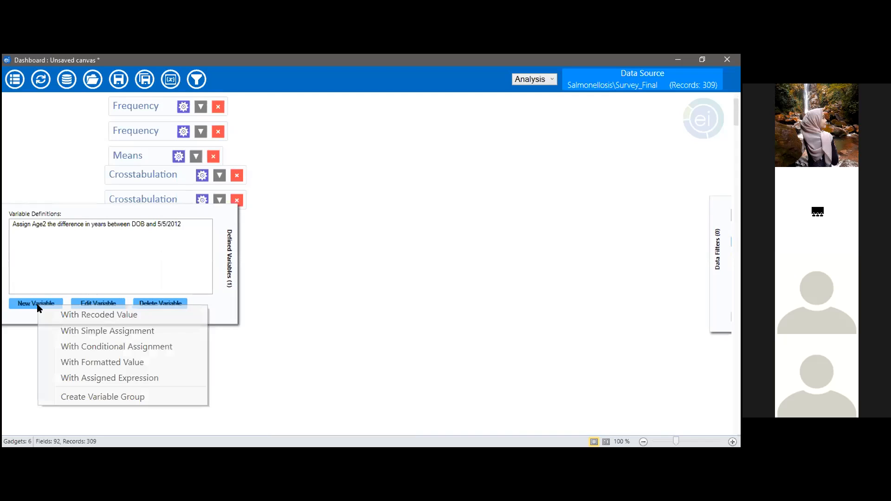
click(89, 331)
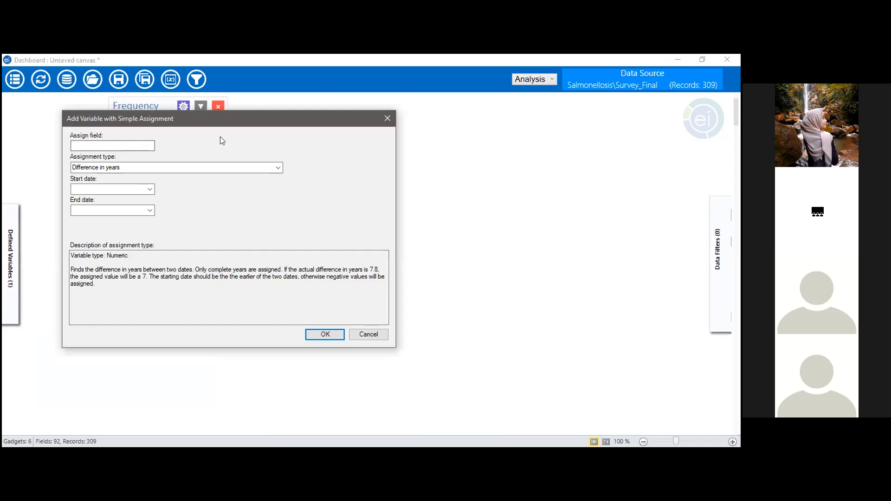
click(149, 143)
text(num food)
key(BackSpace)
key(BackSpace)
key(BackSpace)
key(BackSpace)
key(BackSpace)
text(foodeaten)
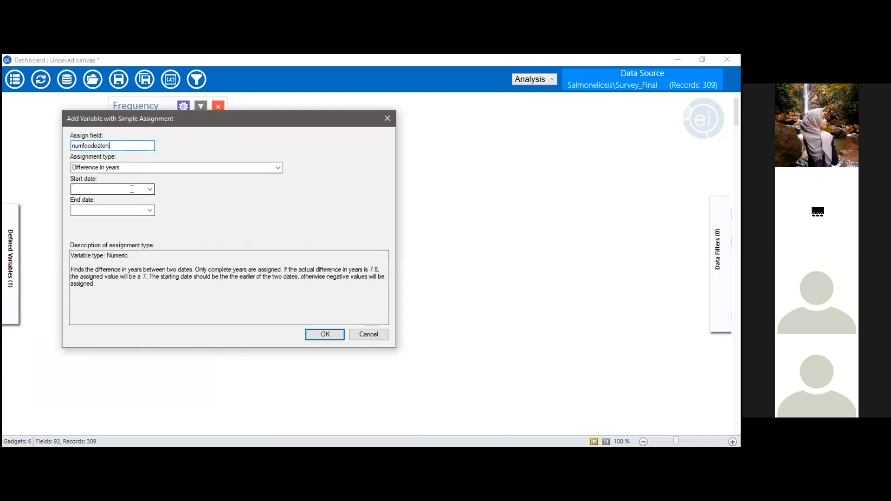
Define numfoodeaten as the number of checked checkboxes in Group_PicnicFoodsEaten and save the variable
click(280, 166)
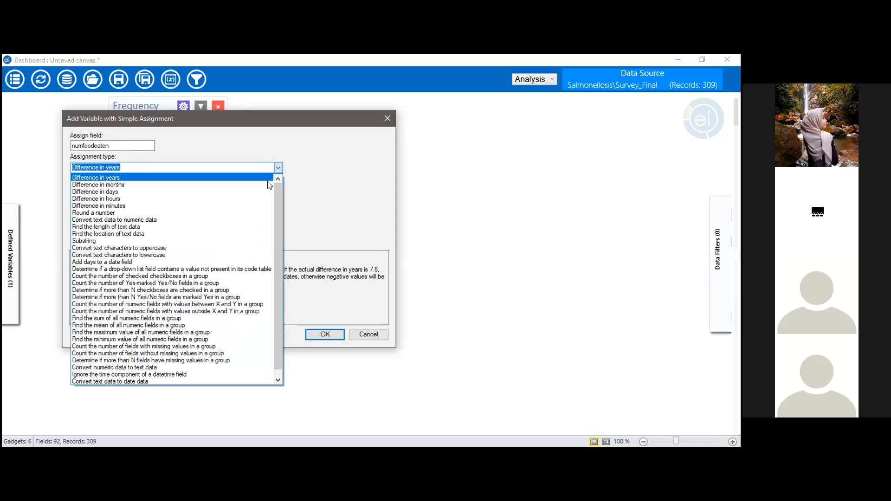
click(203, 277)
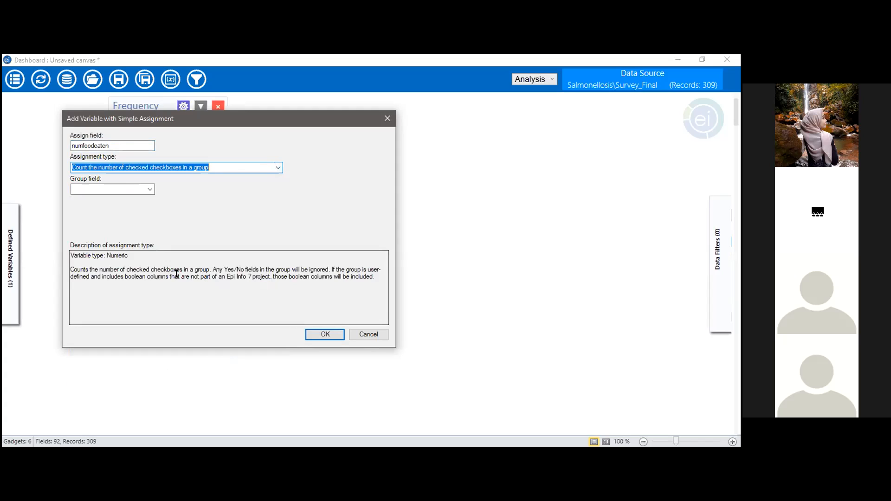
click(150, 189)
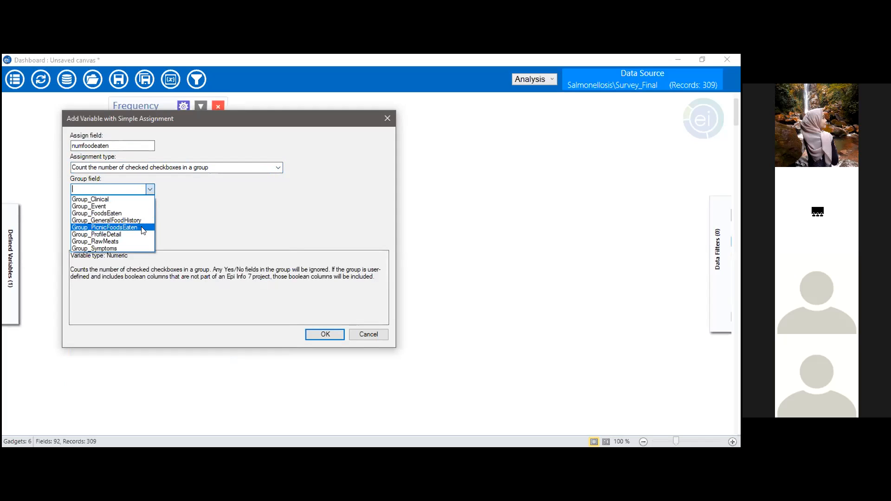
click(144, 231)
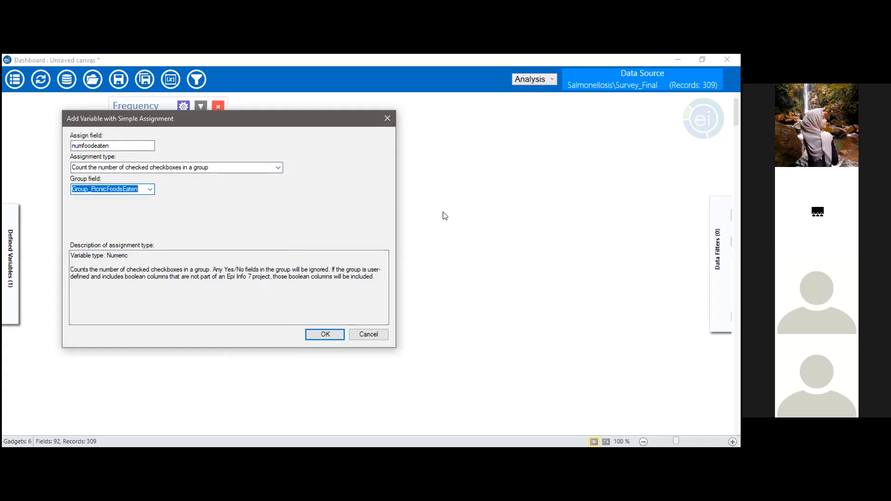
click(322, 335)
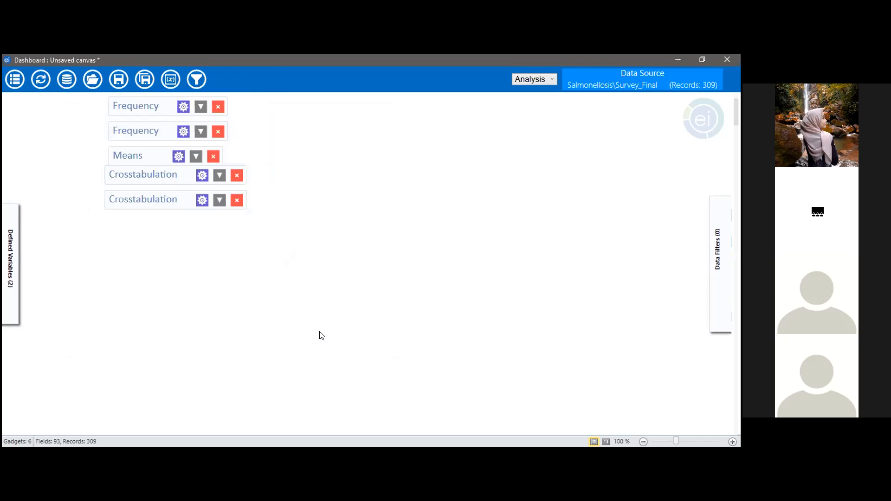
Add a Line List analysis gadget and choose numfoodeaten as a variable to display
mouse_move(8, 278)
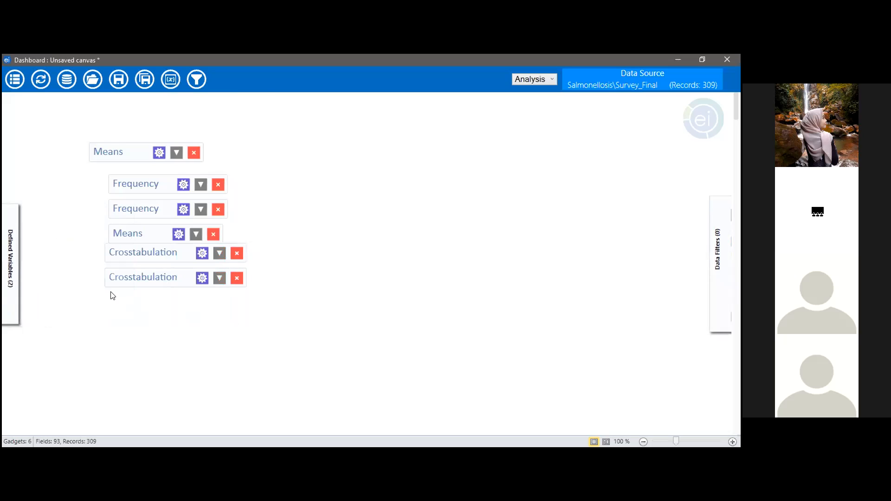
right_click(110, 296)
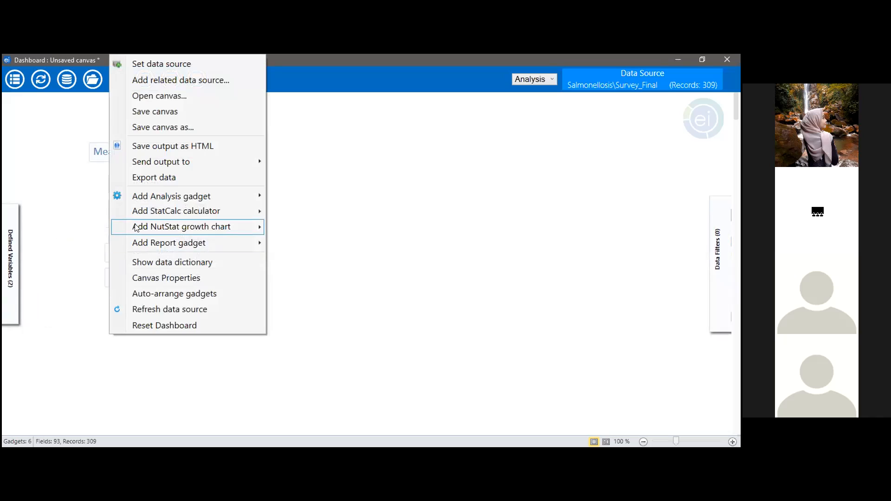
mouse_move(260, 195)
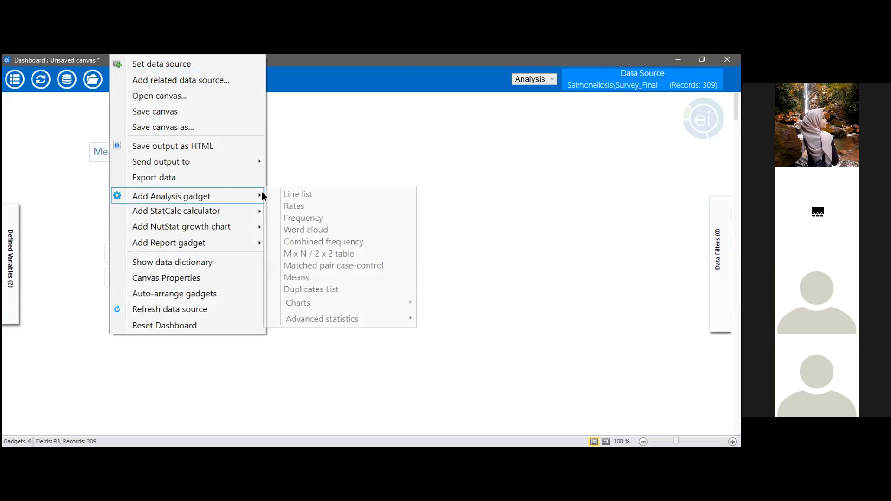
click(297, 195)
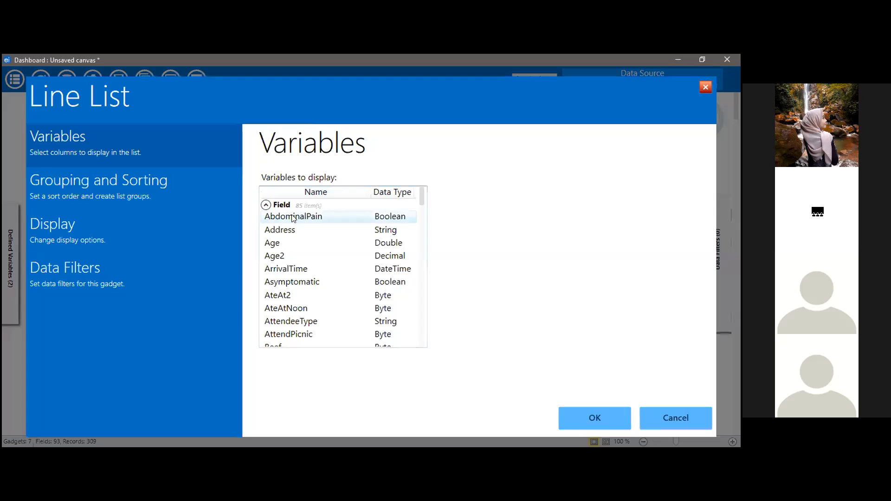
scroll(304, 245, down, 12)
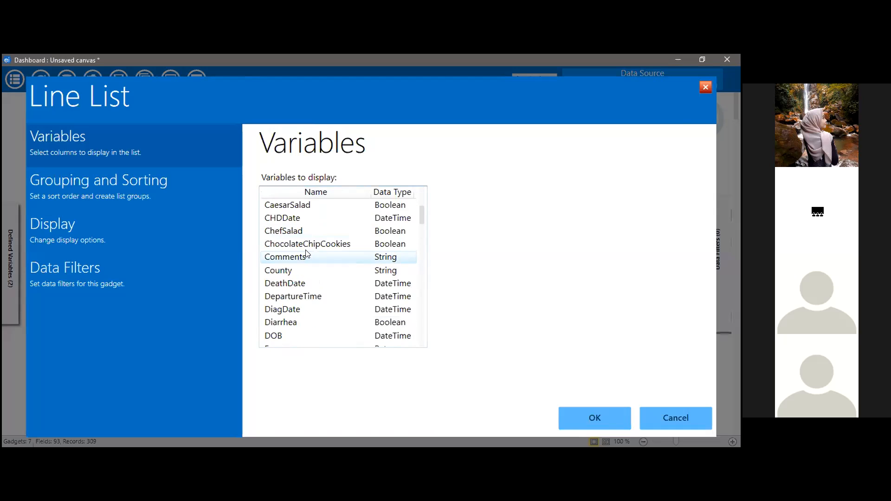
scroll(307, 253, down, 9)
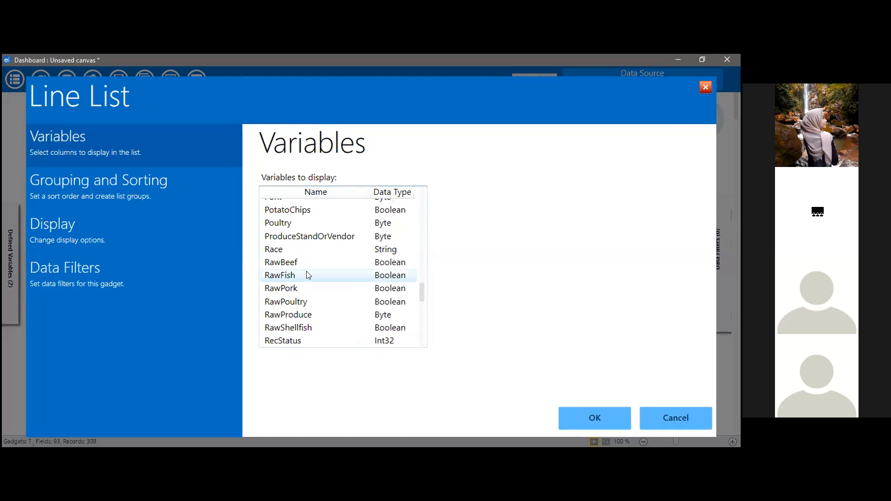
scroll(306, 278, down, 3)
scroll(306, 278, up, 6)
scroll(306, 277, up, 3)
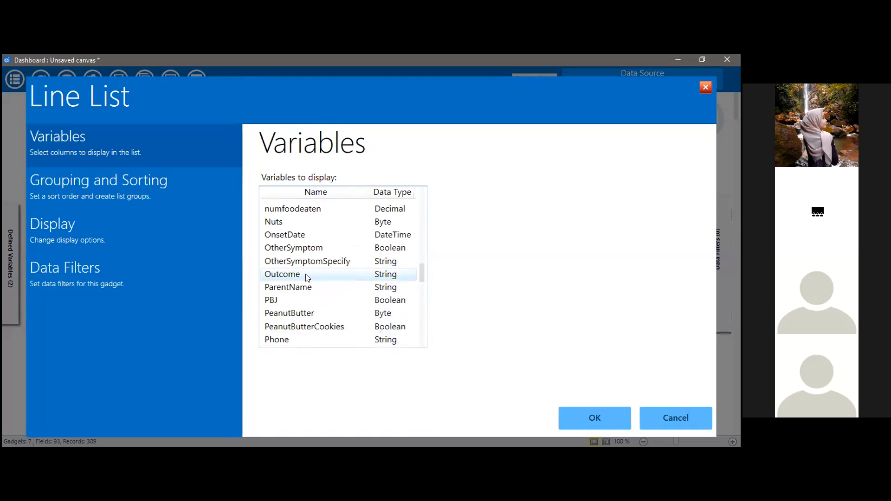
click(293, 213)
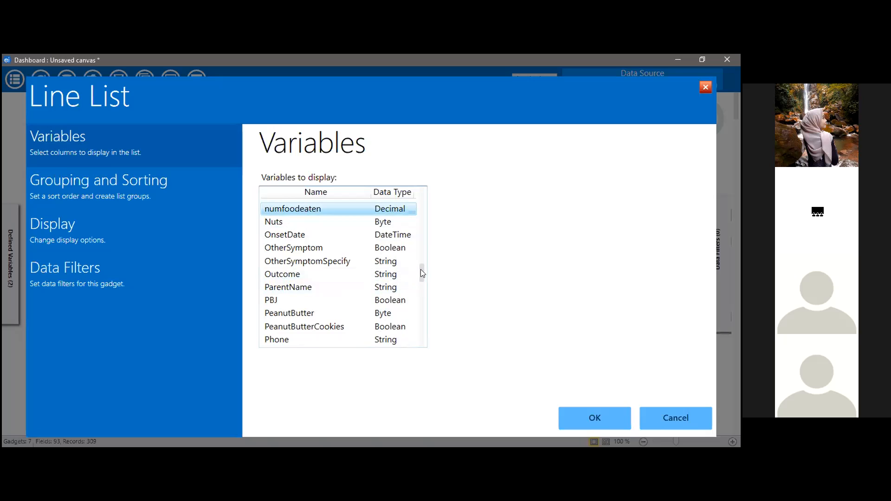
Add Group_FoodsEaten to the line list's displayed variables and generate the list
drag(421, 271, 428, 342)
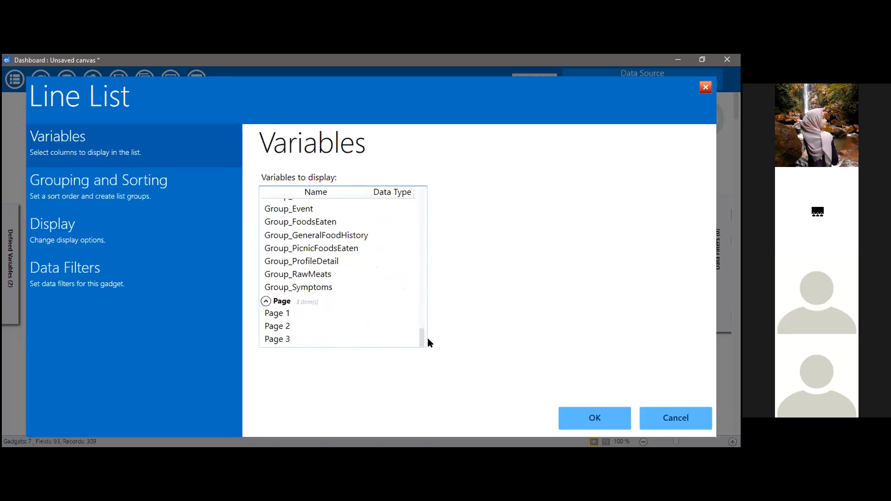
click(315, 225)
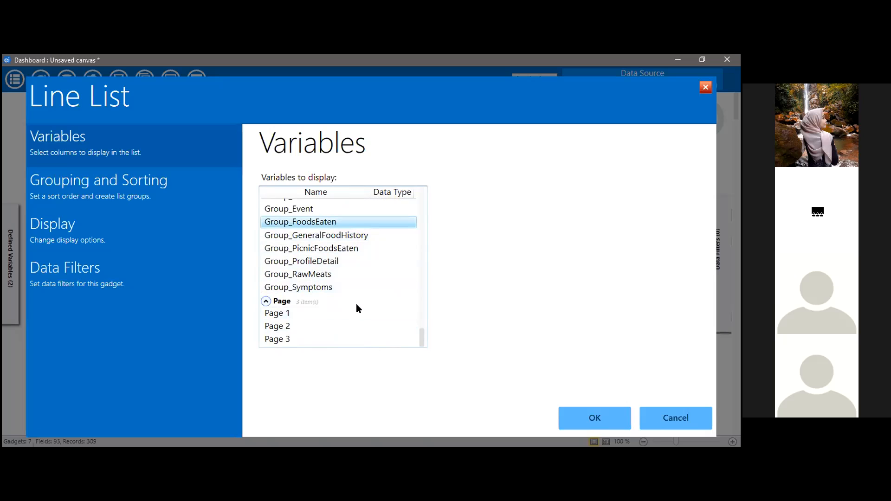
click(582, 425)
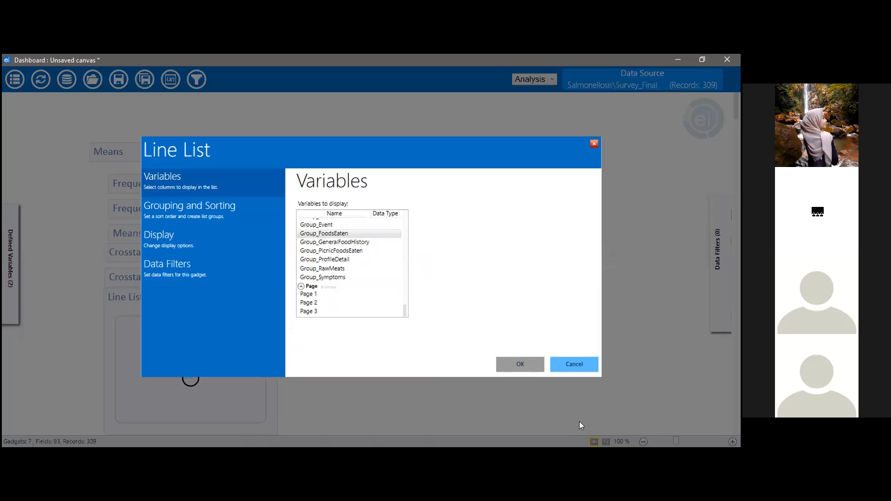
Examine the line list's numfoodeaten values and food columns from the first row through row 50
scroll(420, 368, down, 2)
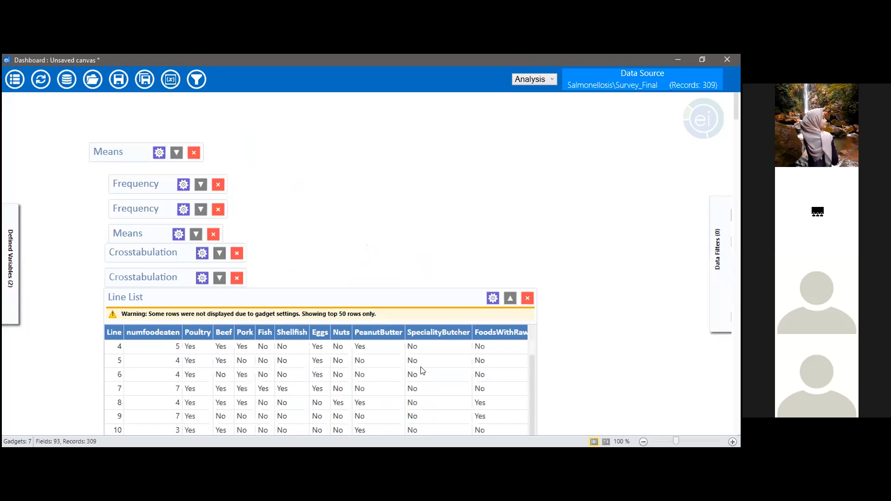
scroll(598, 301, down, 3)
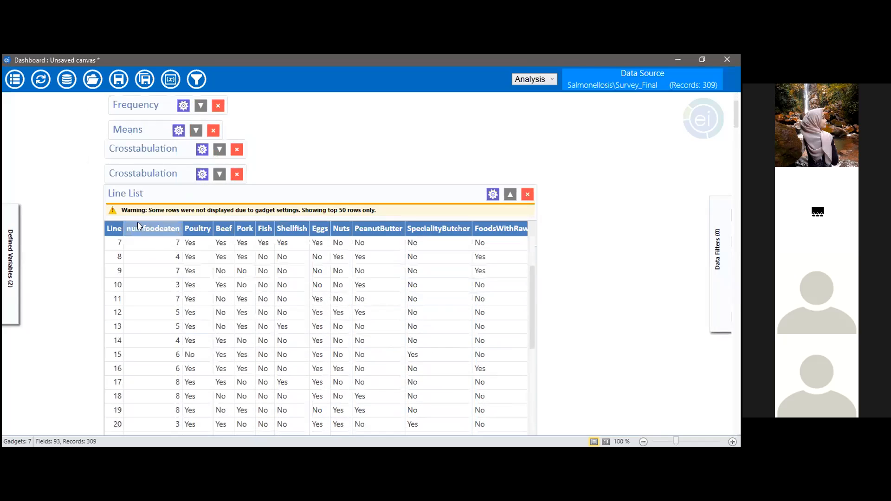
scroll(285, 298, up, 1)
scroll(285, 298, up, 1)
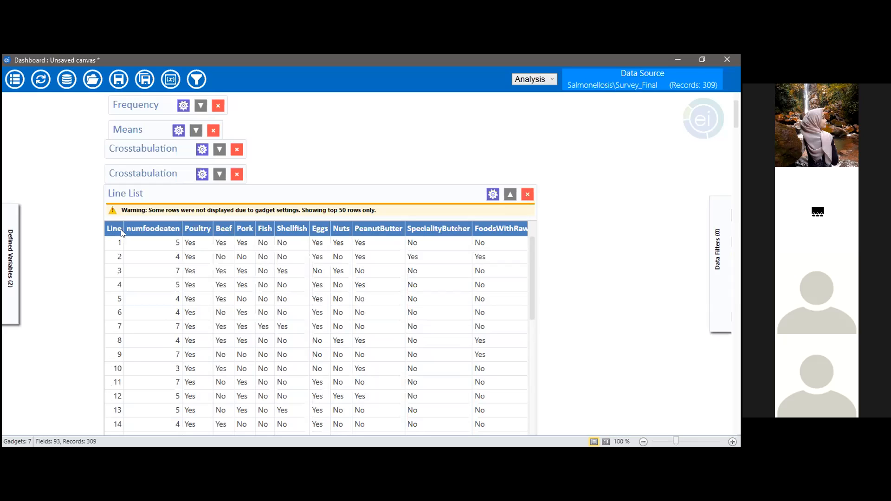
scroll(120, 344, down, 3)
scroll(120, 344, down, 8)
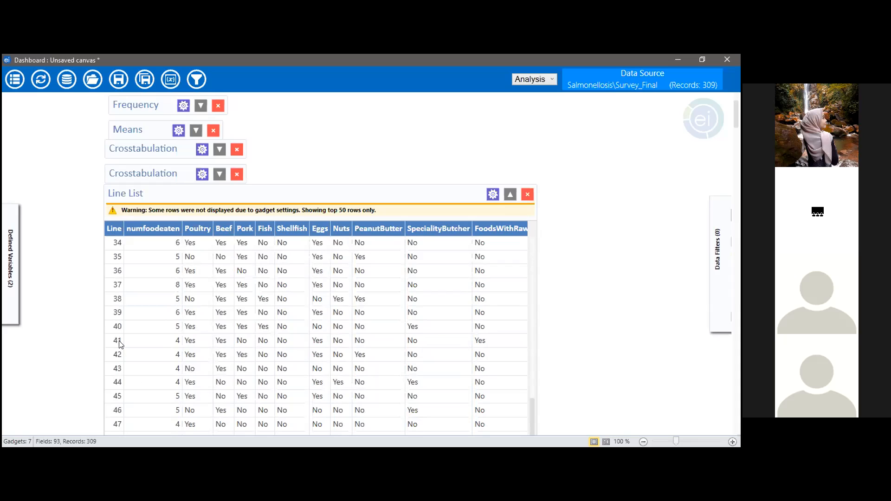
scroll(601, 338, down, 4)
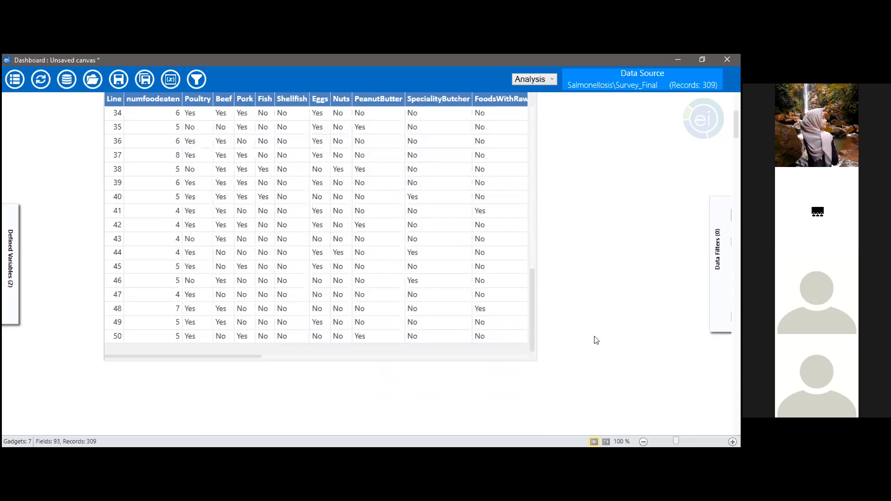
Return to the line list's first rows and compare the numfoodeaten values with the individual food columns
scroll(182, 254, up, 11)
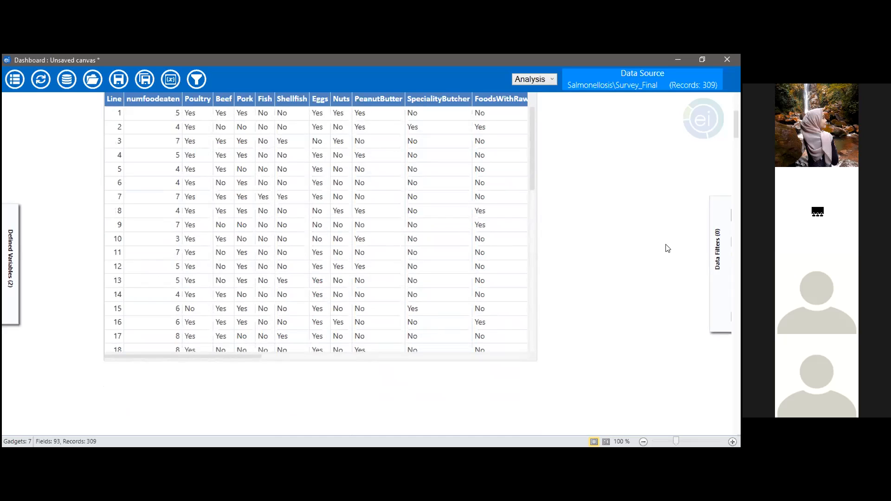
scroll(668, 249, up, 2)
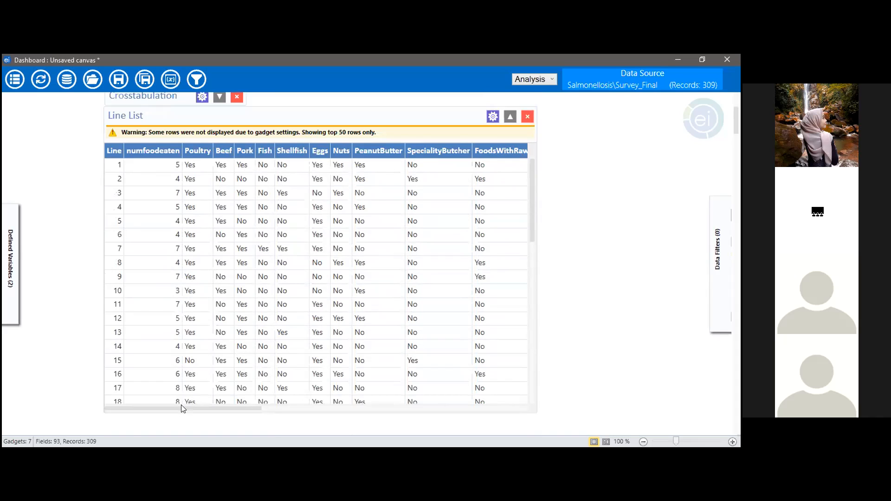
drag(181, 406, 125, 427)
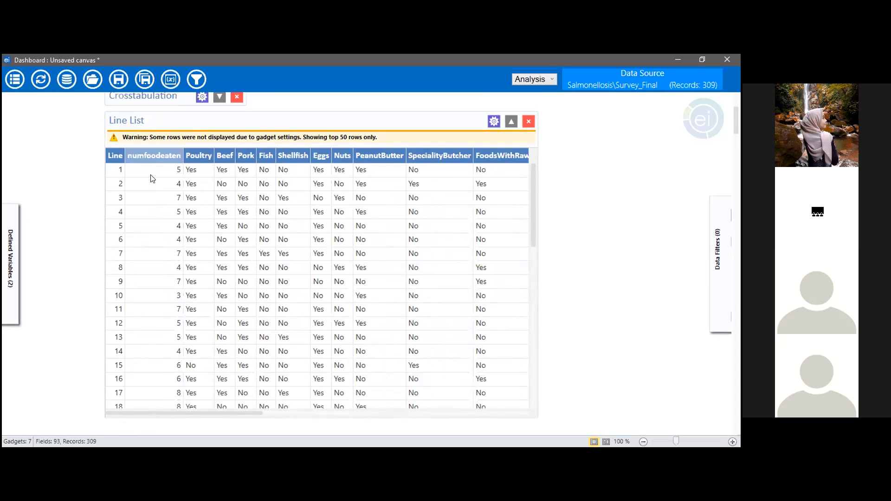
scroll(151, 256, down, 5)
scroll(157, 260, up, 5)
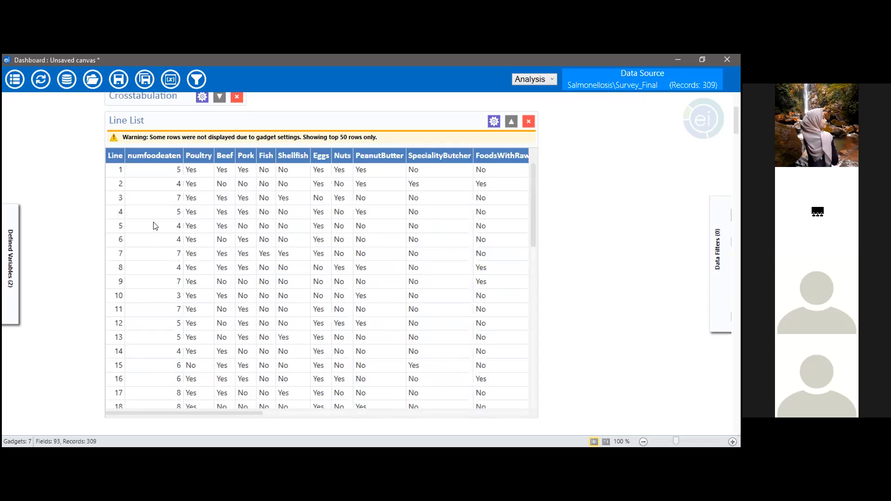
drag(533, 181, 538, 154)
scroll(42, 156, up, 2)
scroll(45, 164, down, 1)
scroll(45, 164, down, 1)
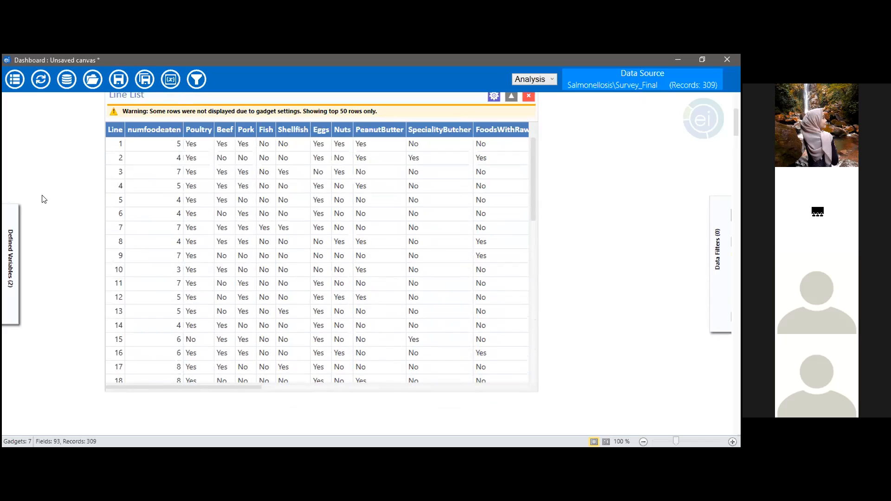
scroll(297, 186, up, 1)
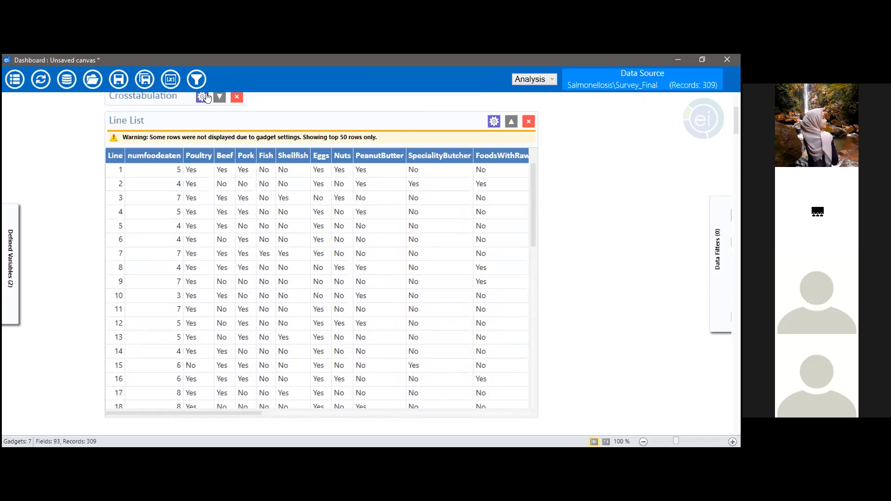
Collapse the line list and add a Means analysis gadget below it
click(511, 122)
scroll(120, 141, up, 2)
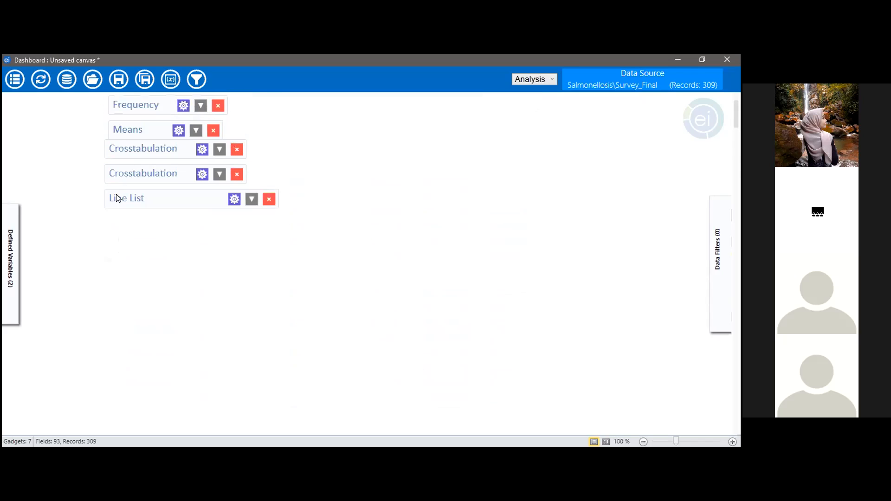
right_click(109, 215)
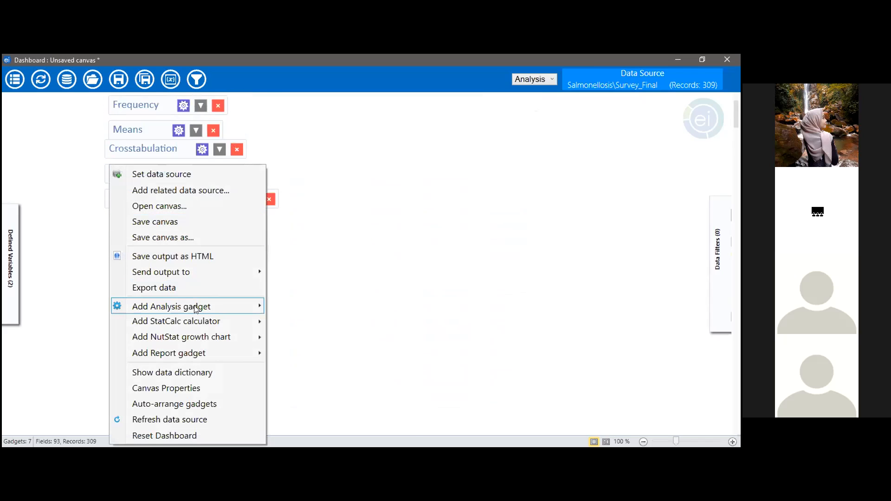
mouse_move(247, 312)
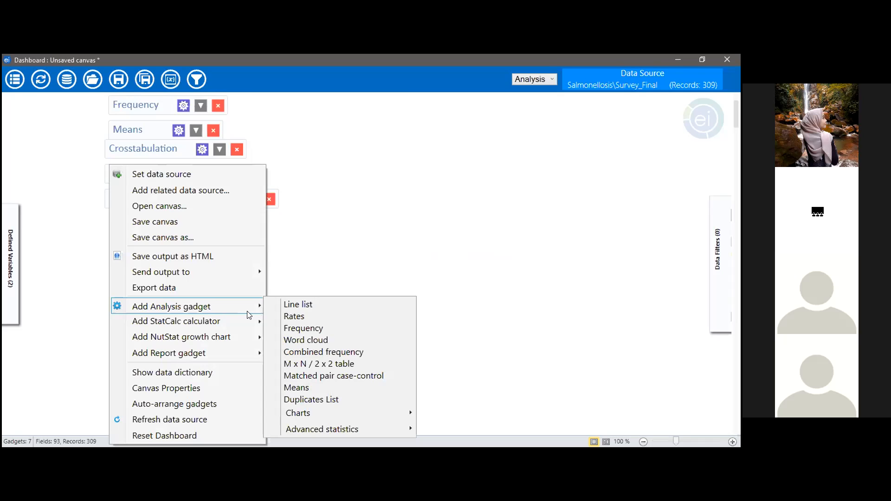
click(293, 390)
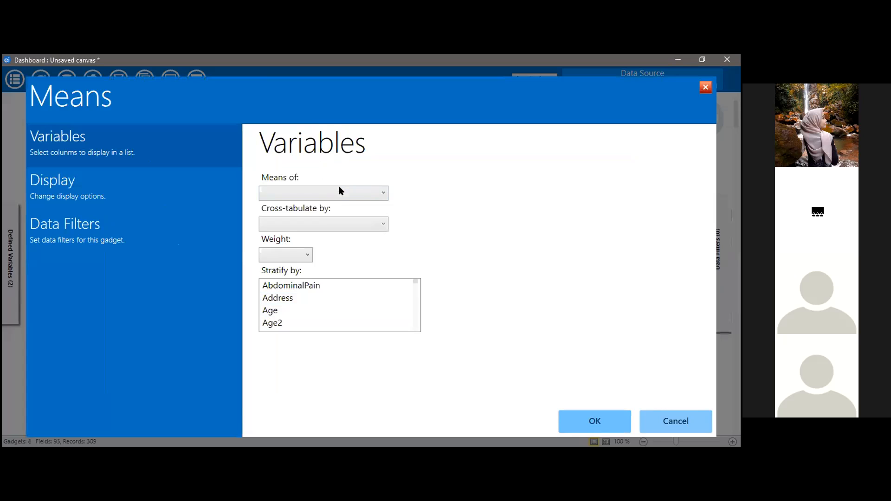
Choose numfoodeaten as the variable to calculate means of and generate the table
click(338, 193)
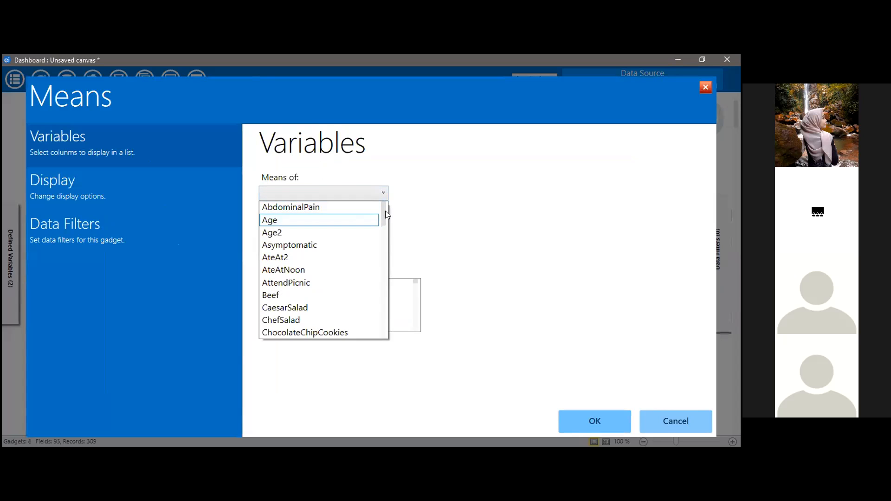
drag(379, 212, 383, 268)
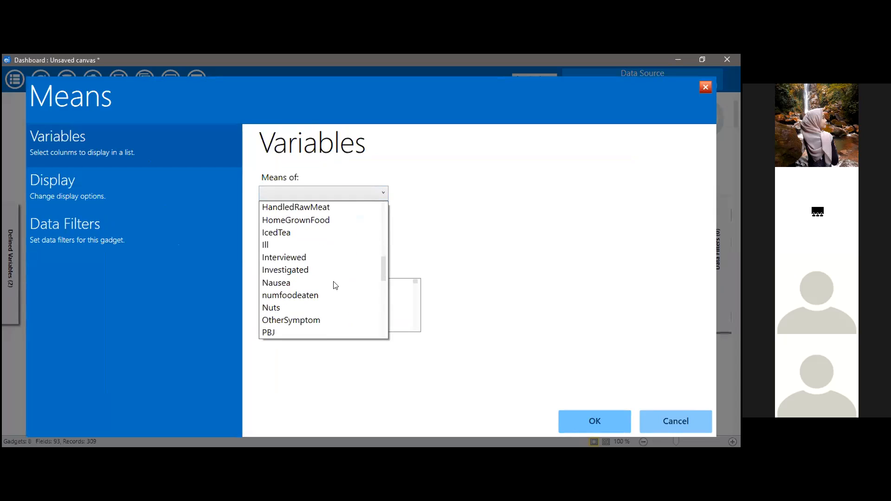
click(322, 295)
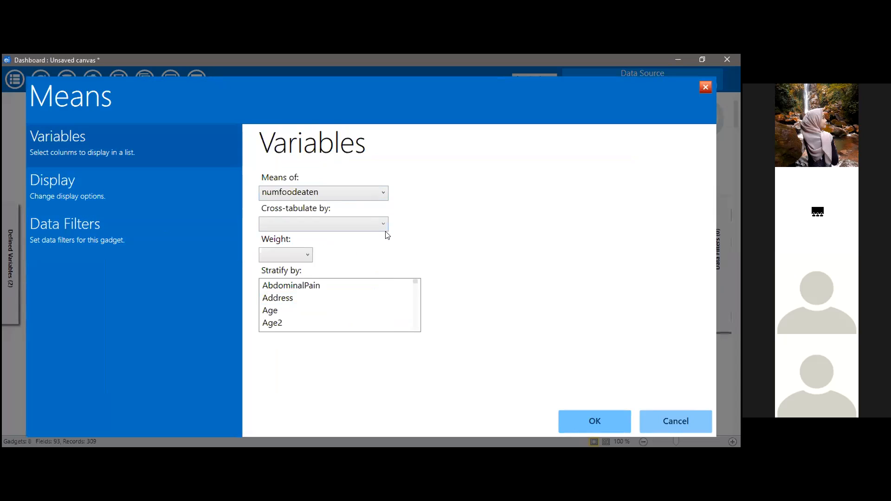
click(601, 426)
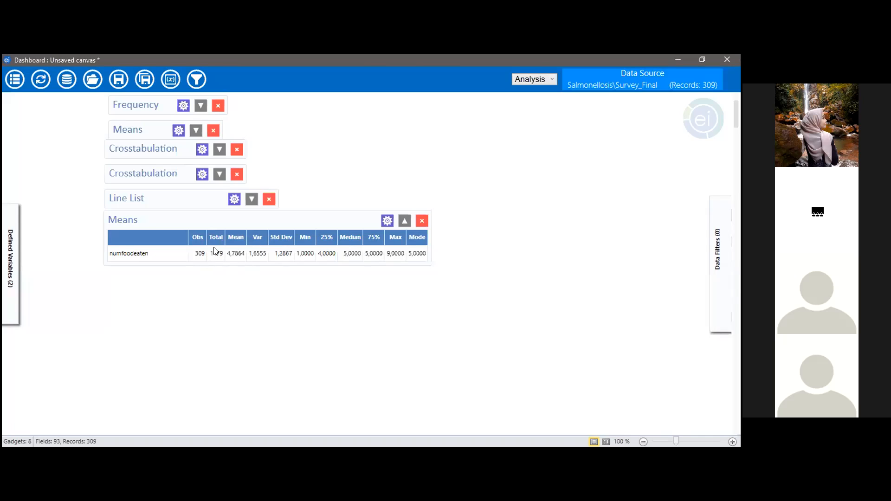
Set the numfoodeaten means table to display 0 decimals and apply the change
click(388, 222)
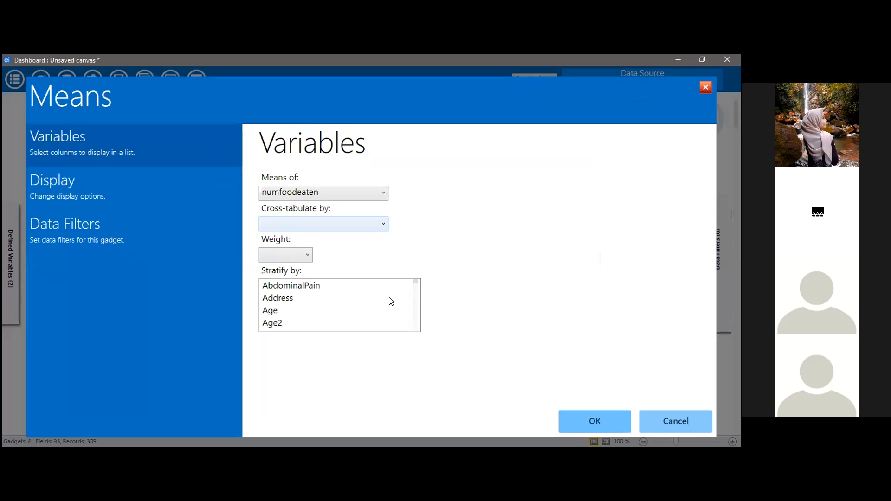
click(75, 187)
scroll(477, 403, down, 1)
click(407, 399)
click(401, 336)
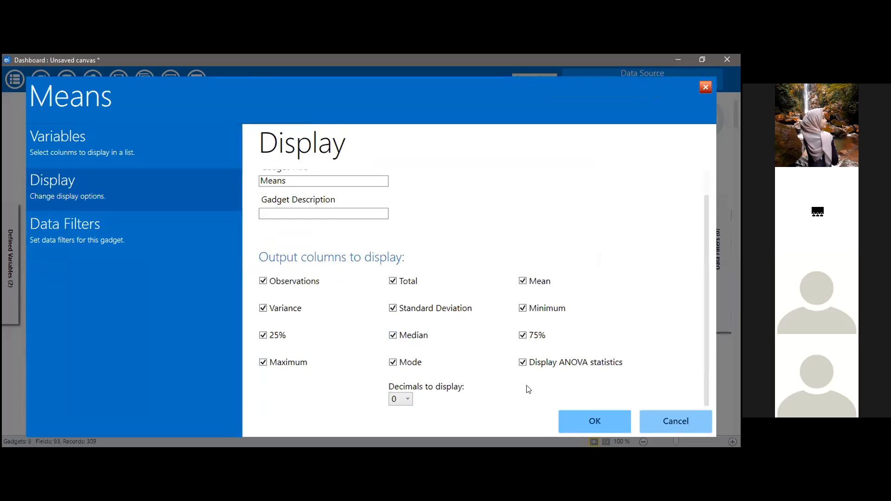
click(582, 422)
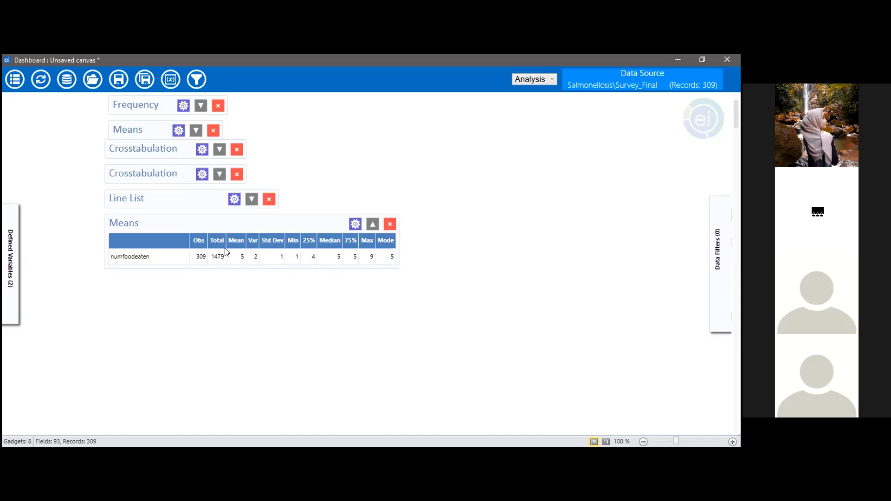
scroll(204, 199, up, 3)
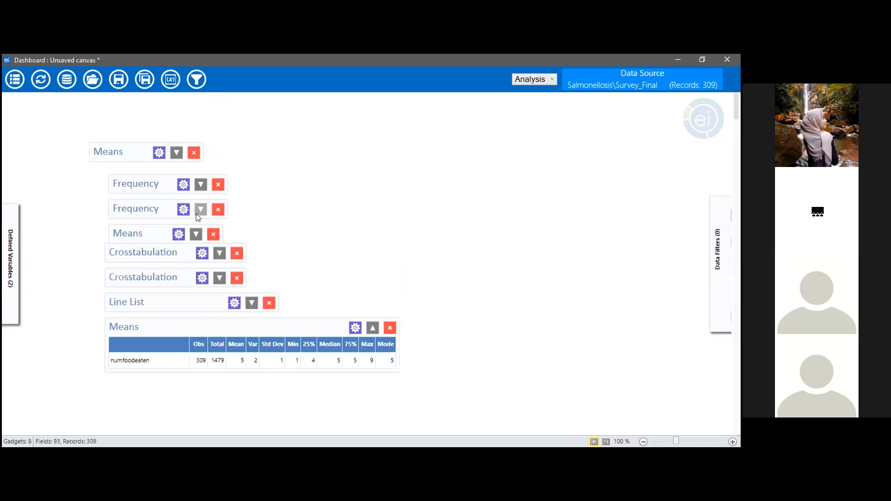
scroll(198, 214, down, 2)
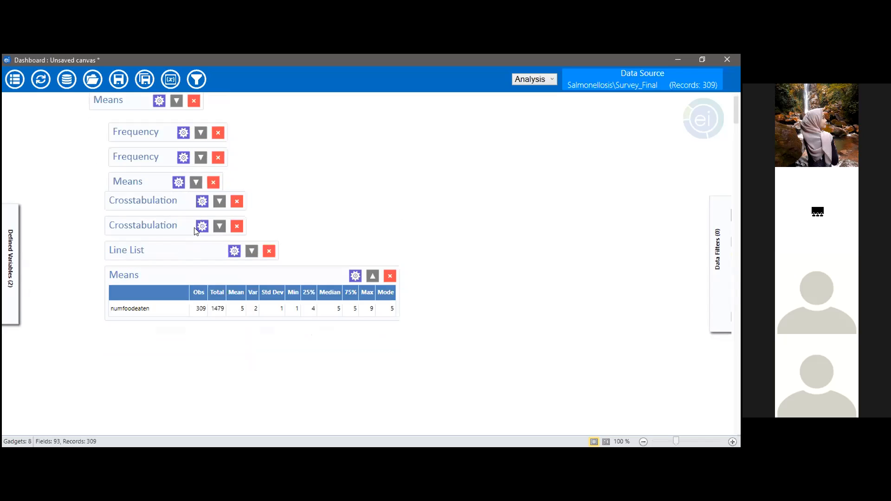
scroll(194, 291, up, 2)
scroll(196, 296, down, 2)
scroll(194, 293, up, 2)
scroll(194, 292, down, 3)
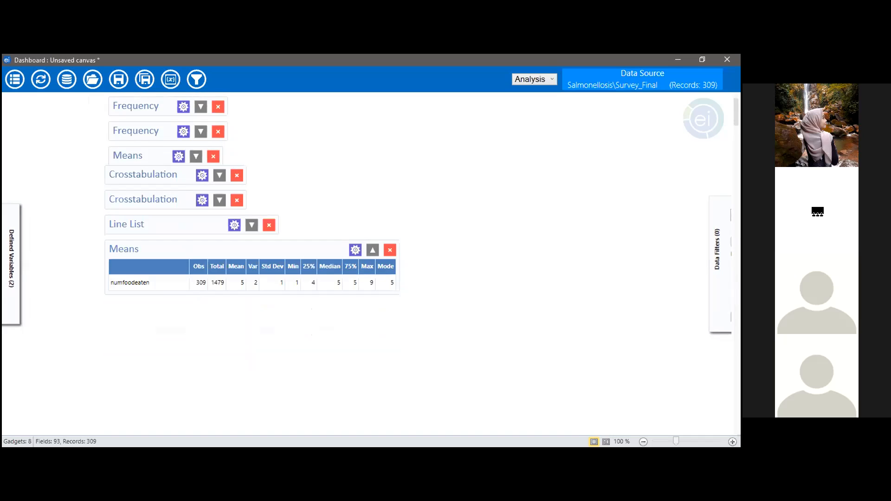
scroll(290, 275, up, 2)
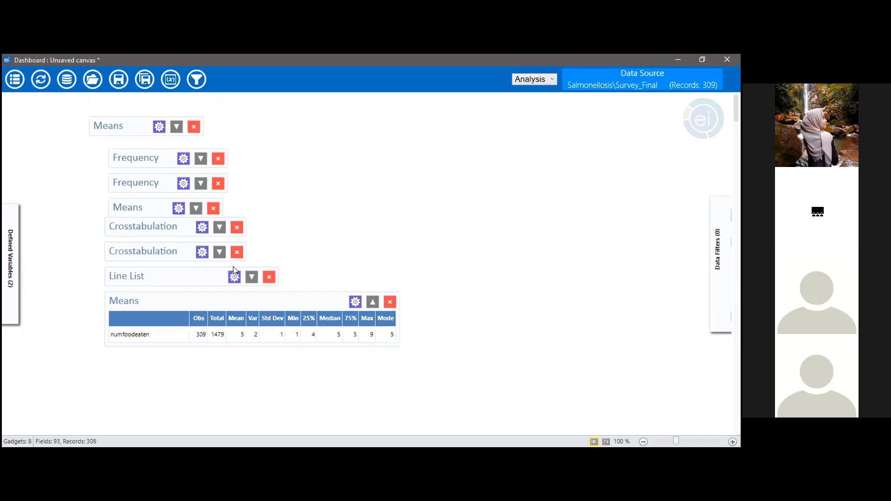
Review the variable definitions of numfoodeaten and Age2 in the list of defined variables
click(6, 259)
mouse_move(9, 278)
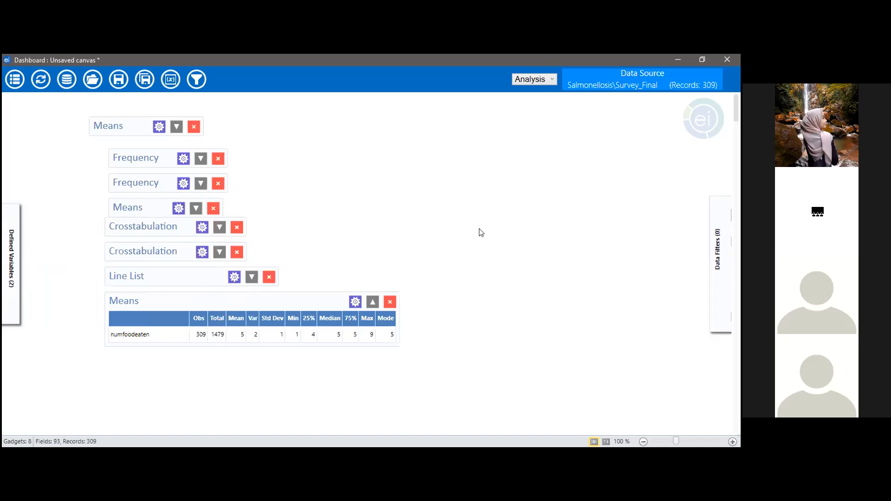
mouse_move(4, 306)
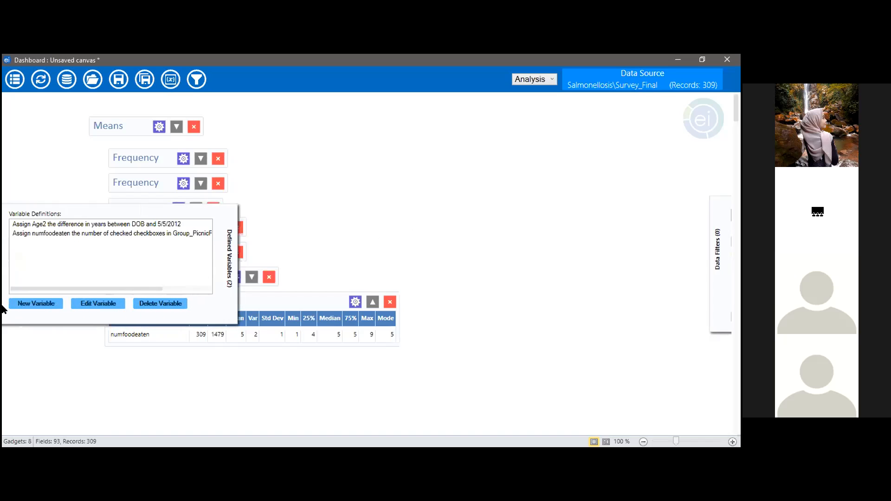
click(60, 233)
click(66, 232)
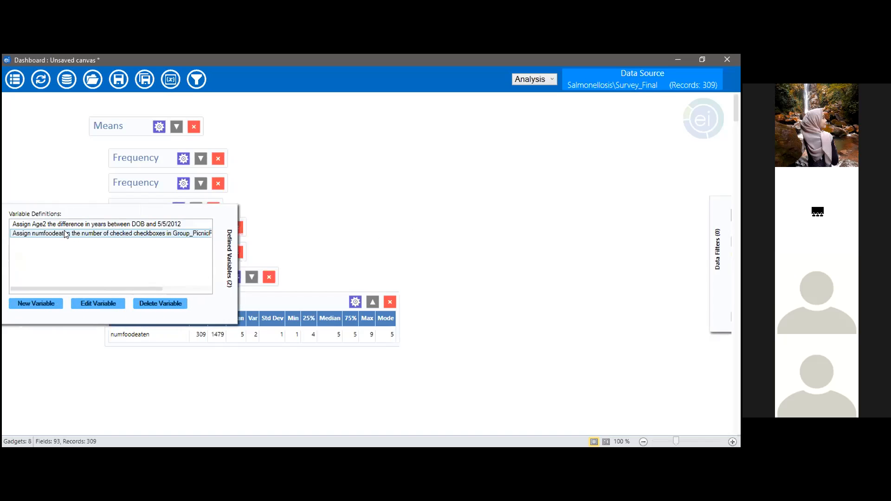
click(69, 225)
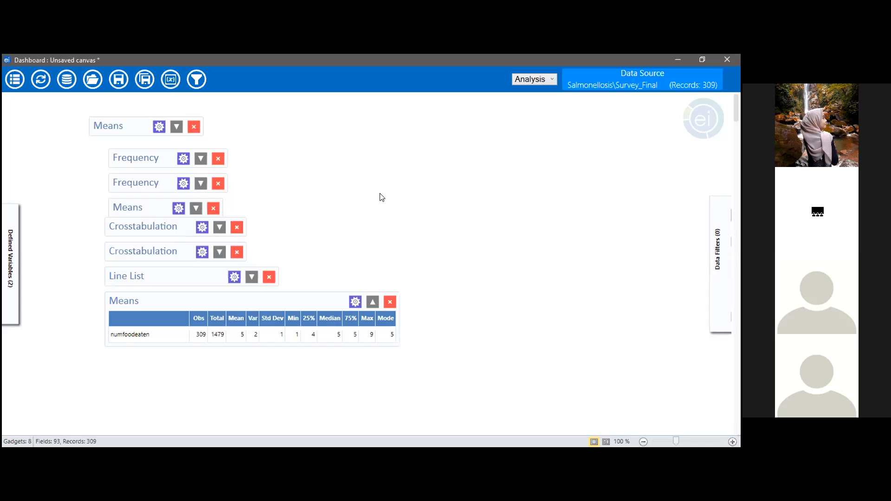
Collapse the numfoodeaten means table and add an Epi curve chart gadget below it
click(372, 302)
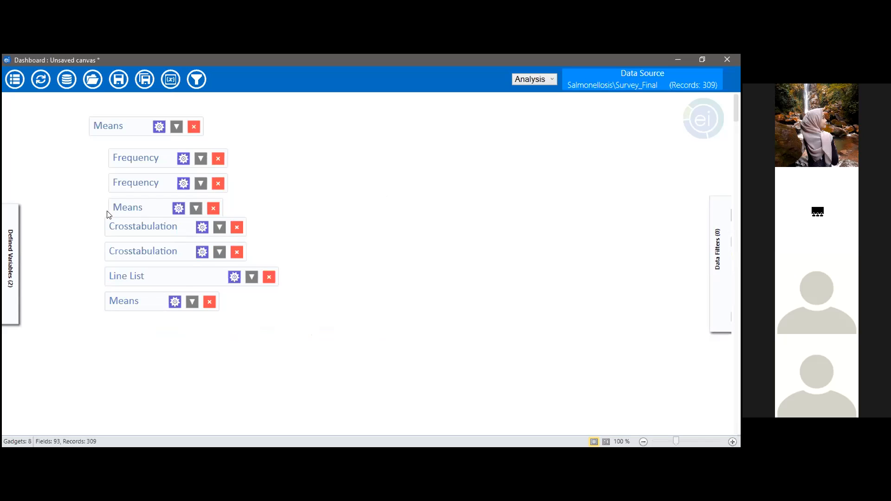
scroll(107, 214, down, 4)
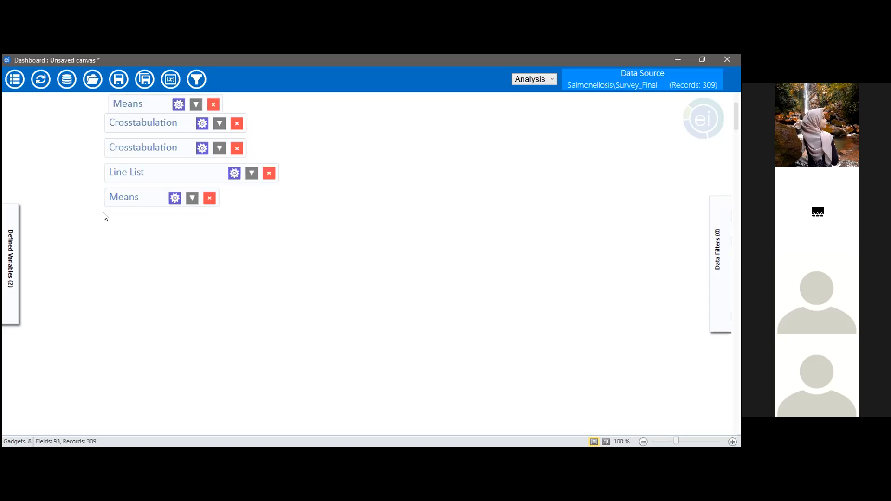
right_click(105, 217)
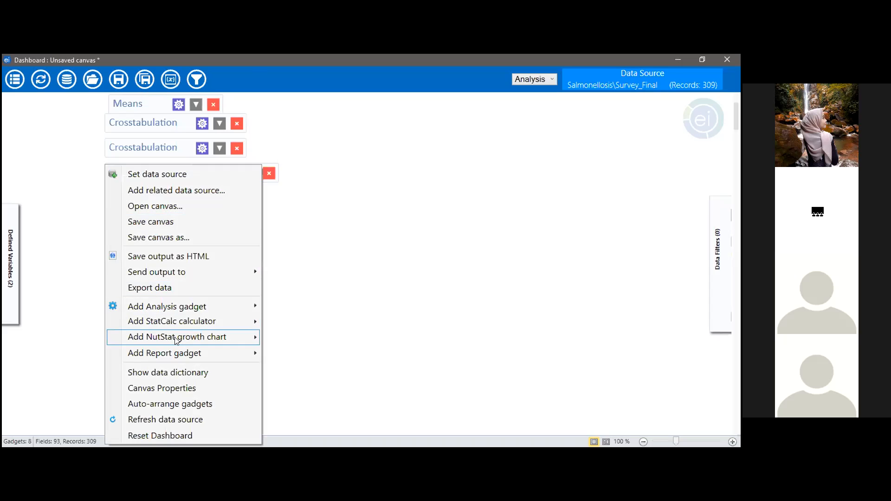
mouse_move(225, 307)
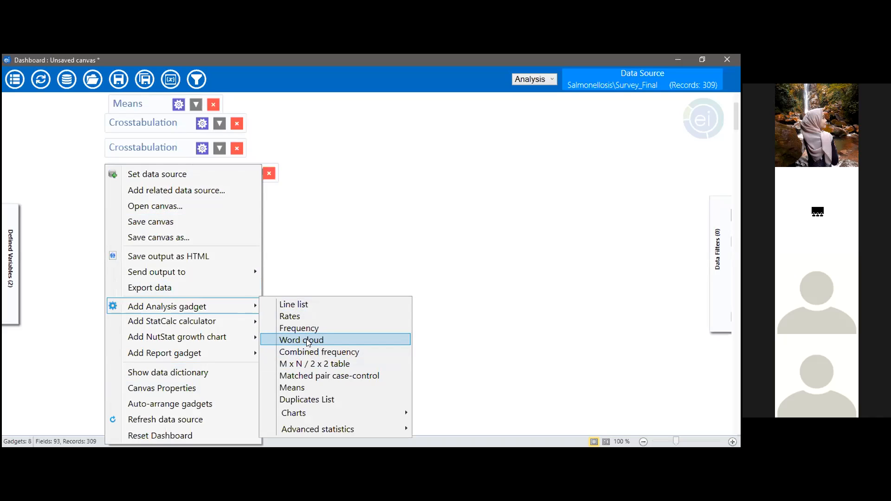
mouse_move(380, 413)
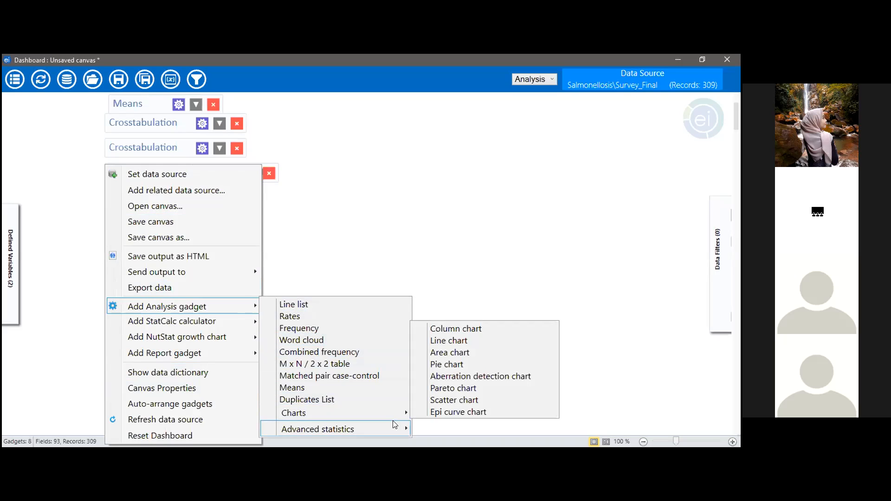
click(440, 412)
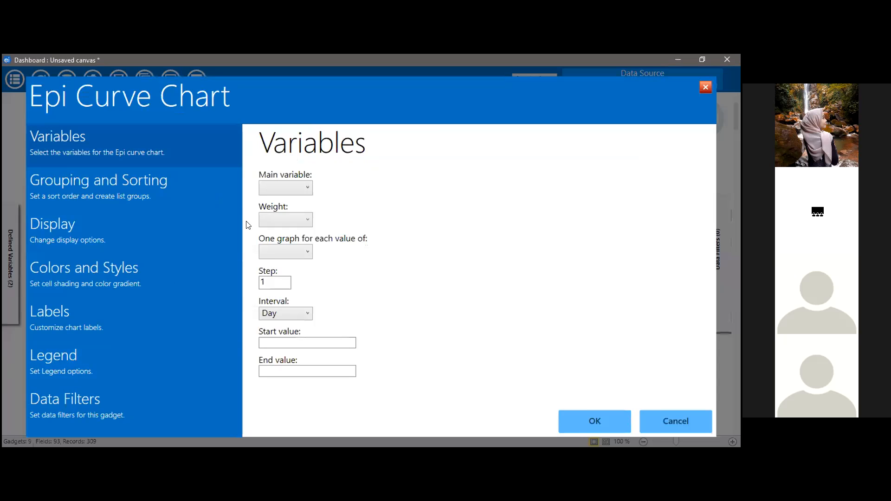
Set OnsetDate as the epi curve's main variable, generate the chart and view its bars by onset date
click(307, 188)
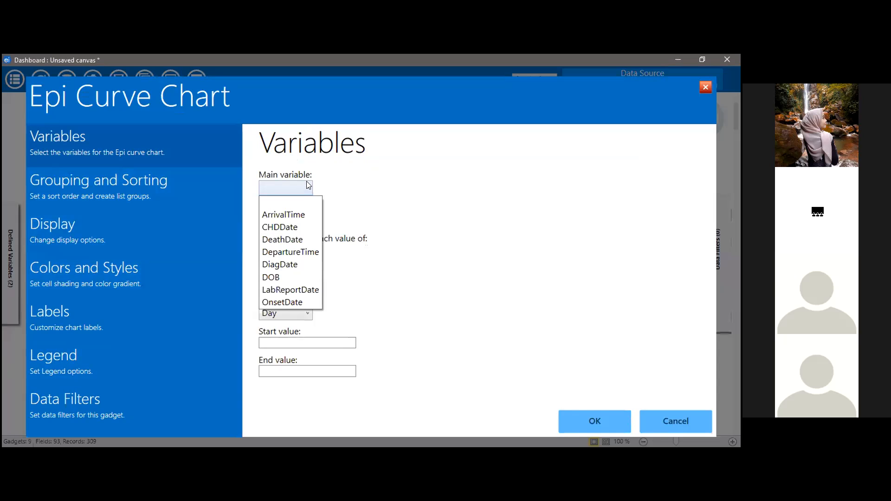
click(282, 300)
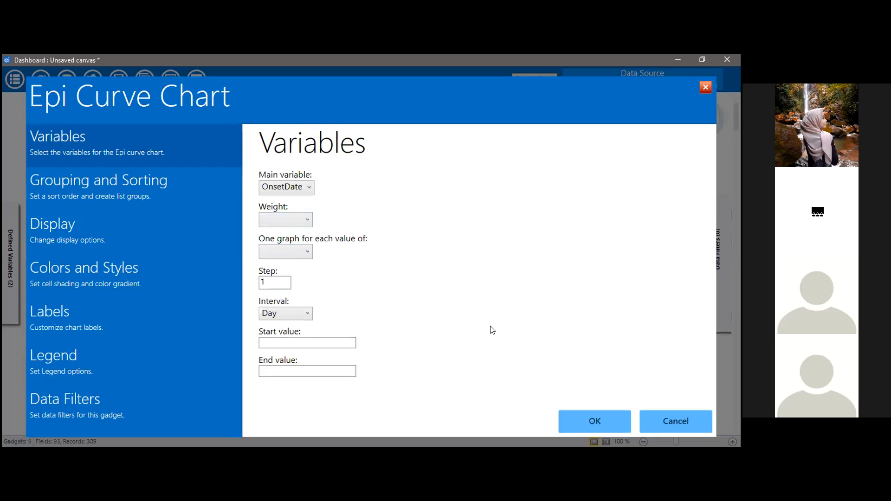
click(592, 423)
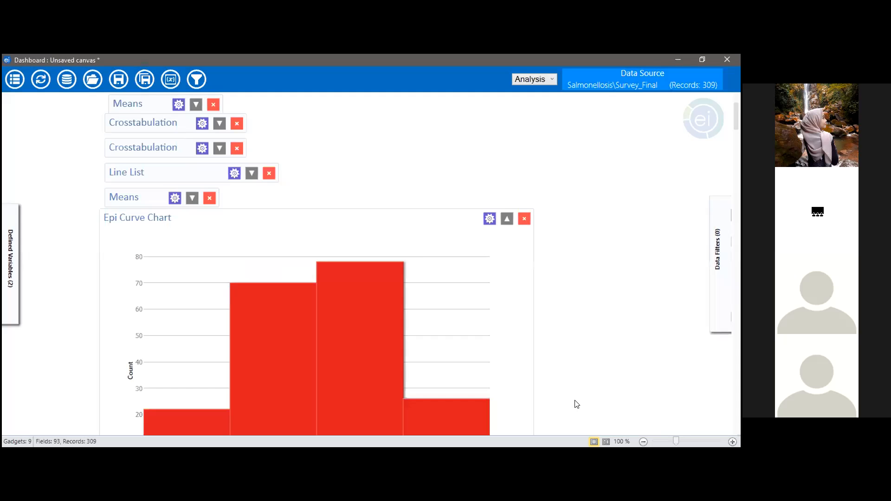
scroll(422, 253, down, 3)
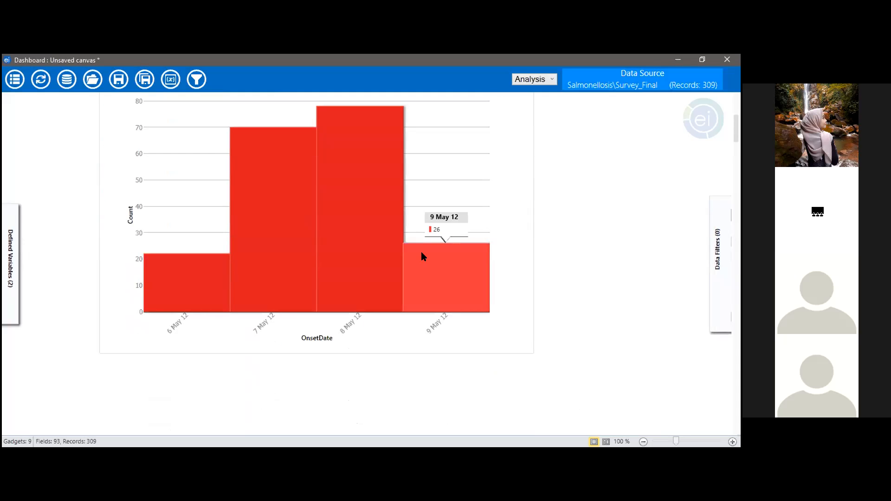
Inspect the case counts of the epi curve's bars for 7, 8 and 9 May 12
scroll(422, 253, up, 2)
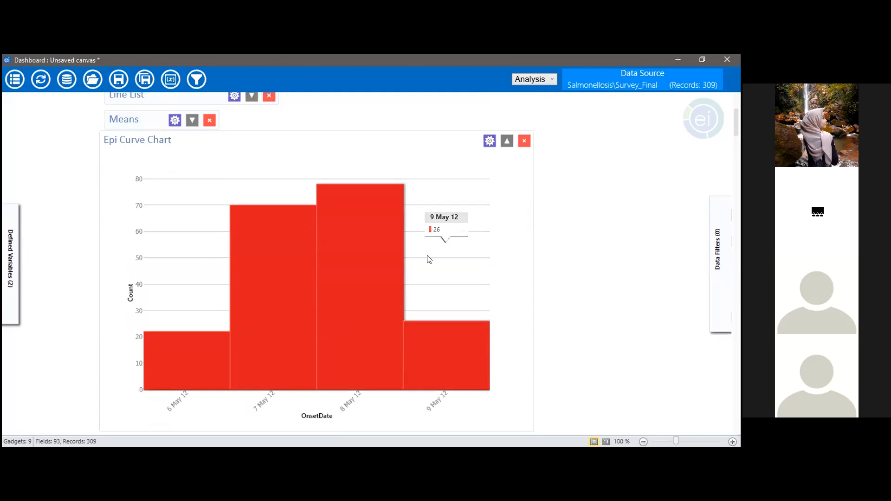
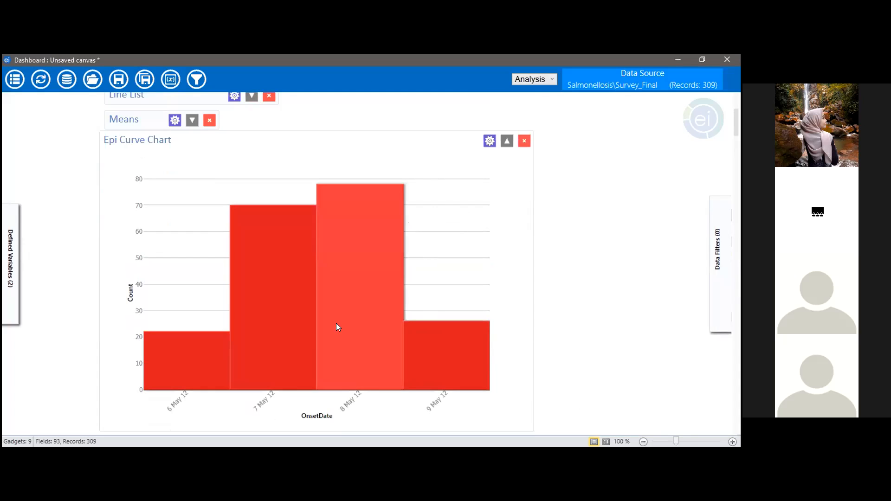
mouse_move(440, 371)
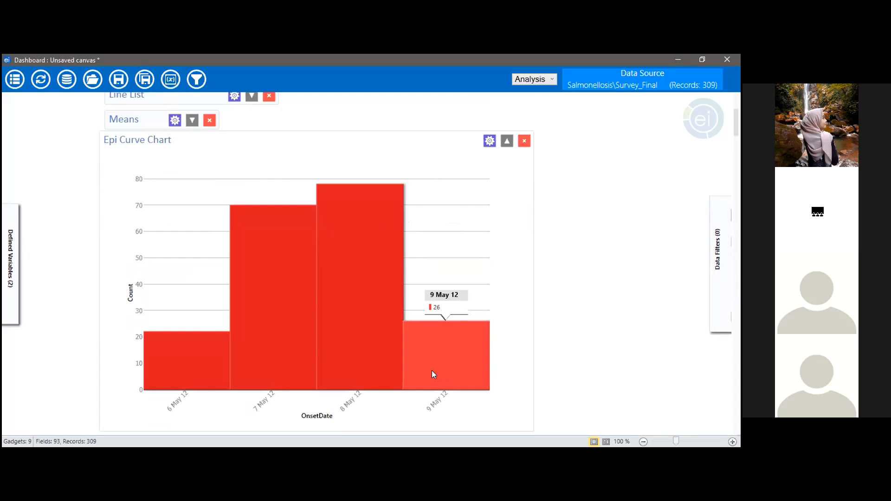
mouse_move(380, 371)
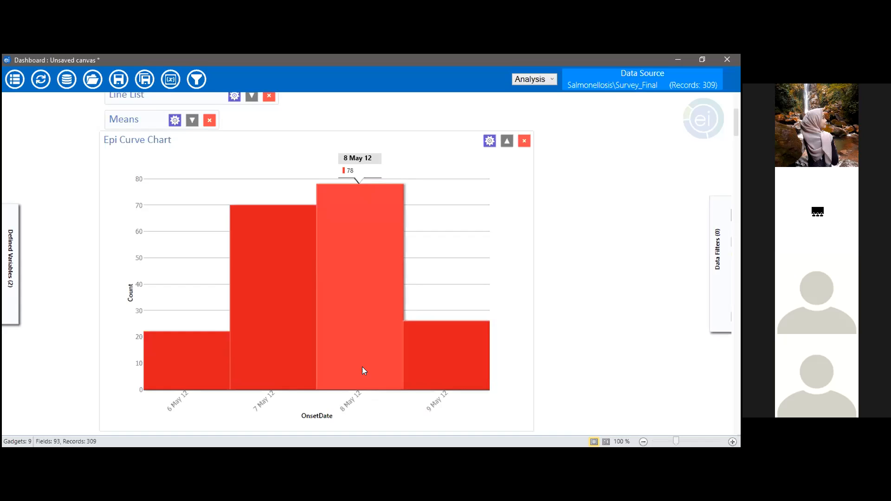
mouse_move(284, 371)
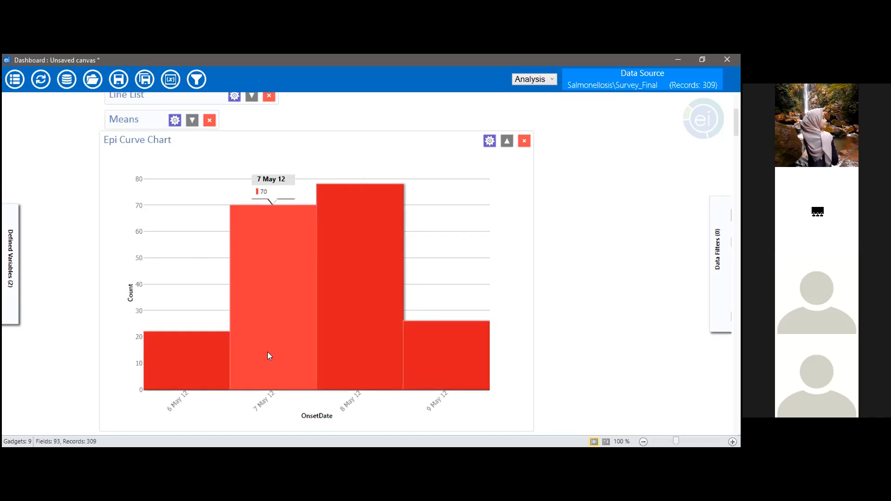
mouse_move(322, 336)
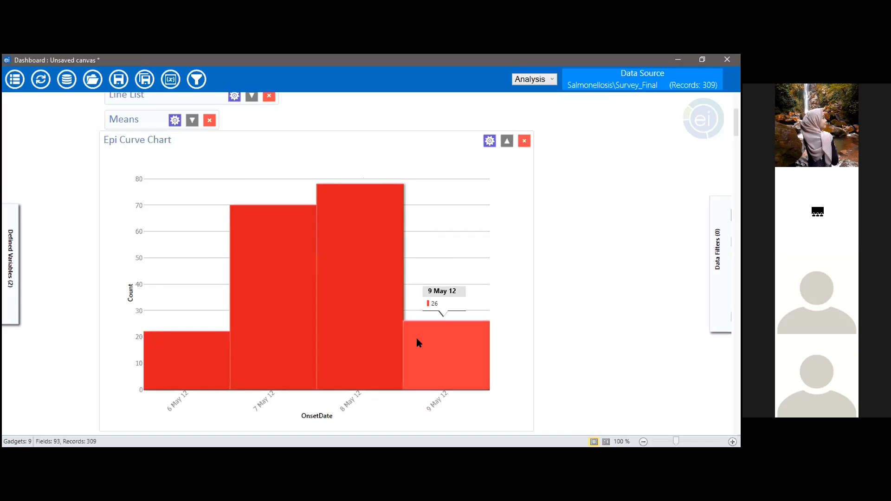
scroll(379, 326, down, 1)
Stratify the epi curve chart by Status and enable its legend
scroll(302, 388, up, 2)
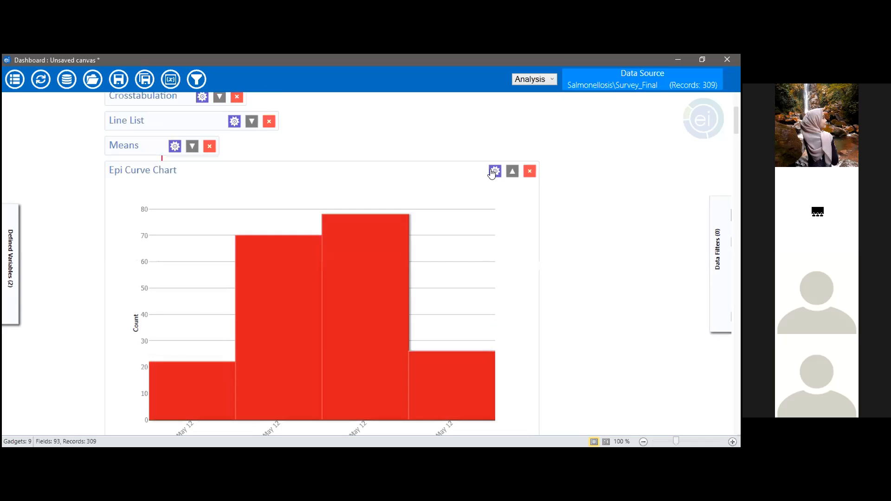
click(490, 168)
click(74, 172)
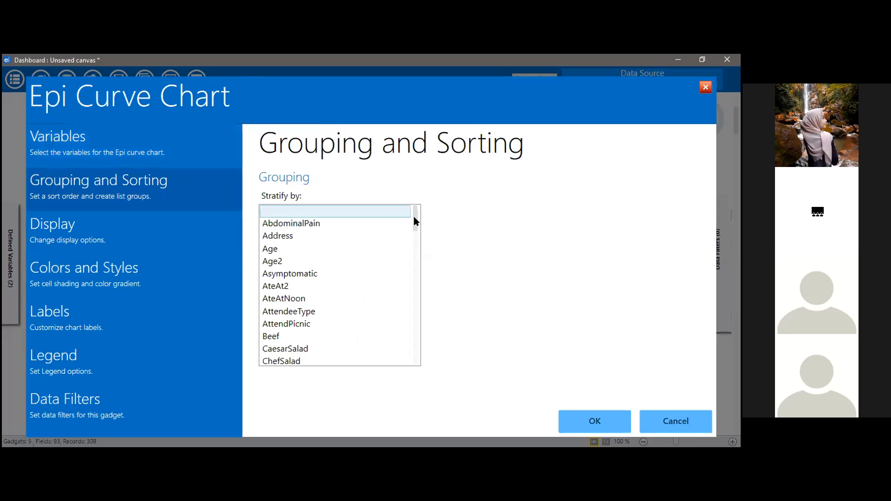
drag(415, 214, 403, 328)
click(318, 337)
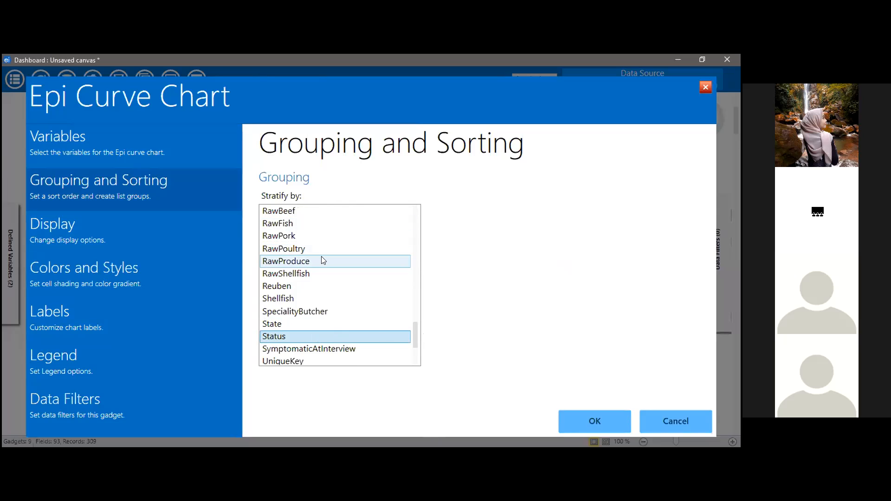
click(114, 362)
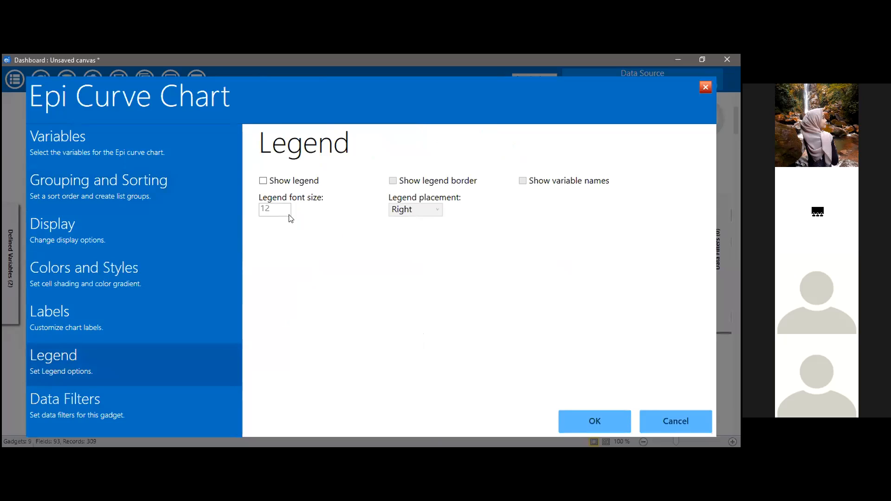
click(311, 181)
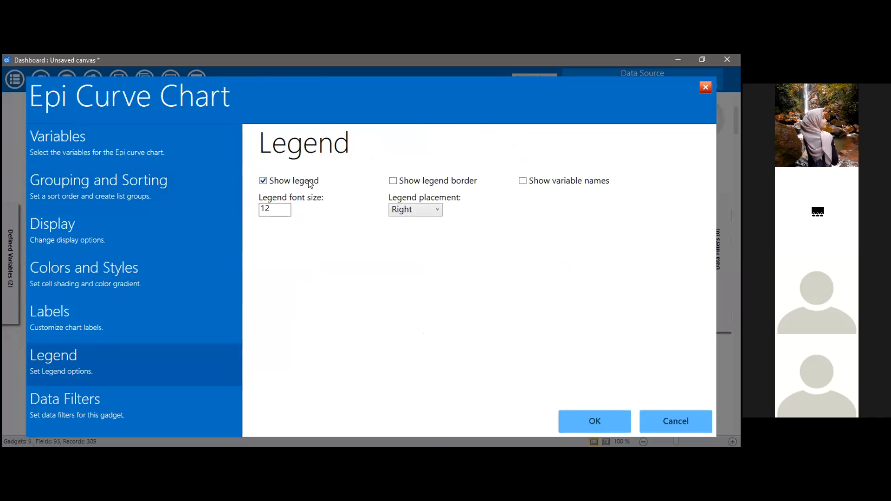
Replace the epi curve's Y-axis label with "Total cases"
click(226, 302)
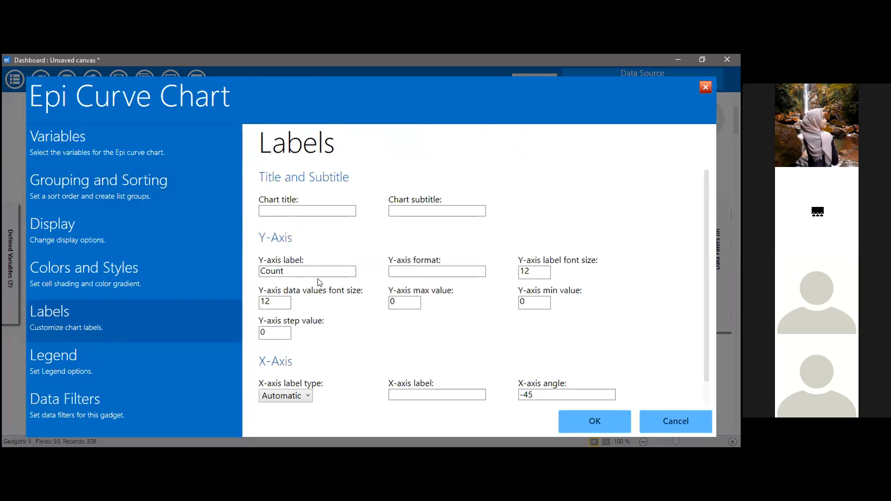
click(320, 270)
key(BackSpace)
key(BackSpace)
key(BackSpace)
key(BackSpace)
key(BackSpace)
text(Total cases)
Set the epi curve's X-axis label type to Custom and enter "date of onset" as the X-axis label
scroll(336, 360, down, 1)
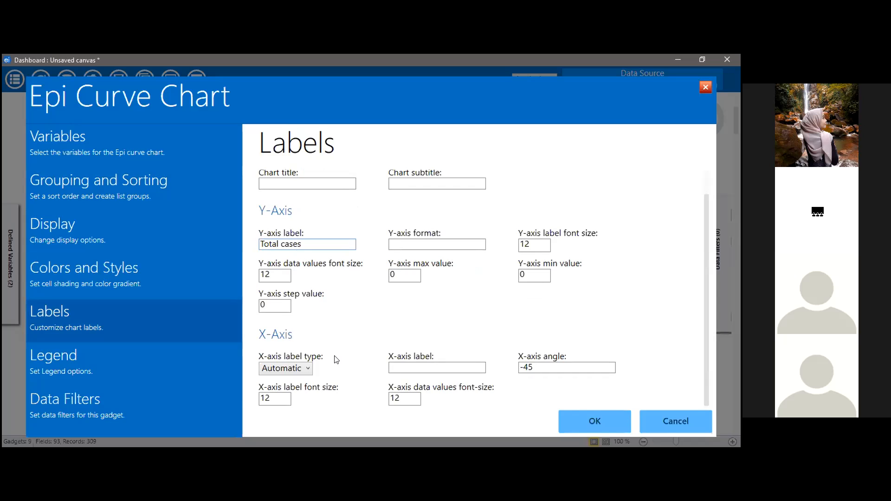
scroll(336, 360, up, 1)
scroll(336, 360, down, 1)
scroll(336, 360, up, 1)
scroll(334, 360, down, 1)
click(307, 369)
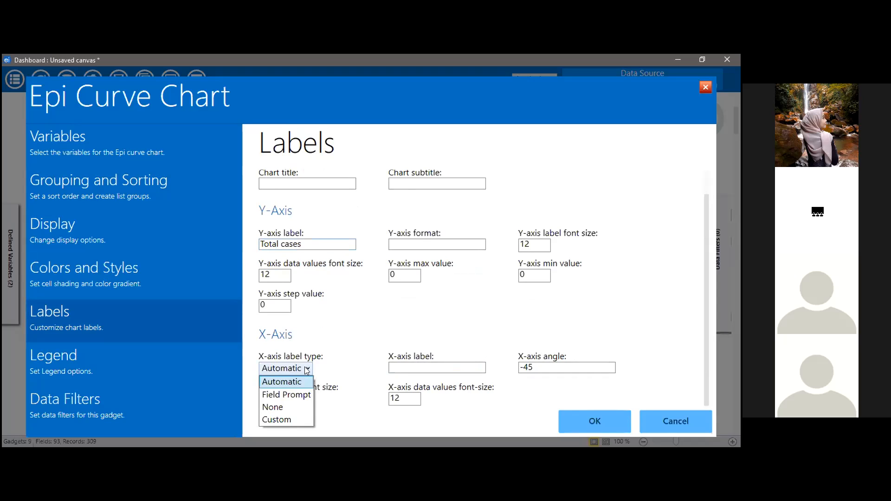
click(287, 419)
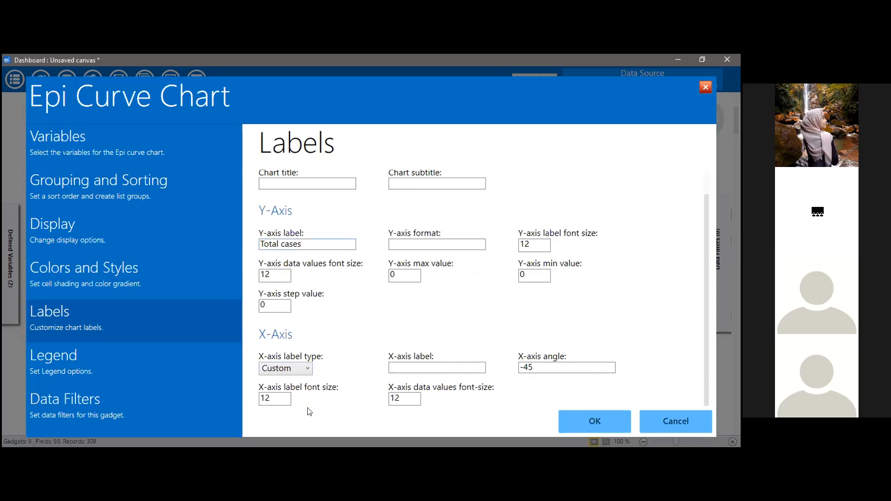
click(422, 367)
text(date of onset)
scroll(558, 383, up, 2)
scroll(557, 382, down, 2)
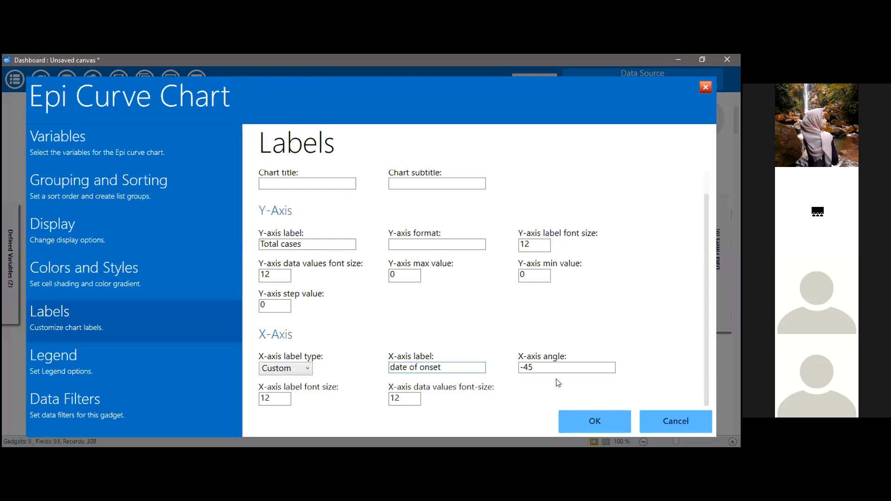
Title the chart "Epi curve by case status" and apply the epi curve settings
scroll(520, 178, up, 1)
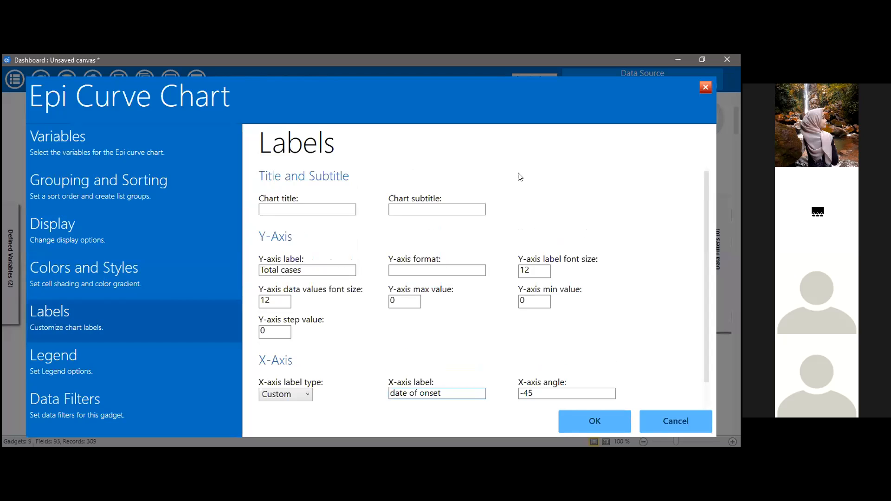
click(326, 209)
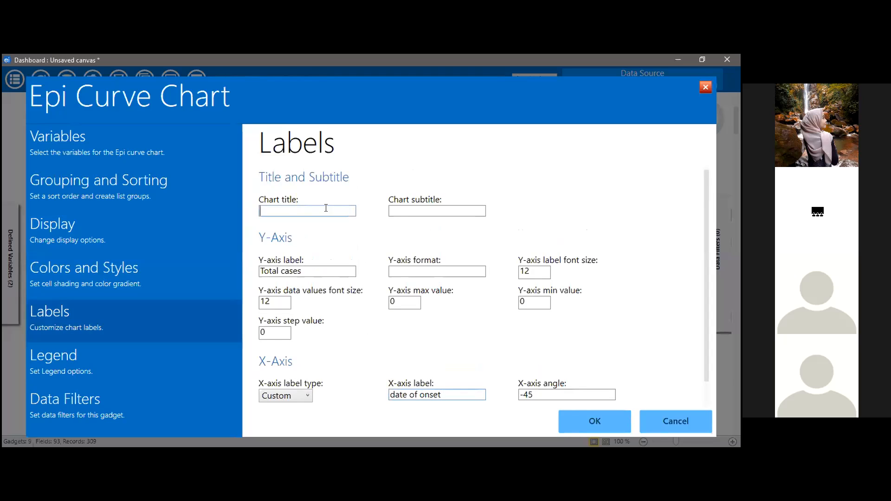
click(413, 209)
click(309, 209)
text(Epi curve by case status)
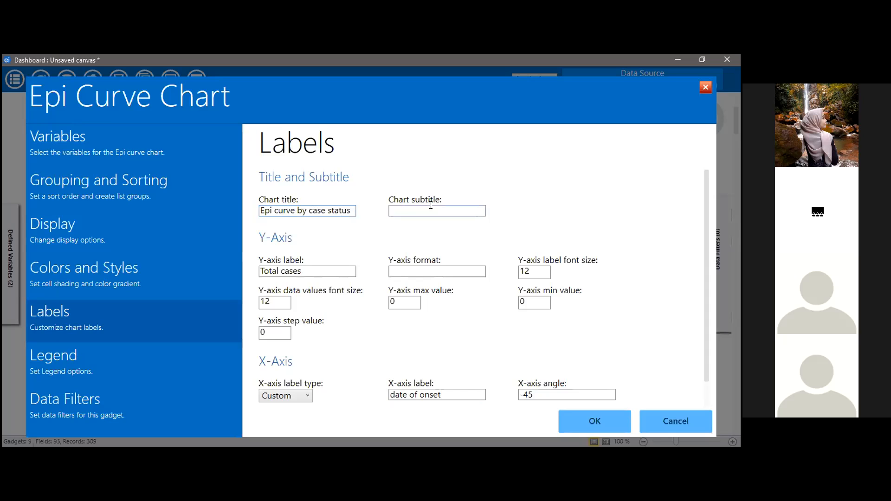
click(585, 423)
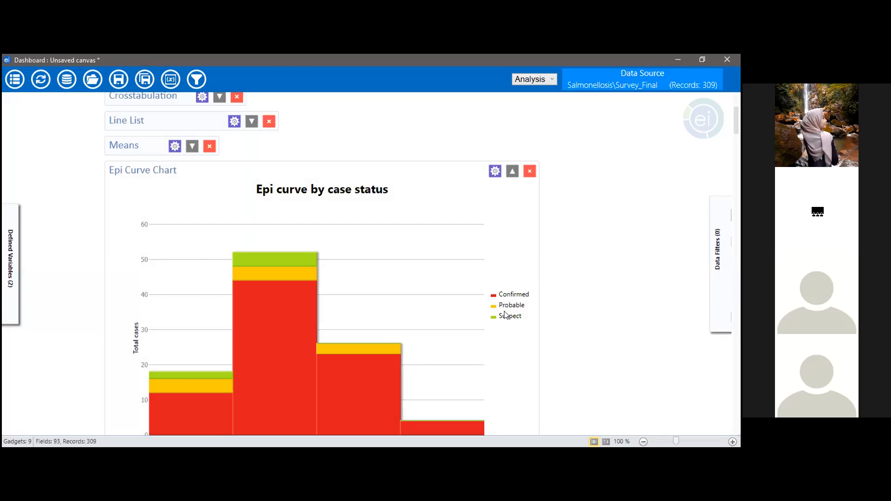
Review the stratified epi curve's stacked bars, title, legend and axis labels
scroll(506, 319, down, 3)
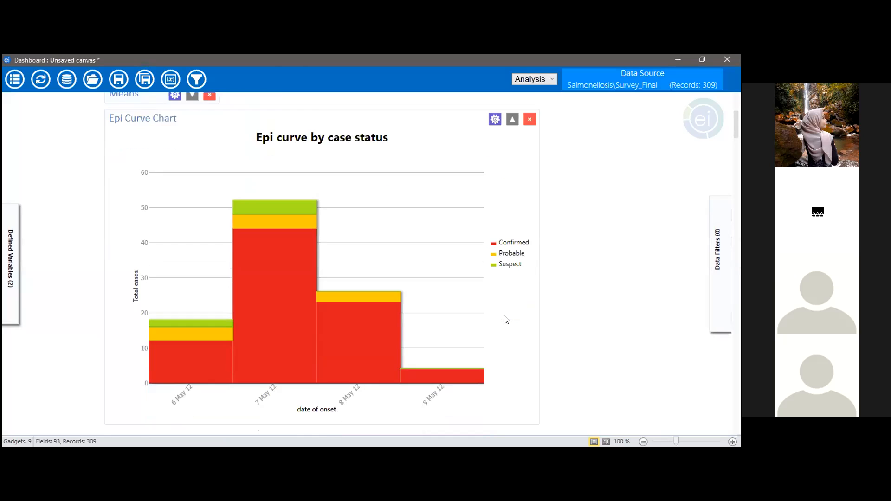
scroll(506, 319, up, 1)
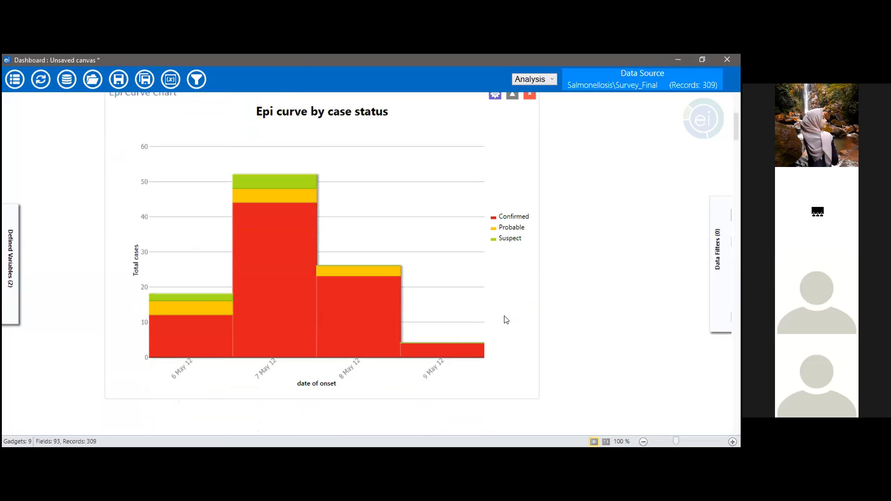
scroll(515, 221, up, 2)
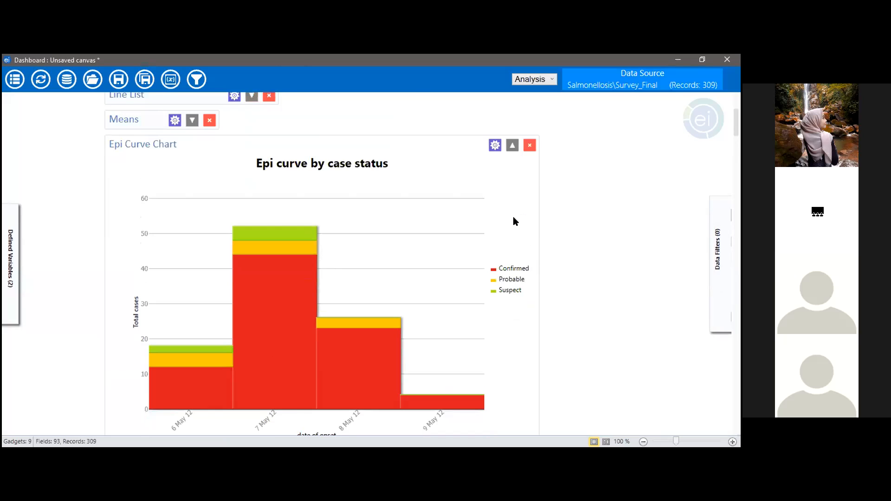
scroll(514, 221, down, 1)
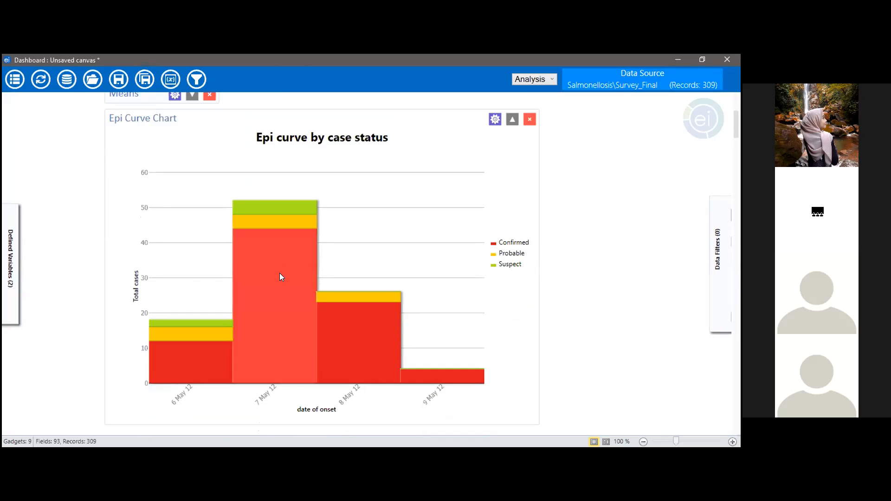
scroll(461, 305, up, 1)
scroll(462, 304, down, 2)
scroll(462, 304, up, 2)
scroll(462, 304, down, 1)
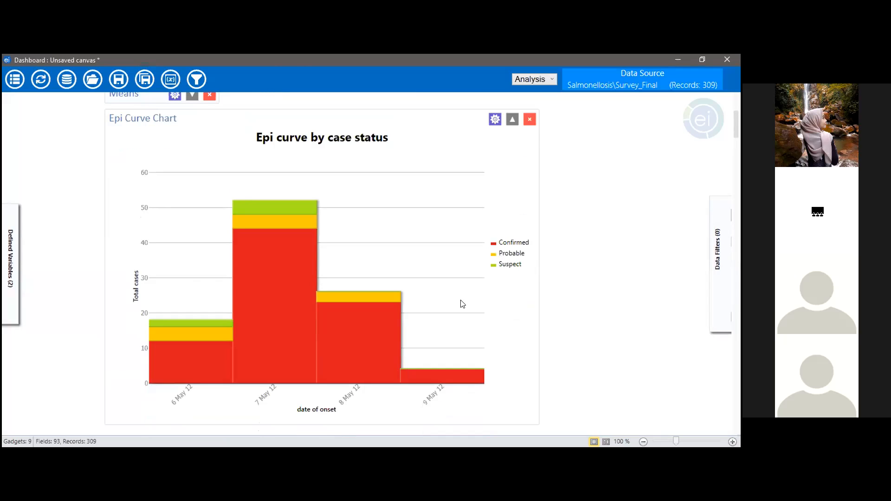
scroll(462, 304, up, 1)
scroll(385, 311, down, 1)
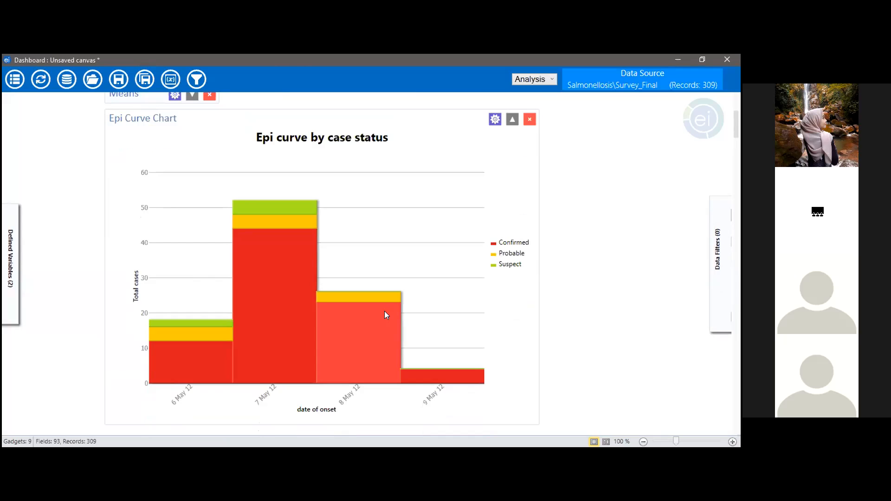
scroll(384, 315, up, 1)
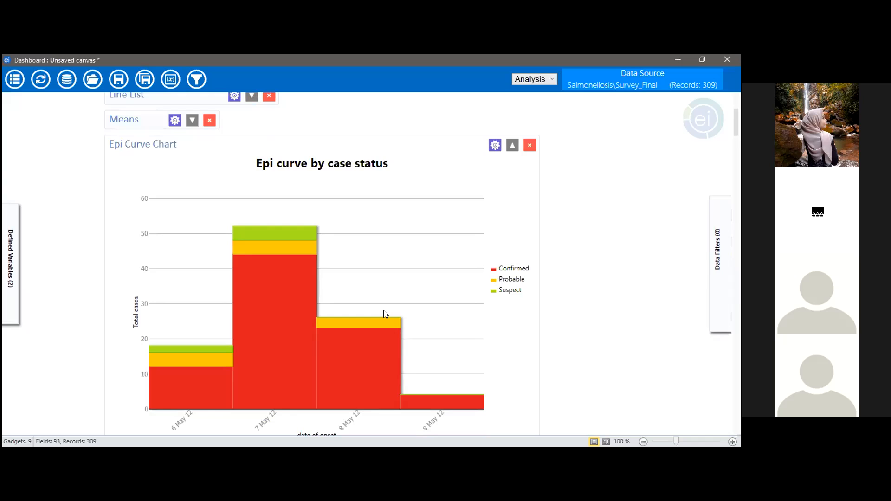
Read the case counts of the stacked case-status segments across the onset dates from 6 to 9 May 12
mouse_move(263, 231)
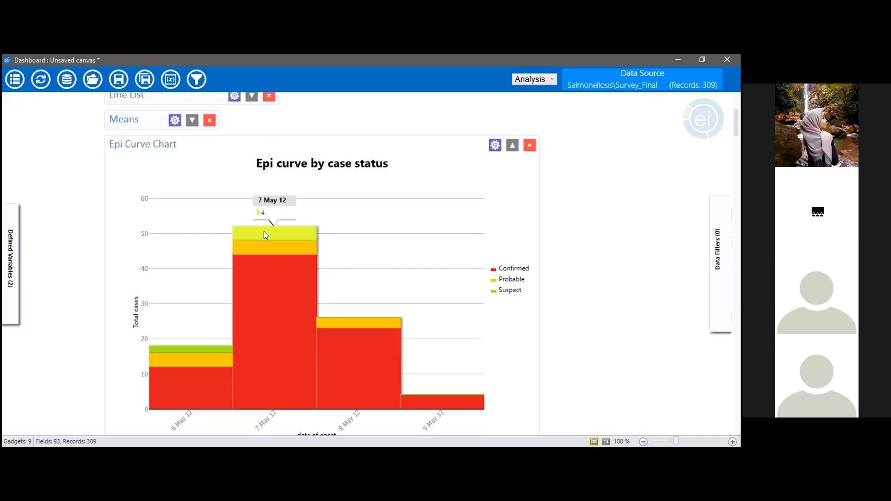
mouse_move(268, 251)
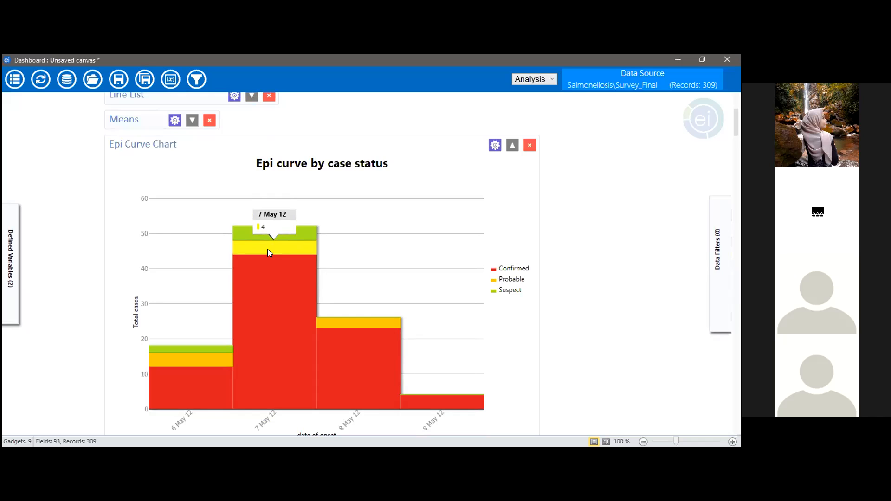
mouse_move(210, 348)
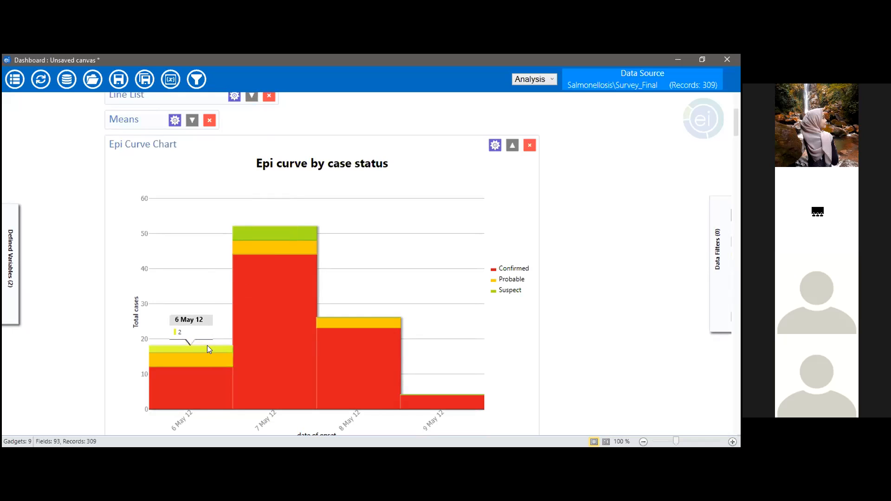
mouse_move(378, 326)
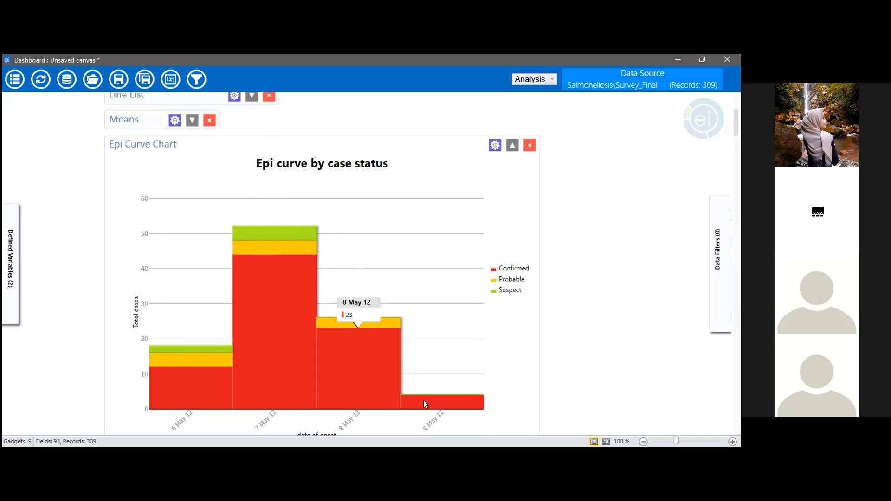
mouse_move(427, 397)
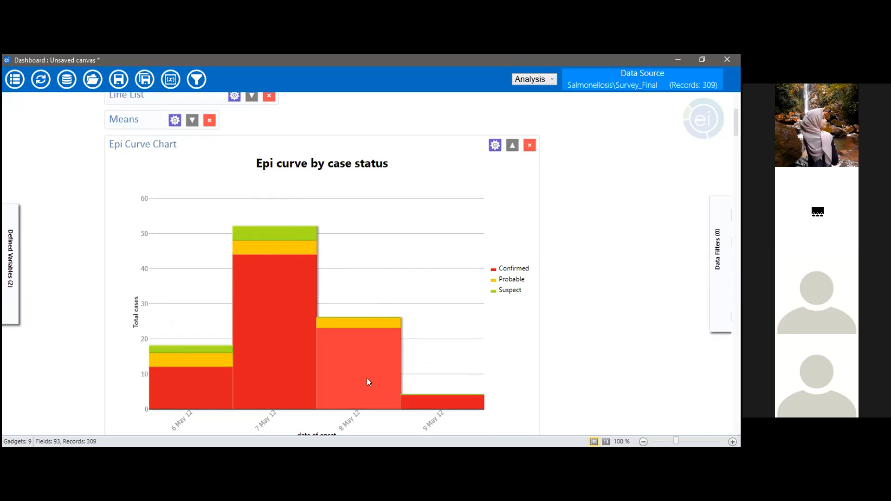
mouse_move(287, 318)
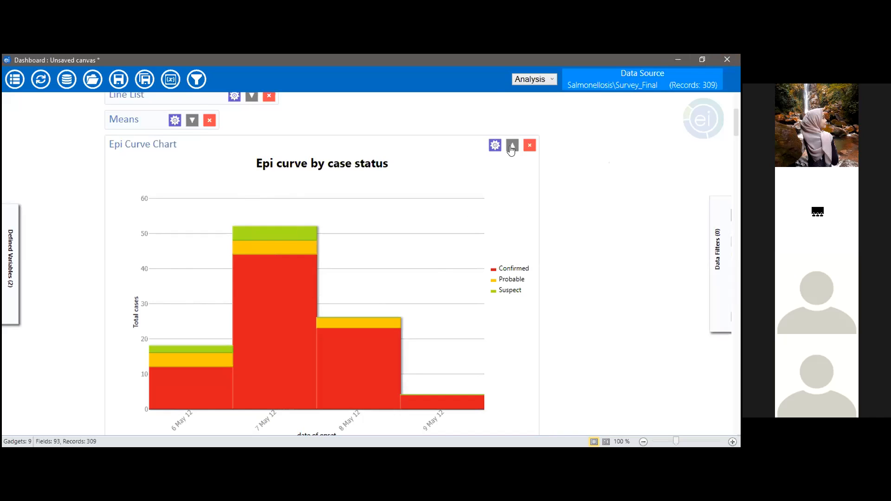
Add Gender to the variables that stratify the epi curve and apply the setting
click(495, 145)
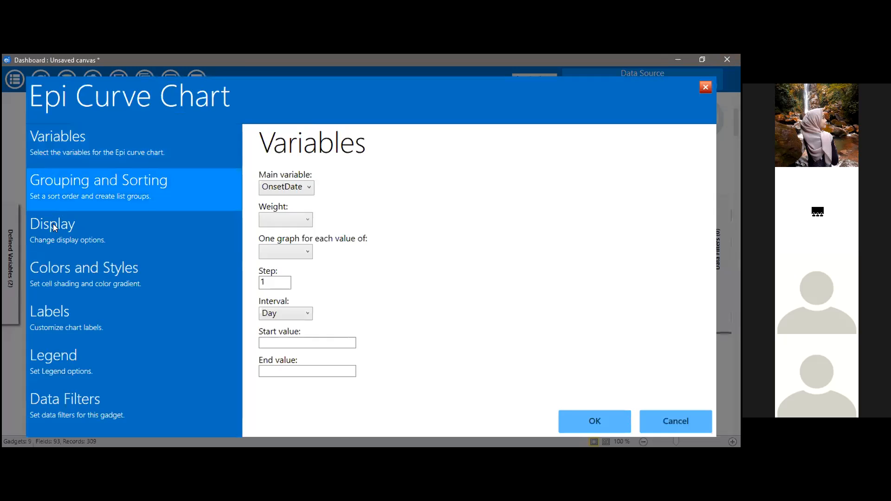
click(126, 188)
scroll(308, 251, down, 6)
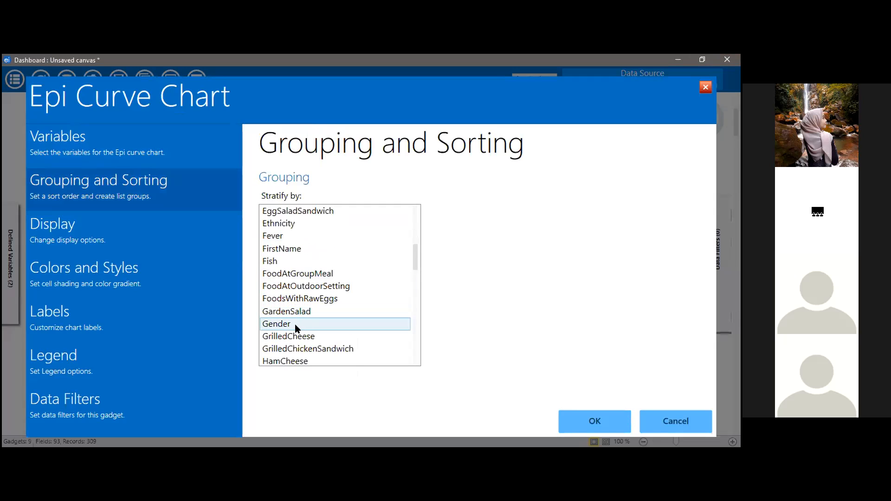
click(291, 322)
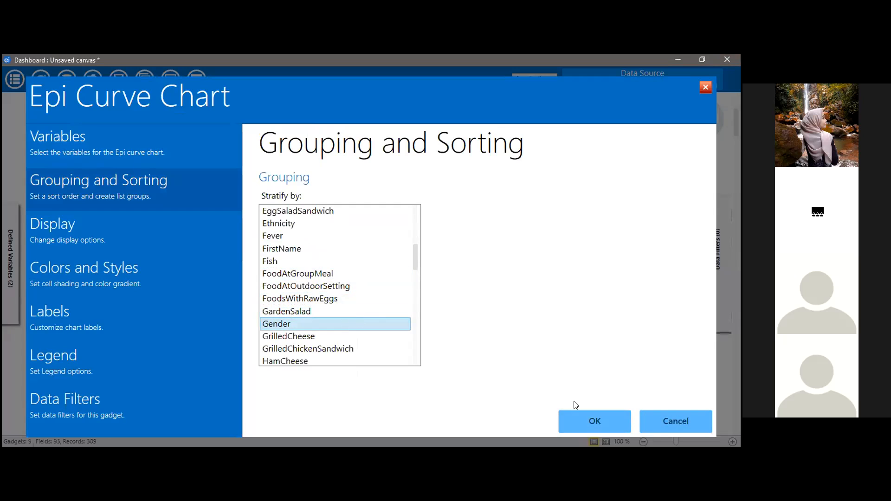
click(577, 420)
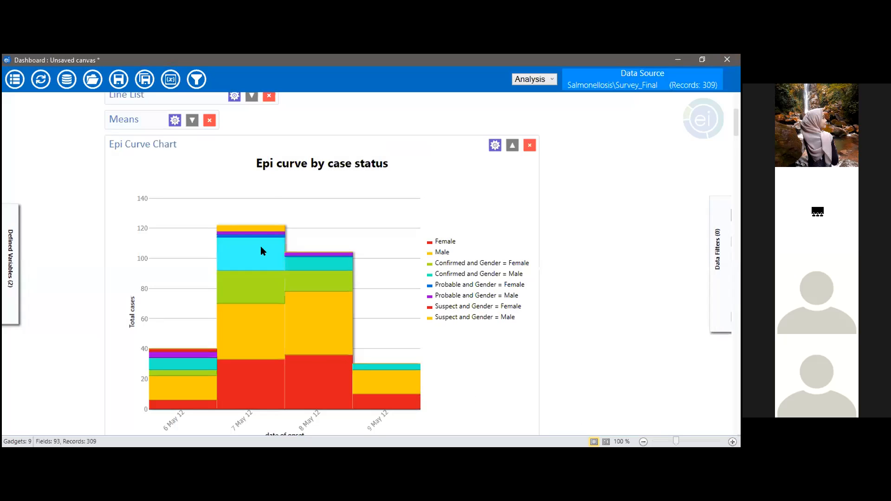
mouse_move(188, 386)
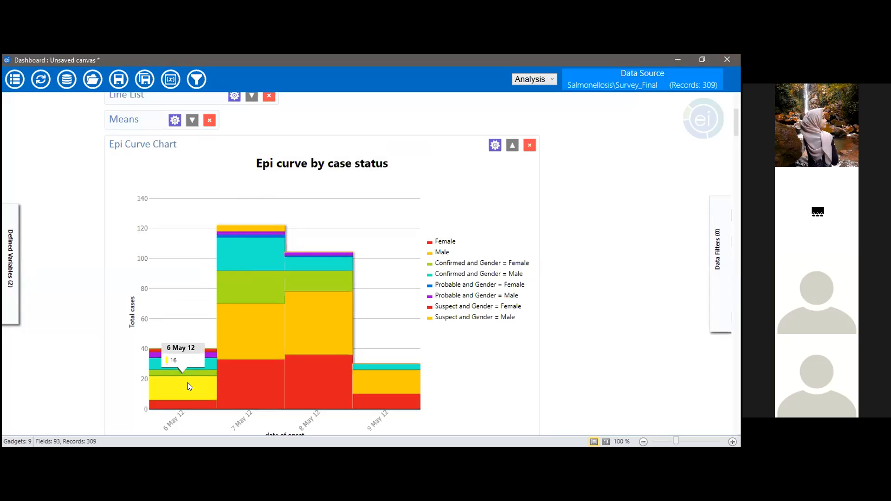
mouse_move(337, 302)
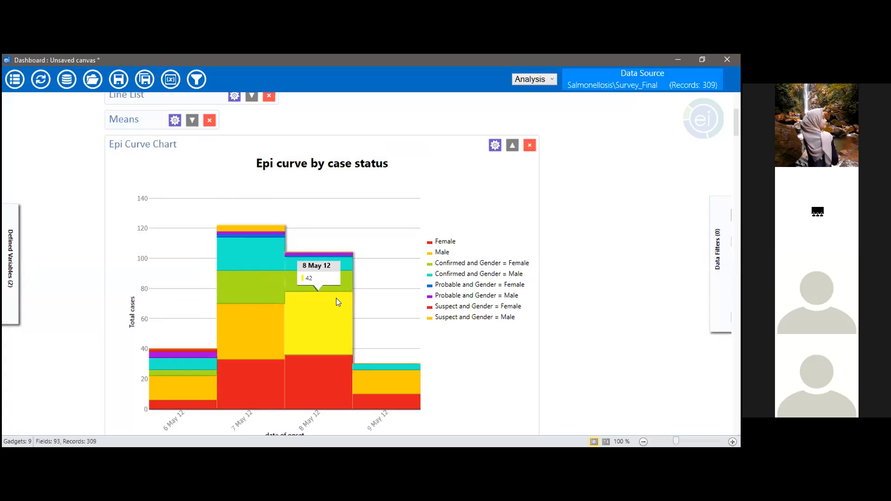
Remove case status from the epi curve's stratification, keeping only Gender selected, and apply the change
click(496, 147)
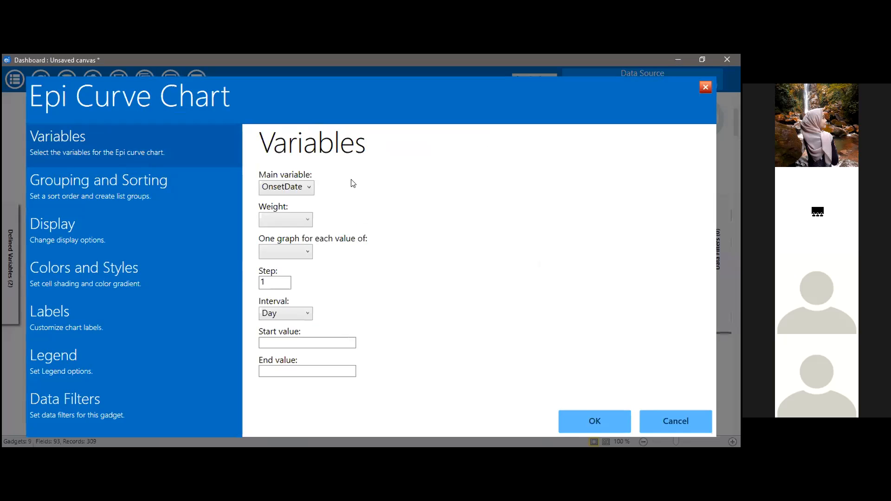
click(704, 86)
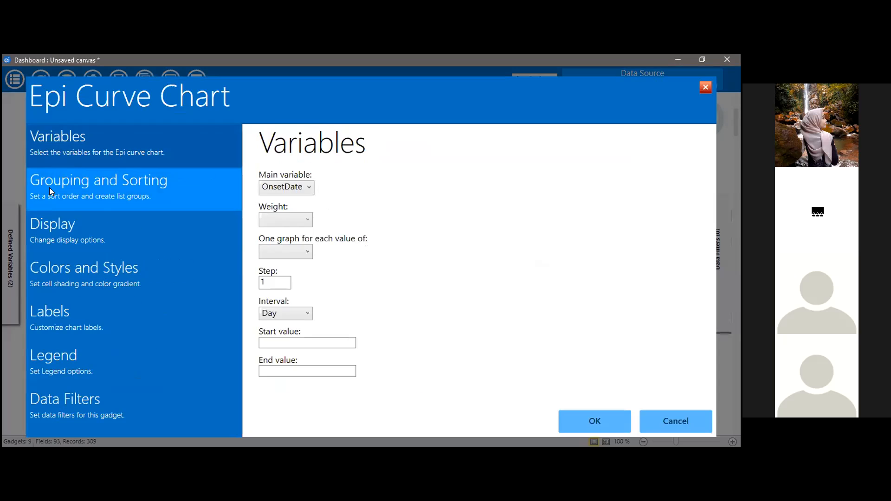
click(51, 186)
scroll(358, 298, down, 2)
scroll(358, 298, down, 15)
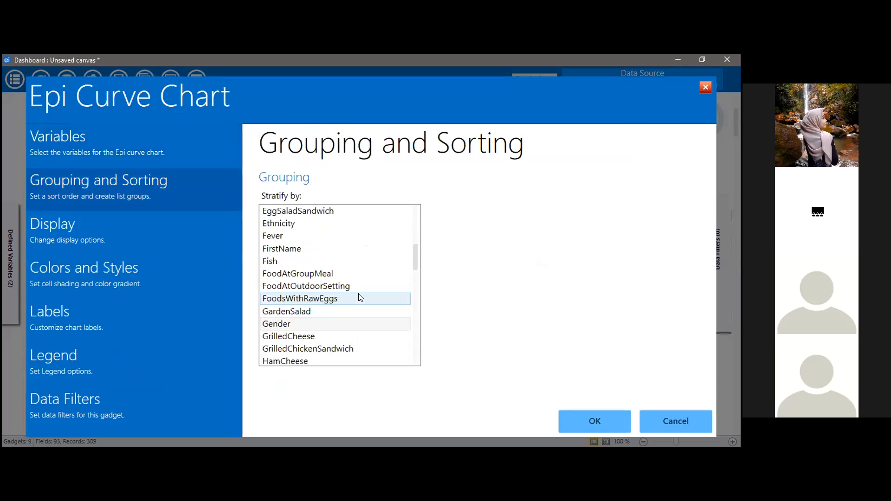
scroll(358, 293, up, 2)
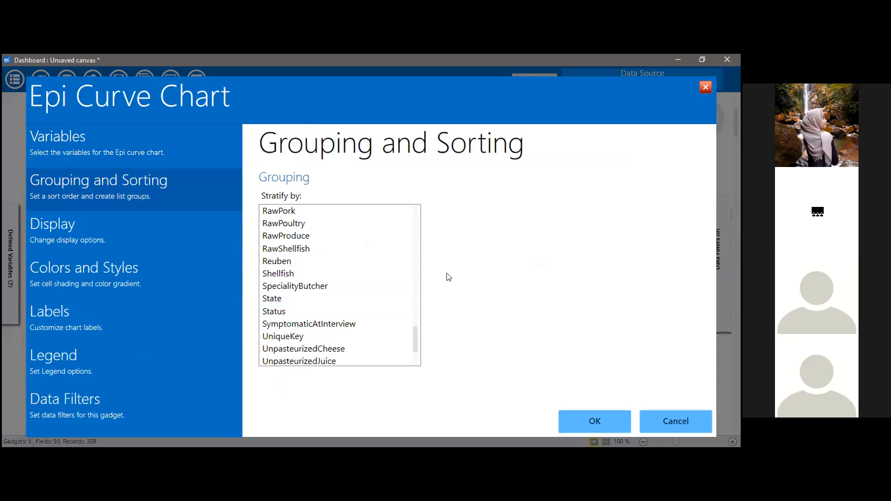
click(575, 422)
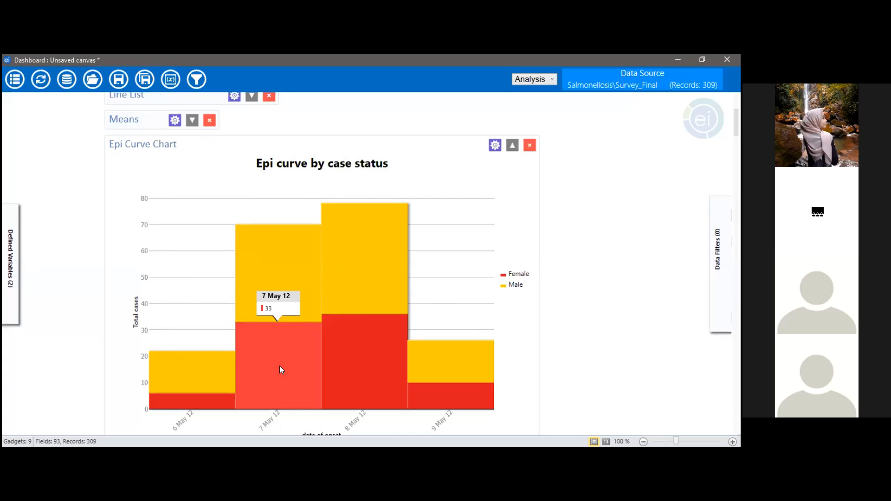
Review the gender-stratified epi curve's bars, title, legend and date axis
scroll(280, 367, down, 3)
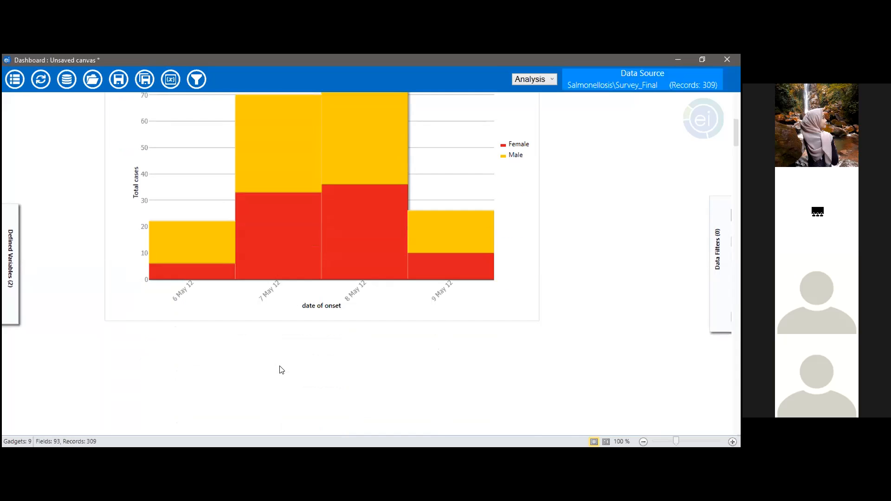
scroll(280, 368, up, 3)
scroll(336, 320, down, 2)
scroll(336, 320, up, 3)
click(512, 171)
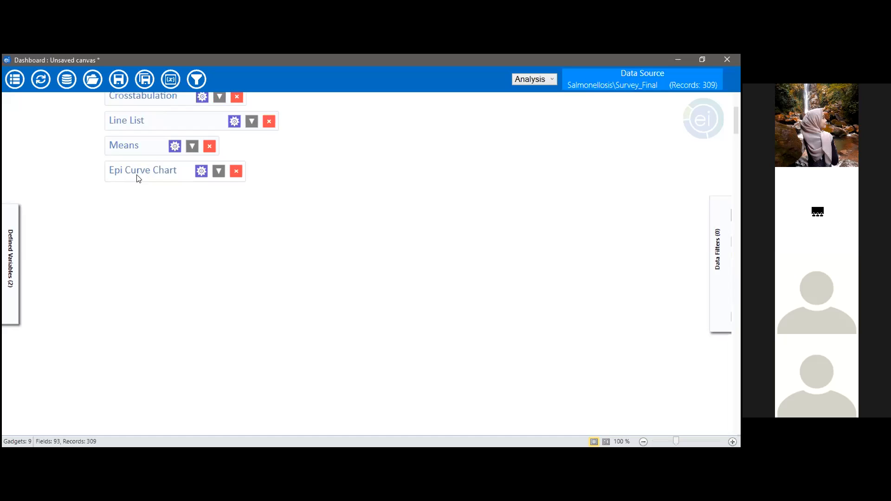
click(218, 172)
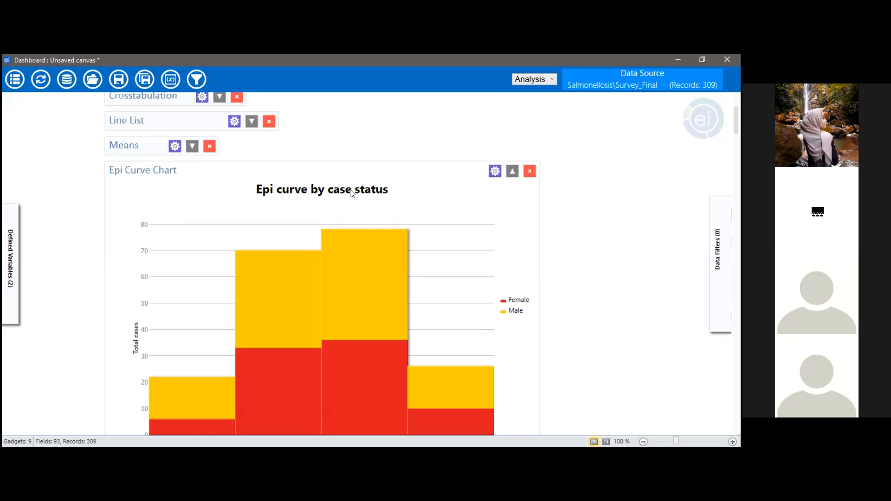
Change the epi curve's chart title to "Epi curve by gender", apply it, and collapse the chart gadget
click(495, 172)
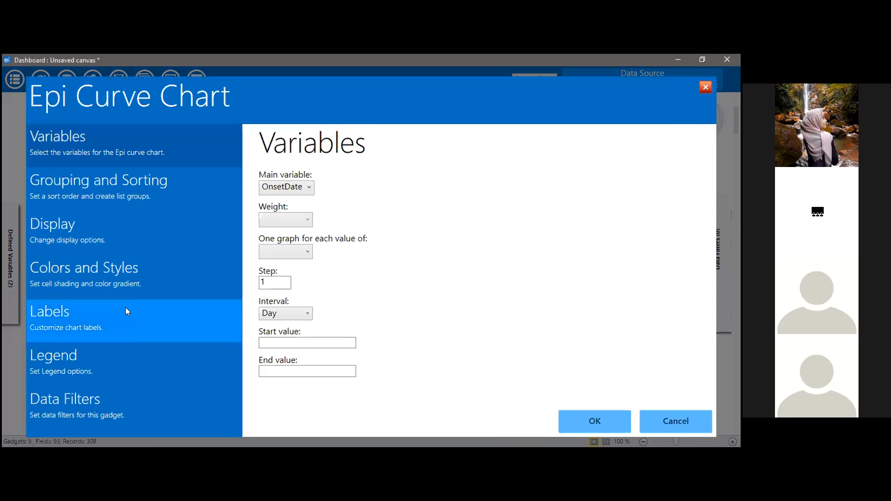
click(125, 307)
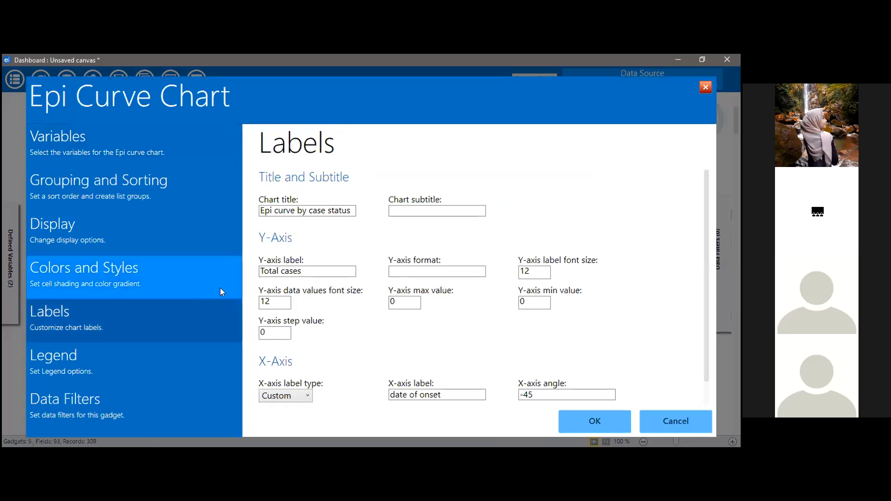
drag(349, 208, 303, 209)
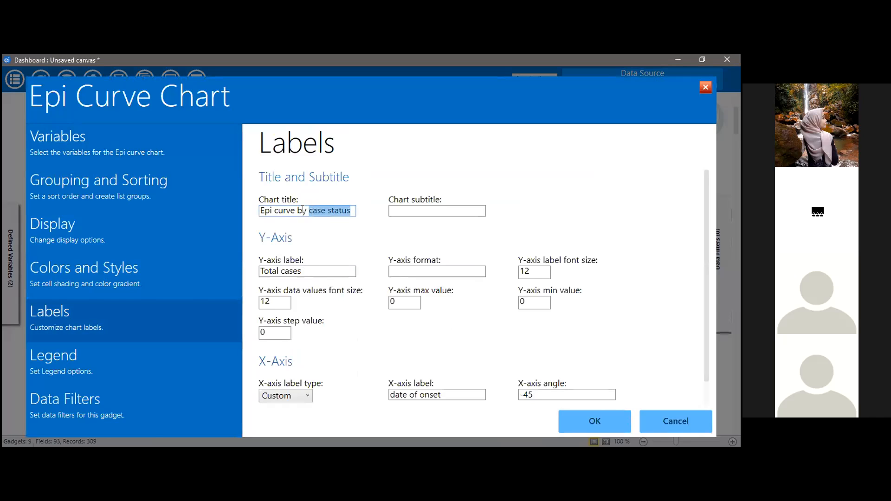
text(gender)
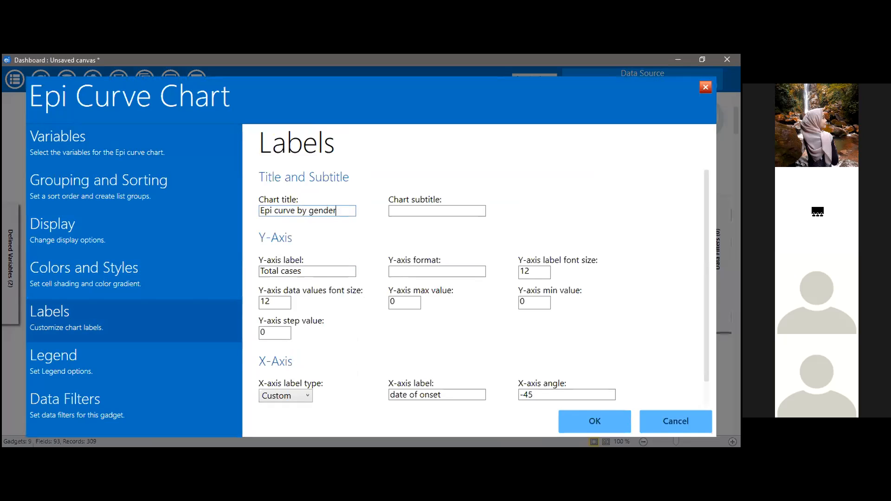
click(602, 427)
scroll(488, 250, down, 2)
scroll(488, 250, up, 2)
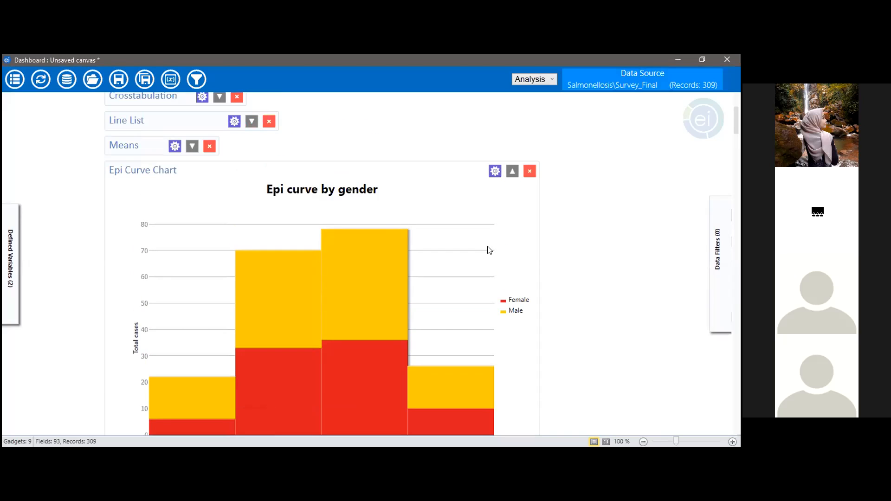
click(511, 172)
click(512, 170)
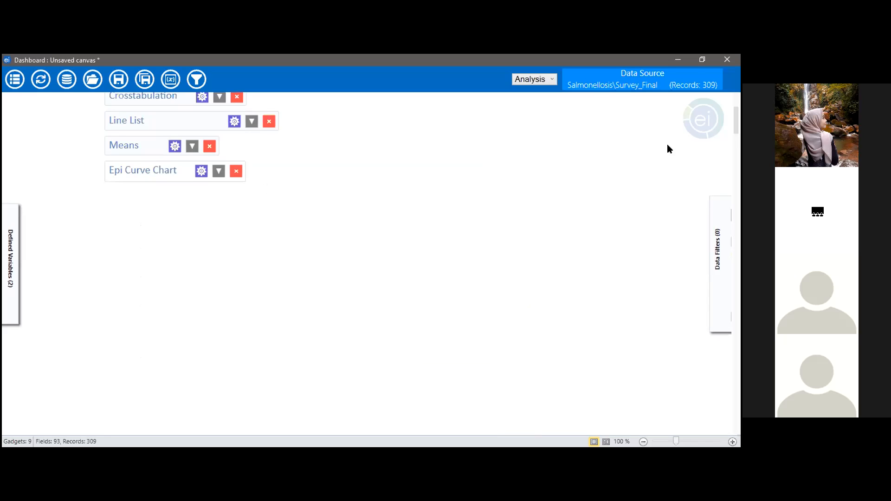
Add a column chart analysis gadget to the canvas with Race as its main variable
right_click(103, 189)
mouse_move(154, 309)
mouse_move(325, 413)
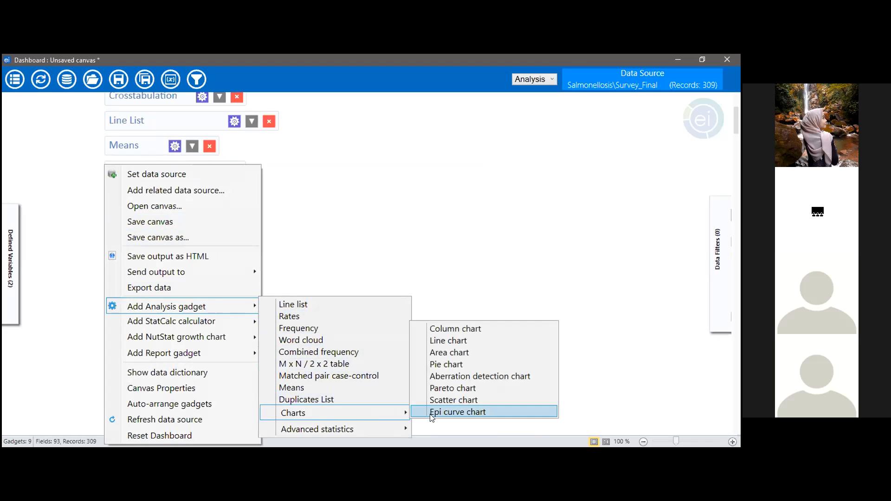
click(438, 328)
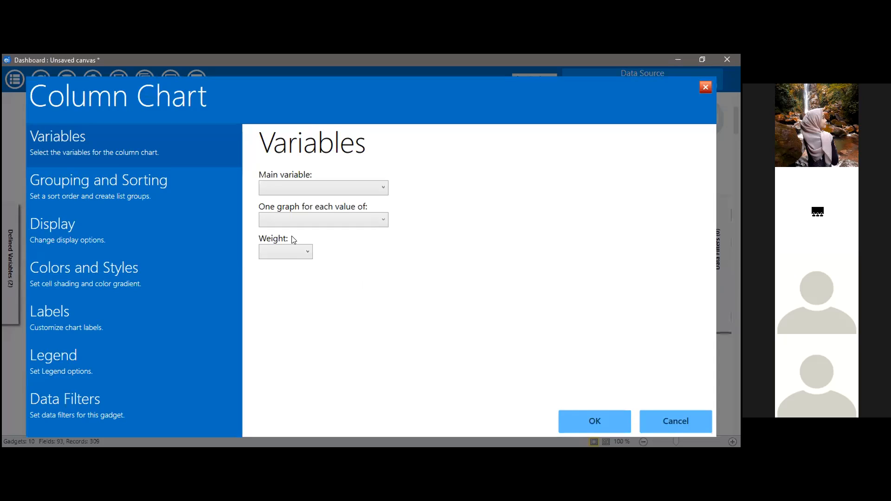
click(273, 191)
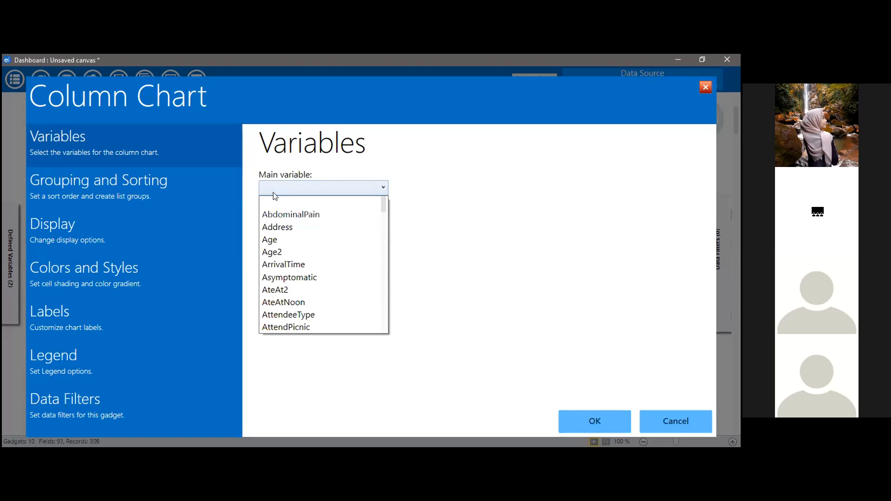
scroll(357, 255, down, 2)
drag(383, 215, 399, 295)
click(302, 264)
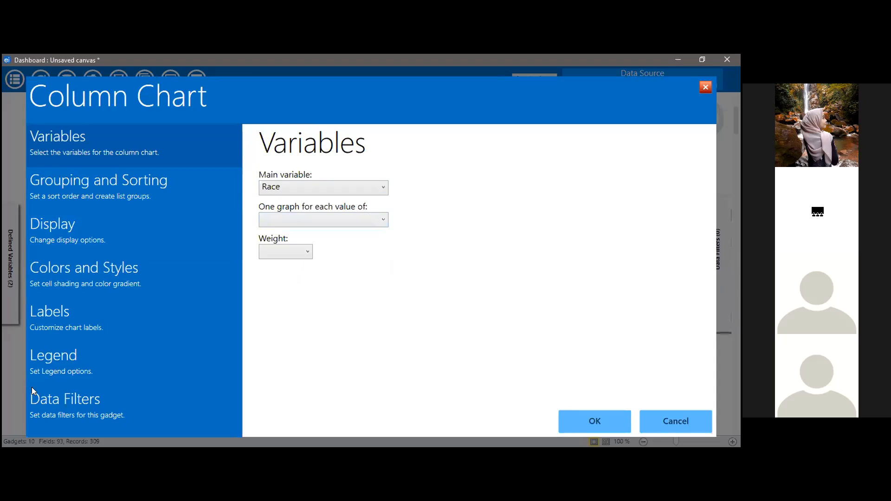
Title the column chart "Cases by race"
click(67, 314)
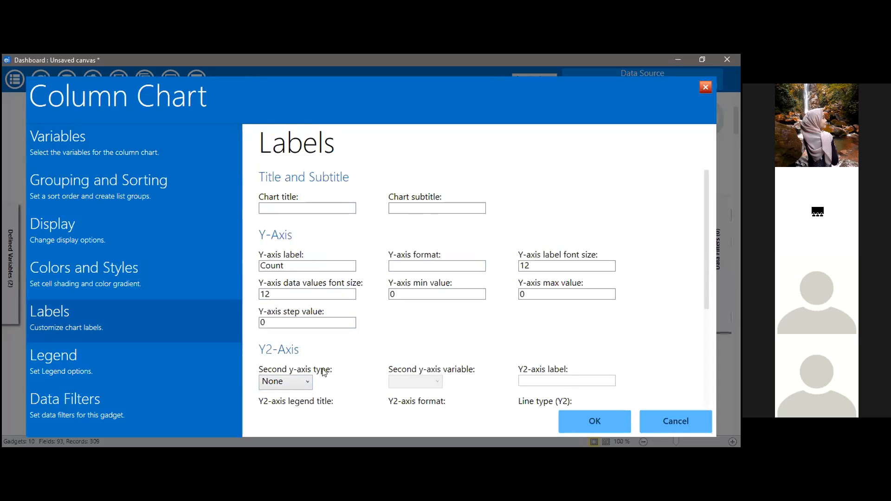
click(313, 211)
text(Cases by race)
scroll(308, 297, down, 3)
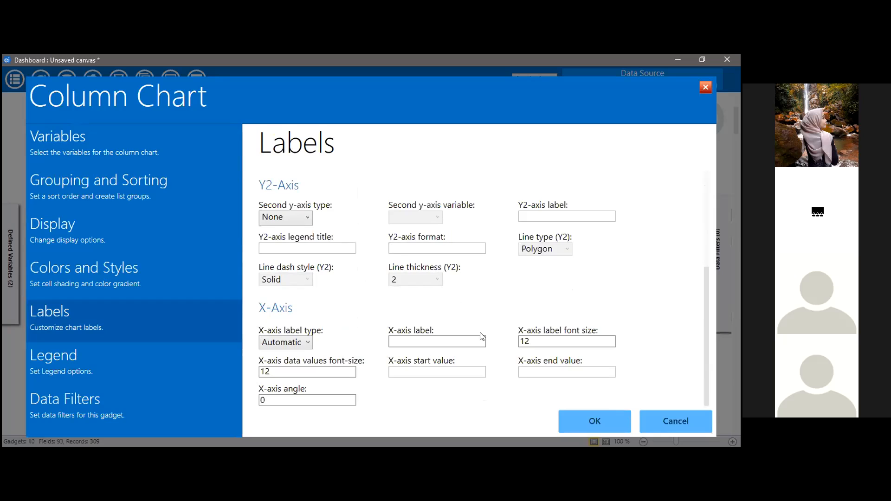
scroll(482, 338, up, 3)
scroll(482, 338, up, 1)
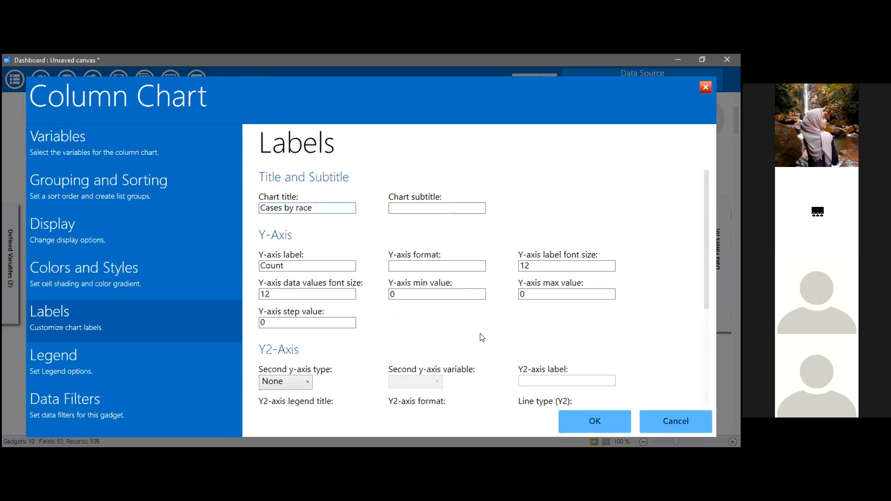
scroll(482, 338, down, 1)
scroll(482, 337, down, 5)
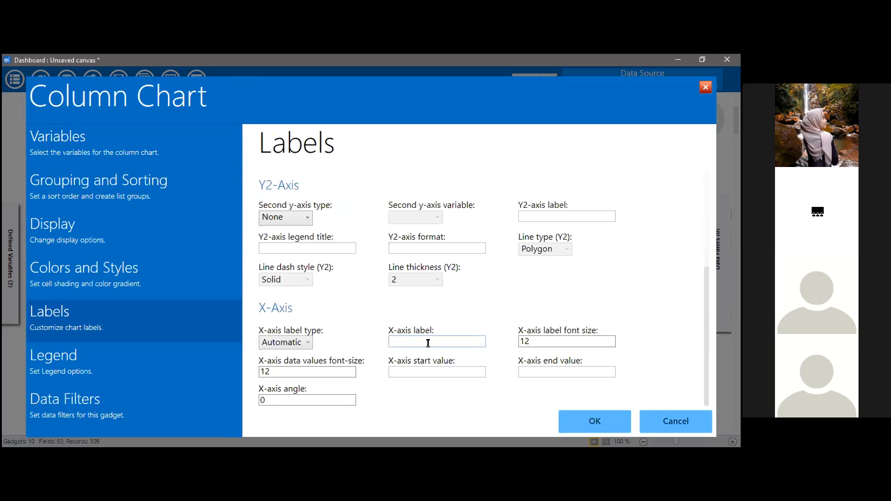
scroll(428, 343, up, 4)
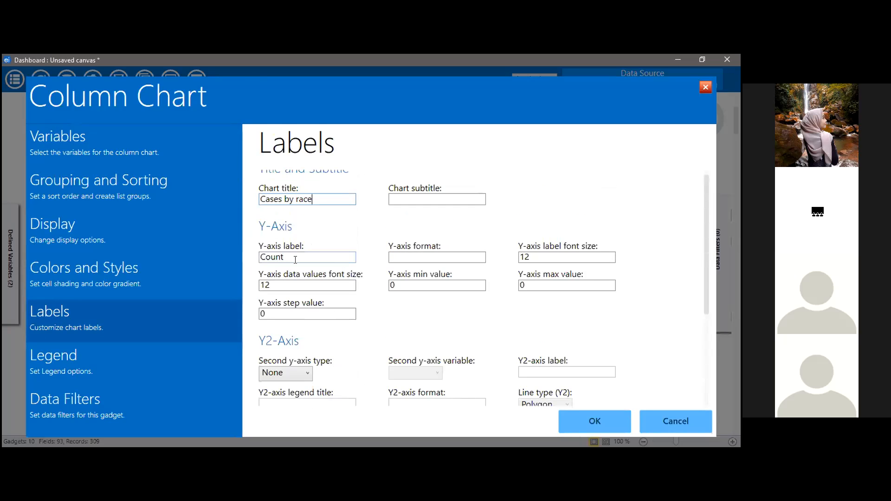
Replace the column chart's Y-axis label with "Total Cases"
drag(288, 254, 237, 254)
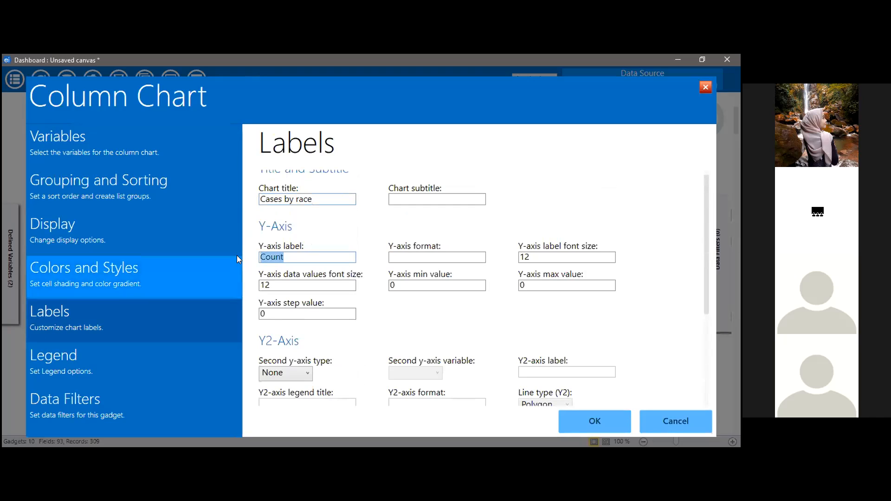
key(End)
text(with)
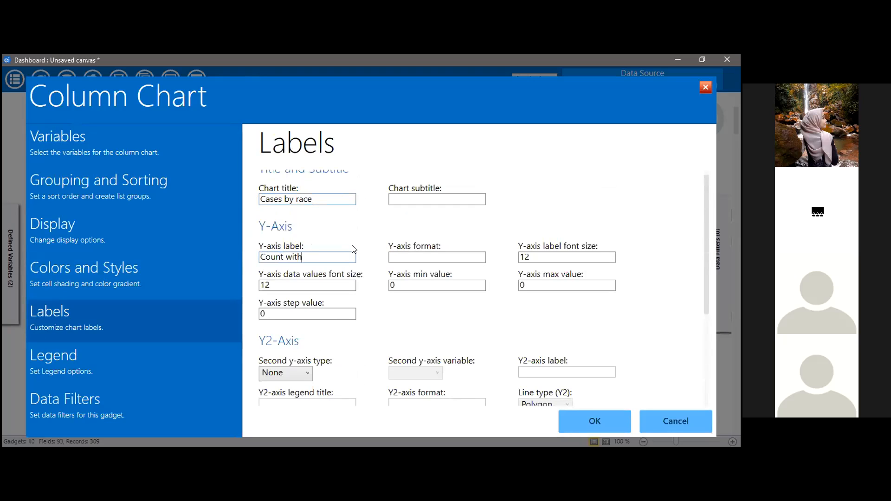
text( t)
key(BackSpace)
key(BackSpace)
key(BackSpace)
key(BackSpace)
key(BackSpace)
key(BackSpace)
key(BackSpace)
key(BackSpace)
key(BackSpace)
key(BackSpace)
key(BackSpace)
key(BackSpace)
text(Total Cases)
Examine the column chart's remaining axis label settings, including the available X-axis label types
scroll(405, 251, down, 3)
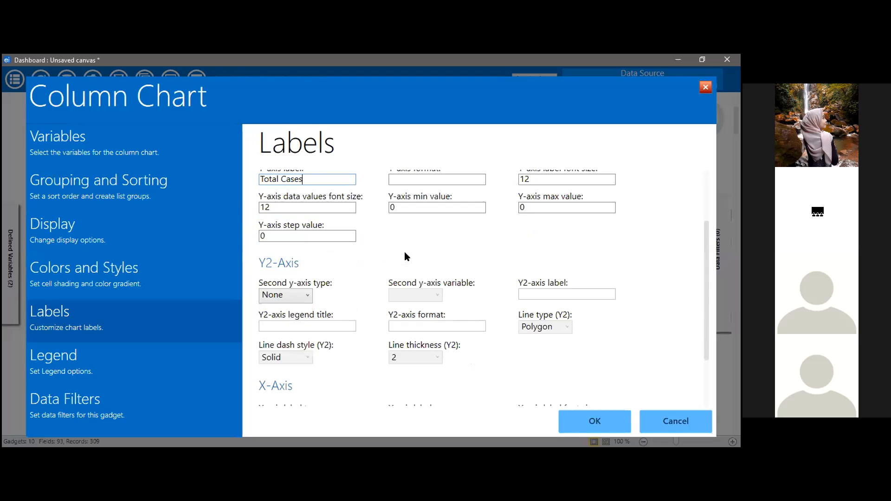
scroll(406, 253, down, 3)
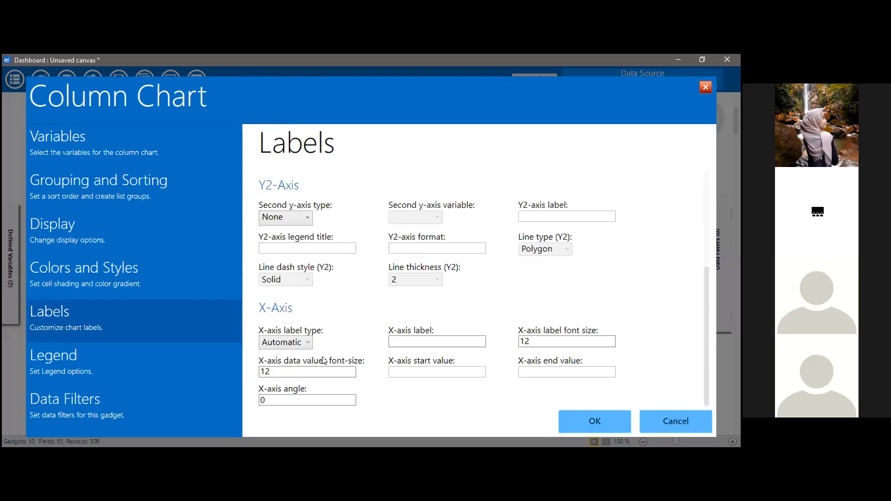
click(304, 342)
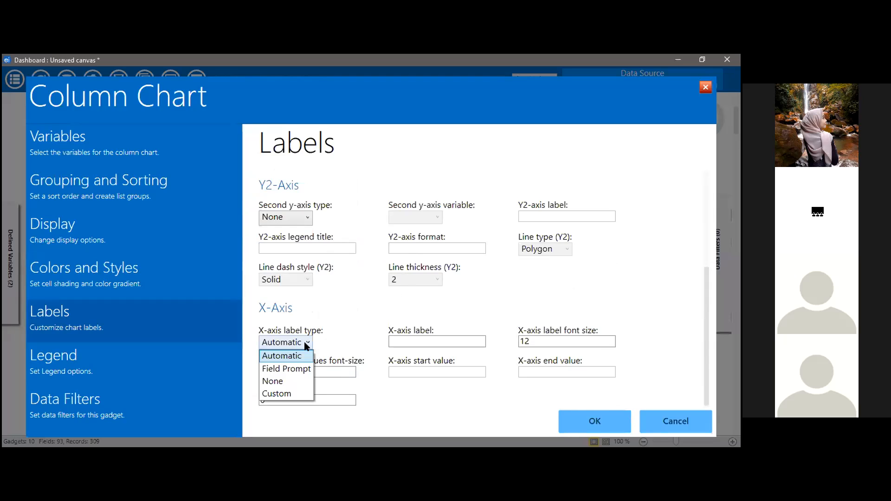
click(305, 343)
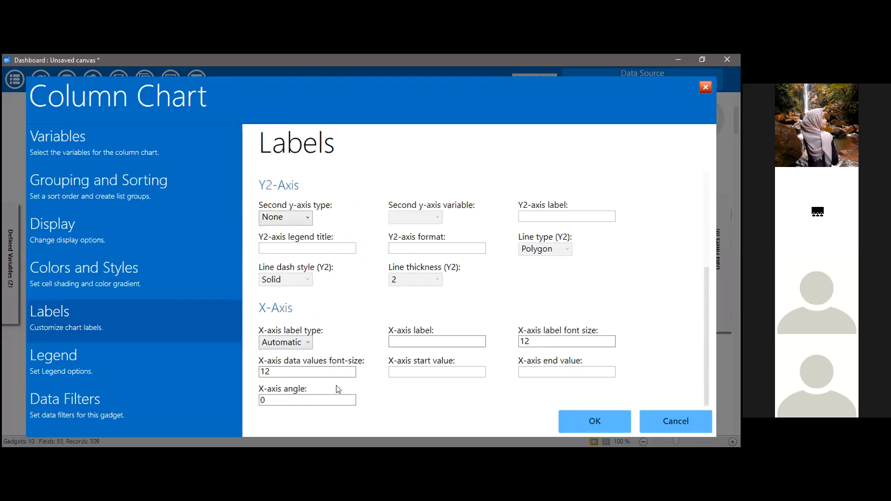
click(304, 341)
click(304, 341)
click(456, 342)
scroll(537, 328, up, 2)
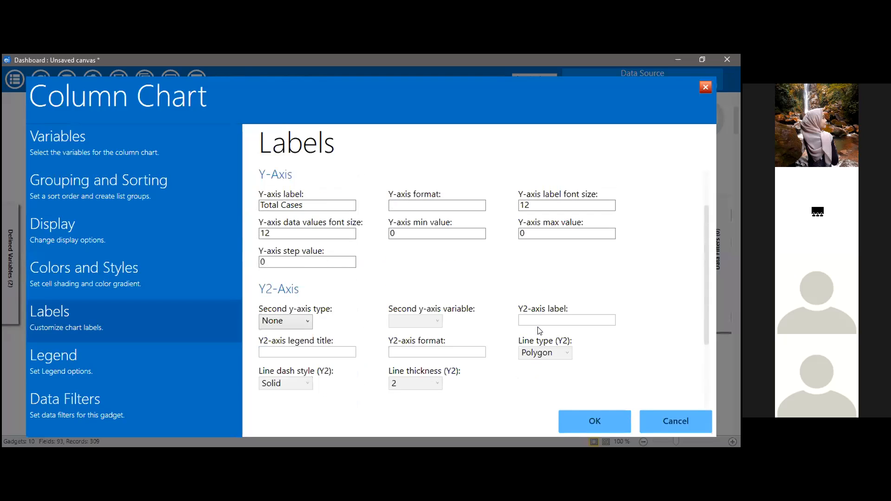
scroll(540, 331, down, 2)
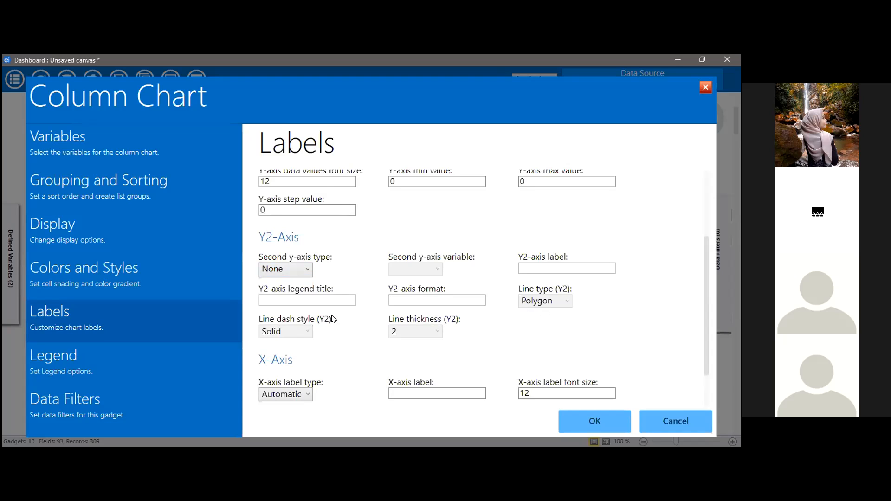
Set the column chart's X-axis angle to -45
scroll(333, 319, down, 3)
click(289, 401)
key(BackSpace)
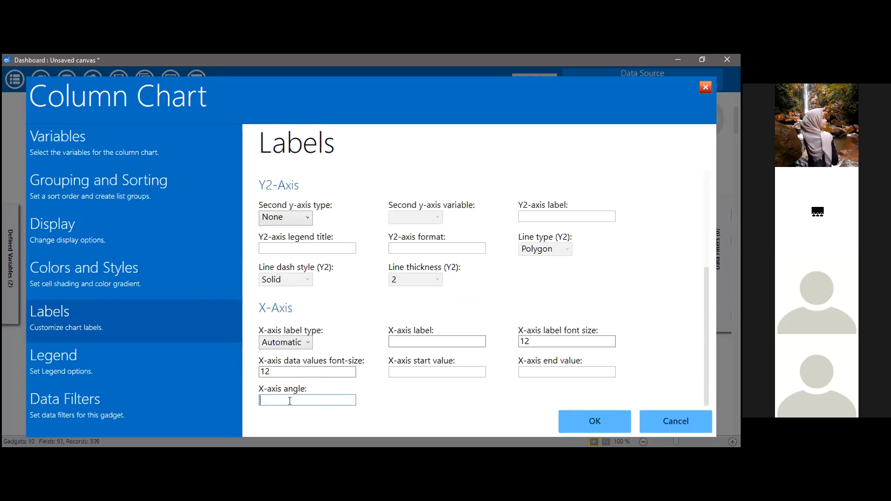
text(-45)
scroll(371, 329, up, 2)
scroll(371, 329, down, 2)
Enable different bar colors for the column chart and apply its settings
click(112, 273)
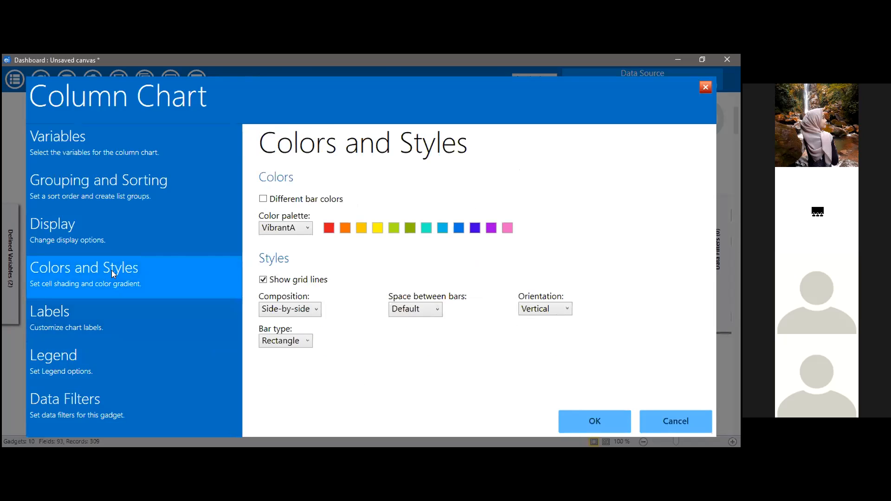
click(281, 203)
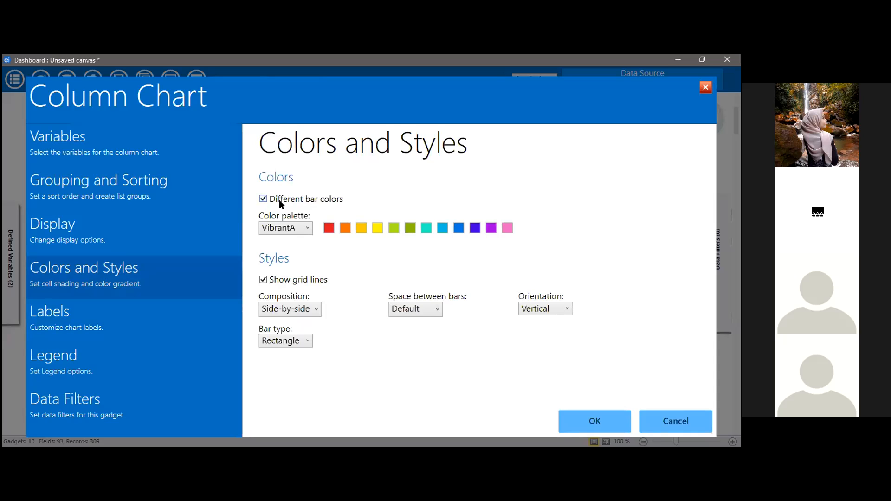
click(608, 420)
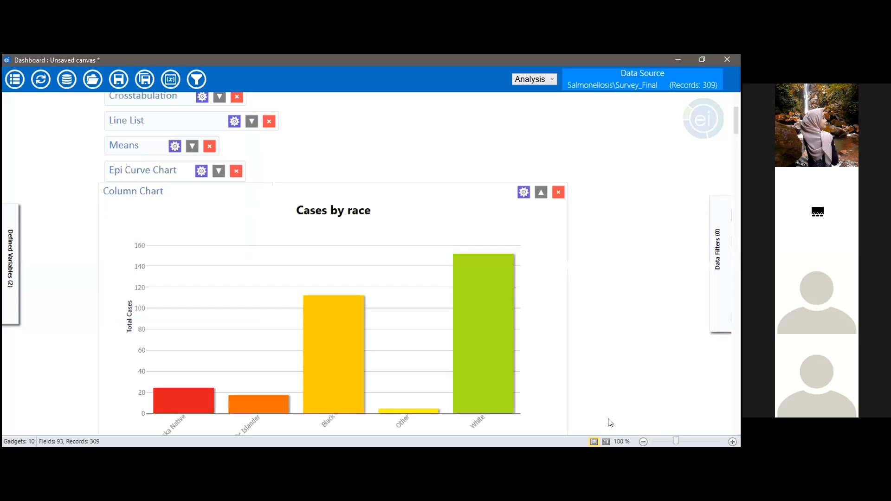
Examine the "Cases by race" column chart and read the case counts of its individual race bars
scroll(506, 327, down, 2)
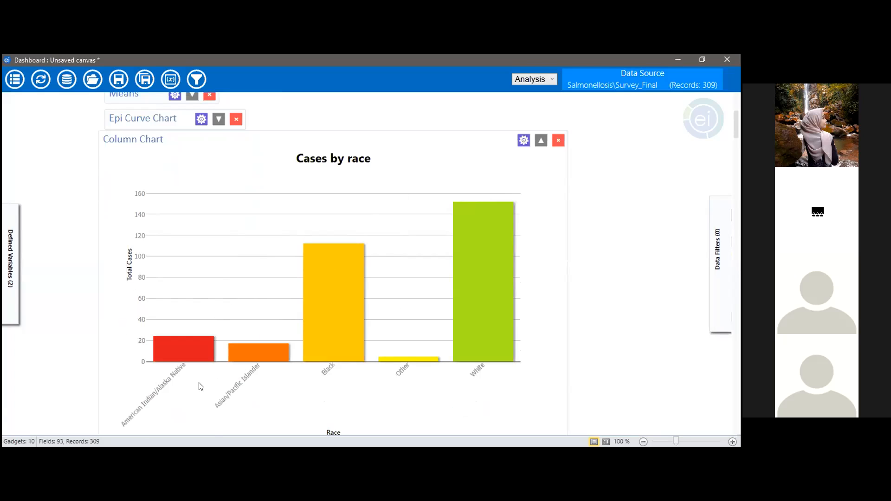
scroll(437, 370, down, 1)
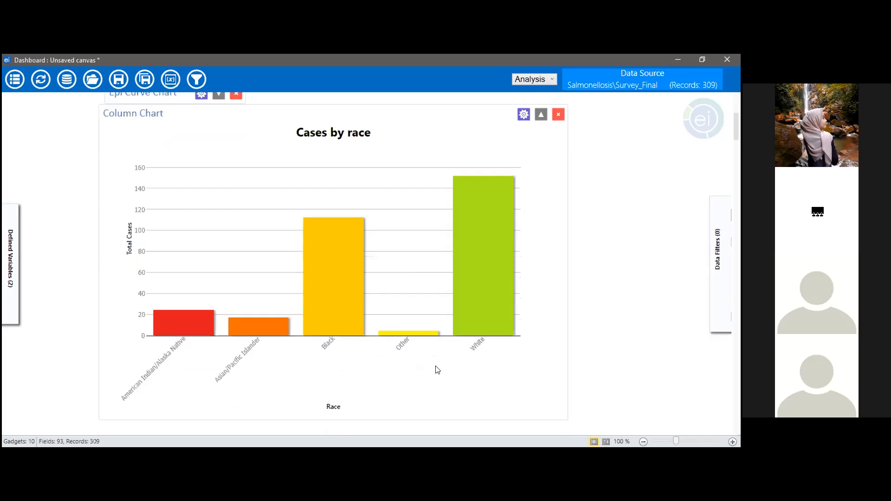
scroll(438, 370, down, 2)
scroll(437, 370, up, 2)
mouse_move(403, 333)
mouse_move(172, 315)
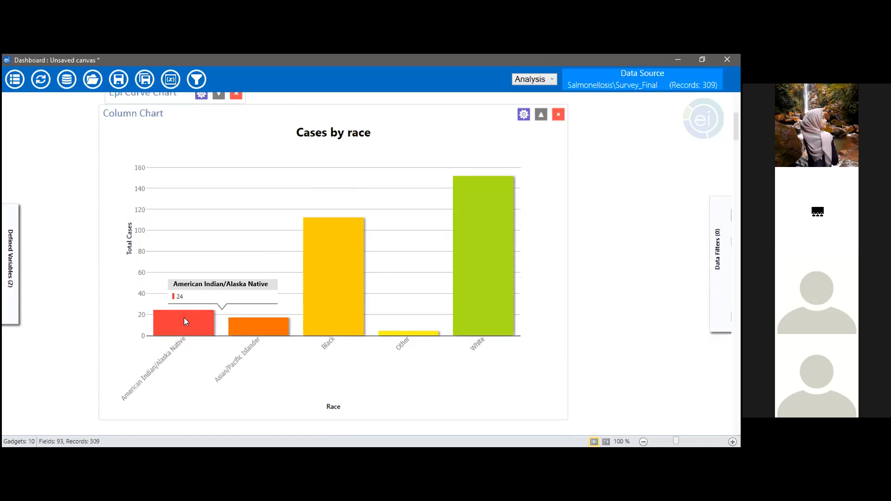
mouse_move(342, 288)
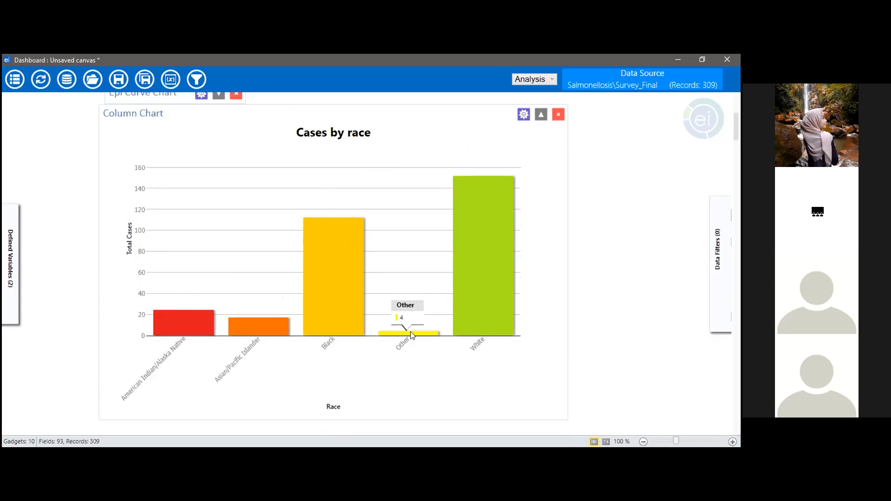
scroll(412, 334, up, 2)
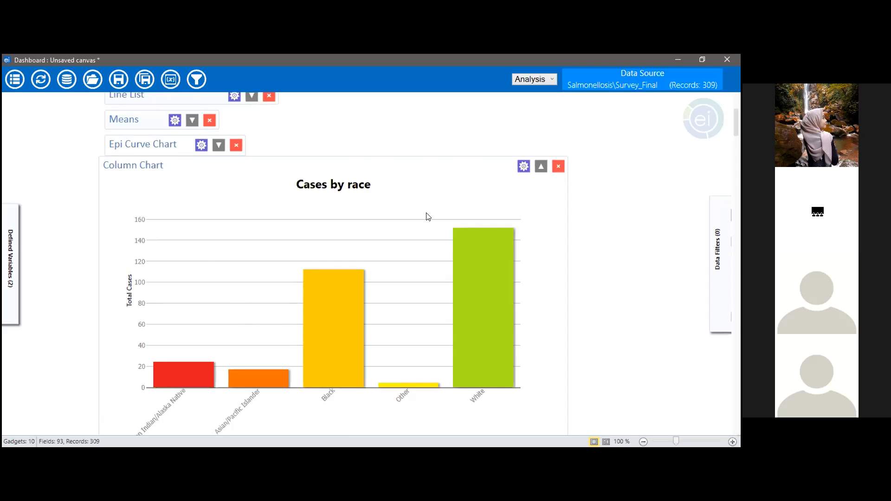
Expand the epi curve by gender and inspect its bars, then briefly check the Means table
click(218, 146)
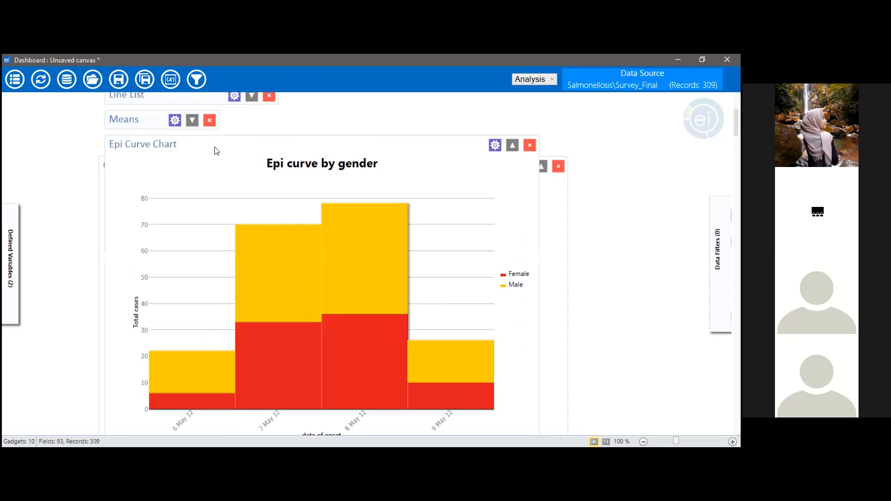
scroll(256, 219, down, 2)
scroll(258, 221, up, 2)
scroll(256, 222, down, 2)
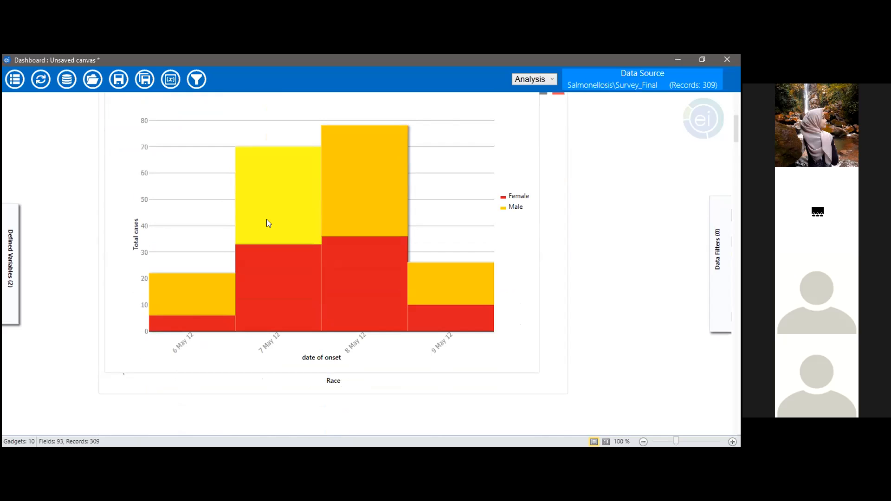
mouse_move(370, 321)
scroll(349, 277, down, 3)
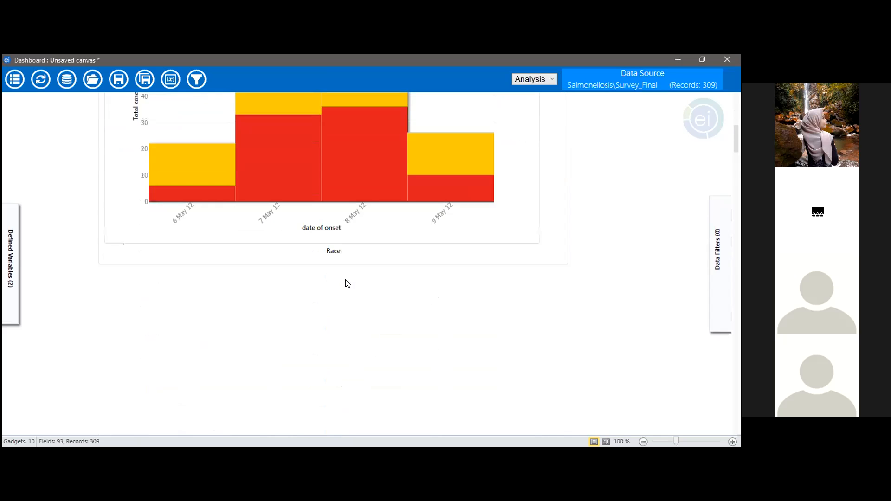
scroll(346, 282, up, 8)
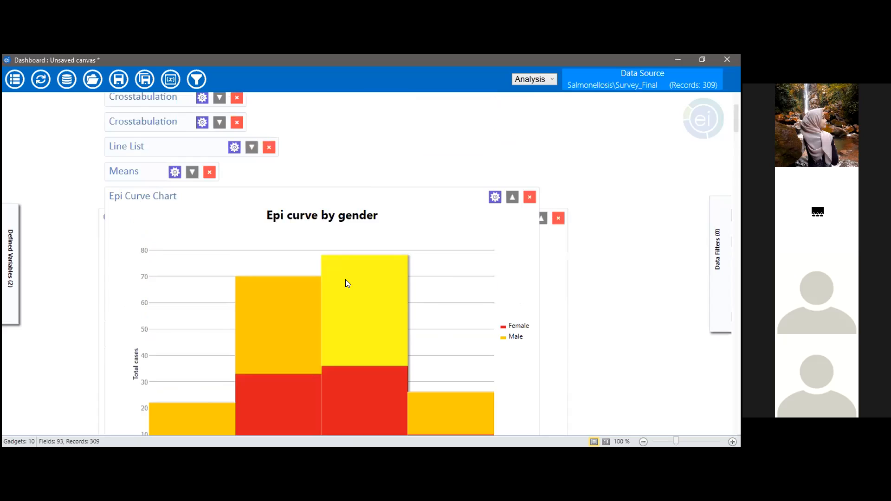
scroll(266, 303, down, 2)
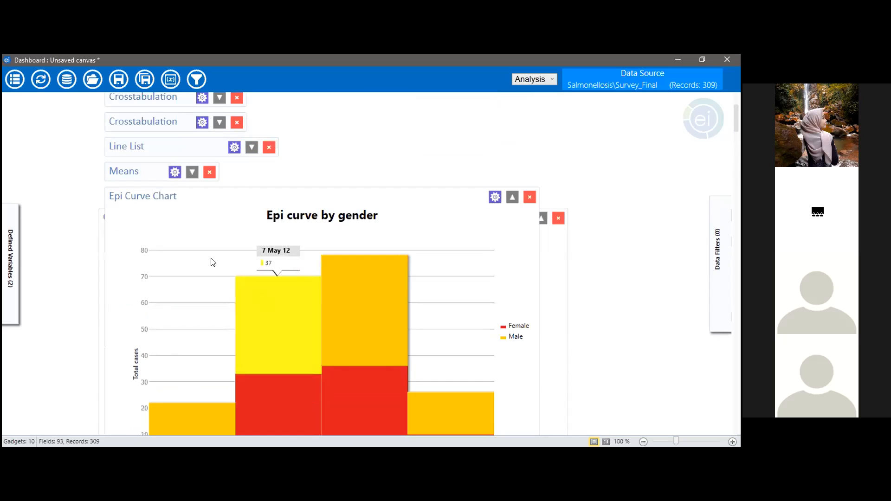
click(191, 173)
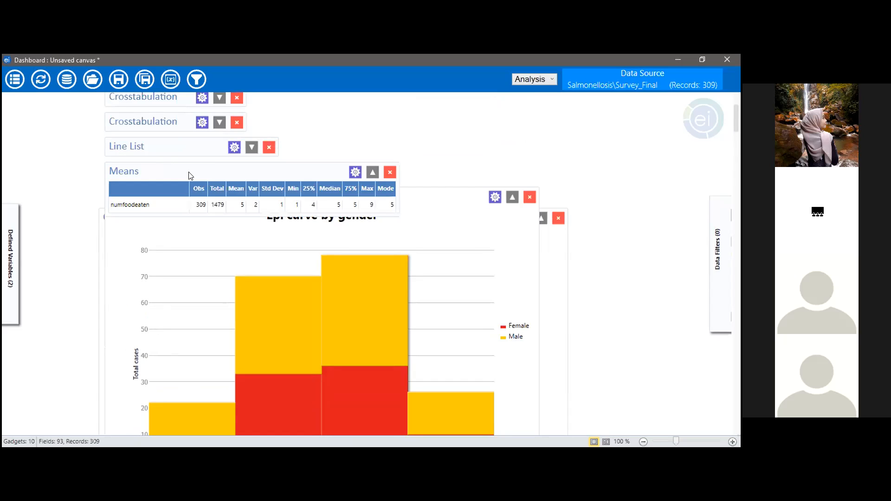
click(372, 172)
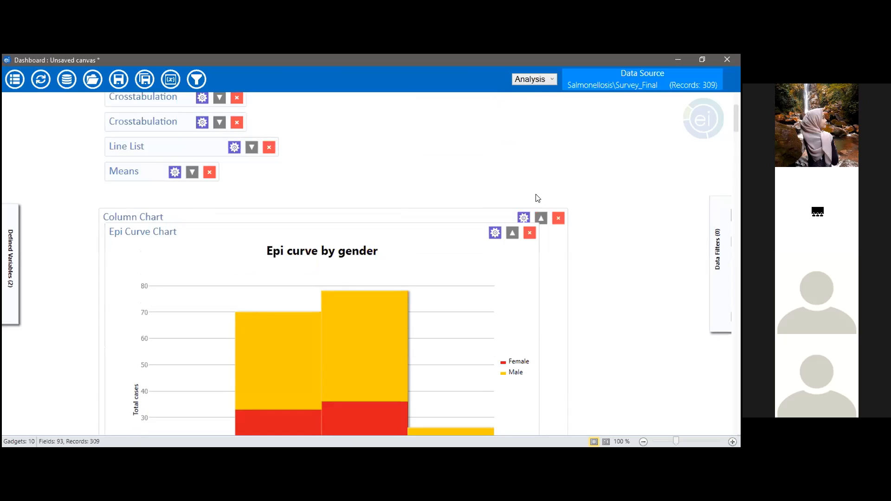
Collapse both chart gadgets, line them up beneath the Means gadget, and expand the column chart again
click(540, 218)
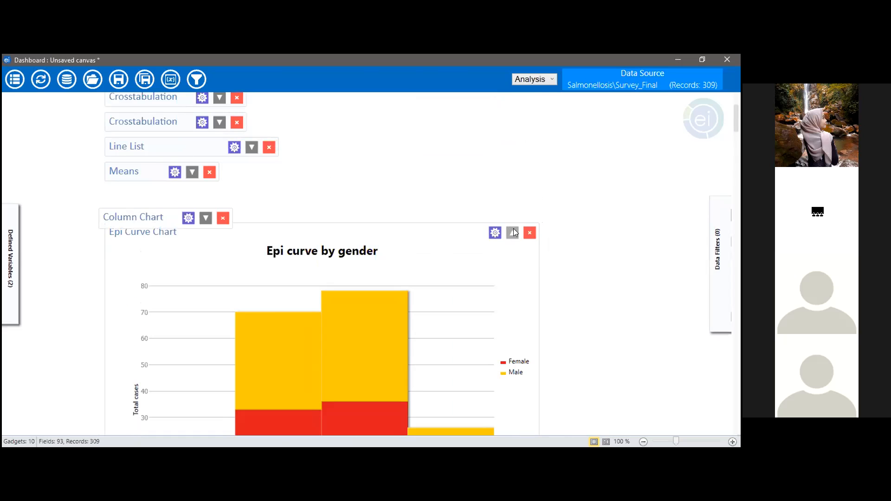
click(513, 232)
mouse_move(168, 234)
mouse_down()
mouse_move(163, 202)
mouse_move(155, 201)
mouse_move(169, 200)
mouse_up()
click(208, 220)
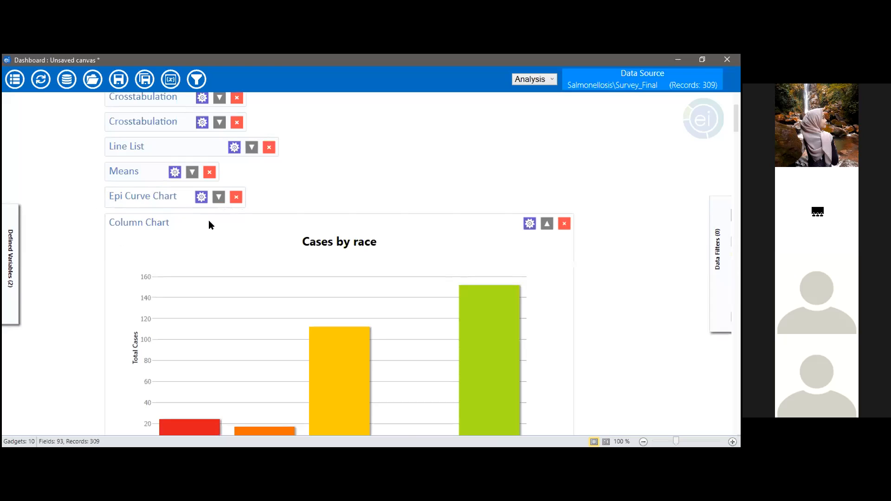
Review the "Cases by race" column chart once more and collapse its gadget
scroll(350, 263, down, 2)
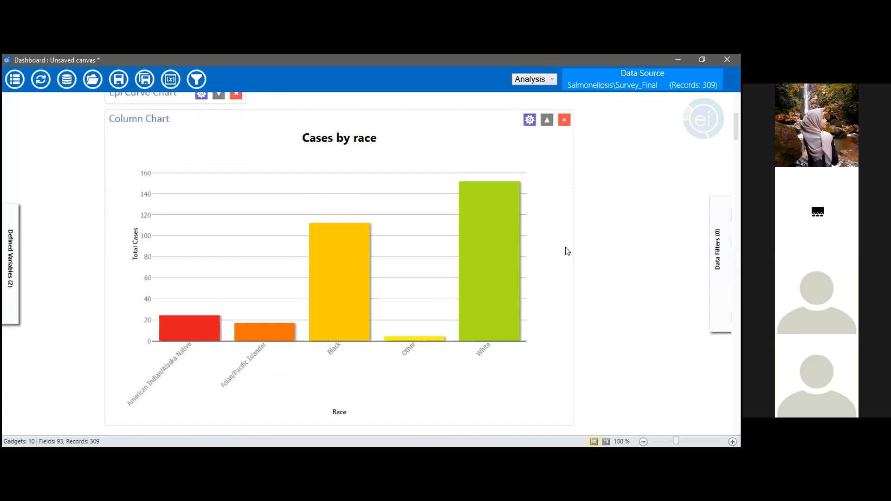
mouse_move(211, 323)
scroll(250, 246, up, 3)
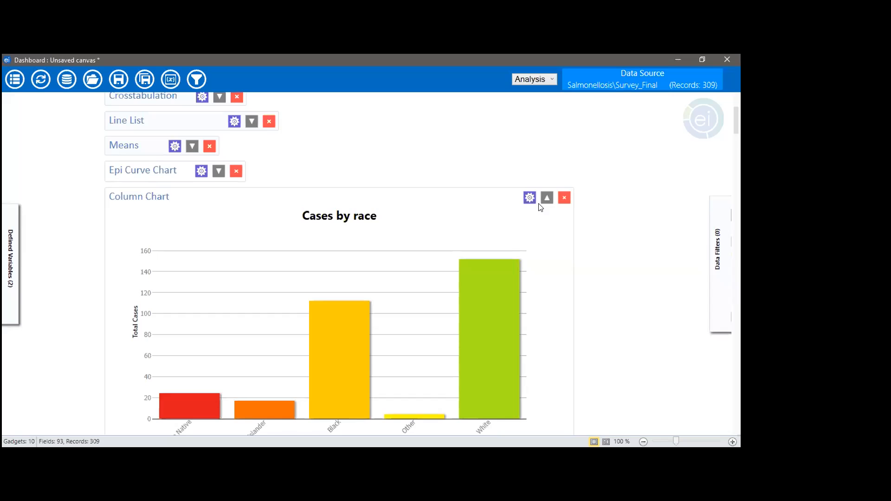
click(546, 199)
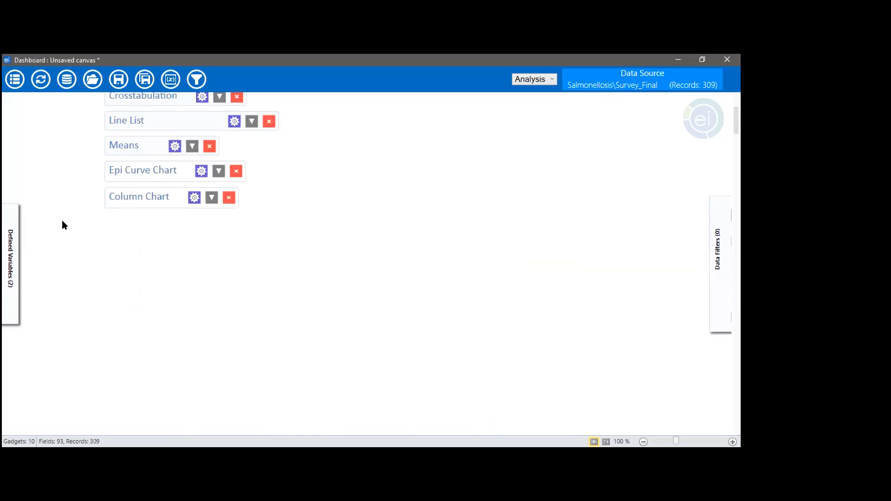
Add a pie chart analysis gadget to the canvas with Status as its main variable and view the chart
scroll(68, 230, up, 2)
right_click(109, 295)
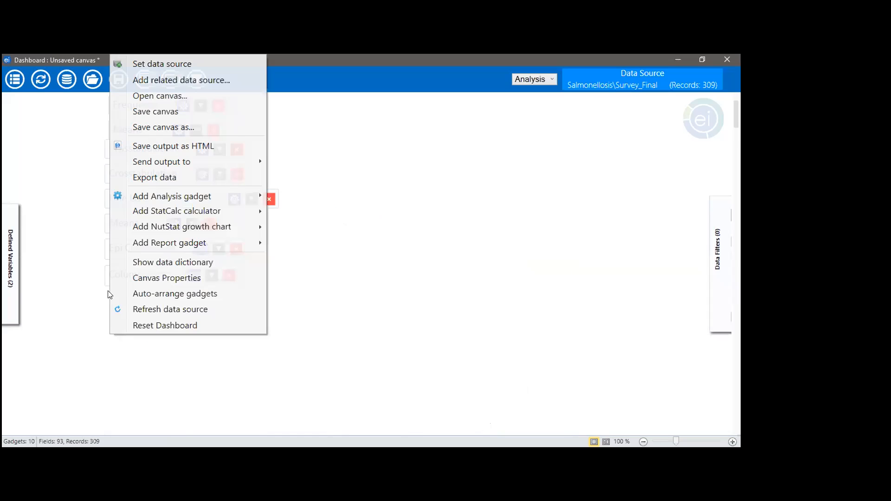
mouse_move(164, 197)
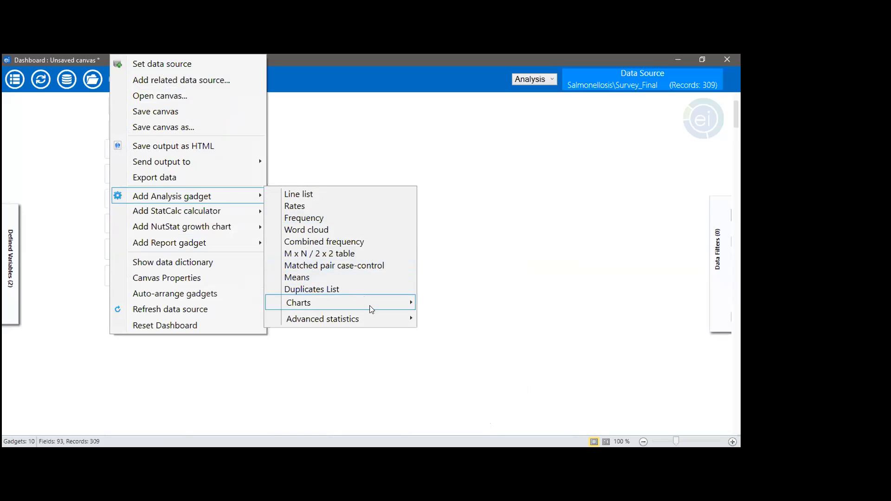
mouse_move(372, 303)
click(457, 337)
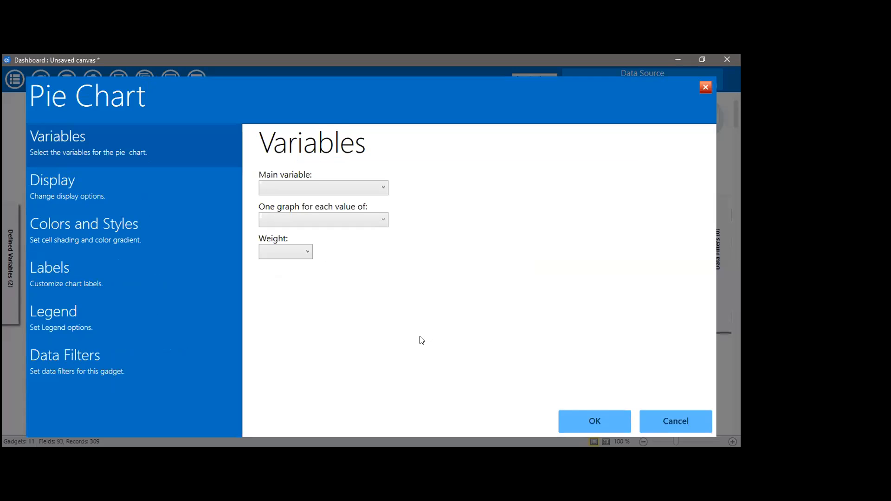
click(285, 180)
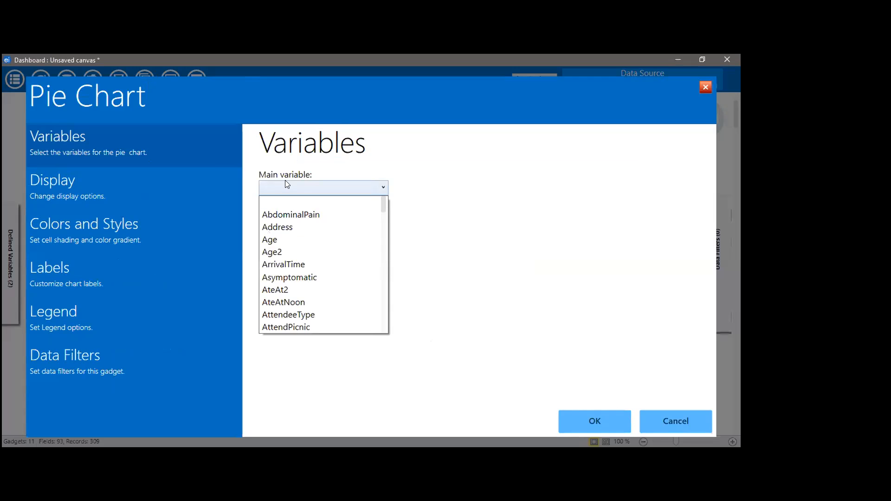
scroll(356, 236, down, 15)
scroll(357, 236, down, 3)
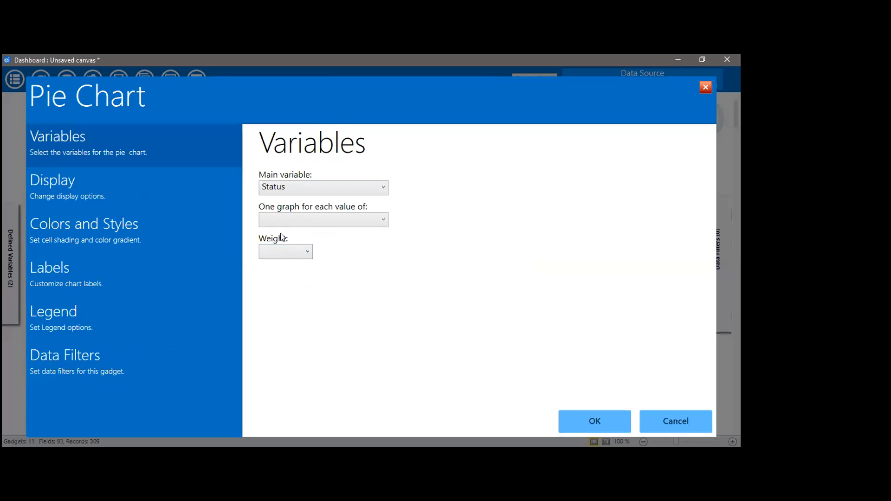
click(569, 418)
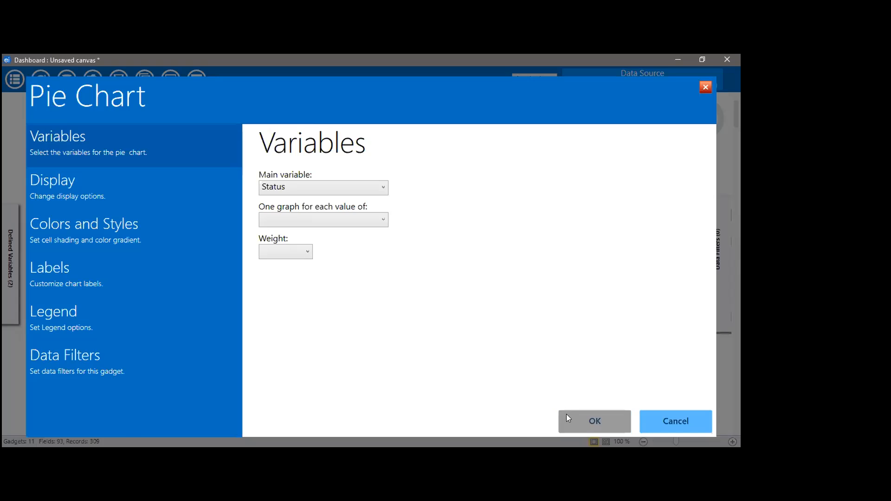
scroll(465, 360, down, 5)
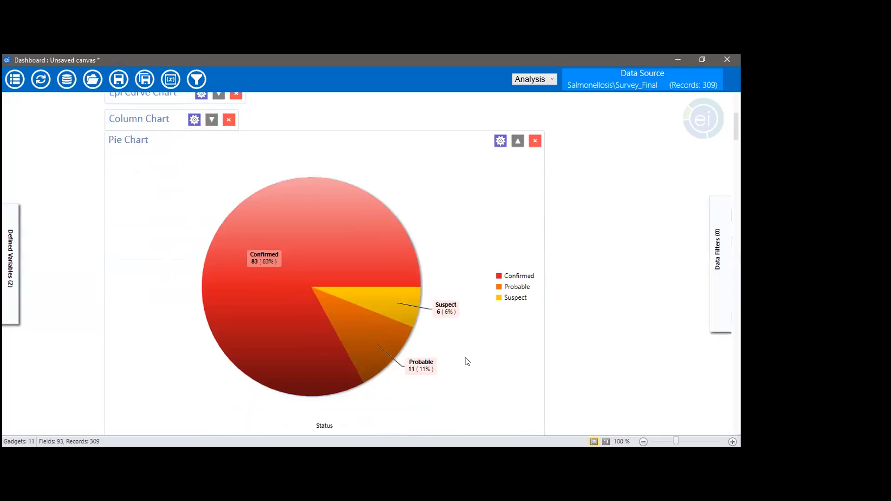
scroll(467, 362, down, 1)
scroll(467, 362, down, 2)
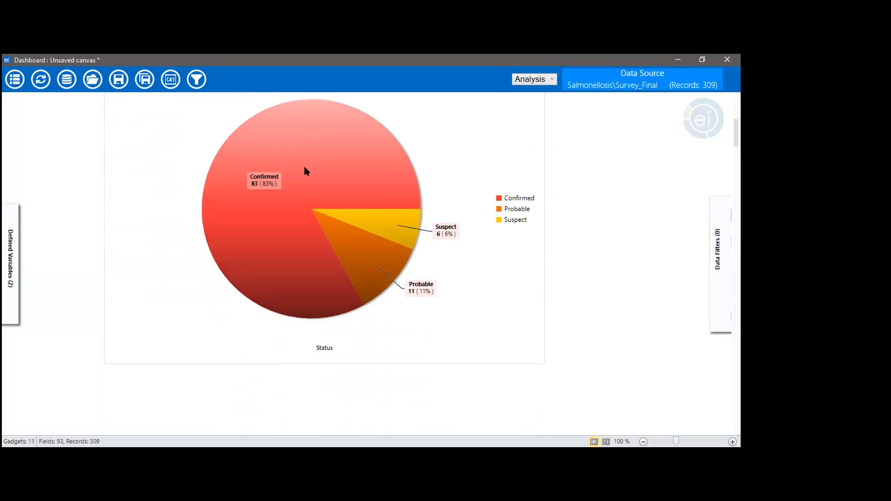
Collapse the pie chart gadget and add a new column chart analysis gadget directly beneath it
scroll(301, 167, up, 3)
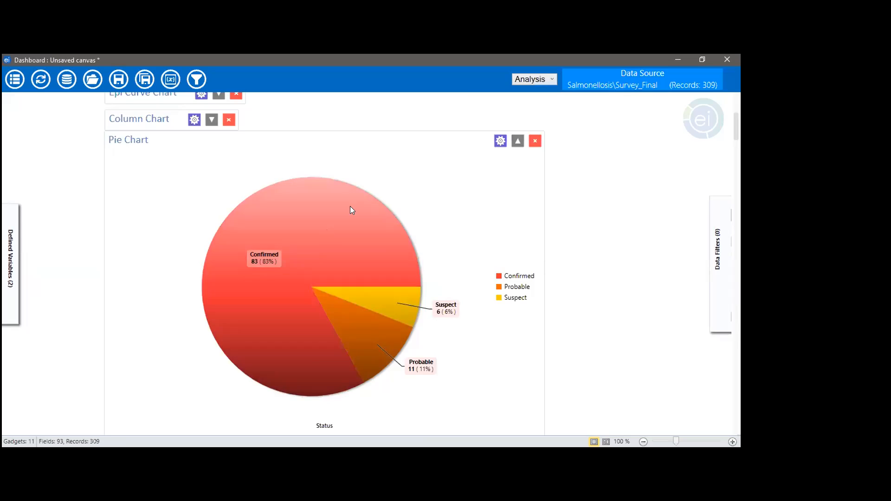
click(516, 146)
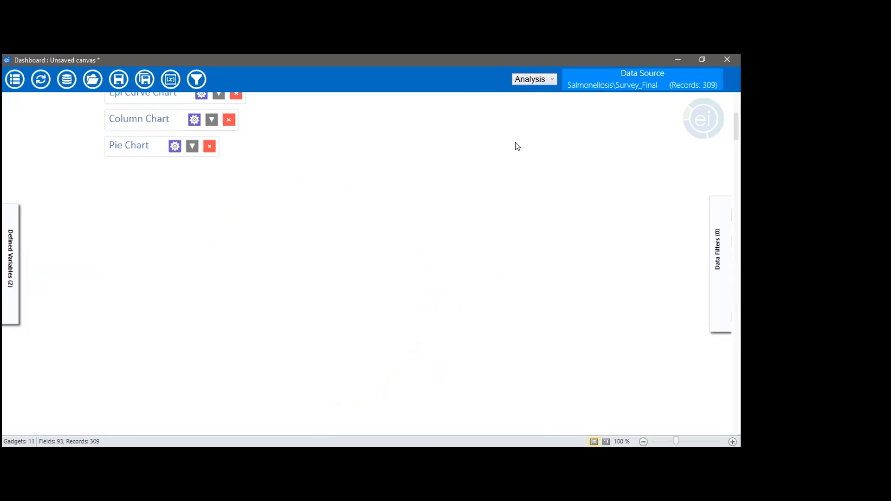
right_click(105, 166)
mouse_move(223, 306)
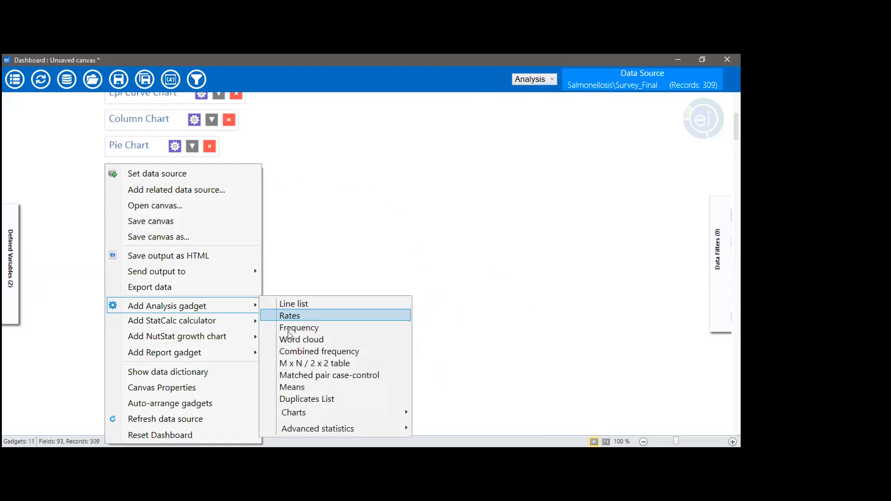
mouse_move(346, 418)
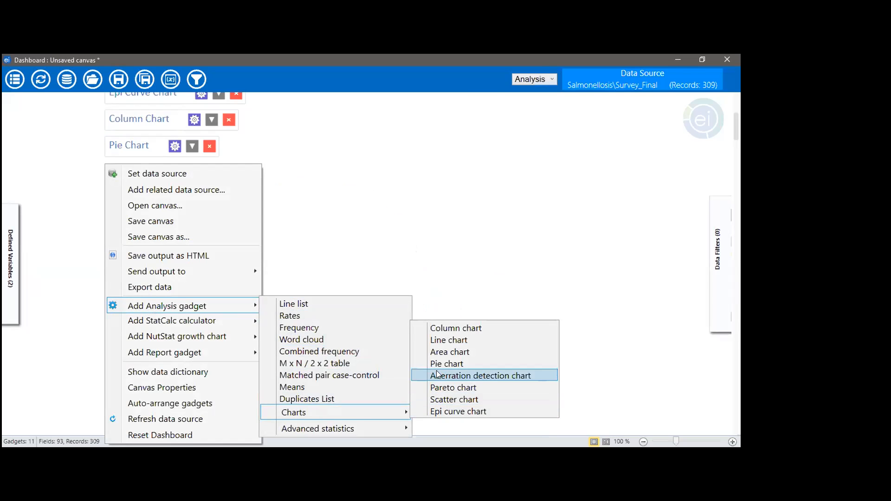
click(440, 332)
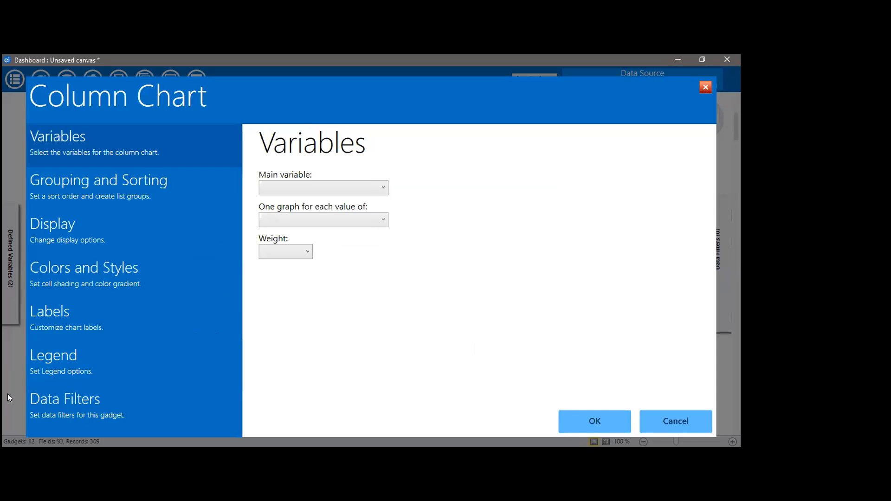
Set numfoodeaten as the main variable of the new column chart
click(275, 188)
drag(383, 208, 388, 333)
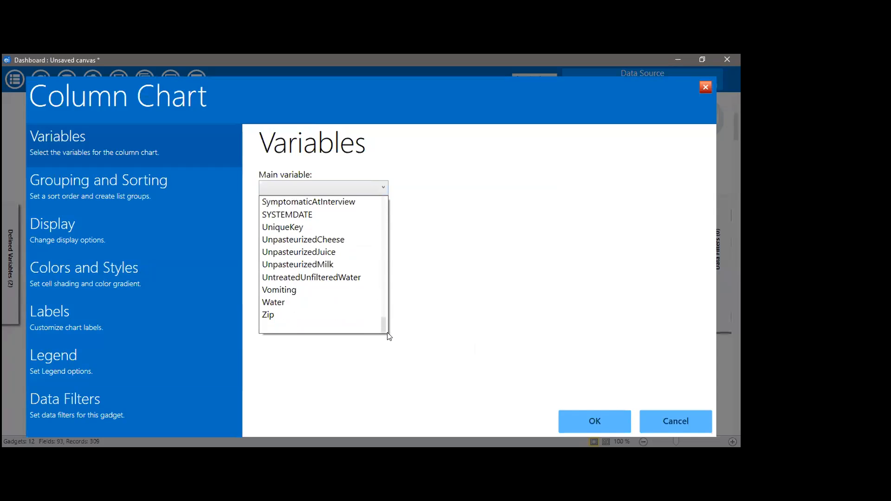
click(481, 193)
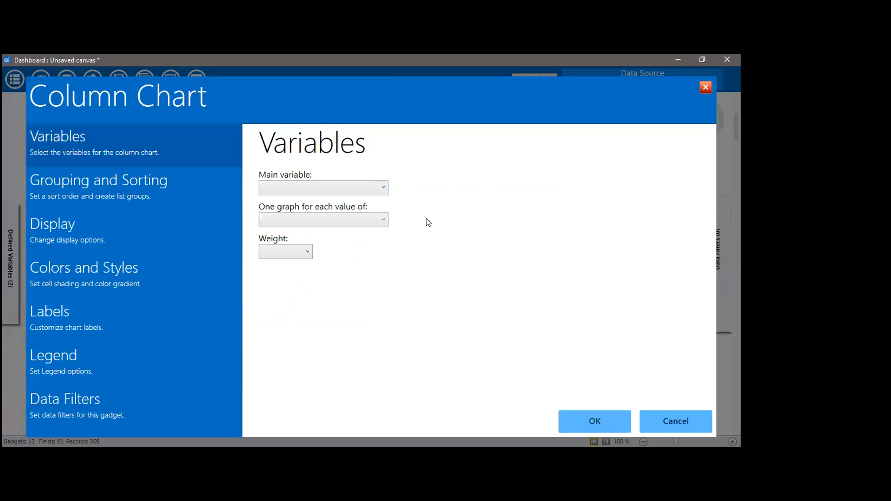
click(374, 187)
drag(384, 321, 385, 271)
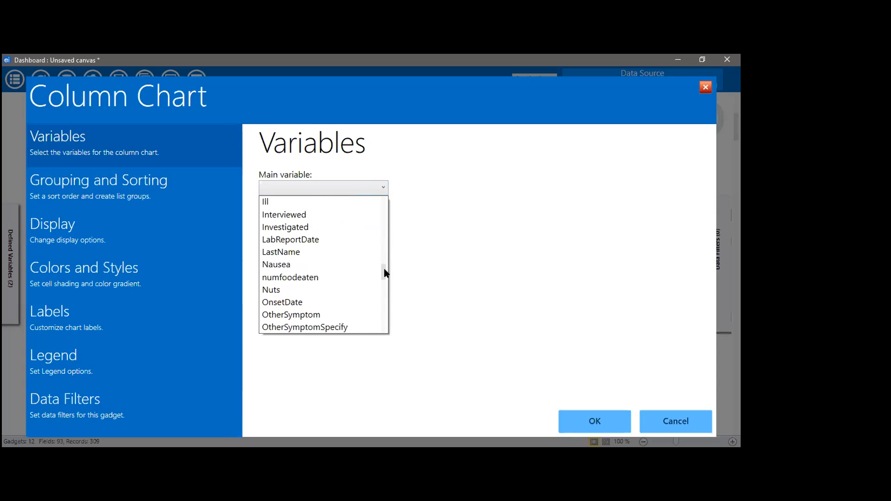
click(304, 278)
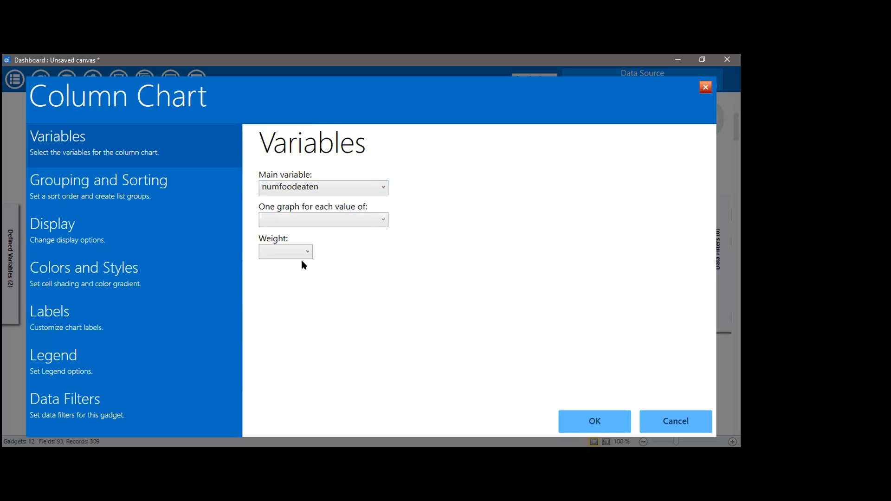
Stratify the numfoodeaten column chart by the Ill variable
click(152, 195)
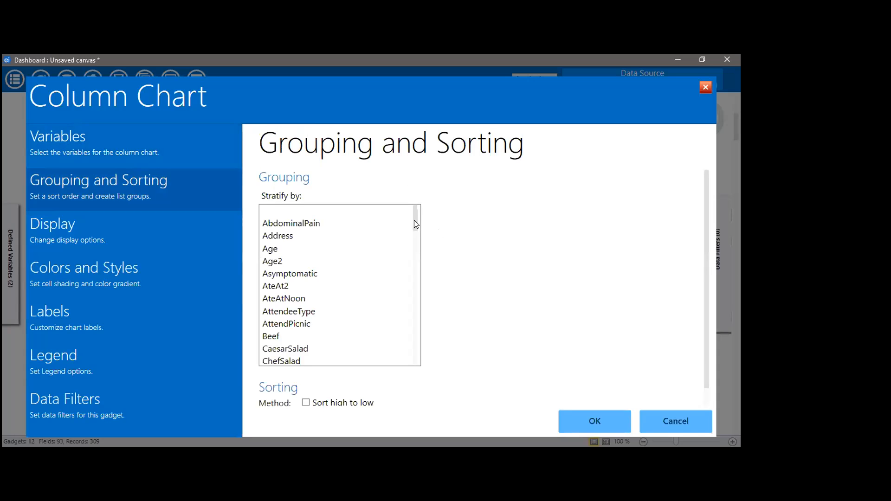
drag(414, 220, 422, 278)
click(302, 337)
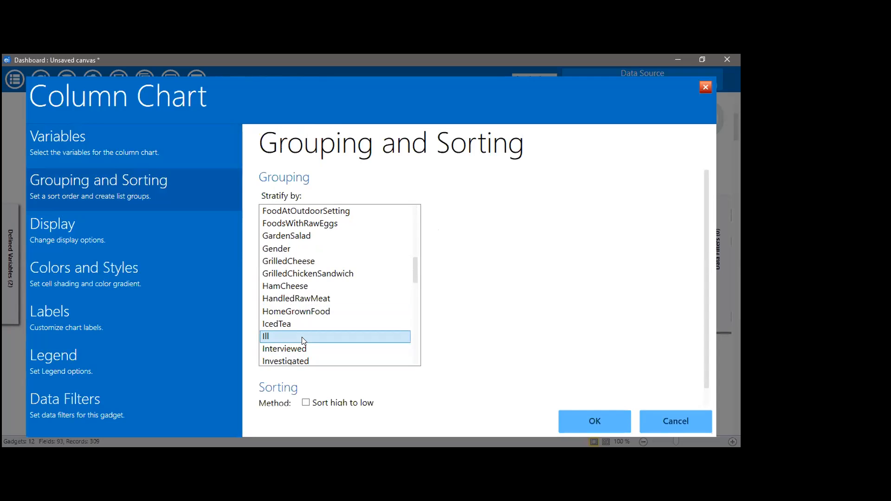
scroll(318, 313, down, 3)
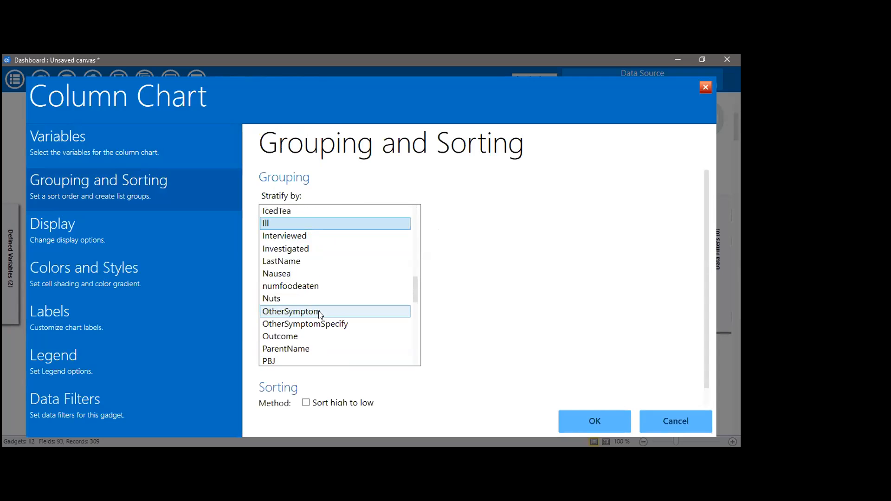
Set the column chart's composition to Stacked and keep Rectangle as its bar type
click(93, 280)
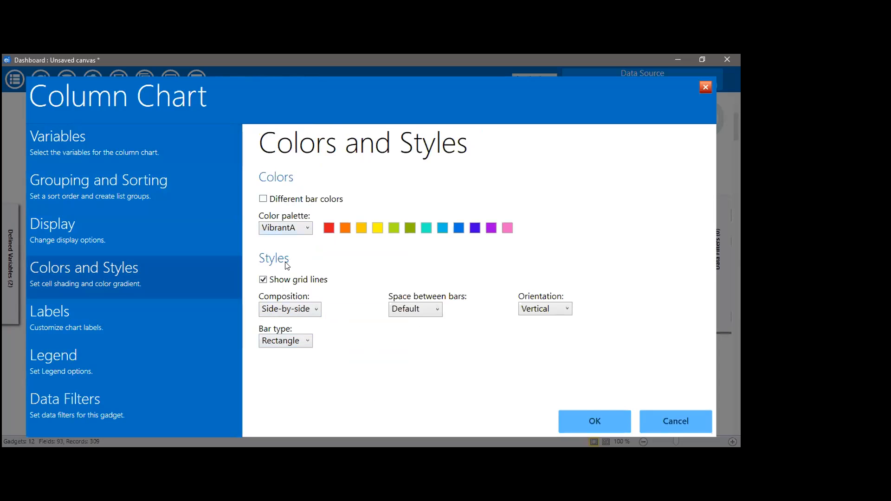
click(292, 309)
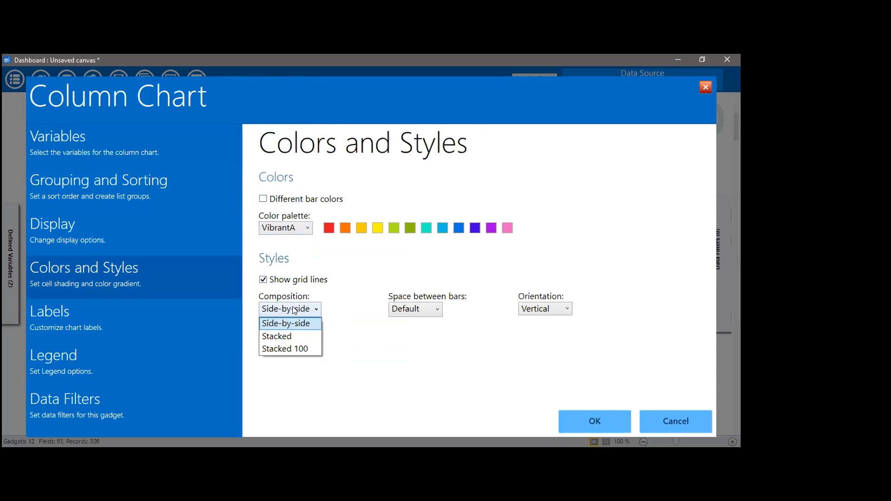
click(286, 338)
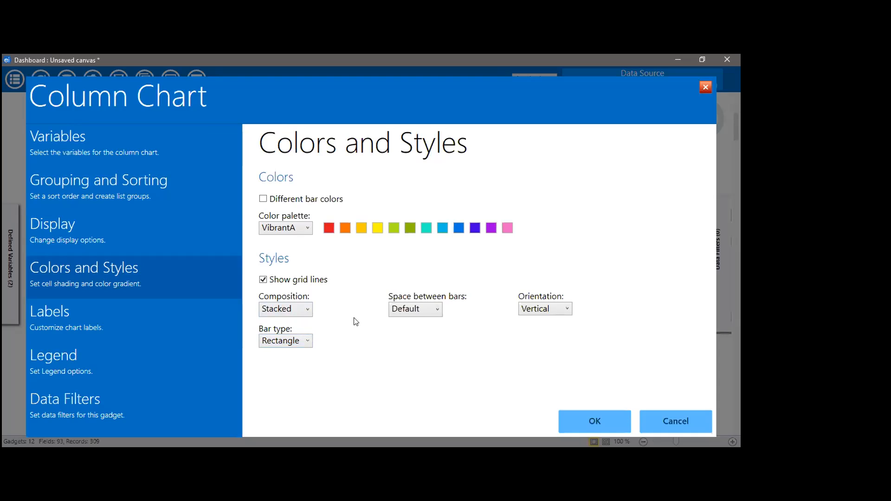
click(129, 370)
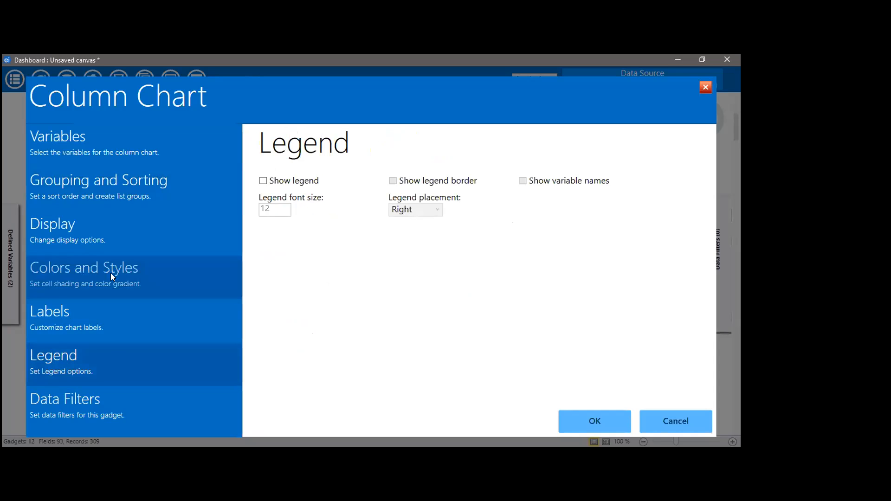
click(163, 284)
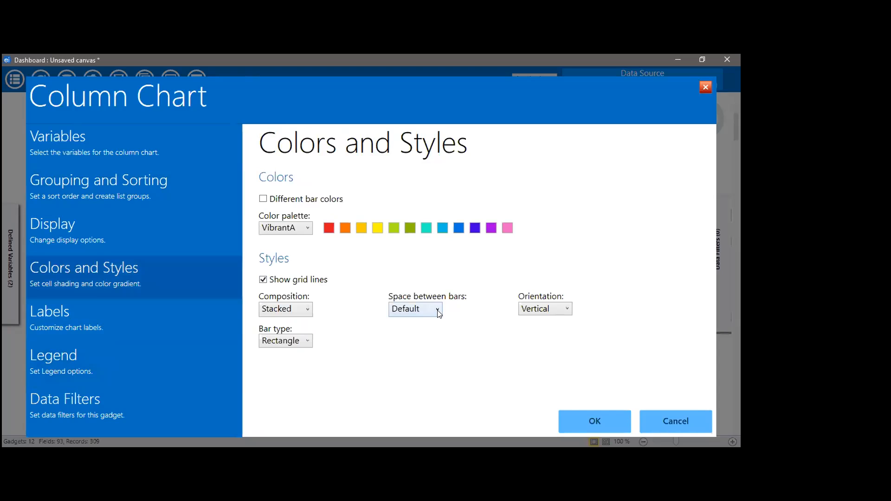
click(294, 343)
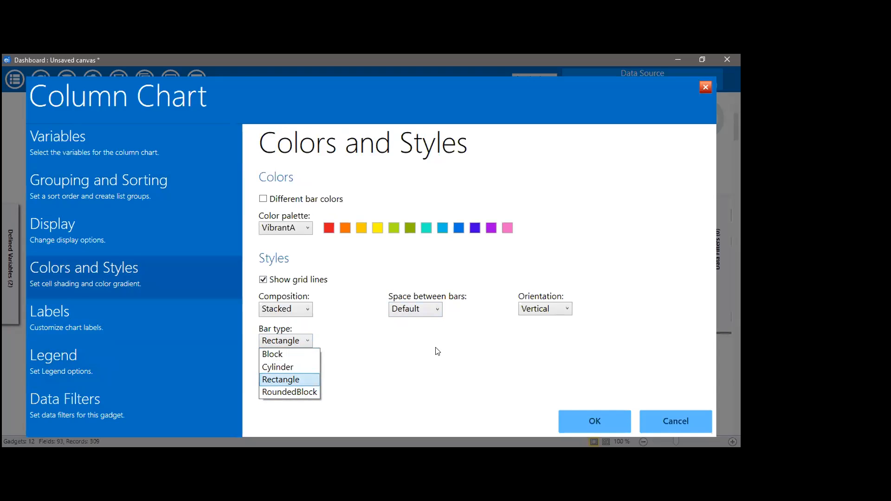
click(297, 380)
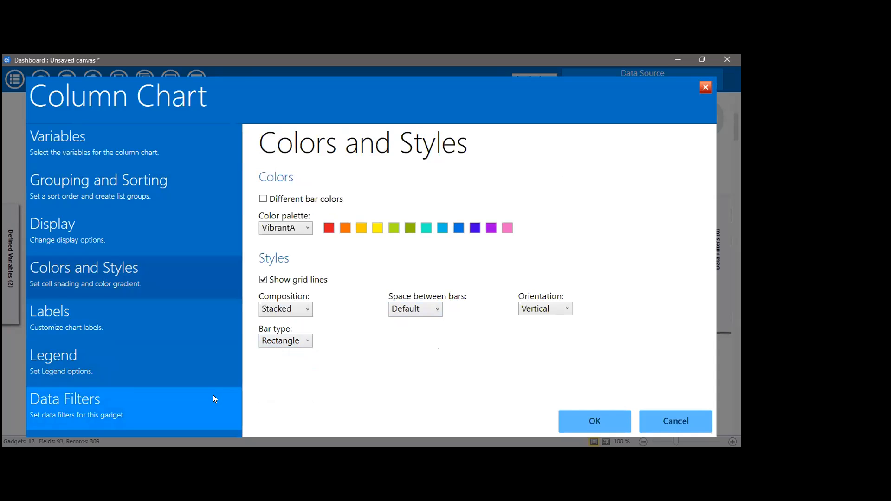
Enable the legend for the stacked column chart and apply the settings to generate it
click(169, 356)
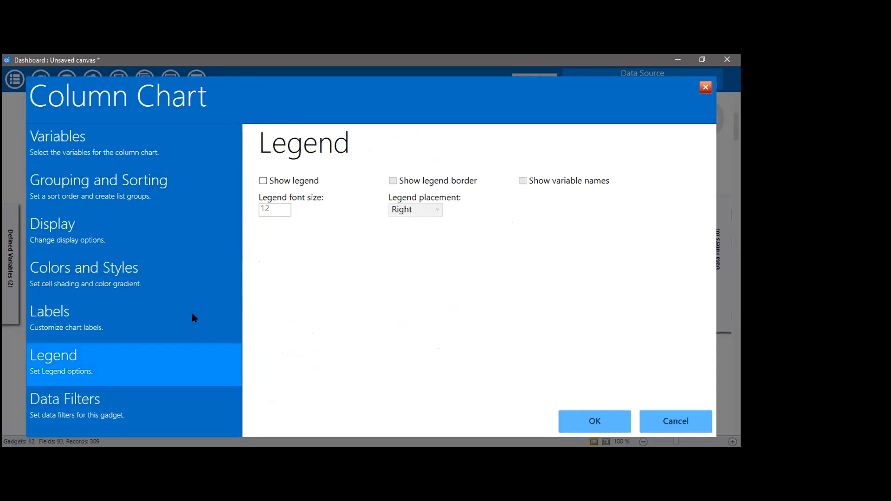
click(263, 181)
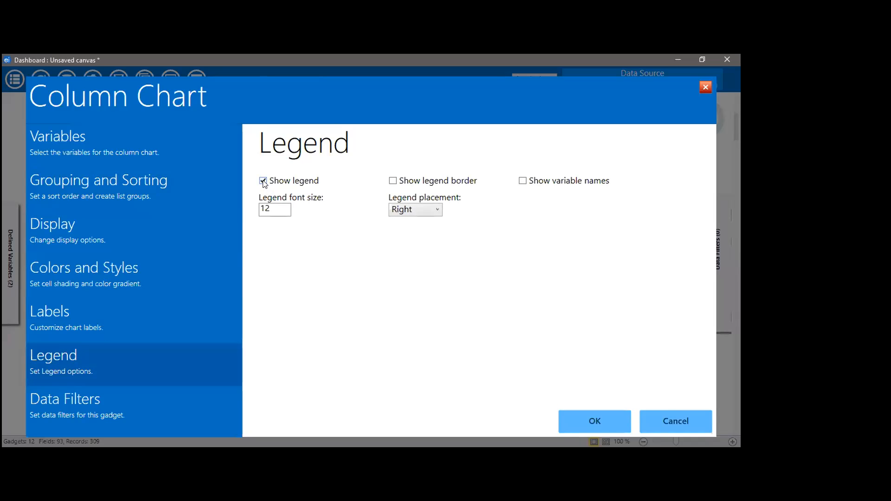
click(617, 421)
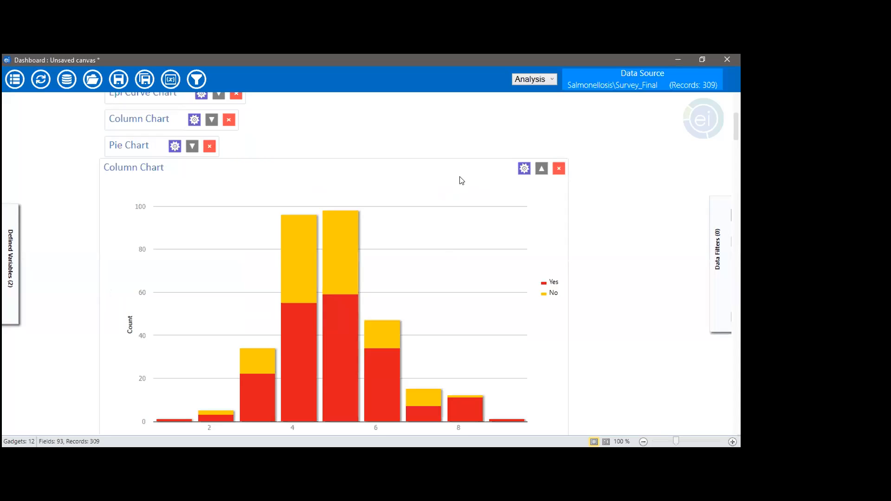
Examine the stacked bars of foods eaten, comparing the ill and not-ill counts for each number of foods
scroll(400, 277, down, 1)
scroll(399, 277, up, 1)
scroll(399, 277, down, 3)
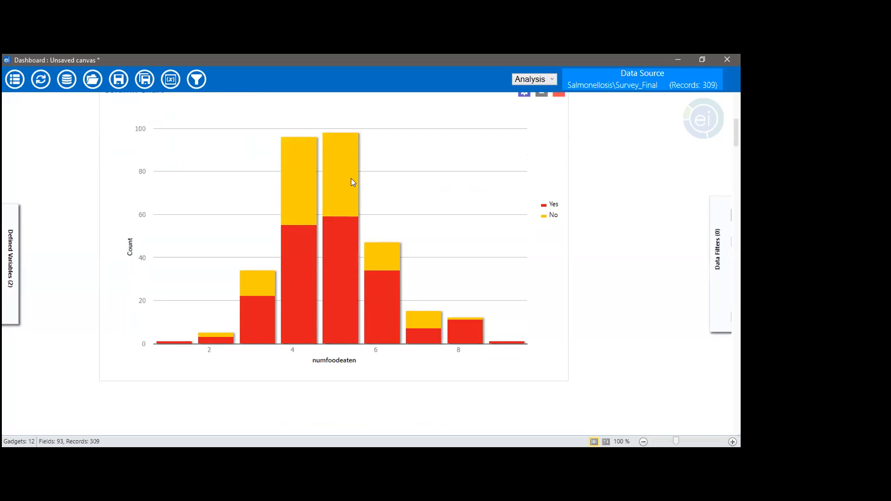
scroll(351, 181, up, 1)
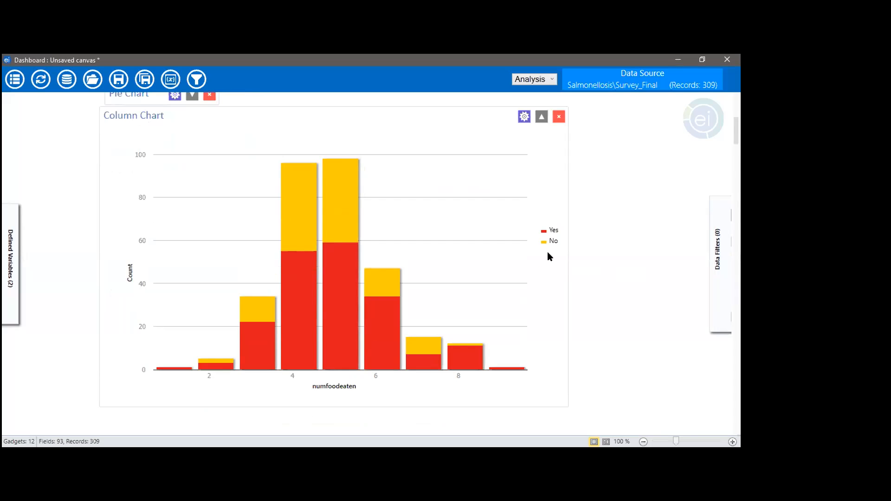
mouse_move(336, 289)
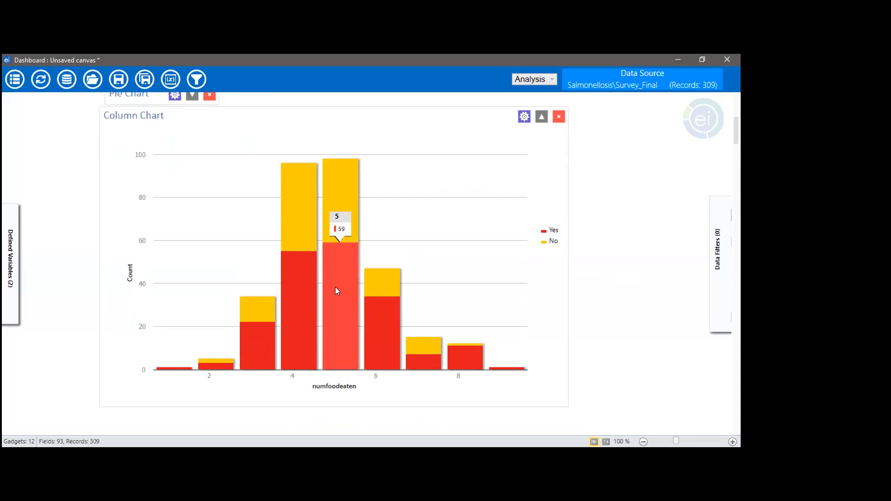
mouse_move(301, 231)
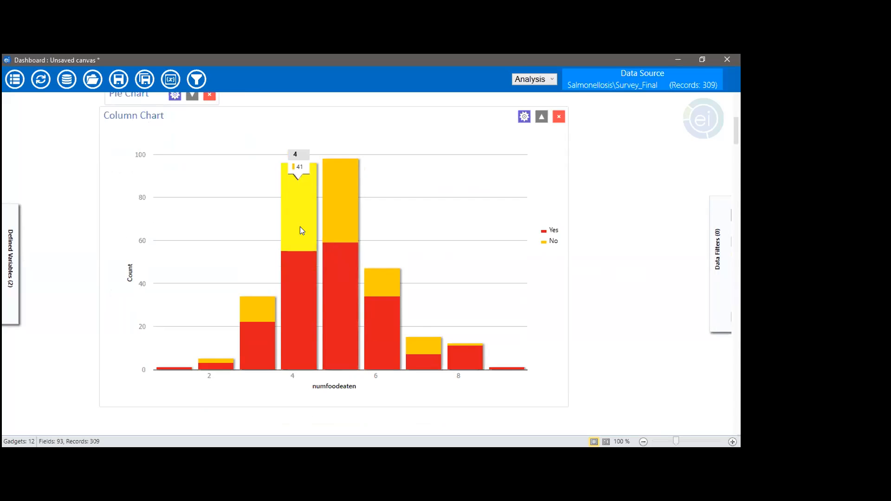
mouse_move(336, 226)
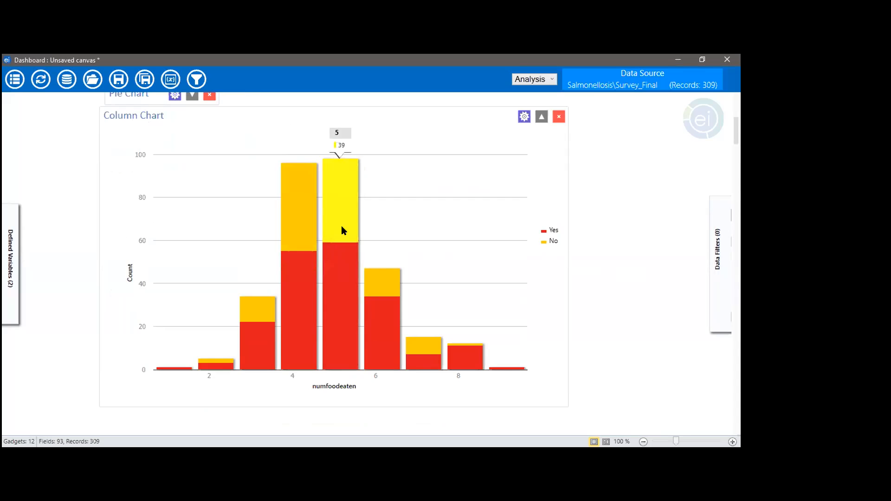
mouse_move(428, 361)
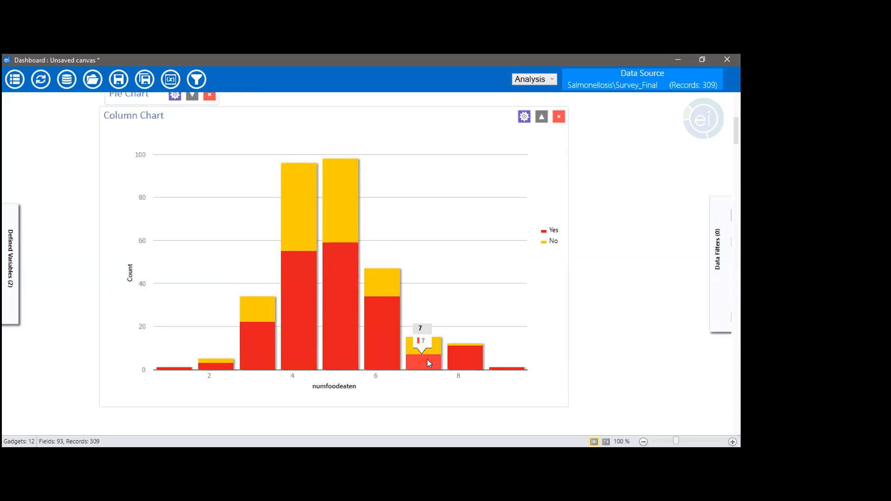
mouse_move(342, 351)
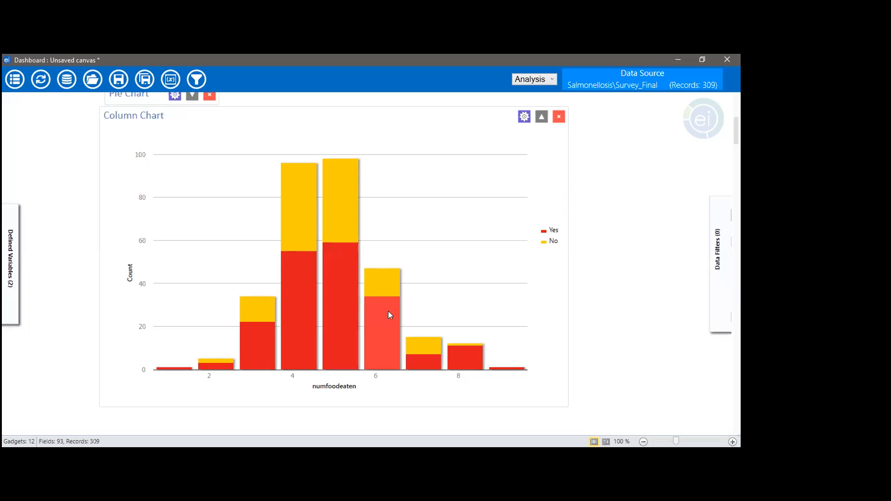
mouse_move(335, 314)
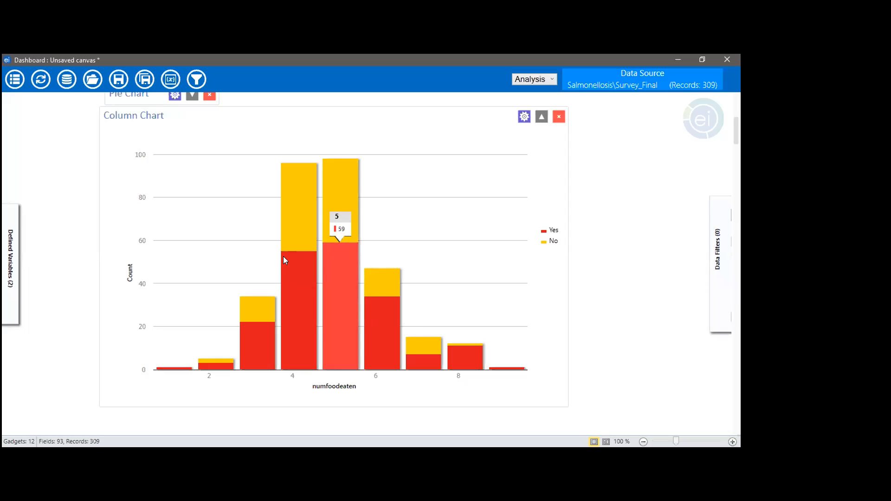
mouse_move(356, 209)
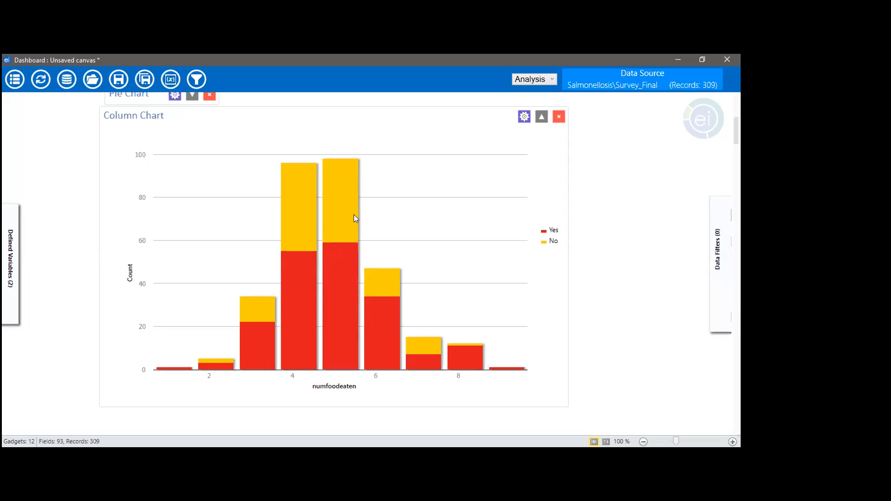
mouse_move(171, 369)
mouse_move(510, 370)
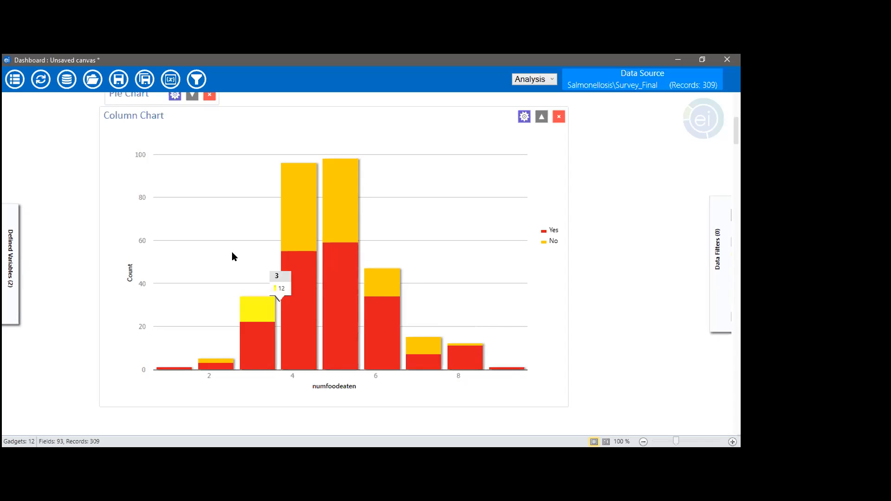
Turn on annotations for the stacked numfoodeaten column chart and apply the setting
scroll(233, 253, up, 3)
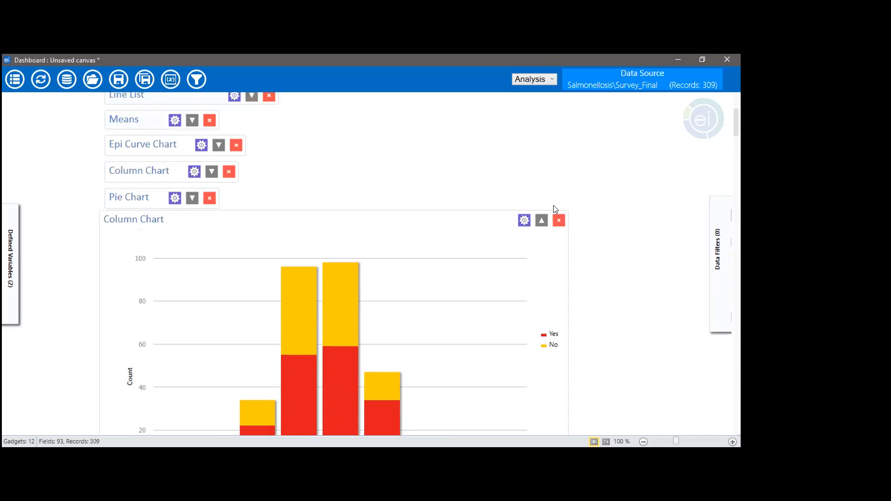
click(524, 220)
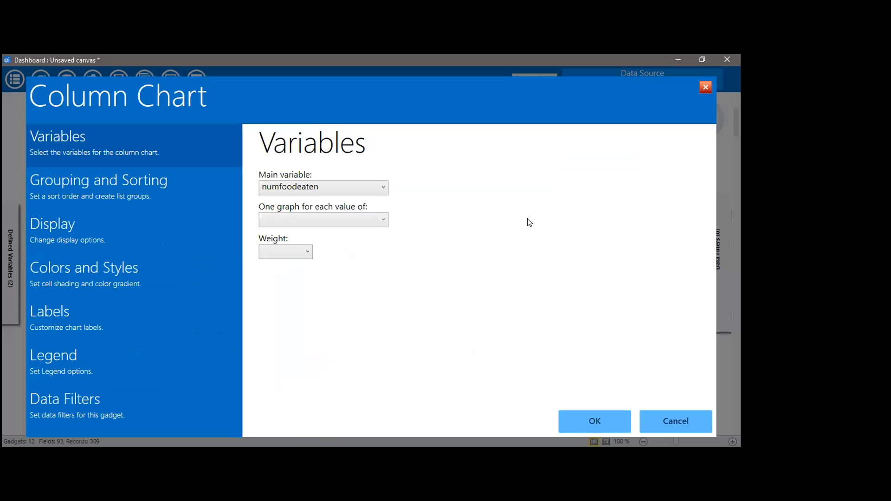
click(141, 236)
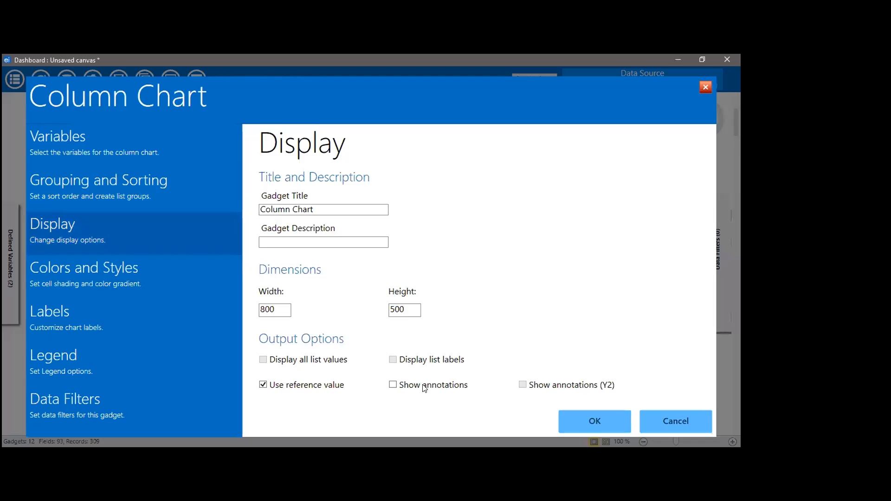
click(393, 385)
click(604, 419)
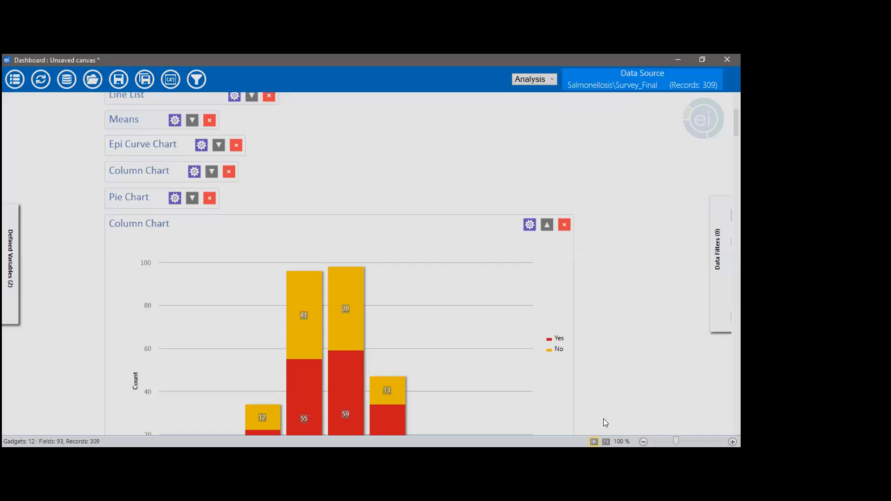
Check the annotated stacked chart of foods eaten and collapse its gadget
scroll(411, 310, down, 3)
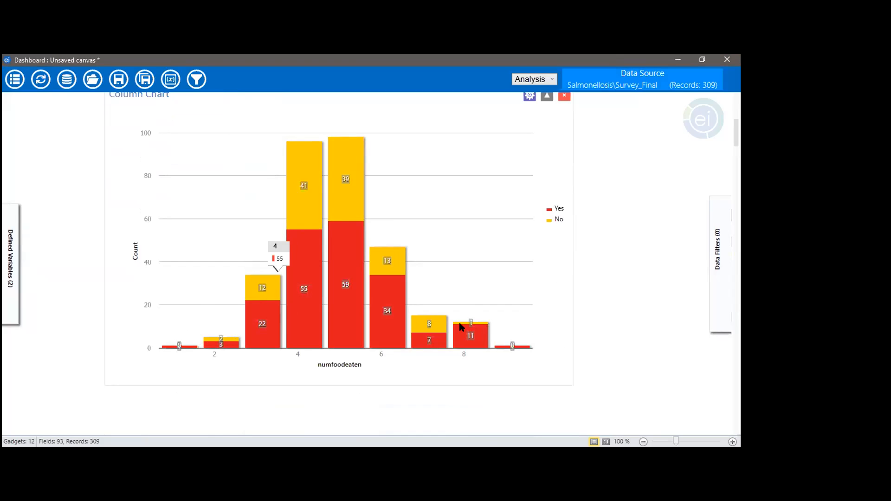
scroll(502, 264, up, 3)
scroll(502, 263, down, 5)
scroll(504, 273, up, 3)
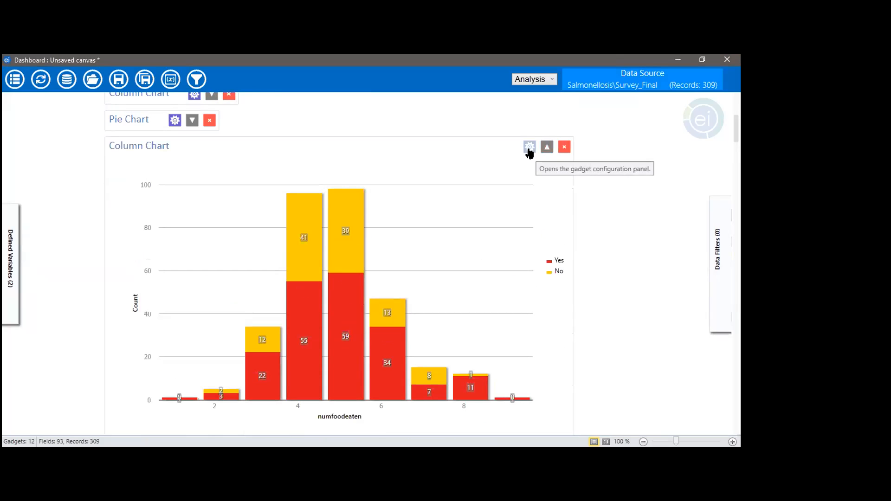
click(547, 147)
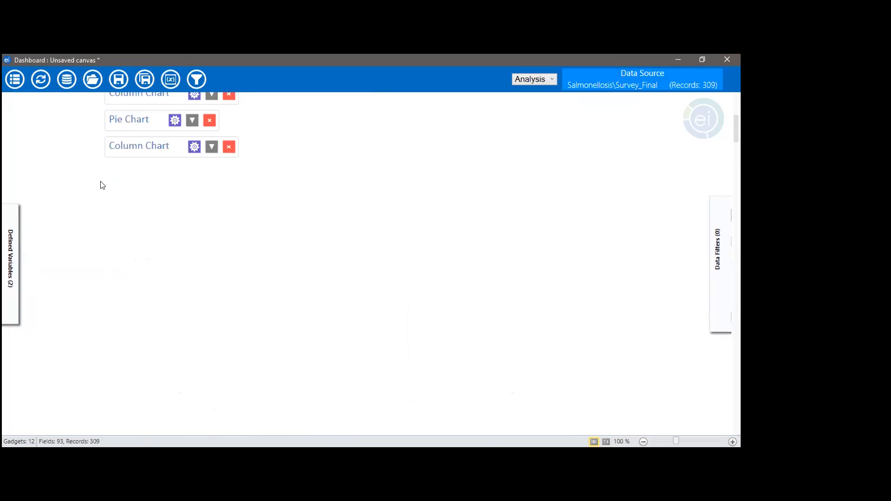
Add a new column chart gadget below the collapsed charts with AttendeeType as its main variable
right_click(104, 166)
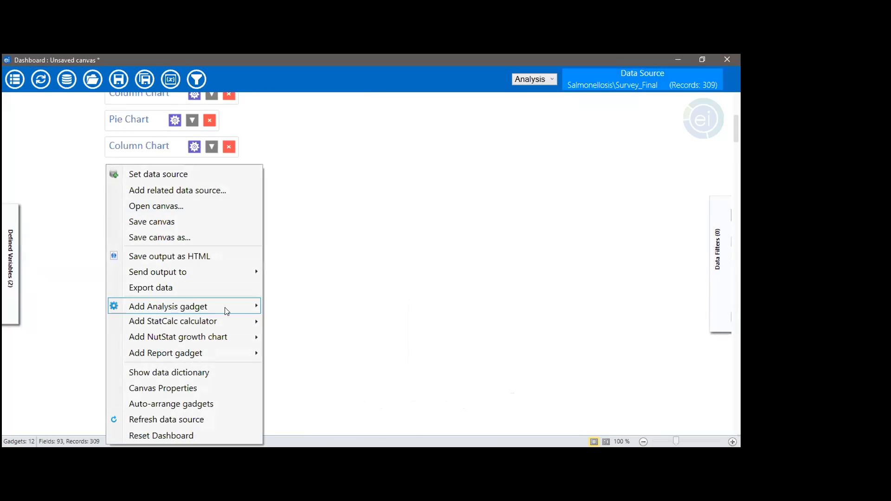
mouse_move(260, 307)
mouse_move(337, 412)
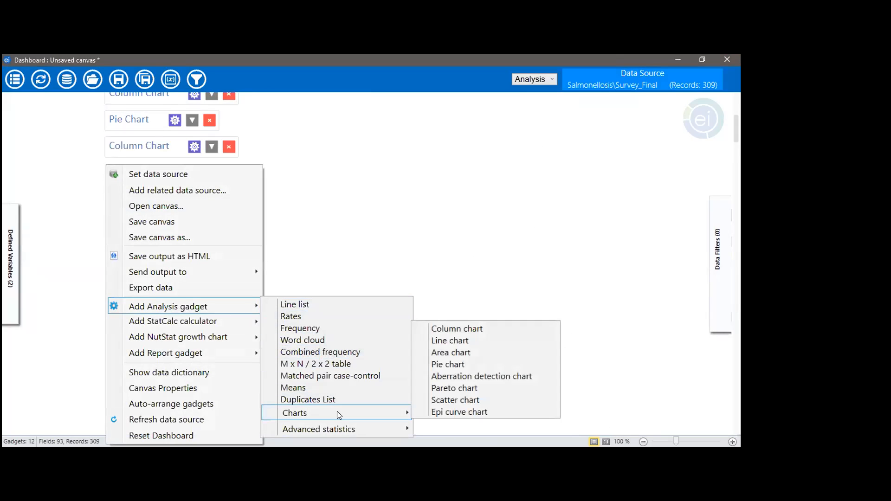
click(437, 328)
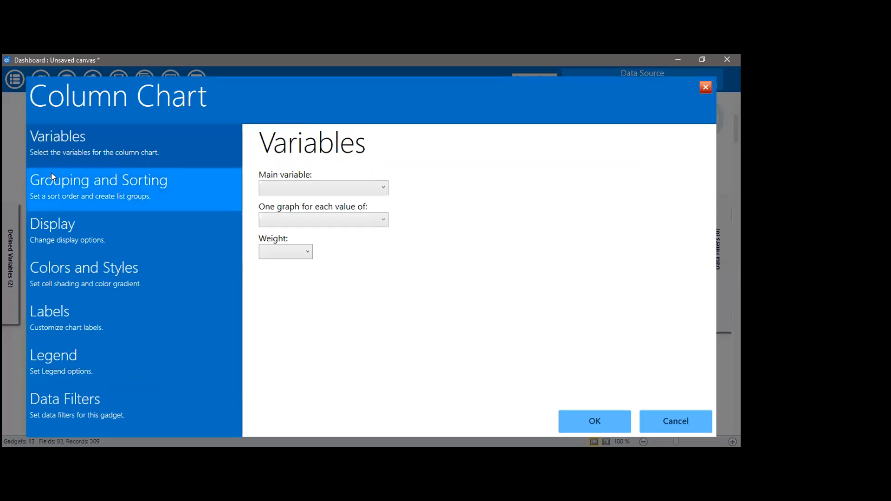
click(343, 185)
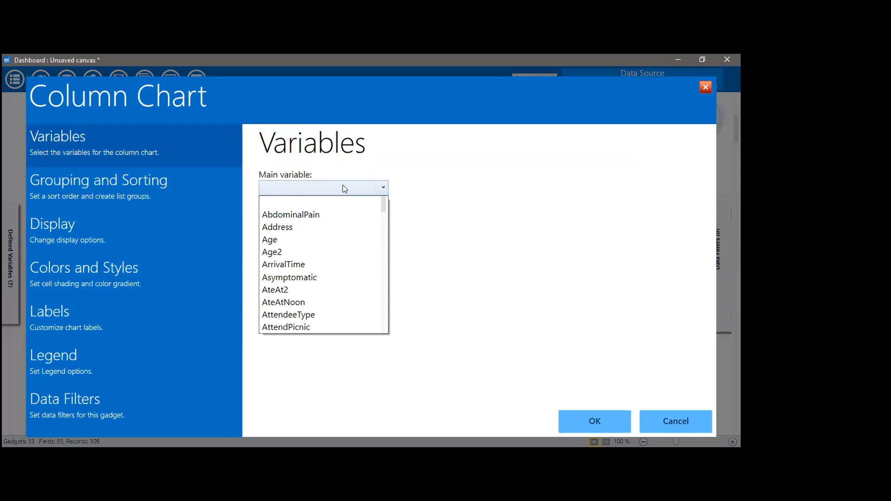
click(310, 302)
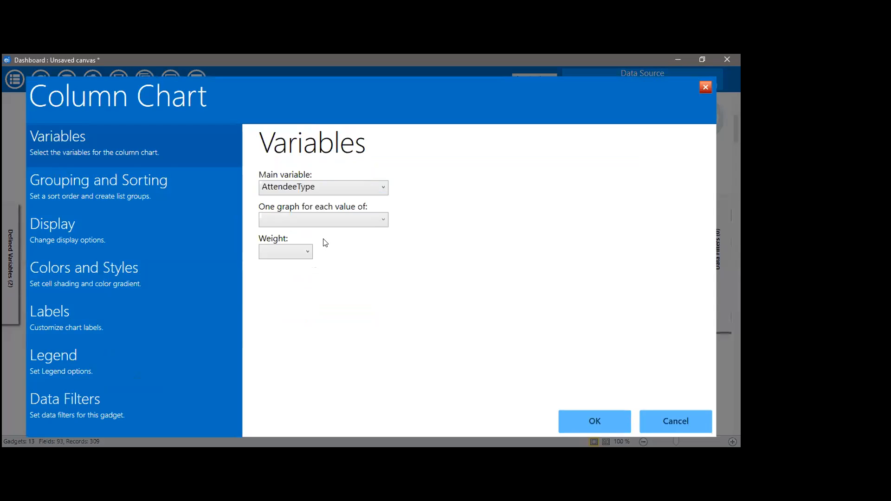
Give the AttendeeType column chart the title "Attandee type"
click(98, 325)
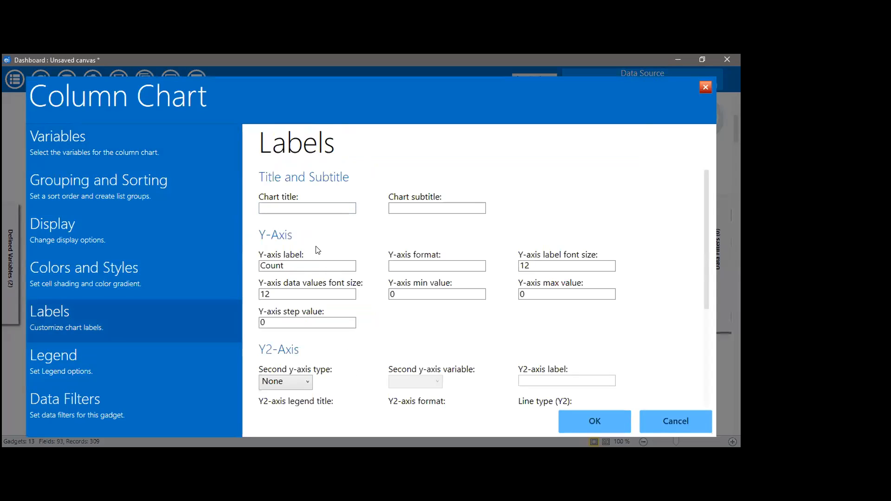
click(316, 205)
text(Attandeetype)
click(297, 208)
scroll(411, 218, down, 1)
scroll(410, 219, up, 1)
Set the AttendeeType chart's subtitle to "Salmonella Outbreak"
click(407, 207)
text(Sal)
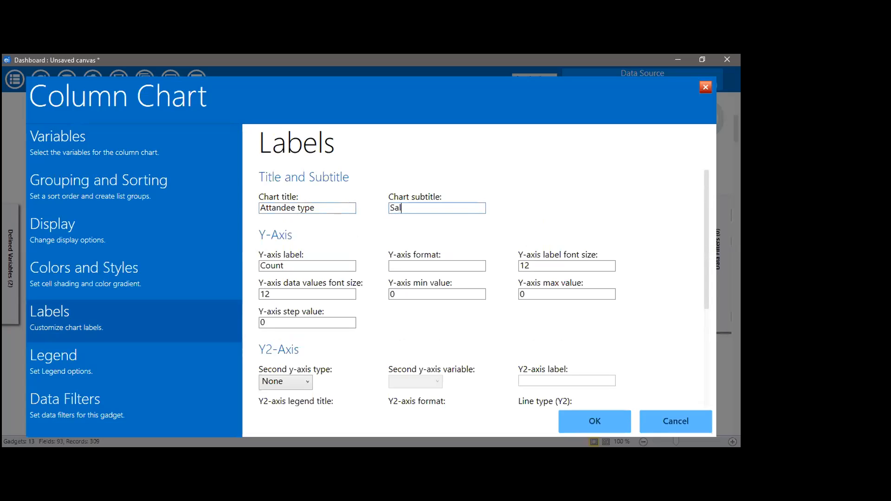
text(monella Outbreaks)
scroll(530, 211, down, 1)
scroll(530, 212, down, 1)
scroll(531, 212, up, 2)
scroll(532, 213, down, 1)
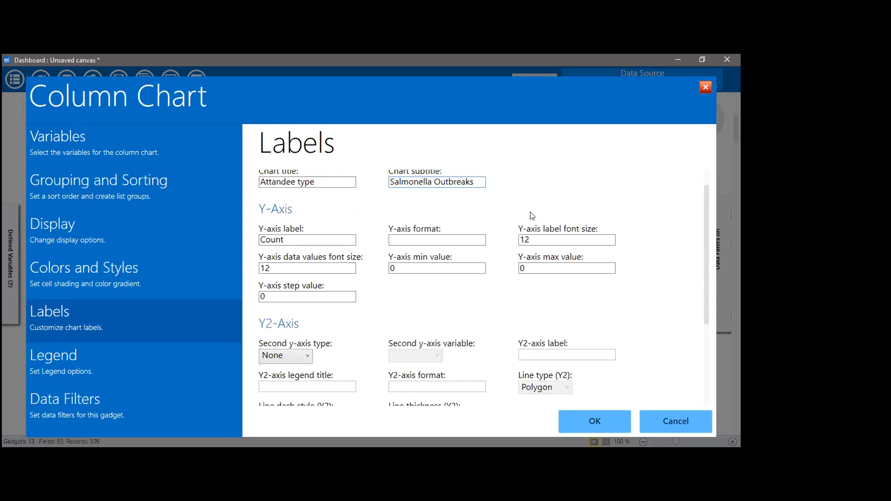
key(BackSpace)
Replace the AttendeeType chart's Y-axis label with "Total Cases"
scroll(501, 196, down, 1)
drag(286, 214, 249, 219)
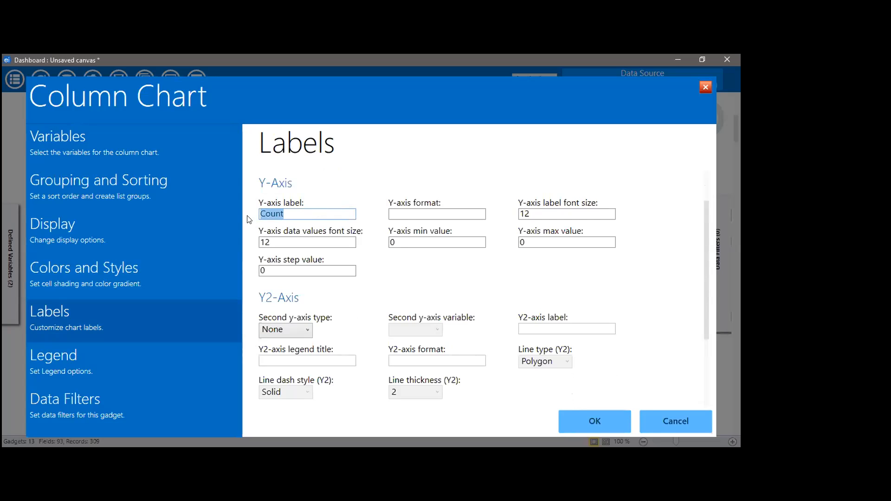
text(Total Cases)
Set the AttendeeType chart's color palette to Deep and apply the settings to generate the chart
click(98, 276)
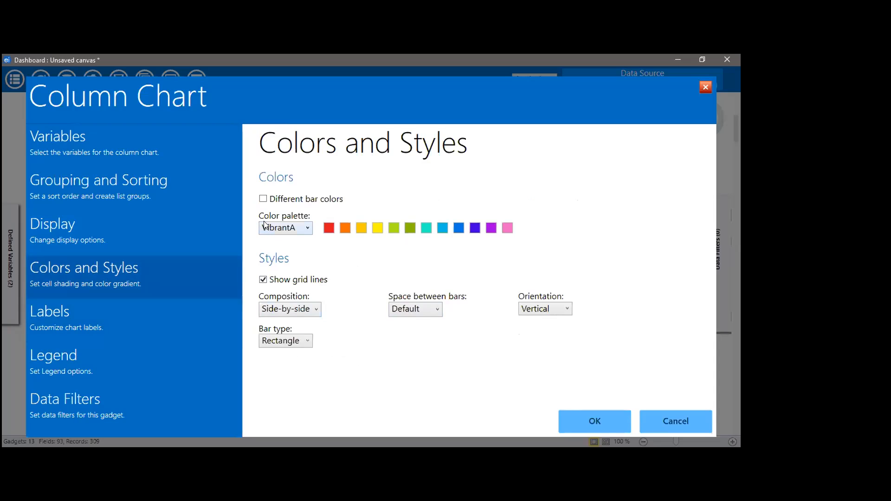
click(307, 311)
click(306, 311)
click(304, 231)
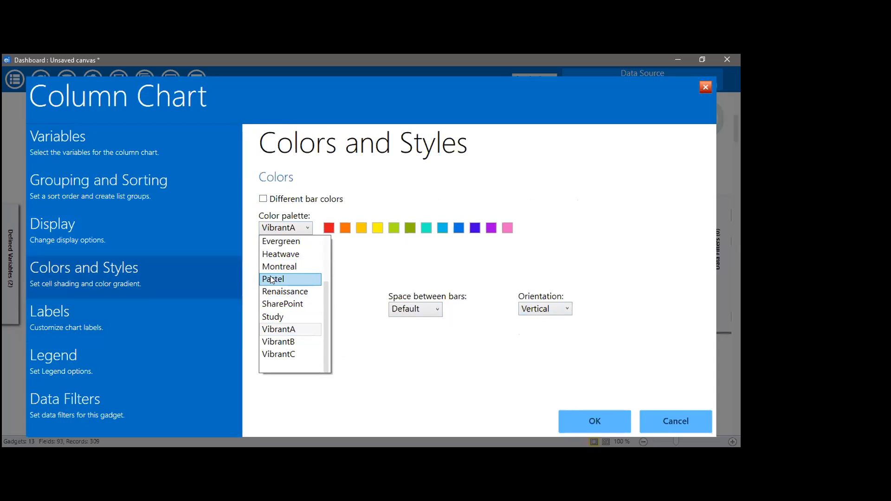
scroll(291, 247, up, 2)
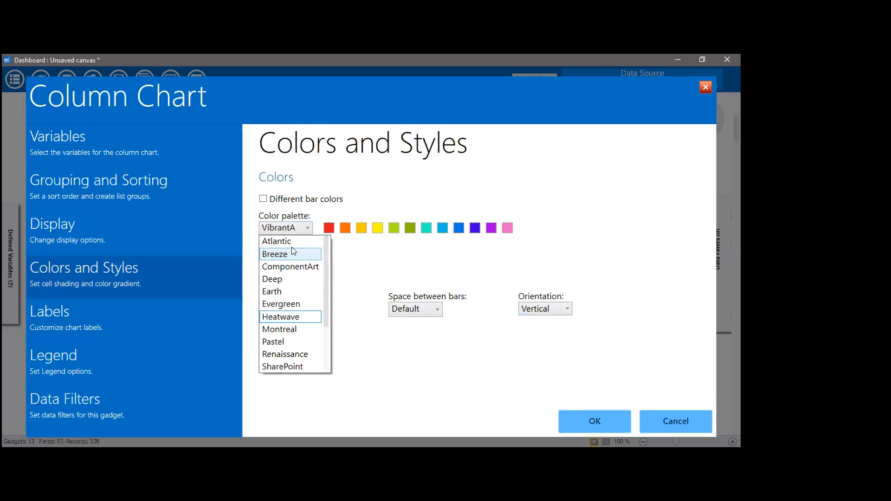
click(292, 278)
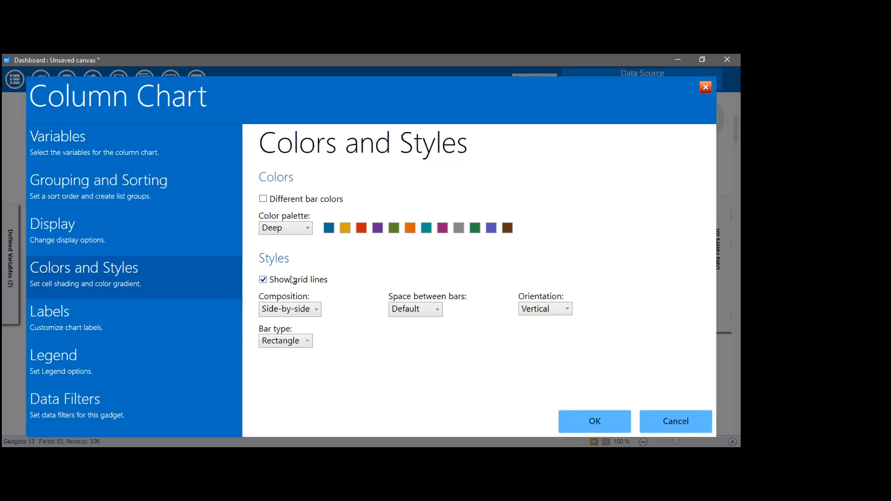
click(611, 419)
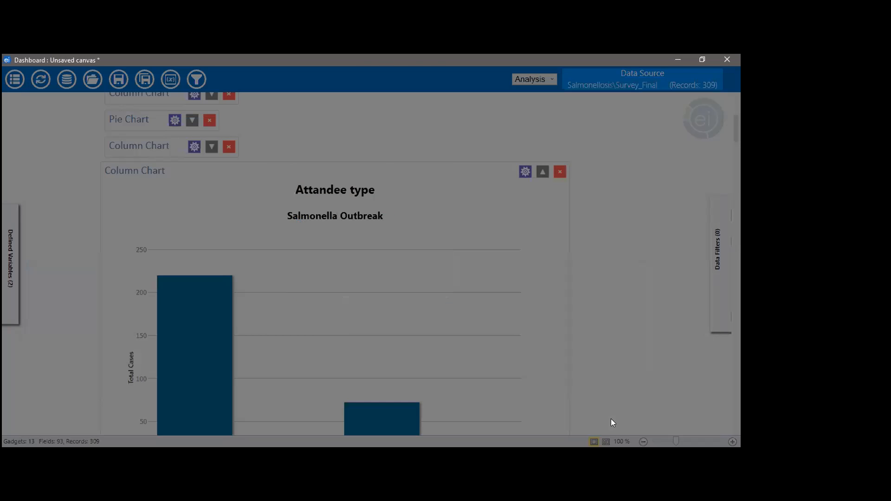
Enable different bar colors for the AttendeeType column chart and apply the change
scroll(493, 339, down, 3)
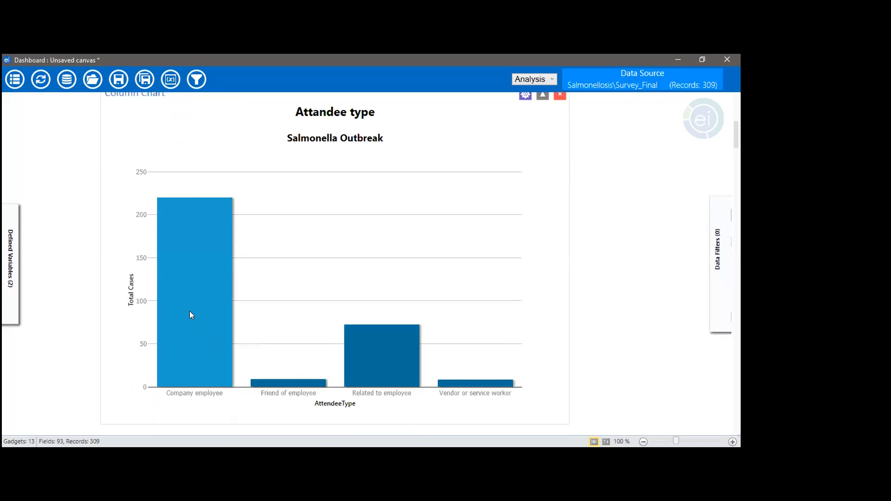
mouse_move(190, 311)
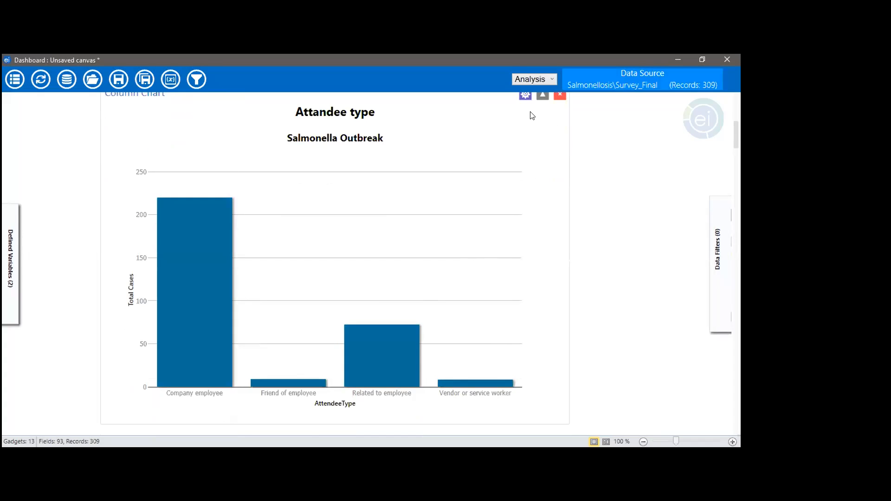
drag(517, 97, 522, 98)
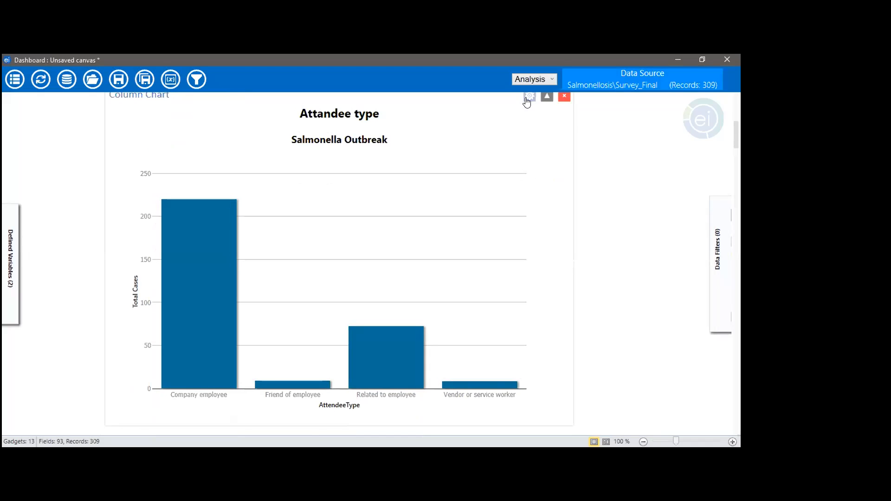
click(529, 96)
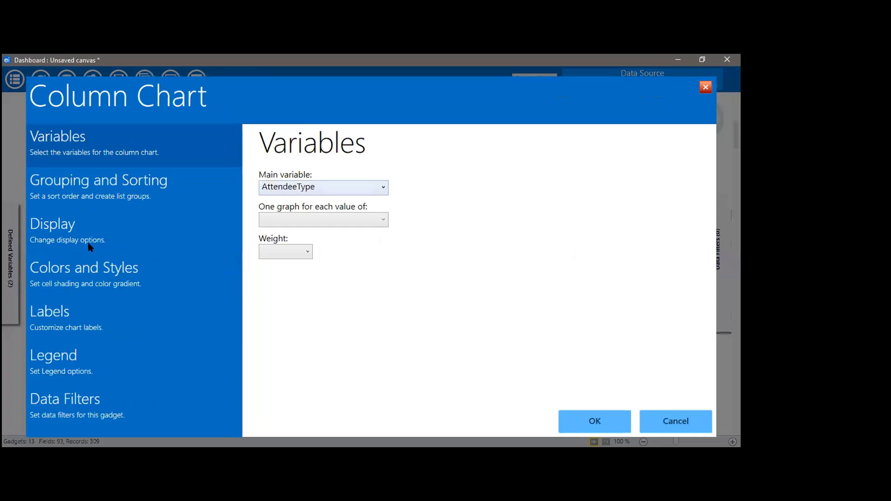
click(100, 260)
click(273, 199)
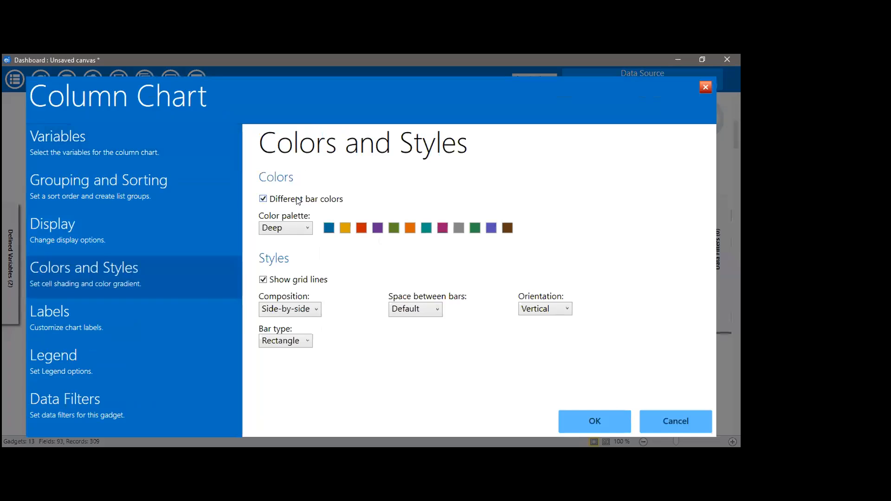
click(595, 423)
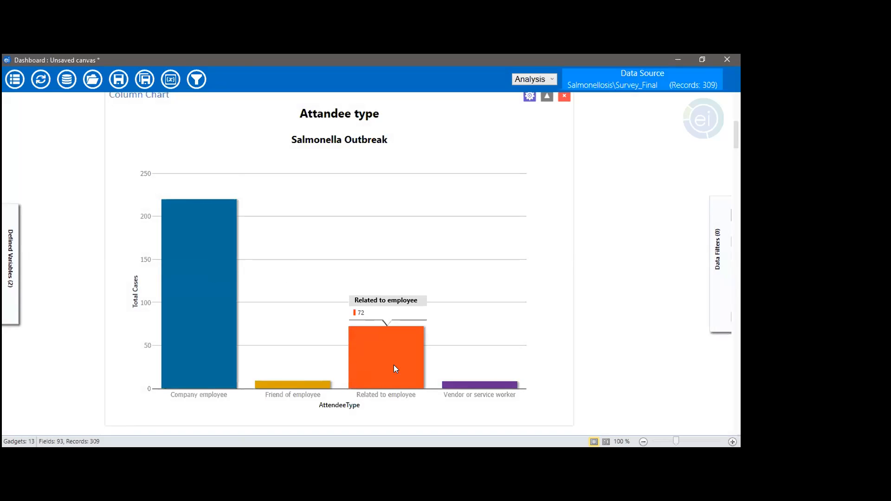
Examine the AttendeeType column chart, comparing total cases across the attendee categories
mouse_move(455, 389)
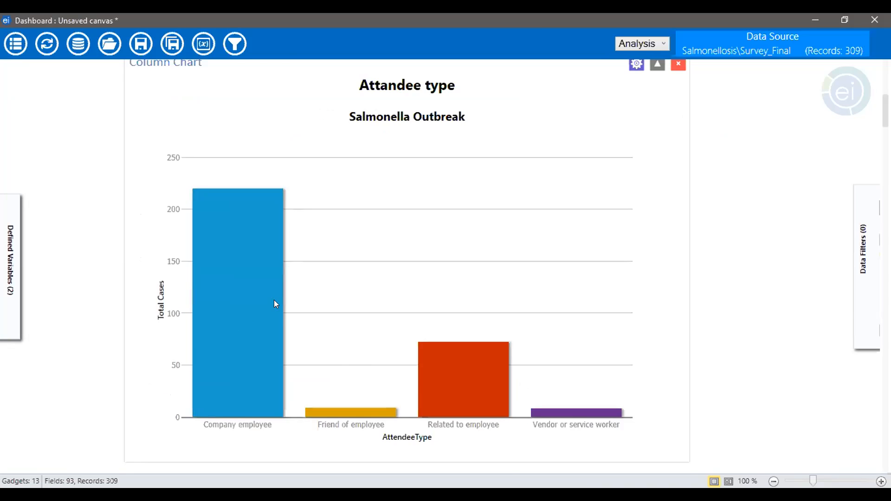
scroll(274, 299, up, 5)
scroll(274, 304, down, 7)
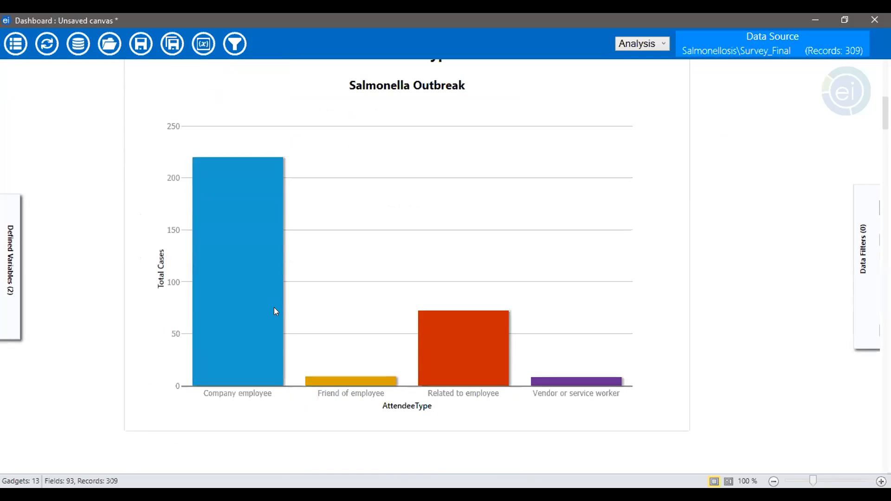
scroll(274, 308, up, 4)
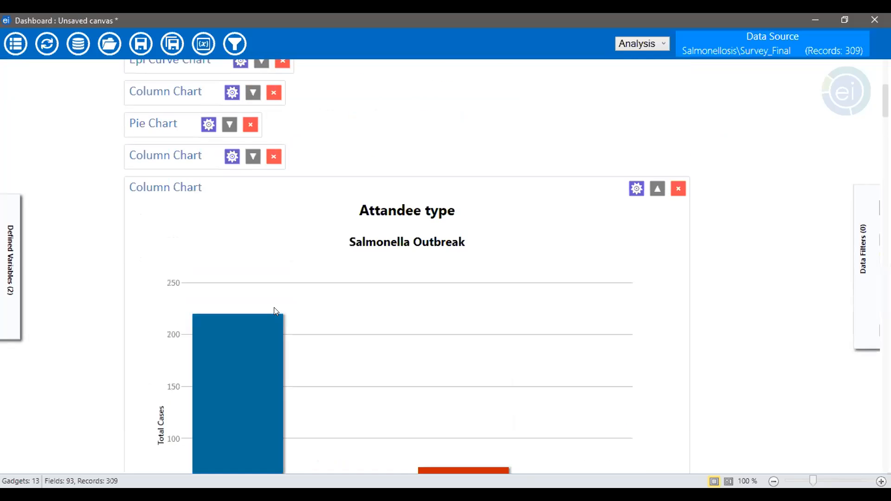
scroll(274, 308, down, 4)
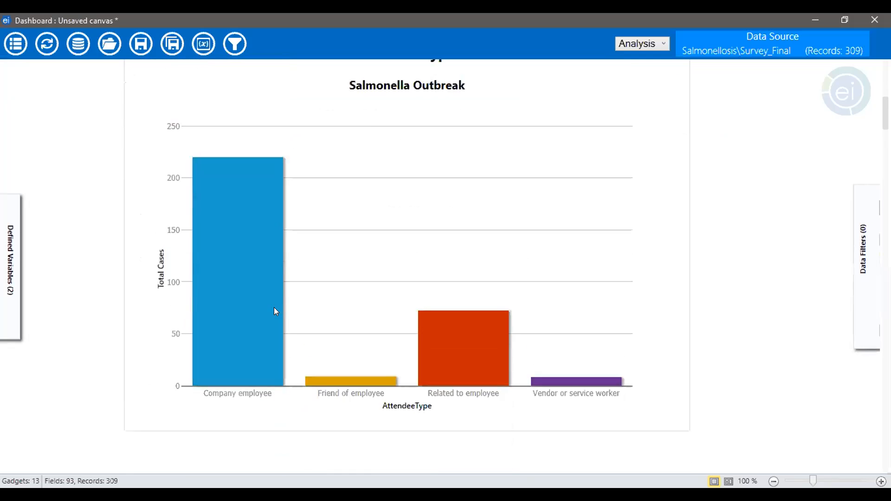
scroll(273, 307, up, 5)
scroll(274, 307, down, 1)
scroll(274, 307, down, 4)
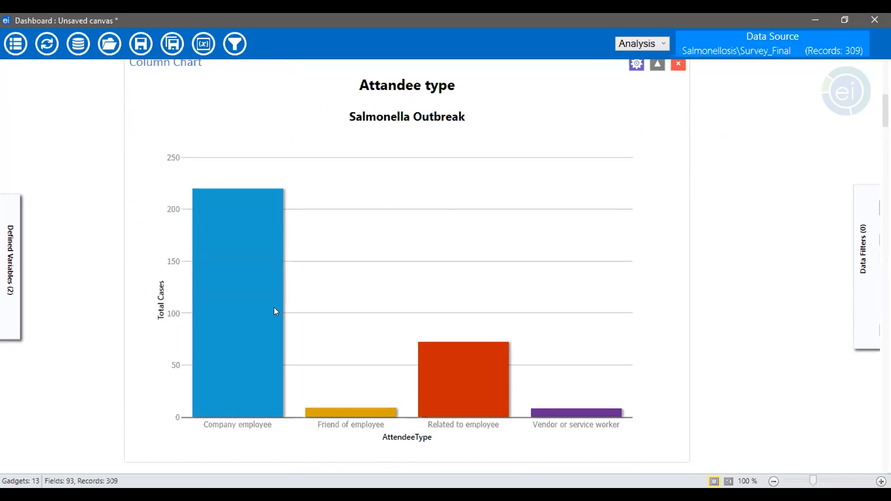
scroll(274, 307, up, 2)
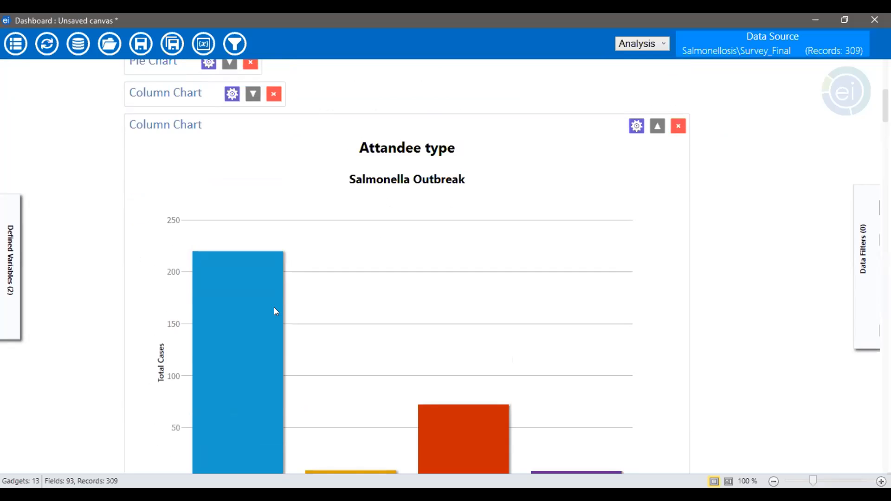
Collapse the AttendeeType column chart and look over the gadgets on the canvas
click(660, 125)
scroll(333, 231, up, 10)
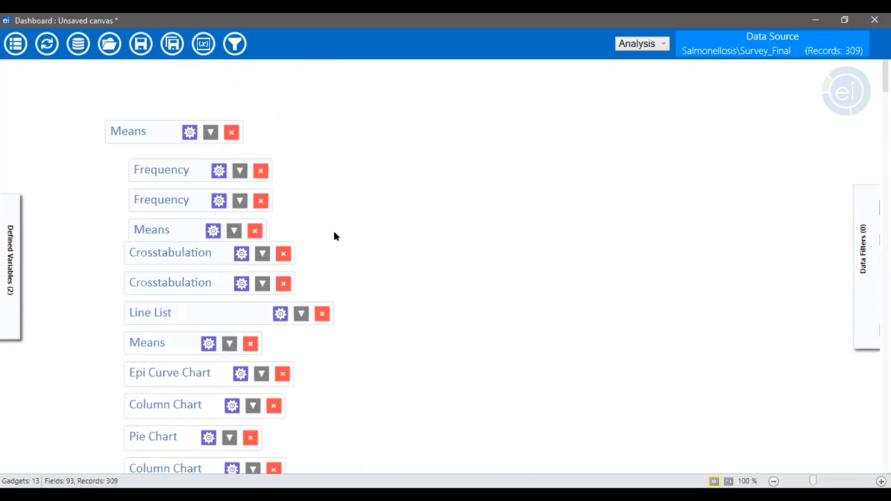
scroll(322, 267, down, 7)
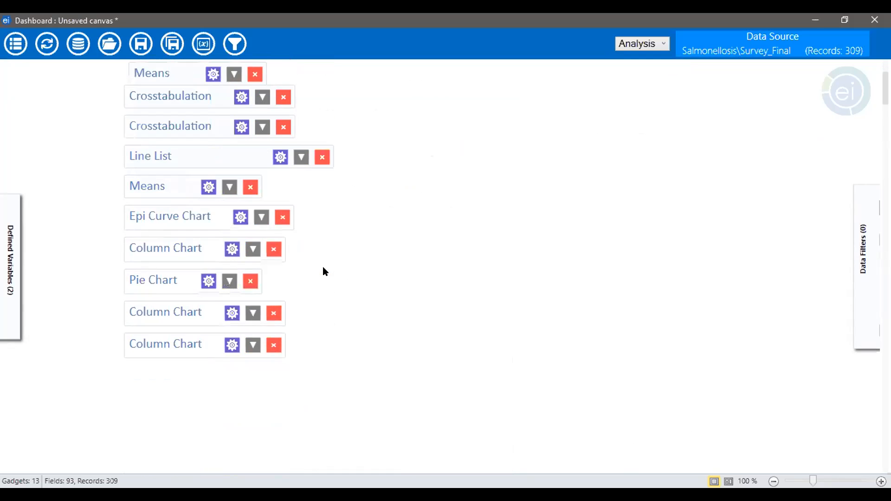
Expand the Attandee type column chart, and briefly view the stacked Yes/No column chart above it before collapsing that one
scroll(322, 267, up, 6)
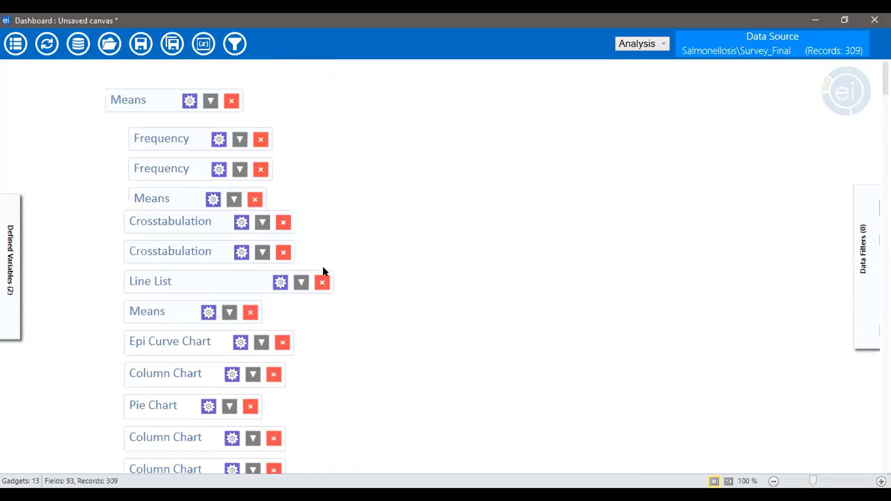
scroll(321, 279, down, 3)
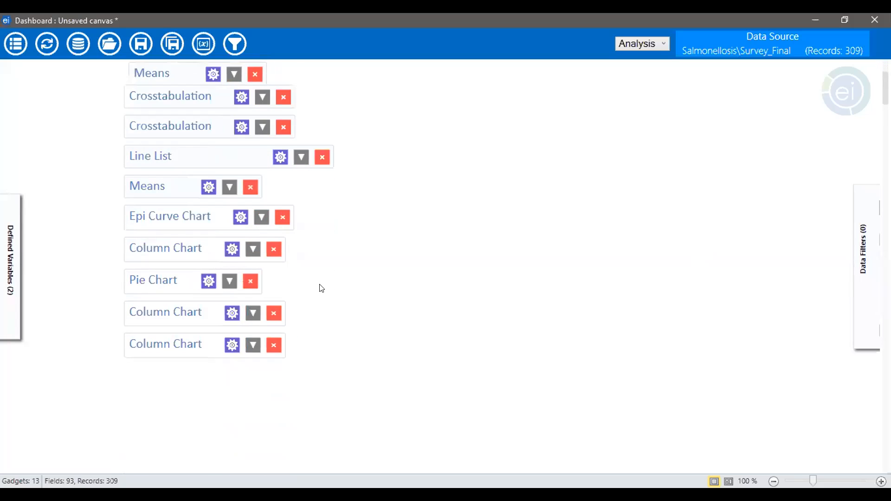
scroll(322, 289, up, 4)
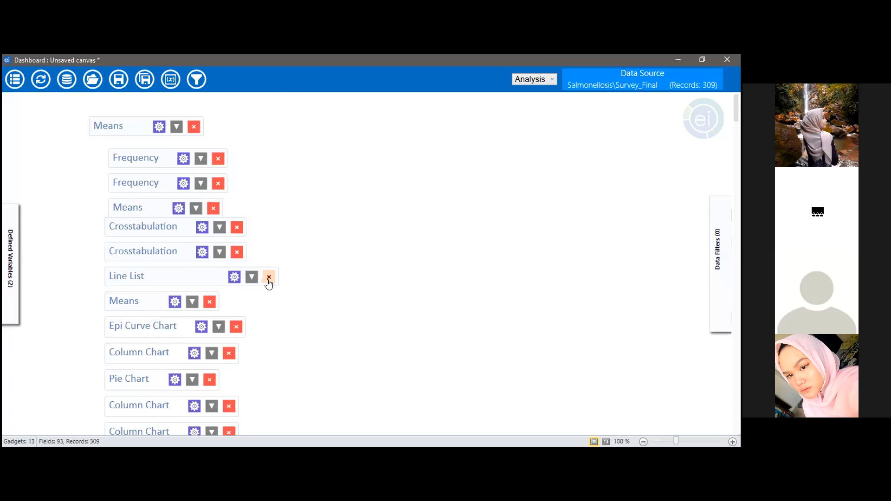
scroll(268, 284, down, 3)
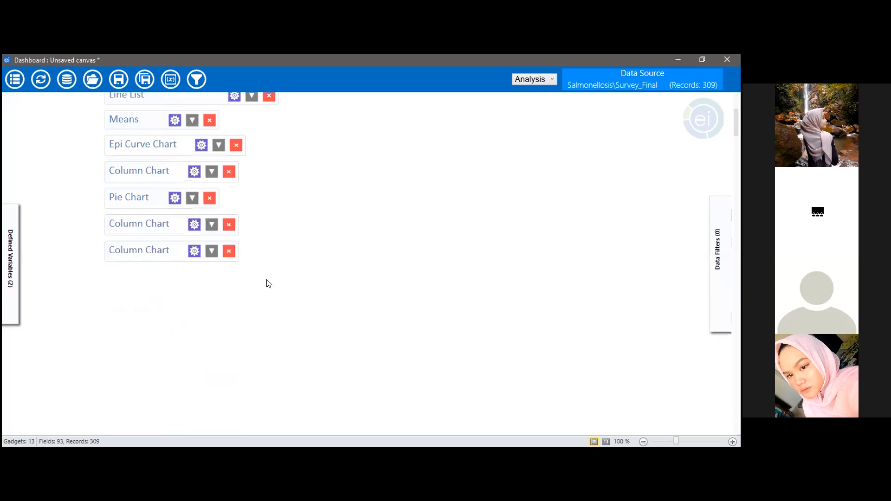
click(212, 255)
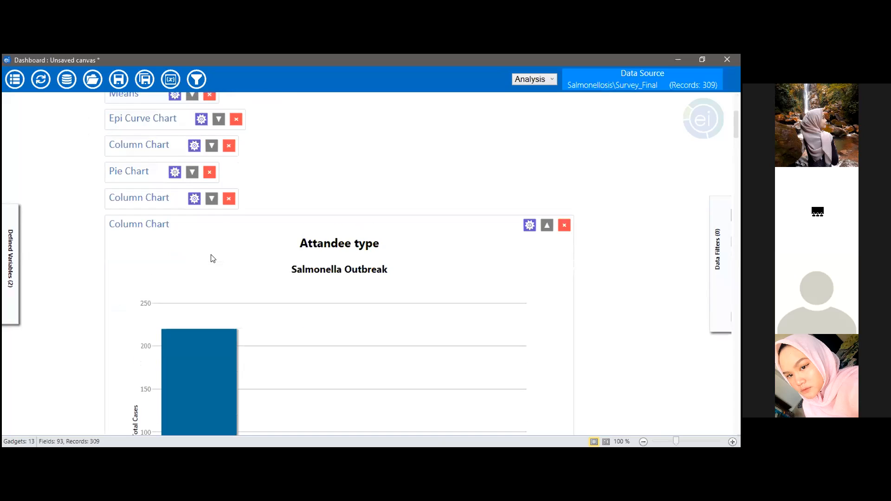
click(211, 199)
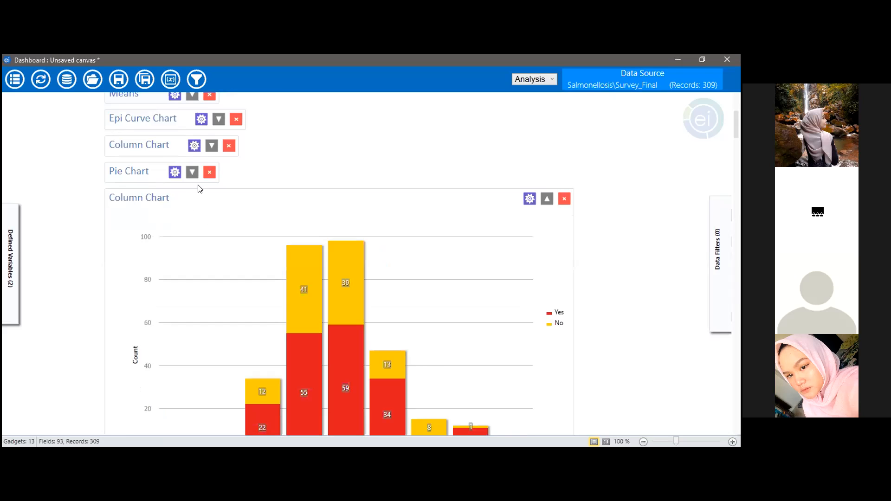
click(547, 198)
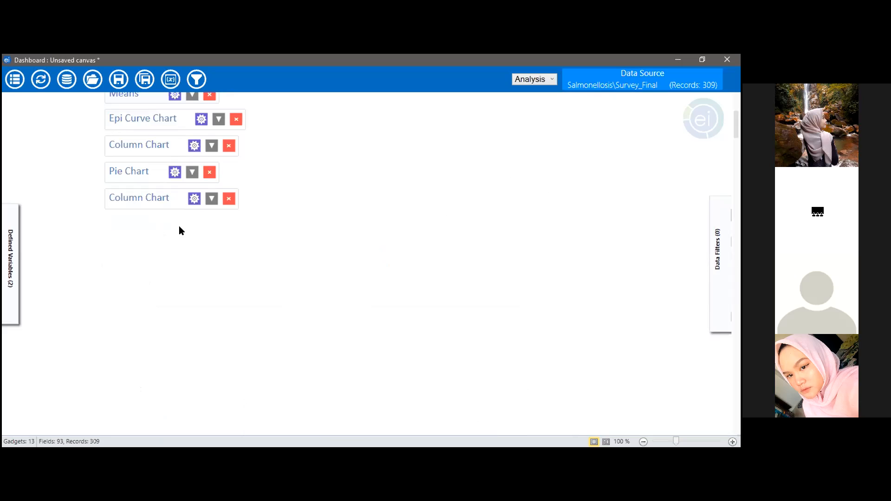
Start saving the canvas as a new file and browse to D:\BACK-UP\Epi Info 7\Projects\Salmonellosis as the destination folder
right_click(105, 225)
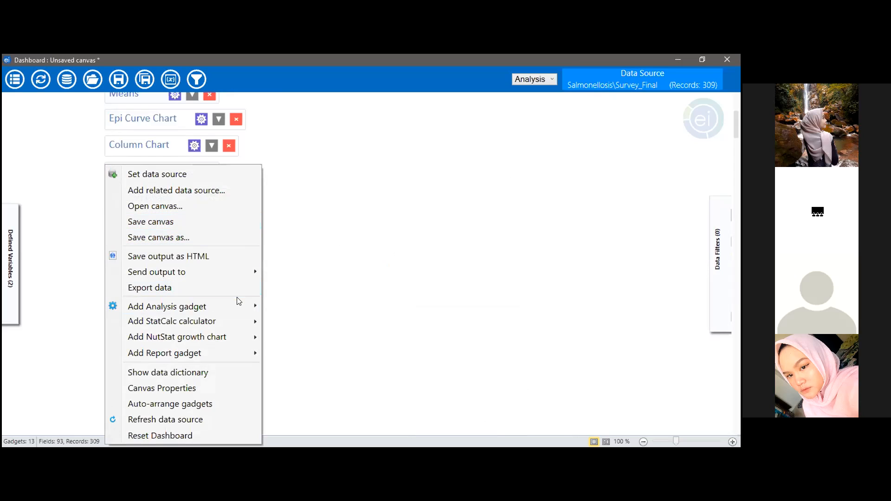
mouse_move(237, 304)
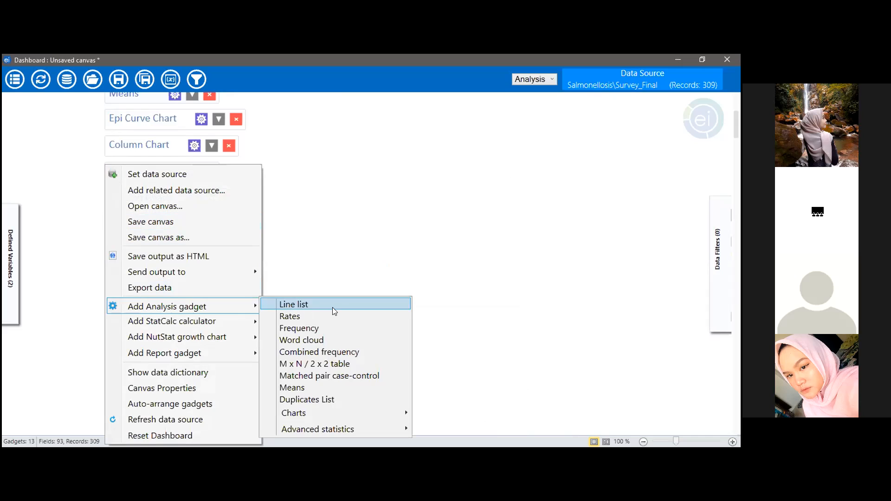
mouse_move(362, 418)
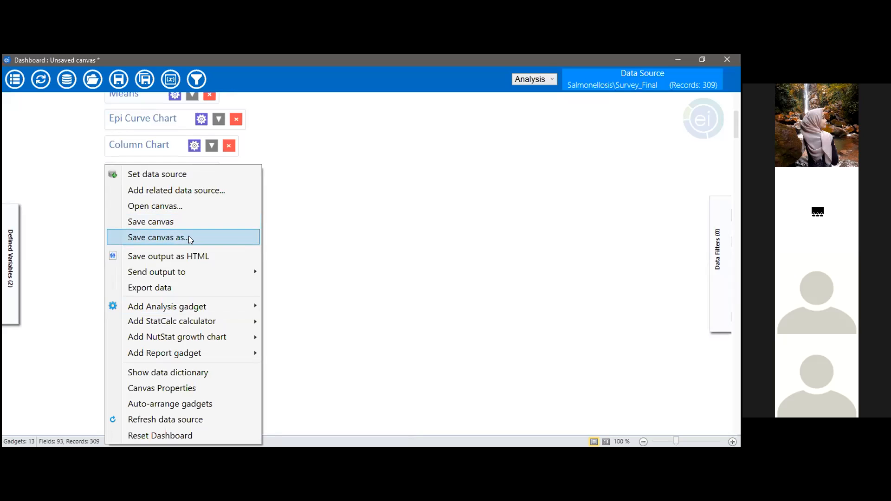
click(188, 237)
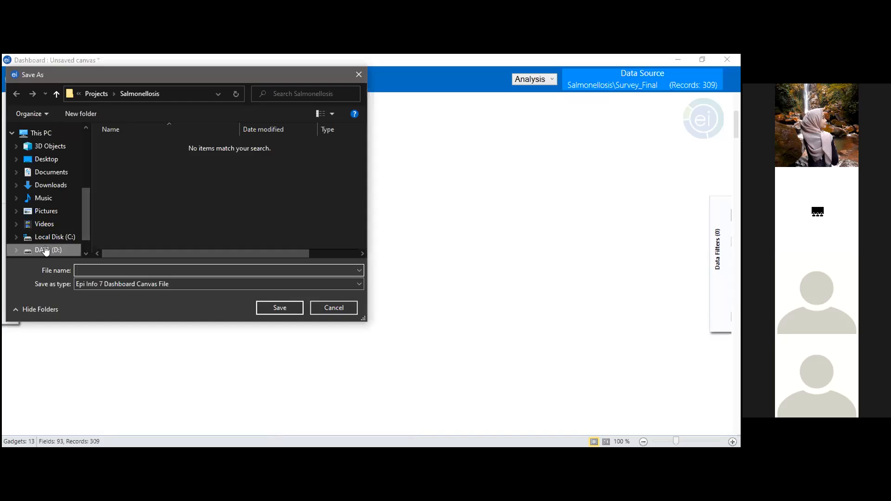
click(46, 250)
double_click(111, 145)
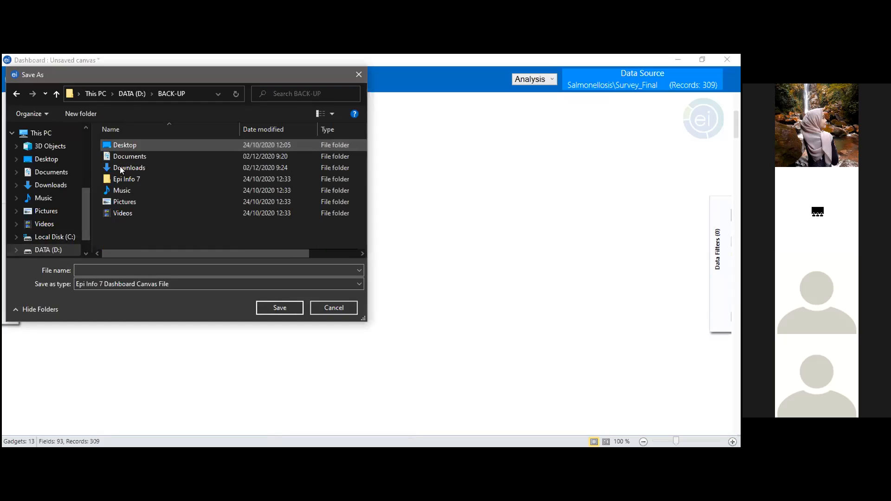
double_click(126, 179)
double_click(129, 181)
scroll(155, 221, down, 1)
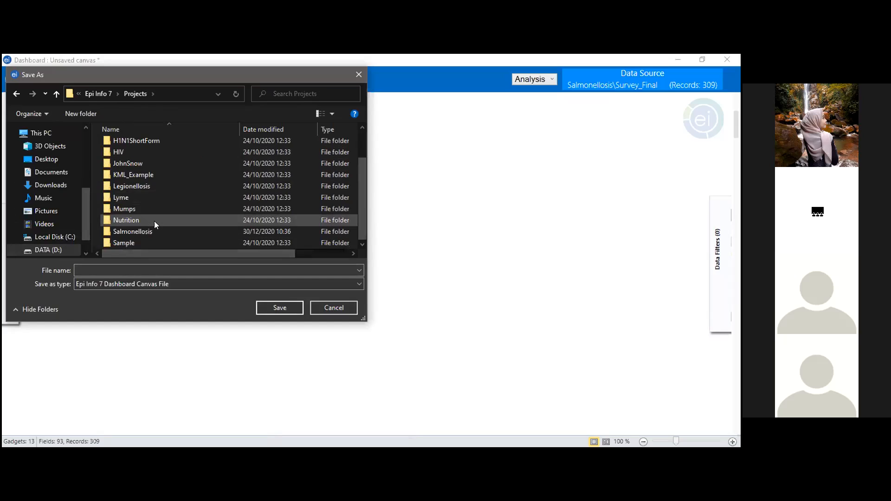
click(112, 269)
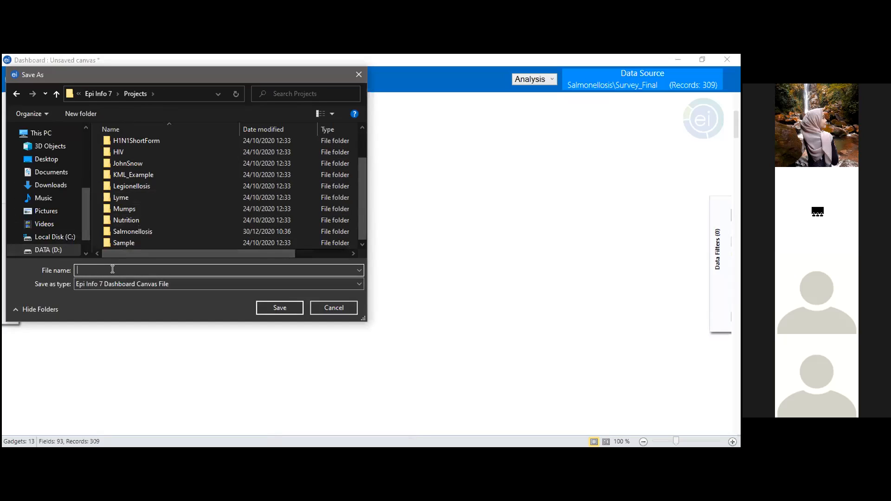
double_click(131, 231)
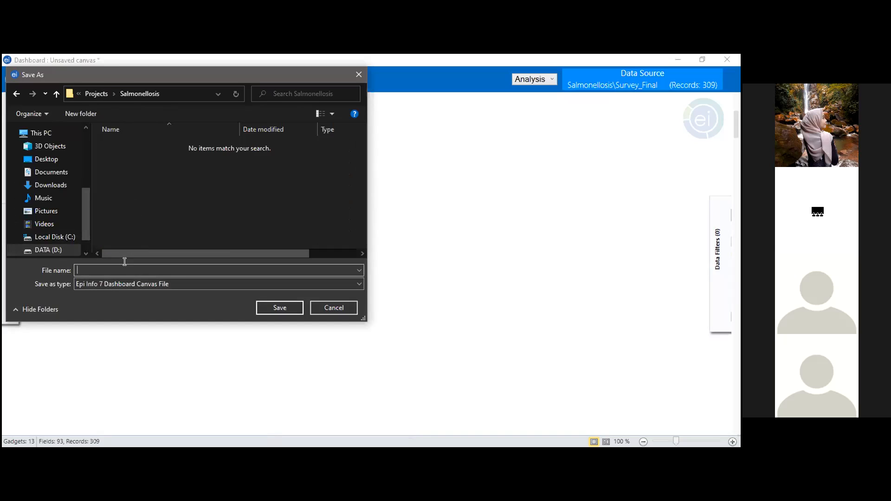
Name the canvas file "Andat praktikum" and save it as an Epi Info 7 Dashboard Canvas File
text(Anda)
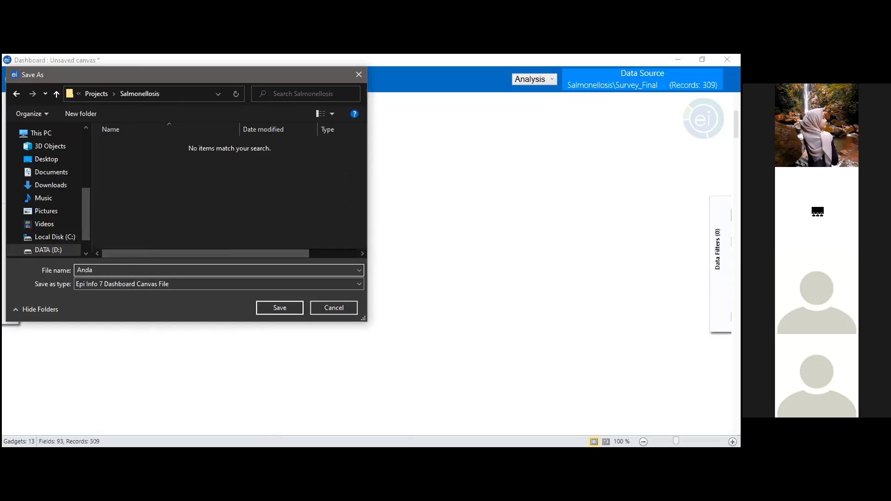
text(t praktikum)
click(280, 307)
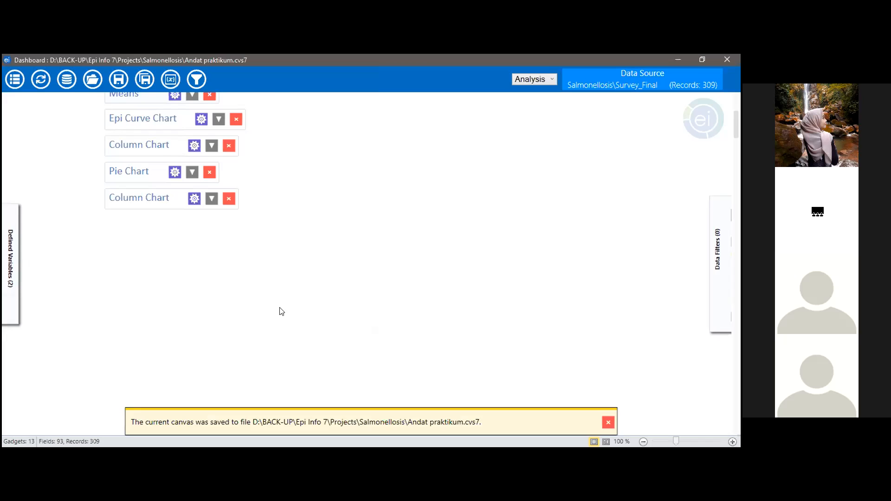
Look over the saved canvas's analysis gadgets, from the first Means gadget down to the column charts
scroll(280, 312, up, 1)
scroll(280, 311, up, 3)
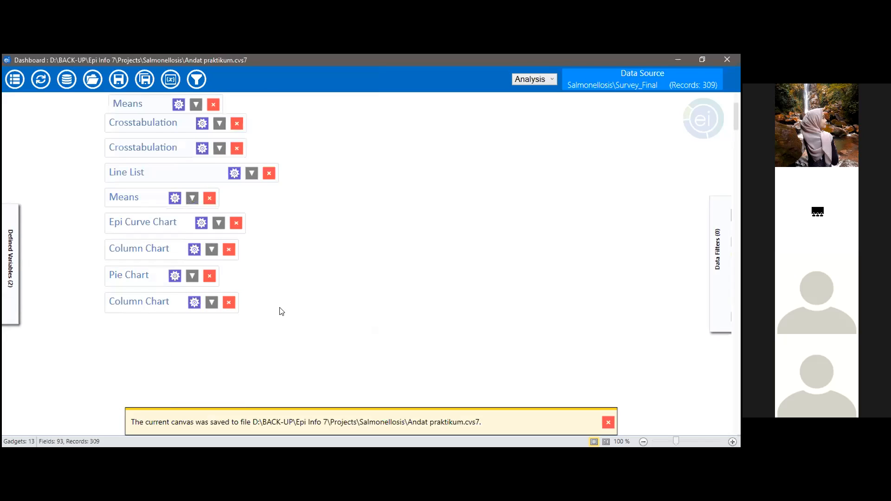
scroll(279, 312, up, 1)
scroll(279, 312, up, 2)
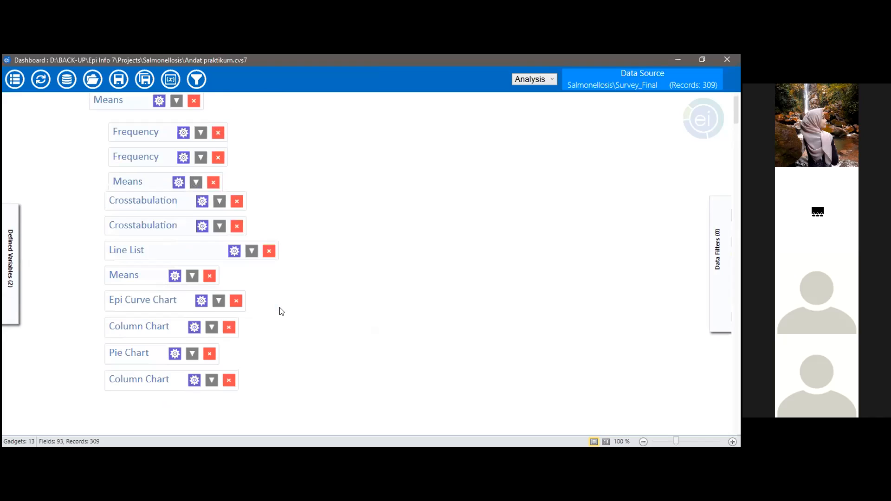
scroll(279, 312, up, 2)
scroll(279, 311, down, 3)
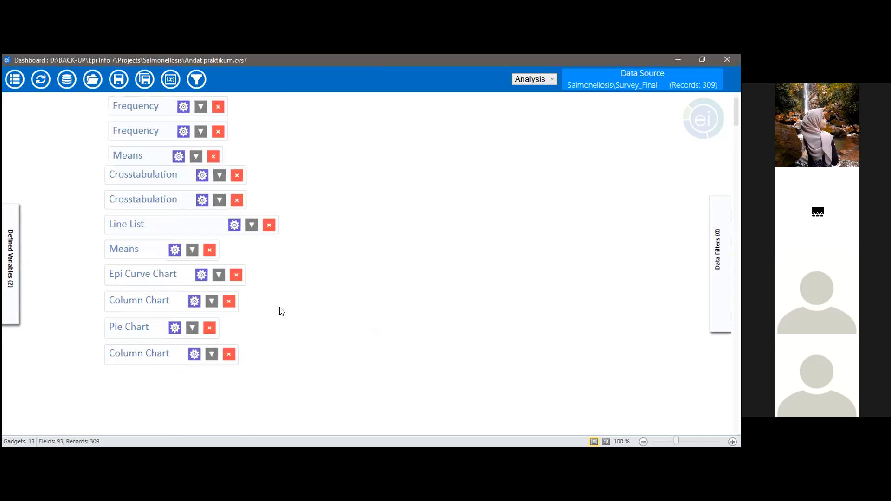
scroll(202, 342, down, 3)
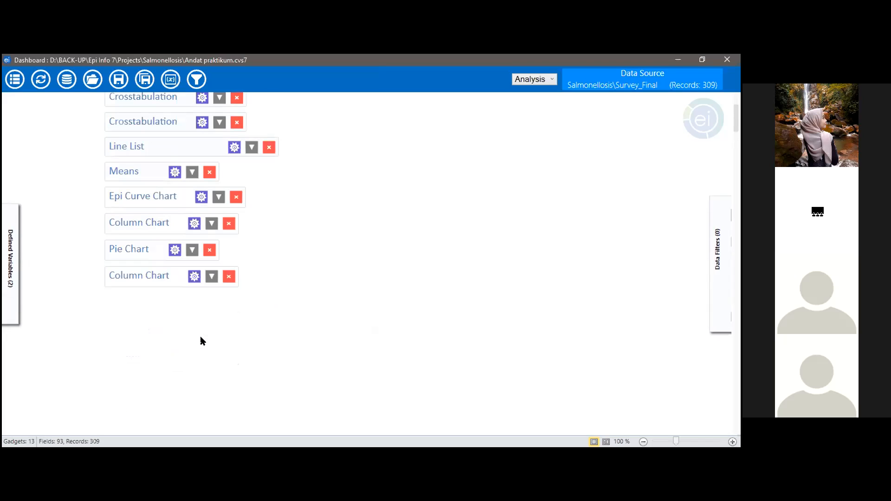
scroll(200, 337, up, 3)
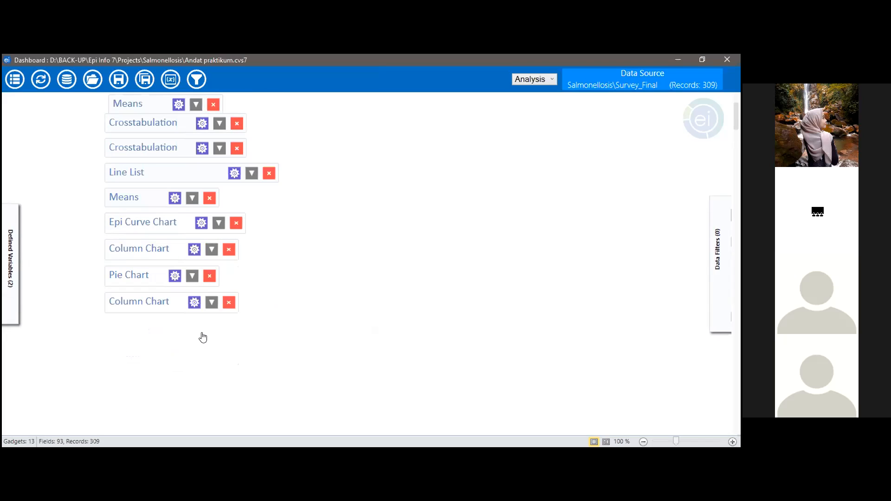
scroll(287, 304, down, 1)
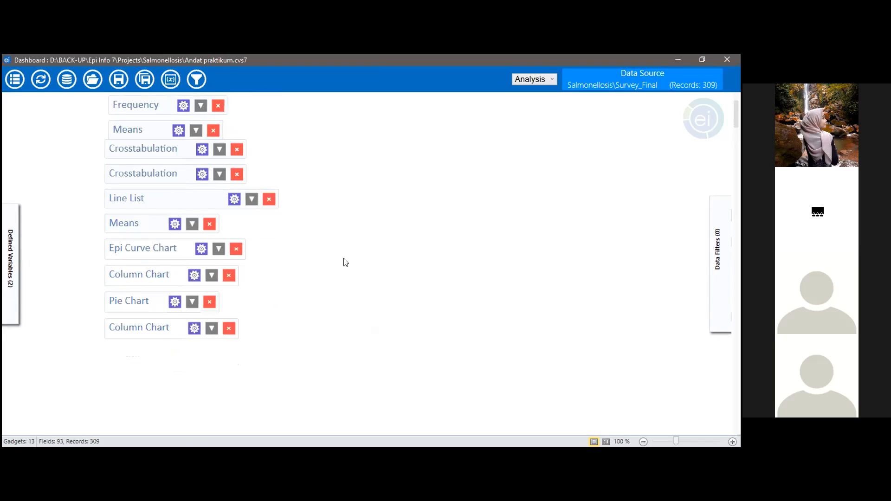
scroll(346, 263, up, 3)
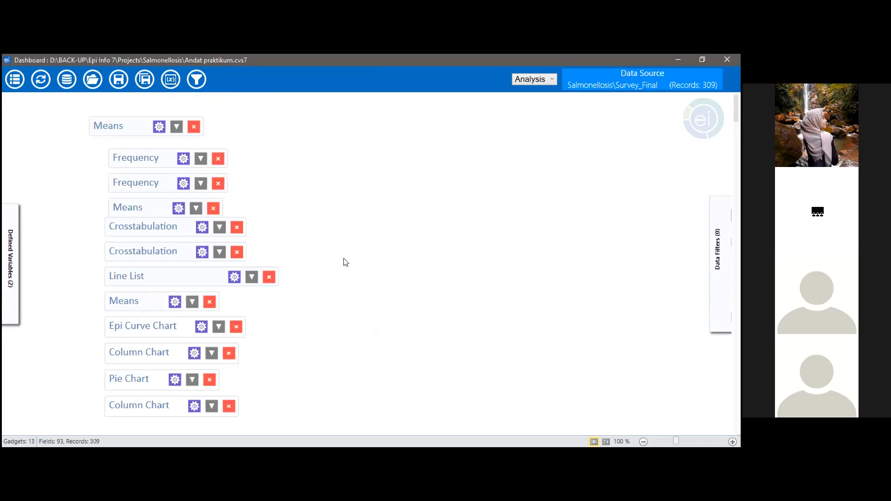
scroll(346, 263, down, 1)
scroll(345, 263, down, 1)
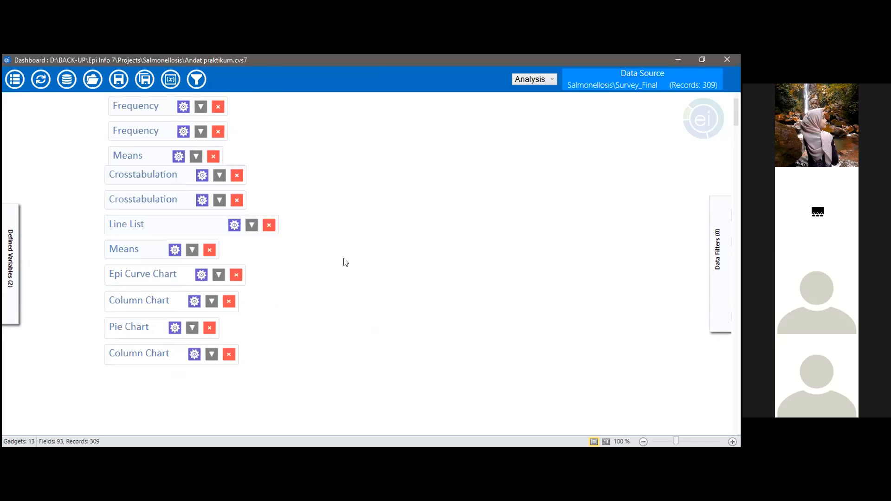
View the Cases by race column chart and the Epi curve by gender chart, collapsing each one after viewing
click(212, 302)
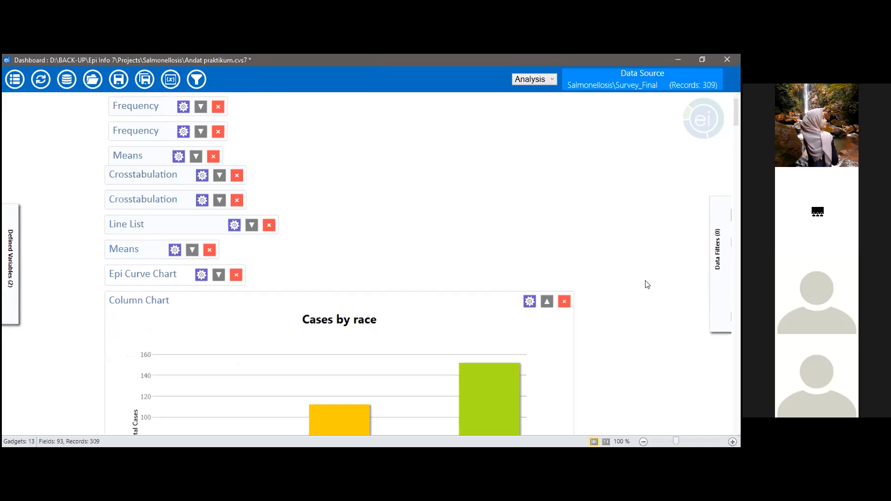
click(546, 302)
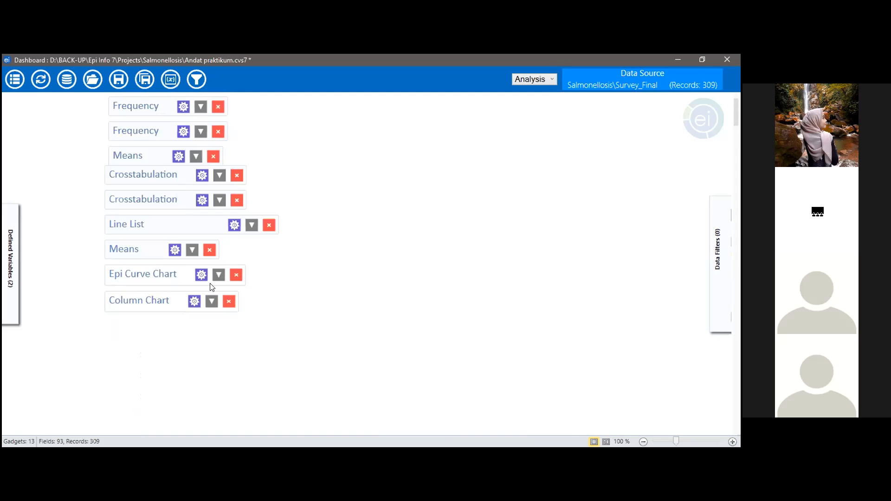
scroll(191, 279, up, 1)
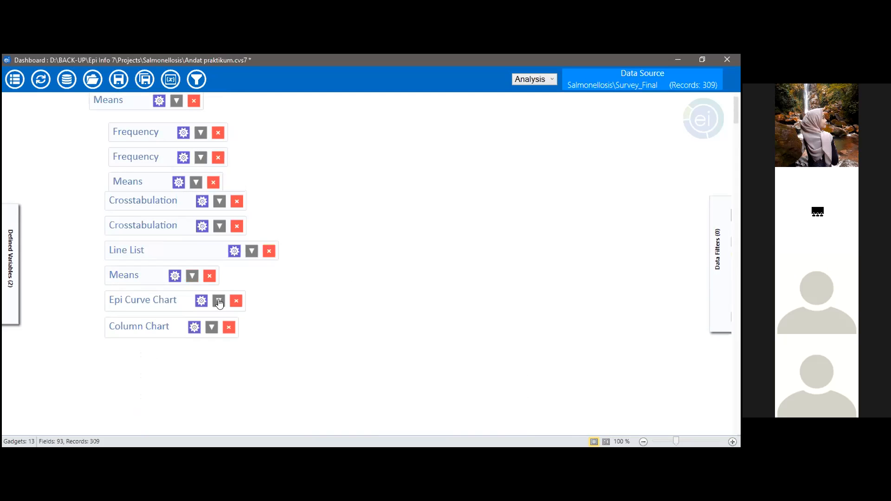
click(219, 301)
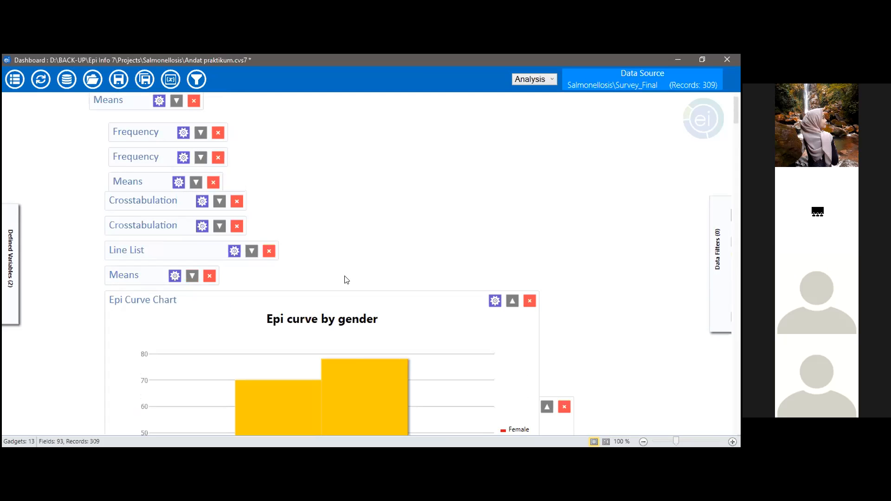
click(514, 301)
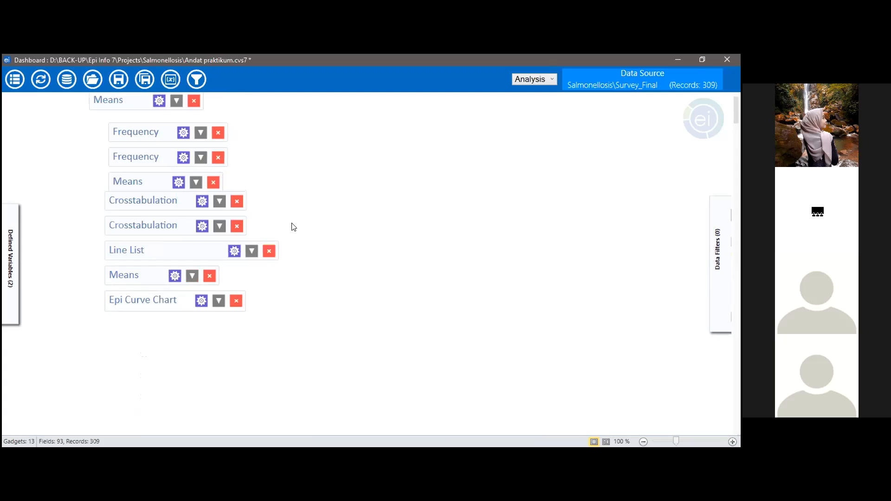
View the first crosstabulation, of attendee type by illness per gender, and collapse it again
click(222, 202)
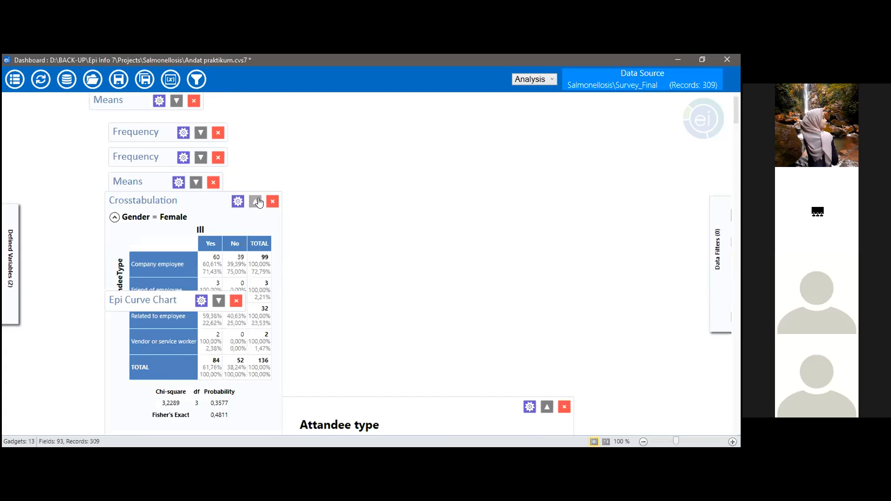
click(349, 147)
scroll(402, 146, up, 1)
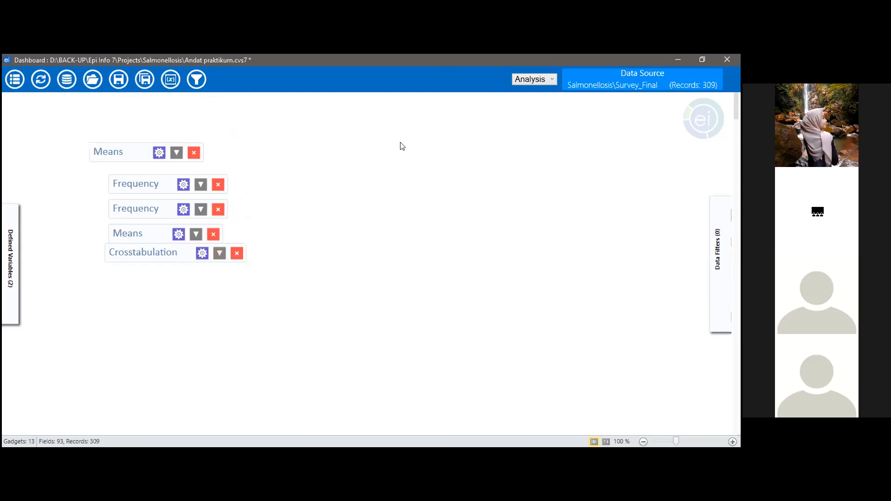